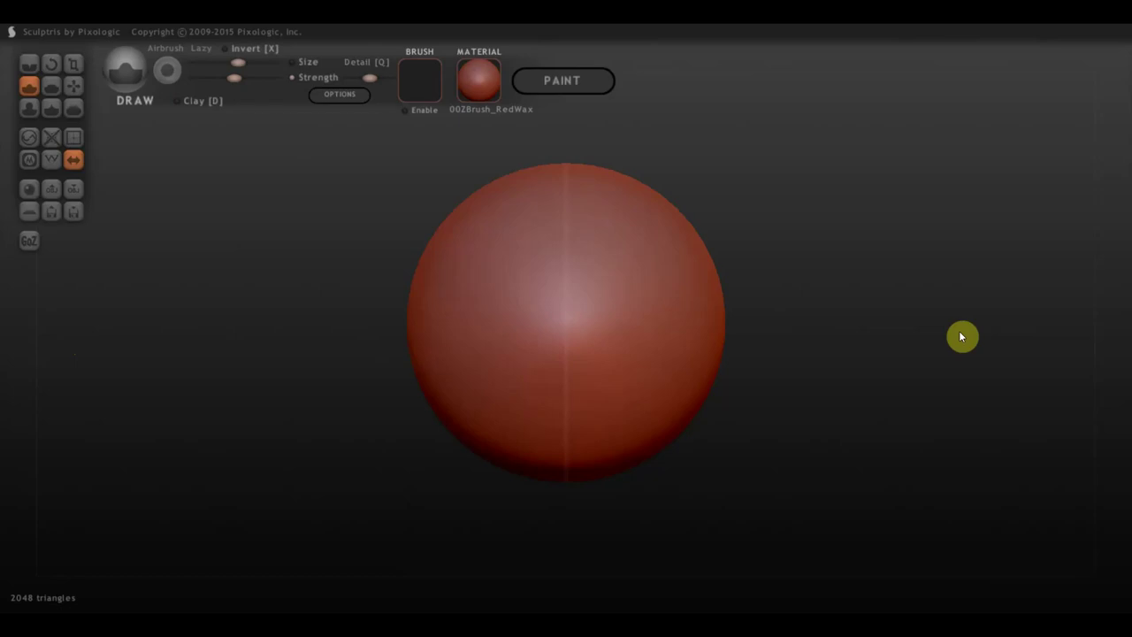
Orbit and zoom the sphere to look it over from another side.
mouse_move(862, 279)
mouse_down()
mouse_move(960, 281)
mouse_move(742, 292)
mouse_move(909, 250)
mouse_move(852, 257)
mouse_move(904, 263)
mouse_move(832, 287)
mouse_move(837, 271)
mouse_up()
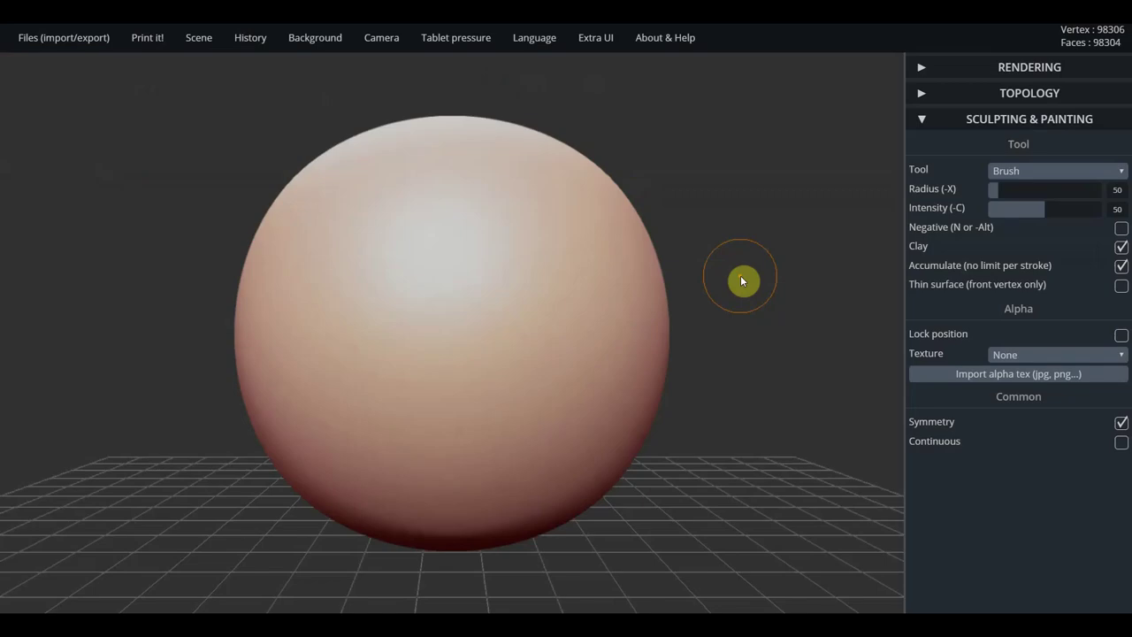
scroll(738, 278, down, 1)
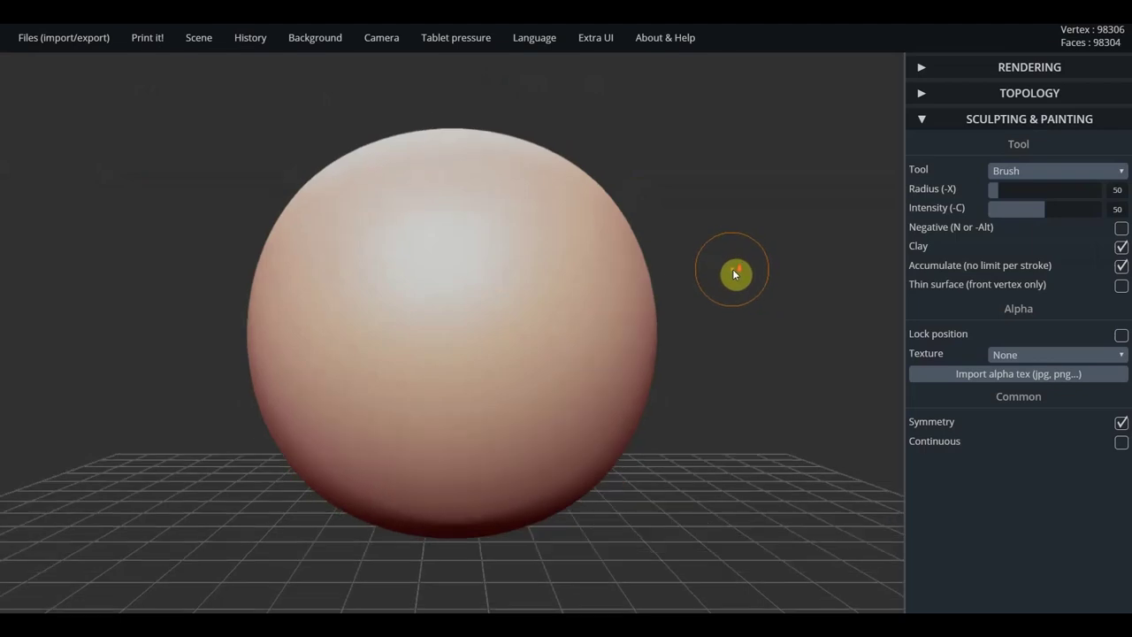
scroll(734, 278, down, 1)
scroll(733, 272, down, 1)
scroll(733, 272, up, 2)
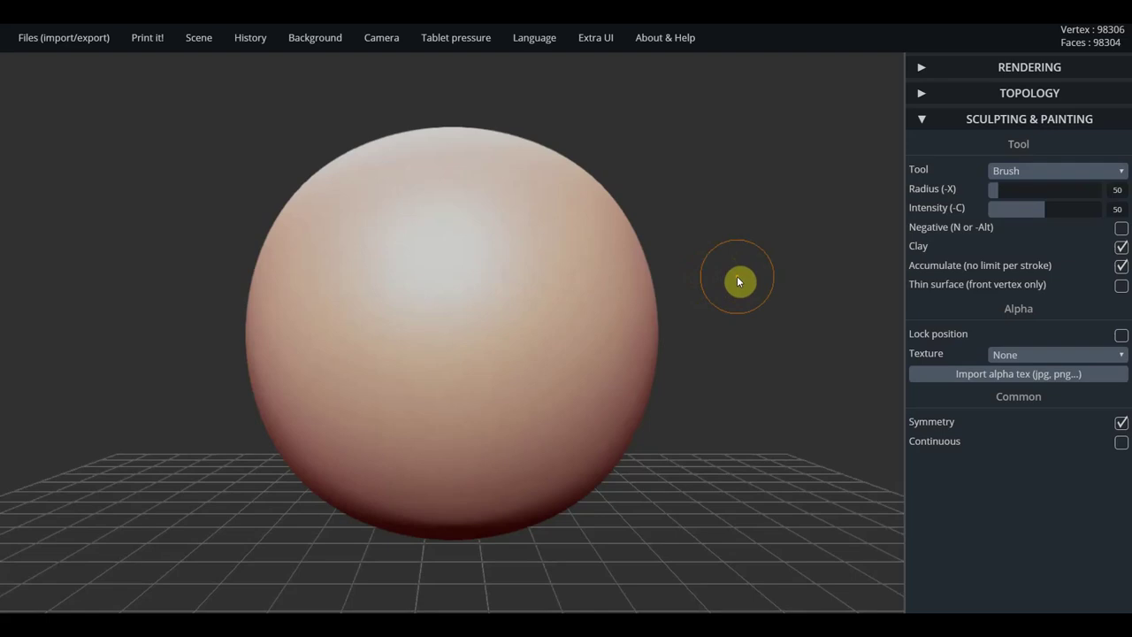
scroll(683, 270, down, 2)
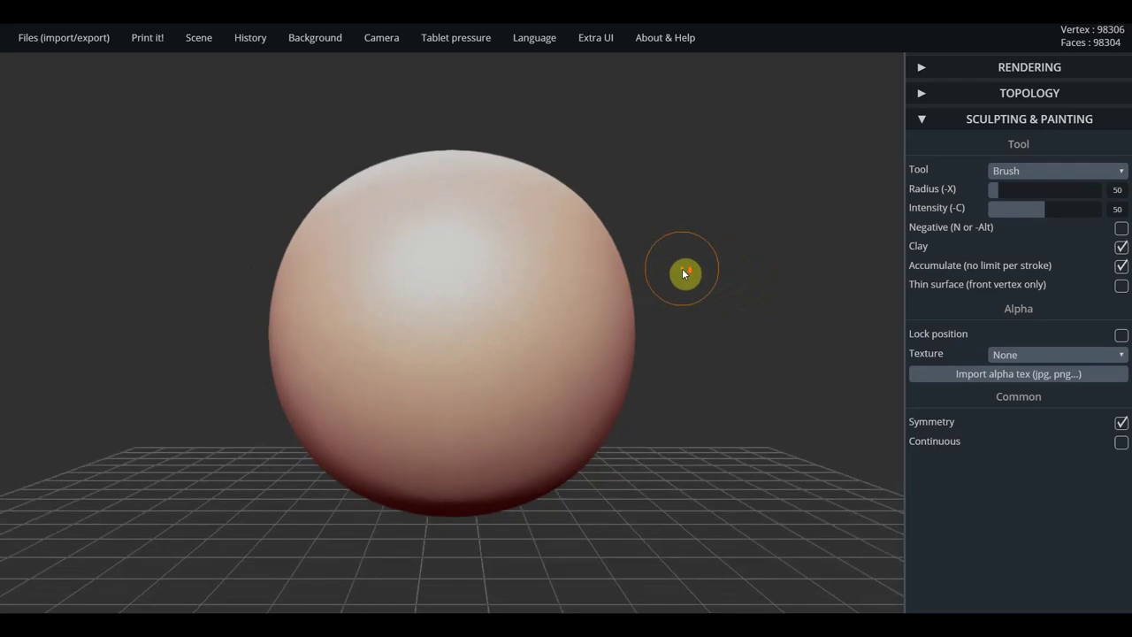
scroll(682, 273, down, 2)
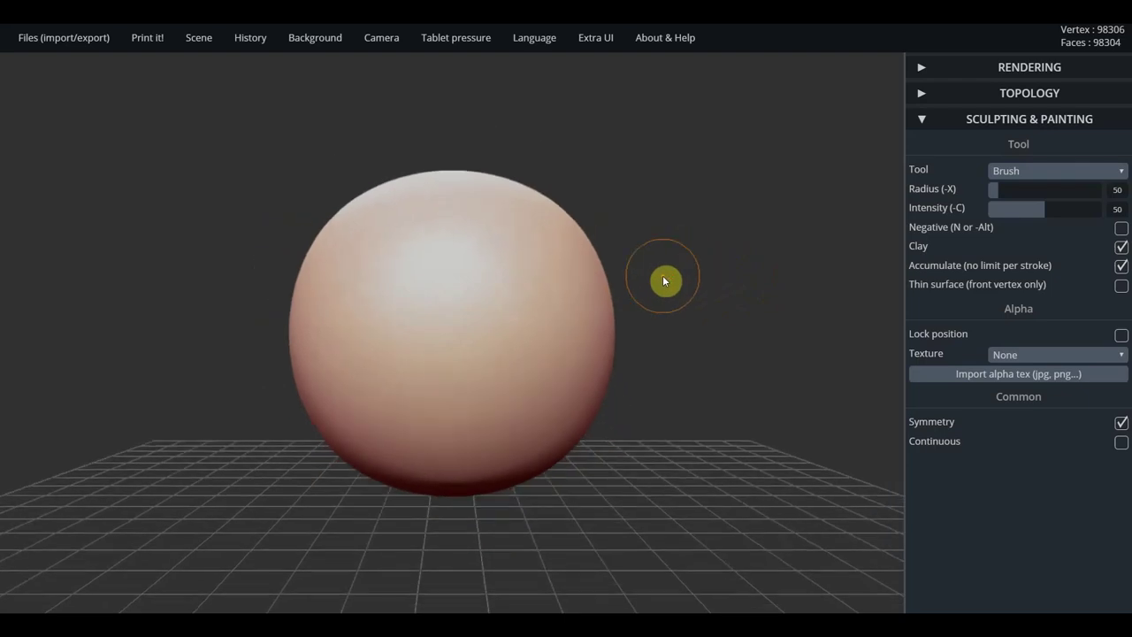
Look over the file menu and tool list, keeping Brush, then set the interface language to русский.
click(28, 38)
click(1121, 172)
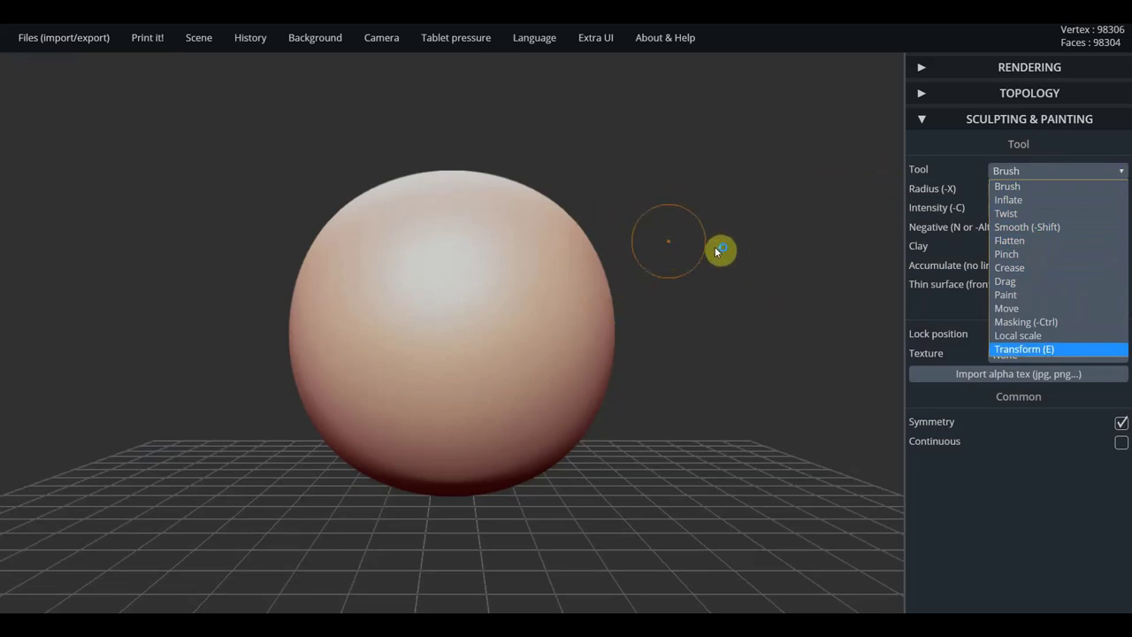
click(891, 21)
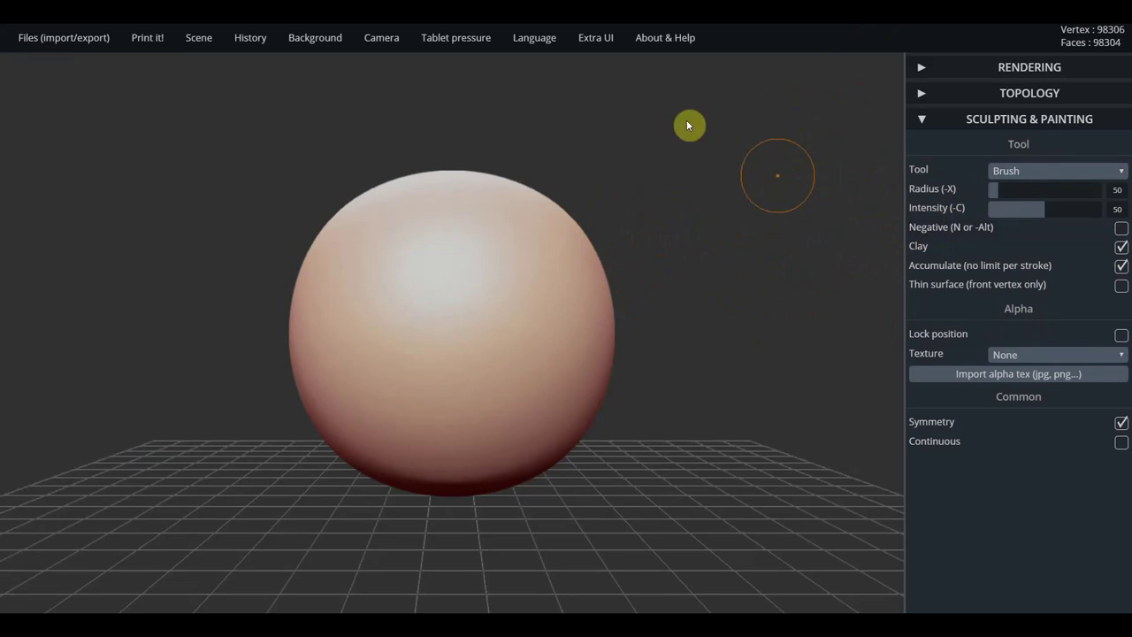
mouse_move(534, 37)
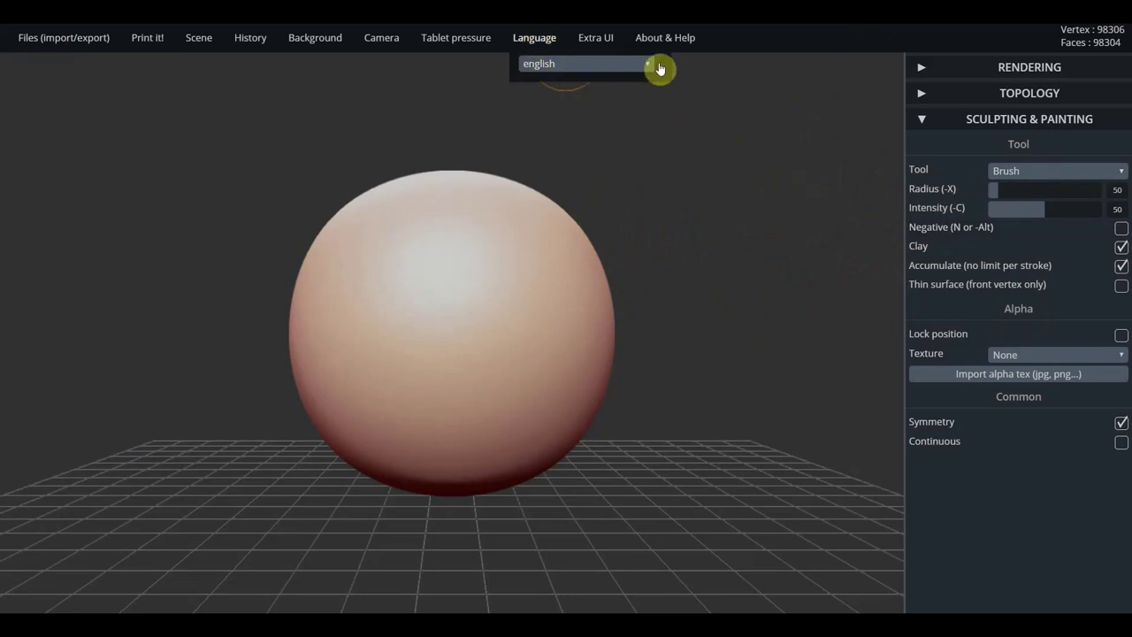
click(648, 64)
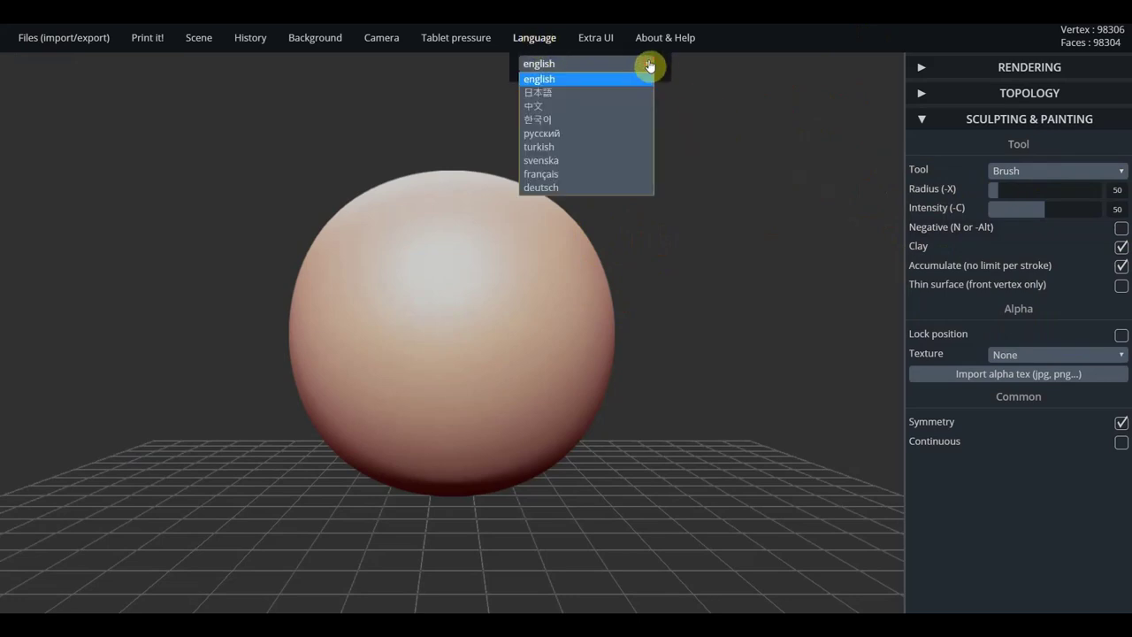
click(552, 134)
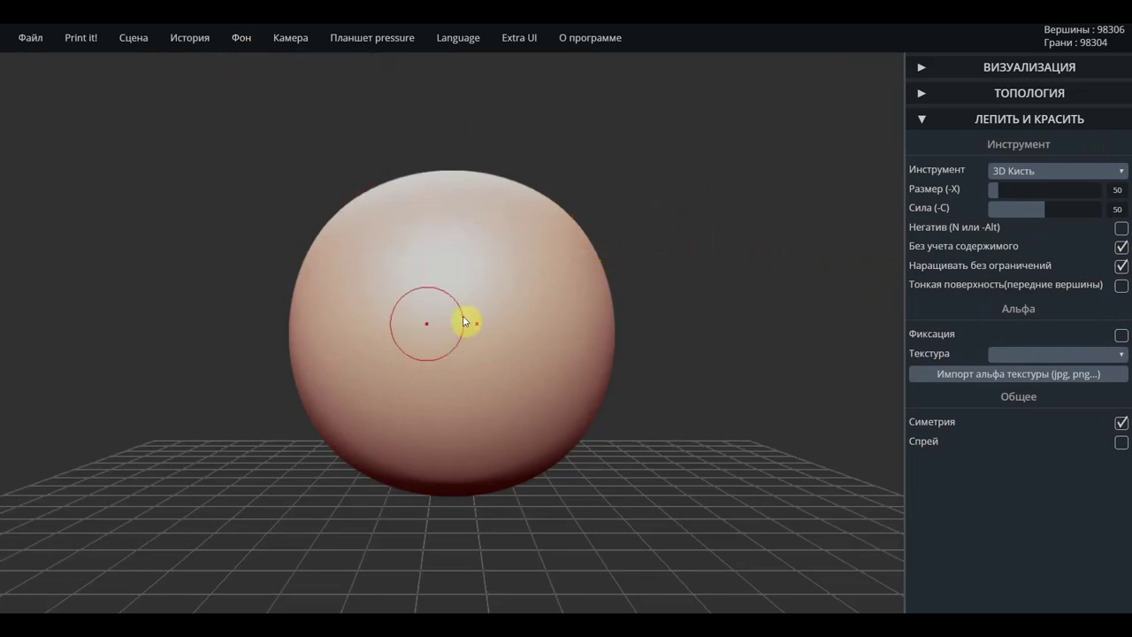
Preview the sphere with normal-map, PBR and UV shaders, then return to Matcap.
click(924, 69)
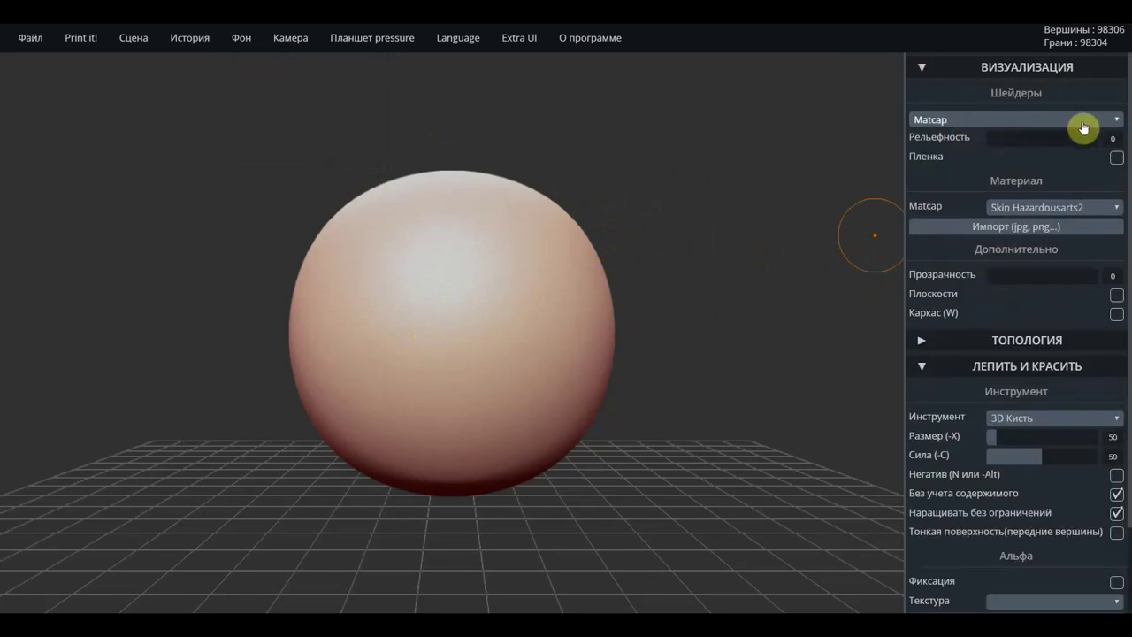
click(1111, 122)
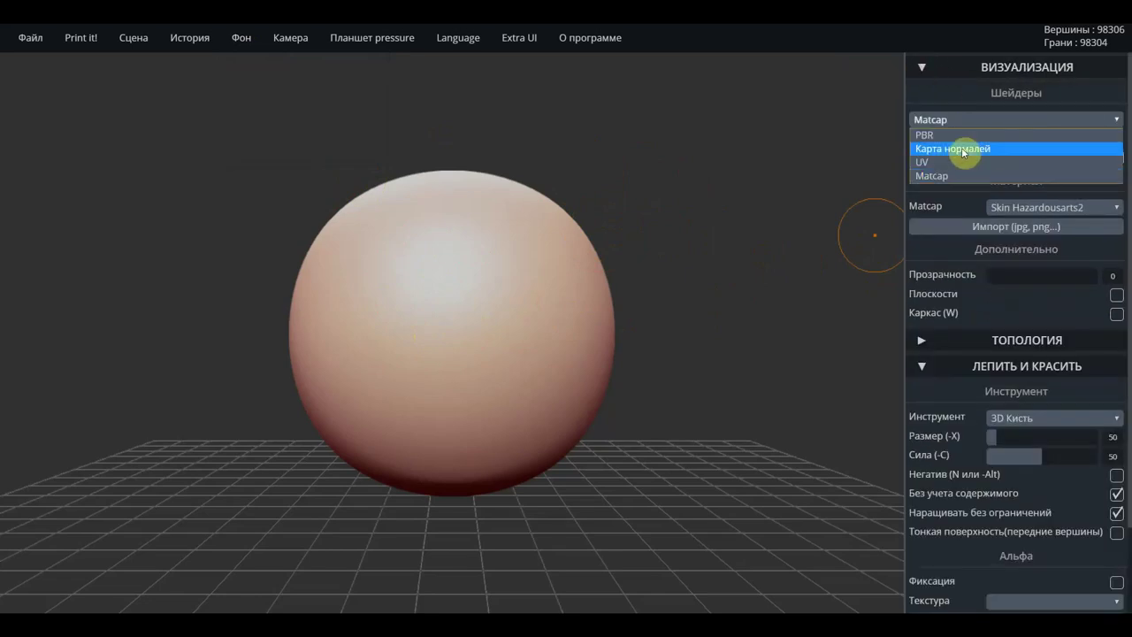
click(1032, 147)
click(1114, 121)
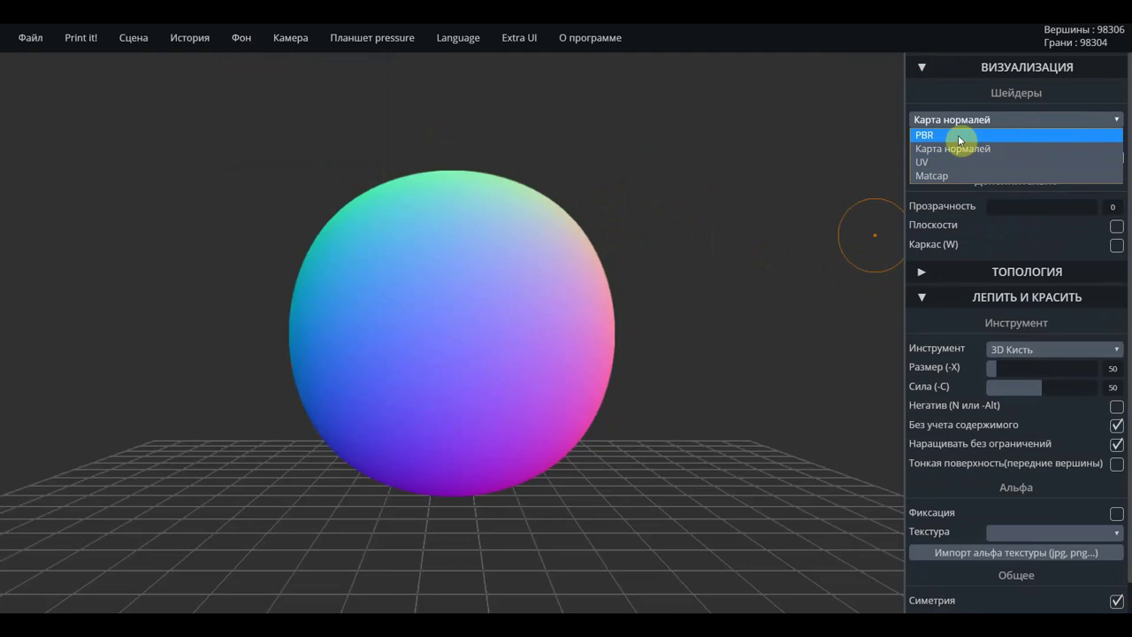
click(957, 134)
click(1099, 121)
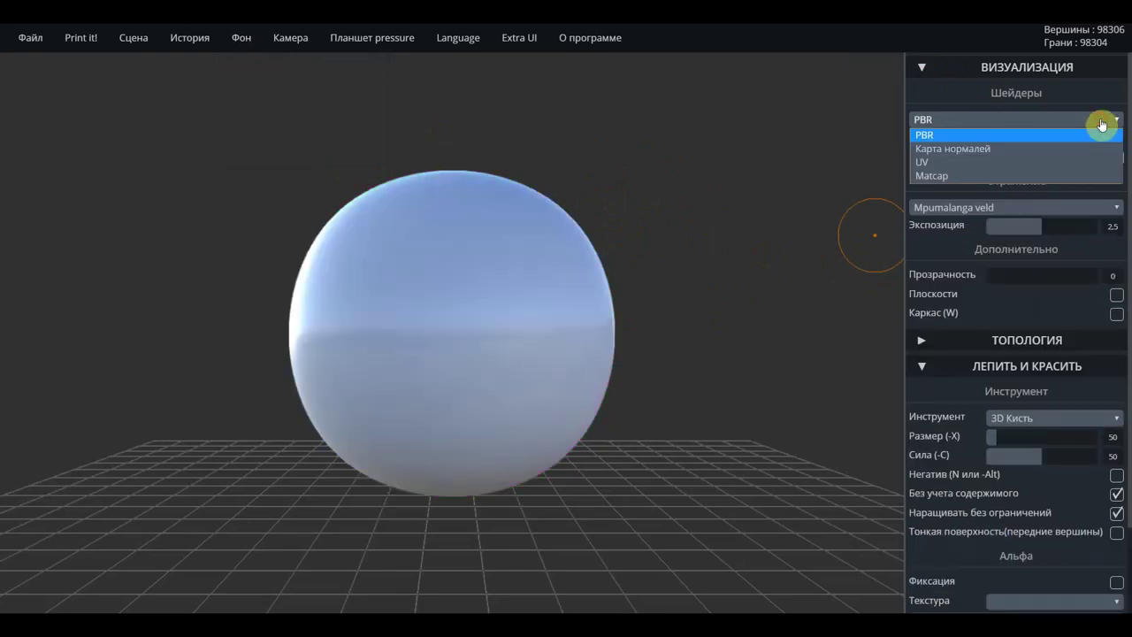
click(967, 162)
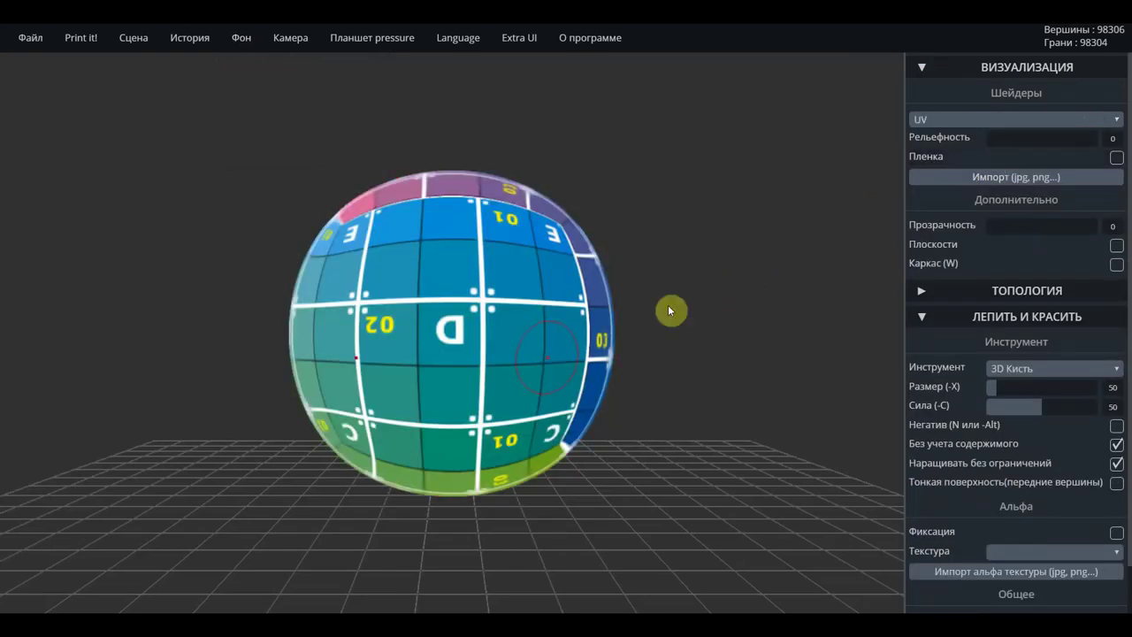
click(1106, 120)
click(936, 173)
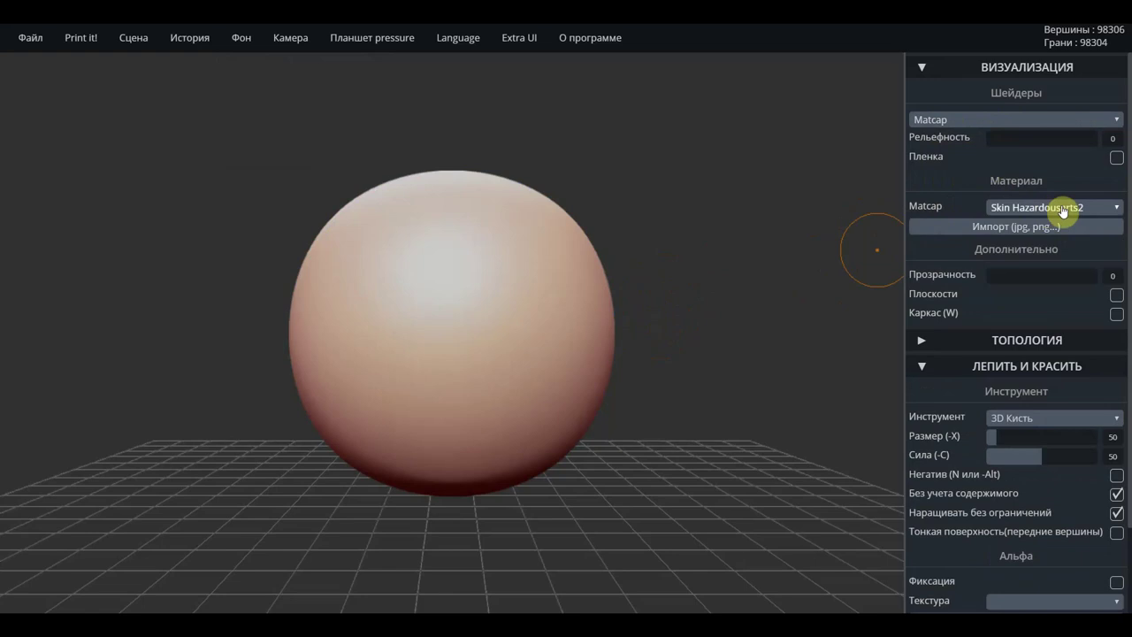
Try the Clay and Green matcaps, finishing on the matcap FV material.
click(1107, 209)
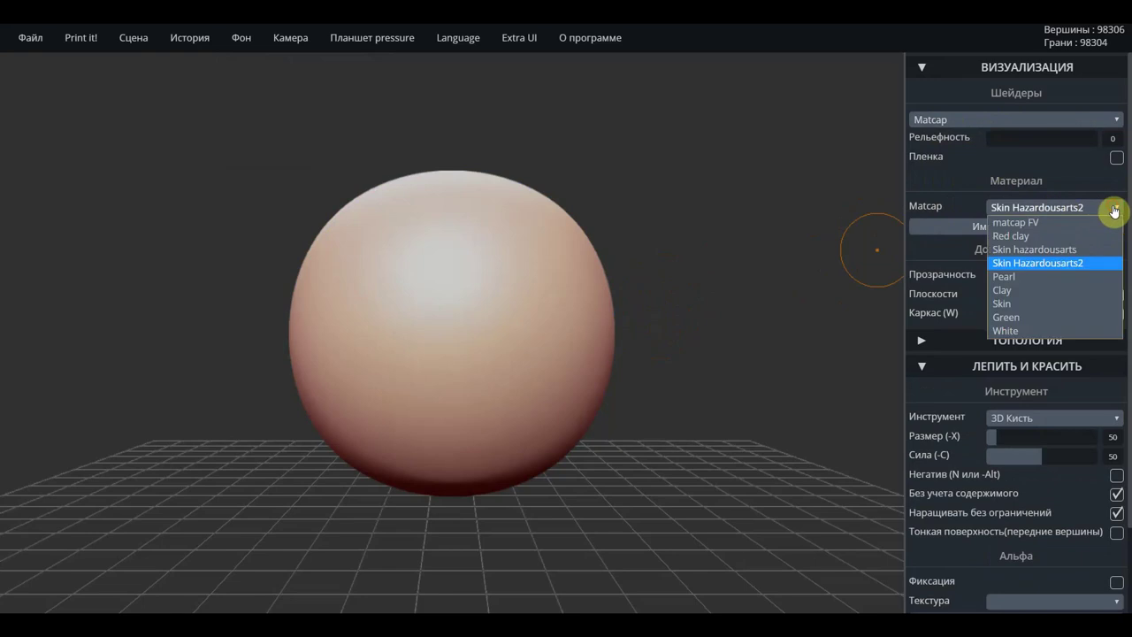
click(1023, 291)
click(1105, 208)
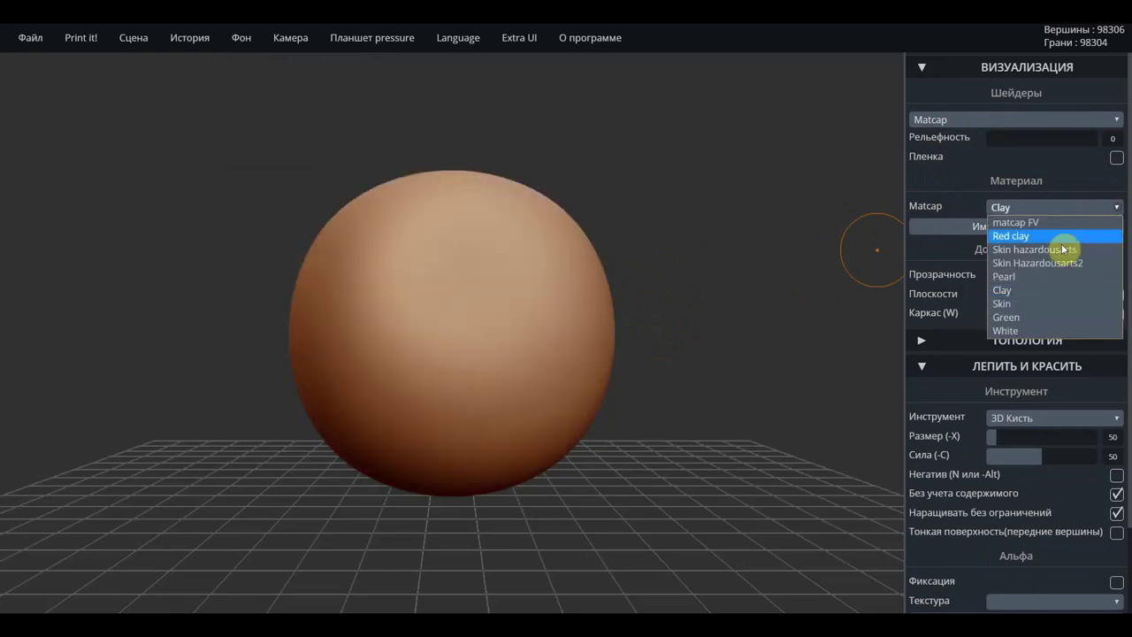
click(1029, 317)
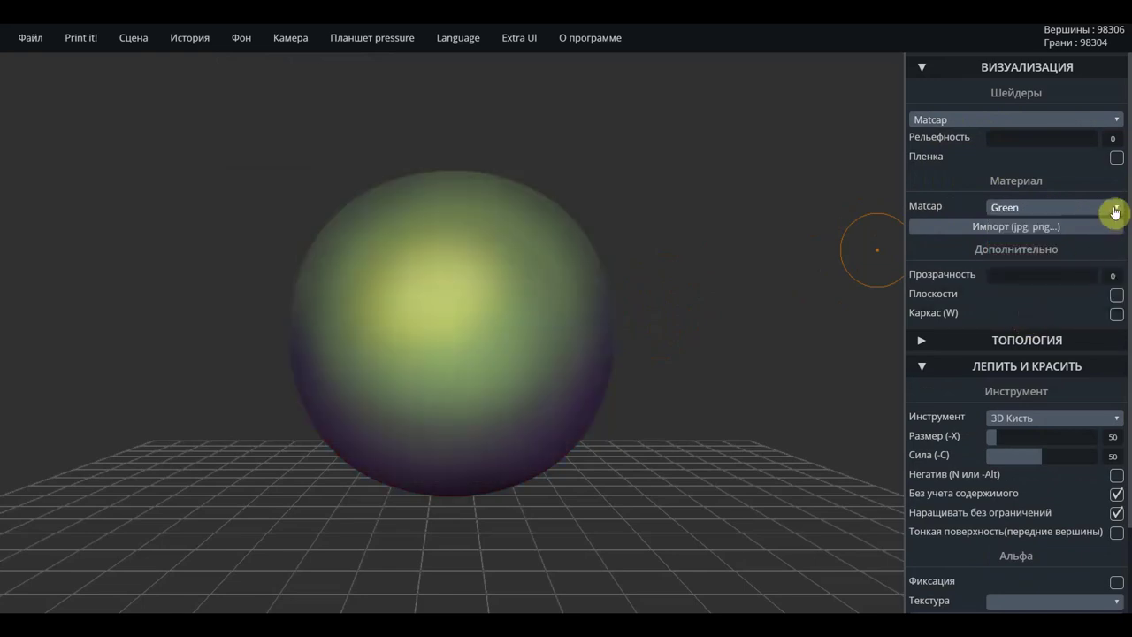
click(1114, 211)
click(1030, 224)
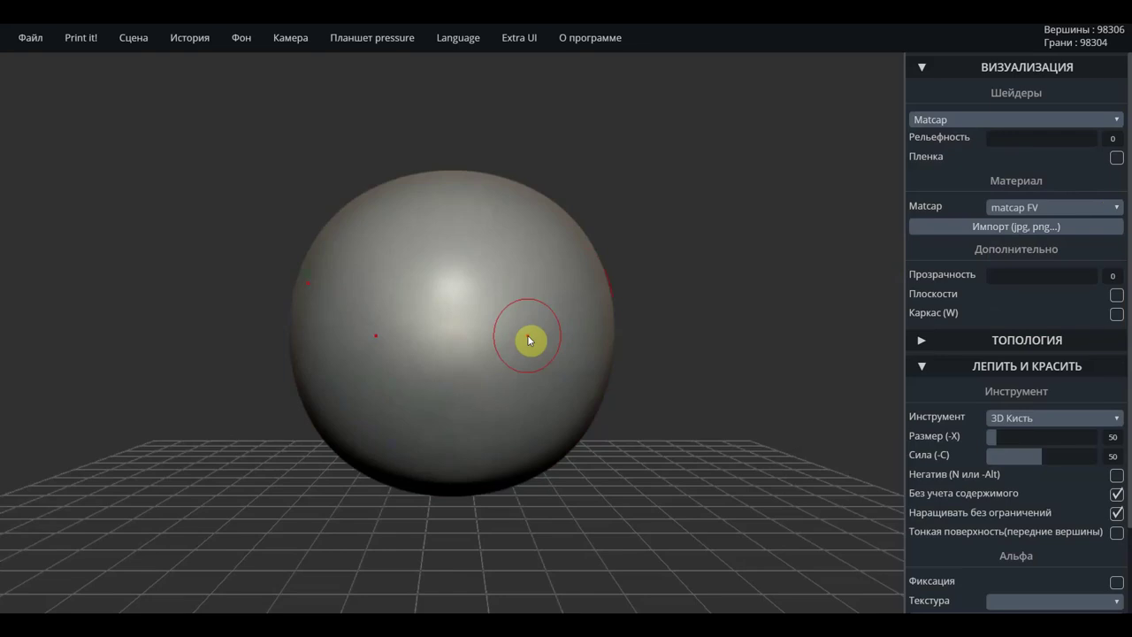
Import the 00ZBrush_RedWax image as the sphere's matcap.
click(1019, 228)
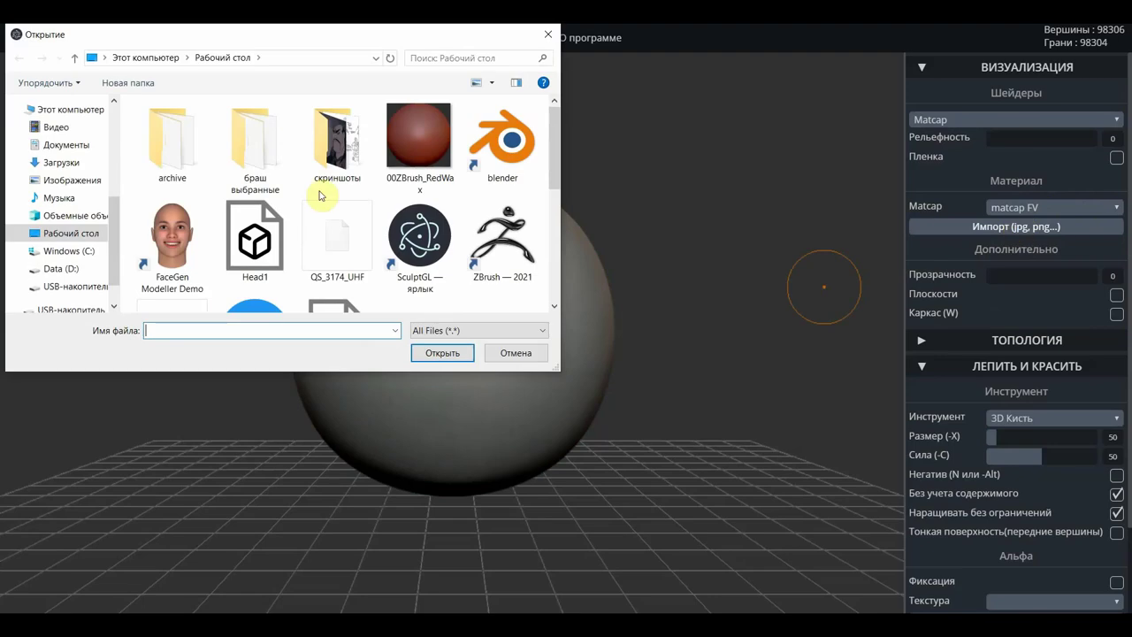
click(413, 155)
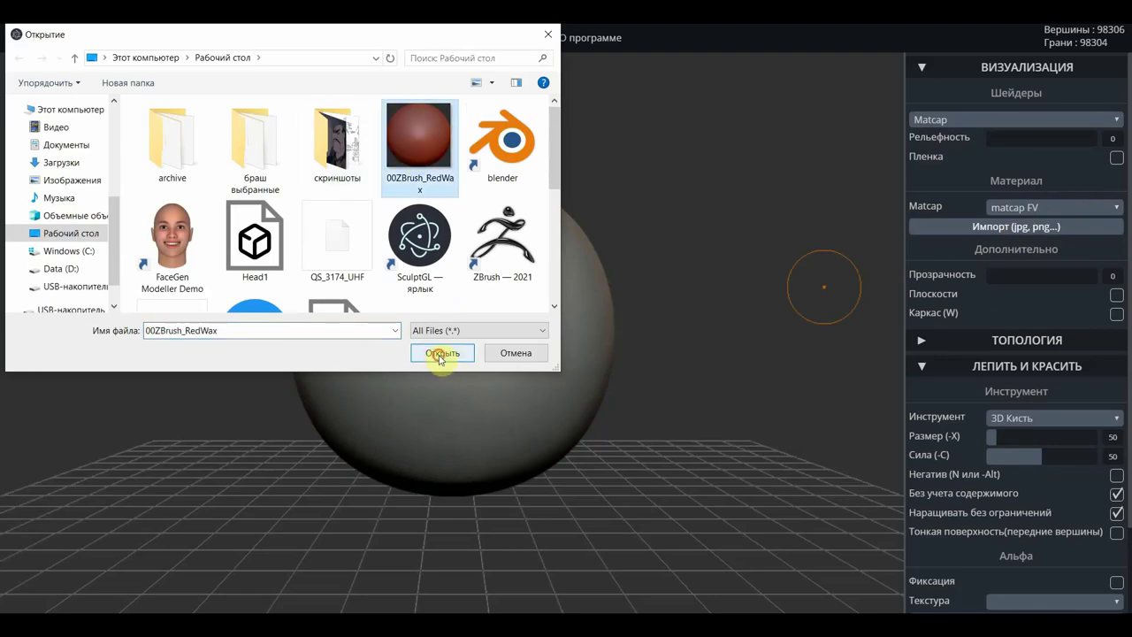
click(435, 353)
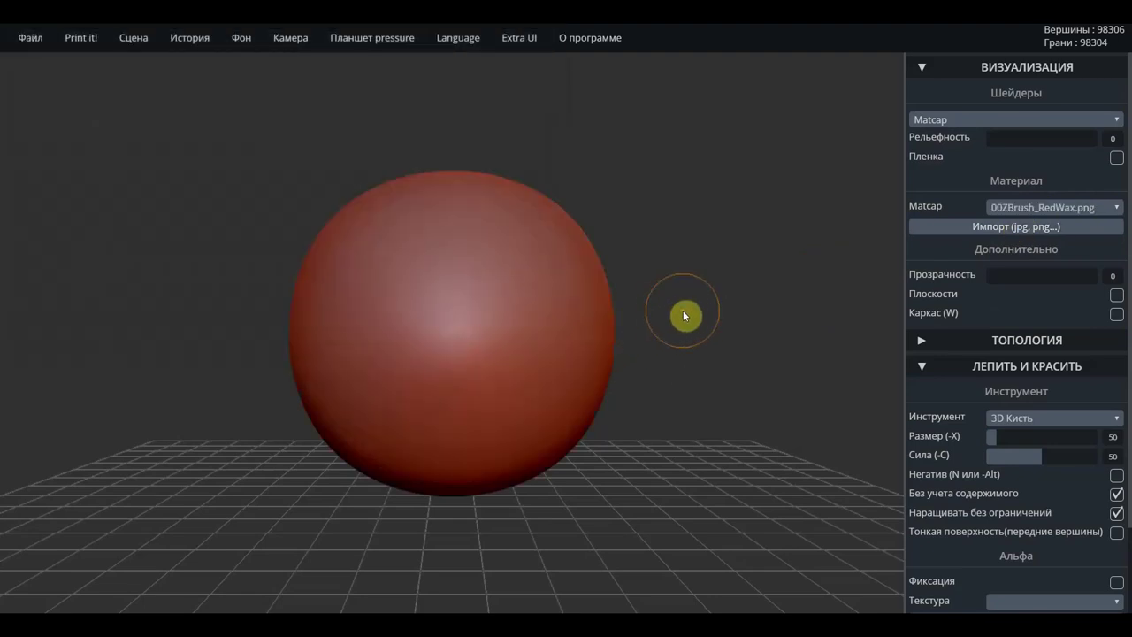
scroll(682, 311, down, 2)
scroll(684, 315, up, 2)
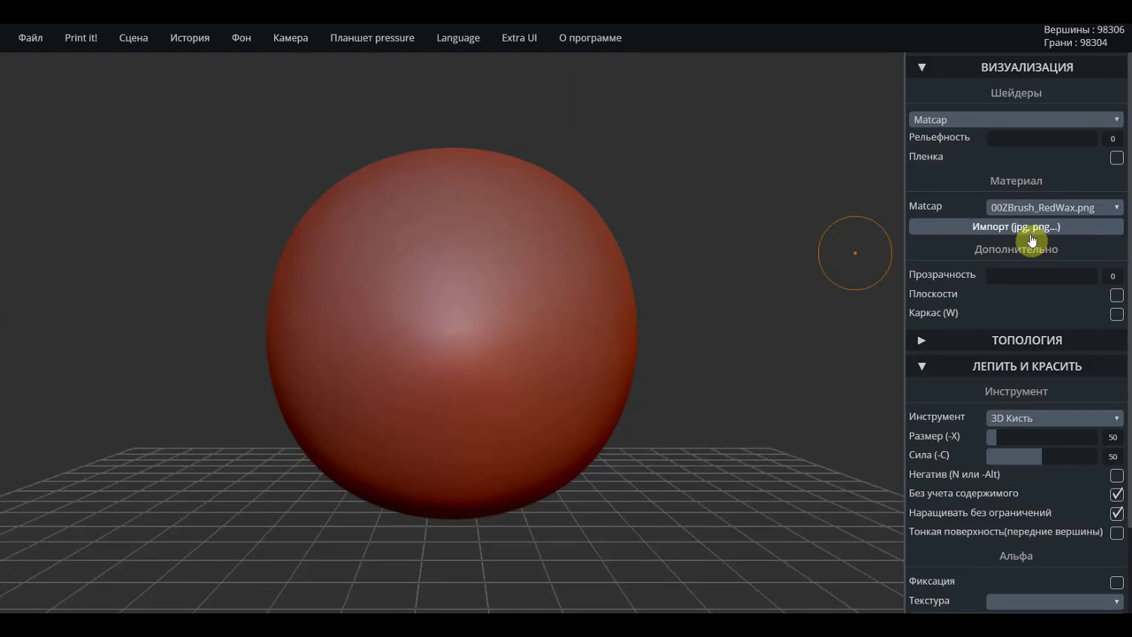
Try a screenshot image as matcap, reapply 00ZBrush_RedWax, and bring up the camera options.
click(1031, 240)
click(441, 351)
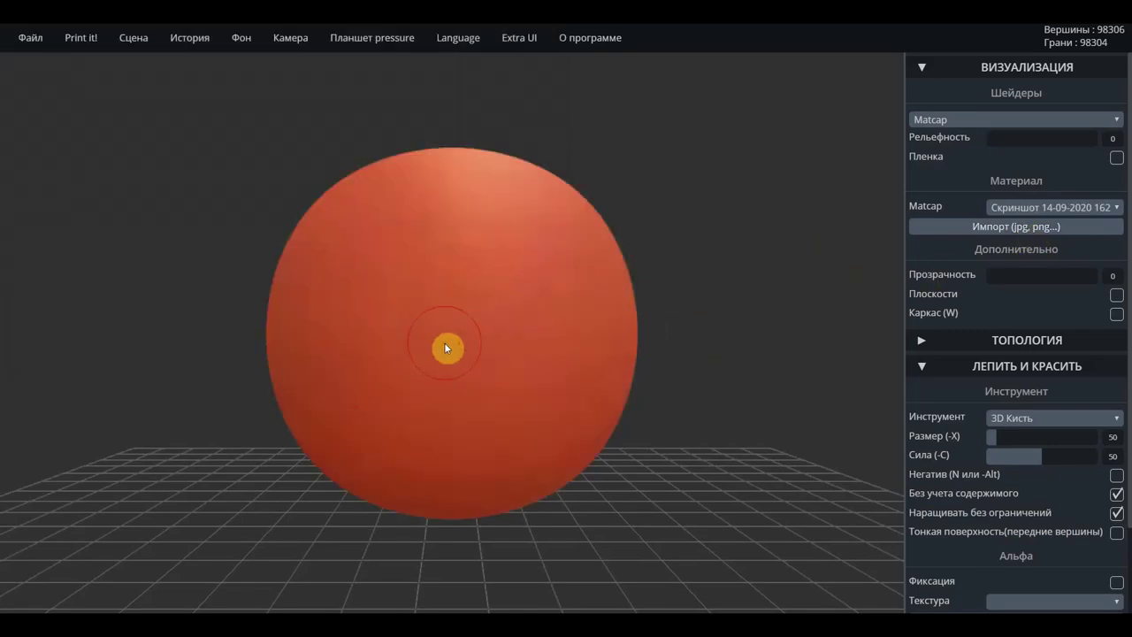
click(1017, 227)
click(418, 141)
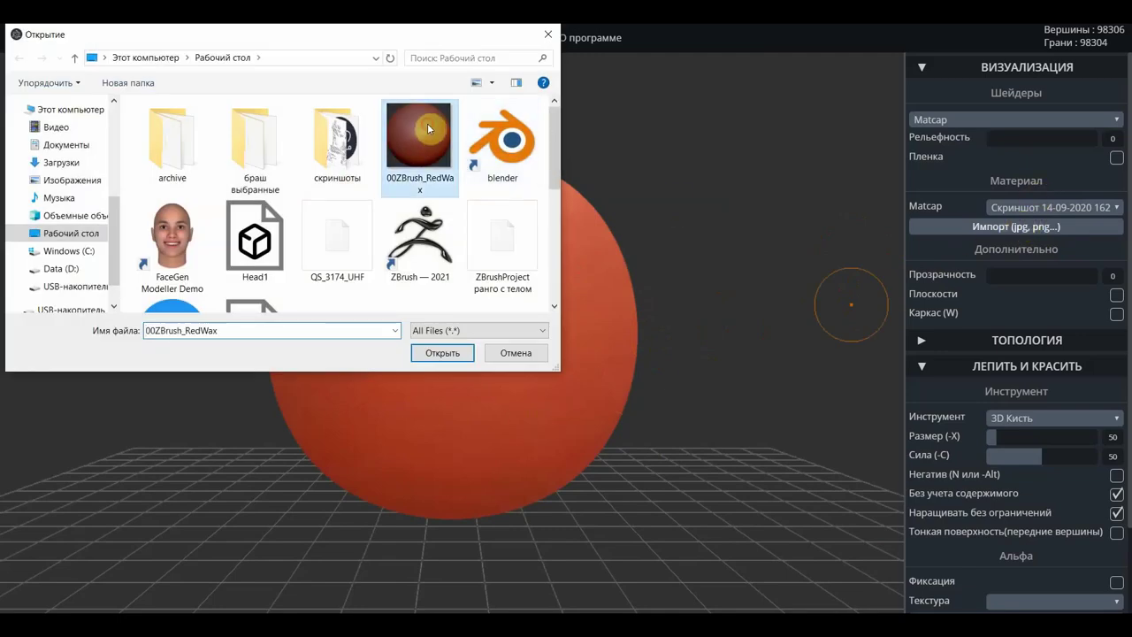
click(460, 359)
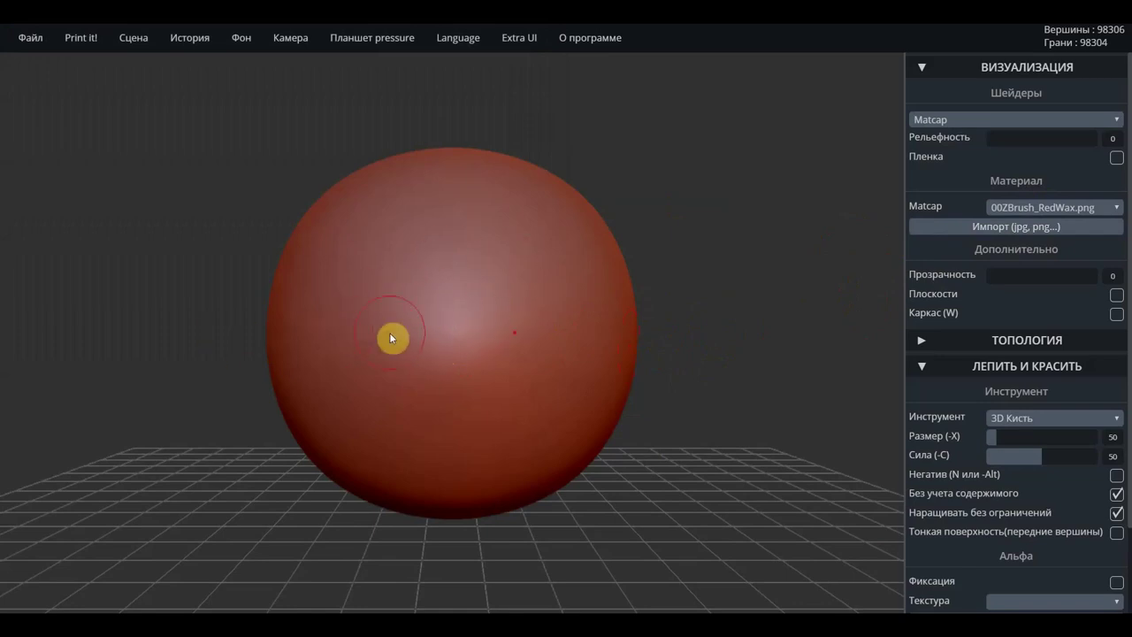
click(290, 38)
Switch to flat then perspective view, delete the sphere, and undo to restore the 98,306-vertex red-wax sphere.
key(t)
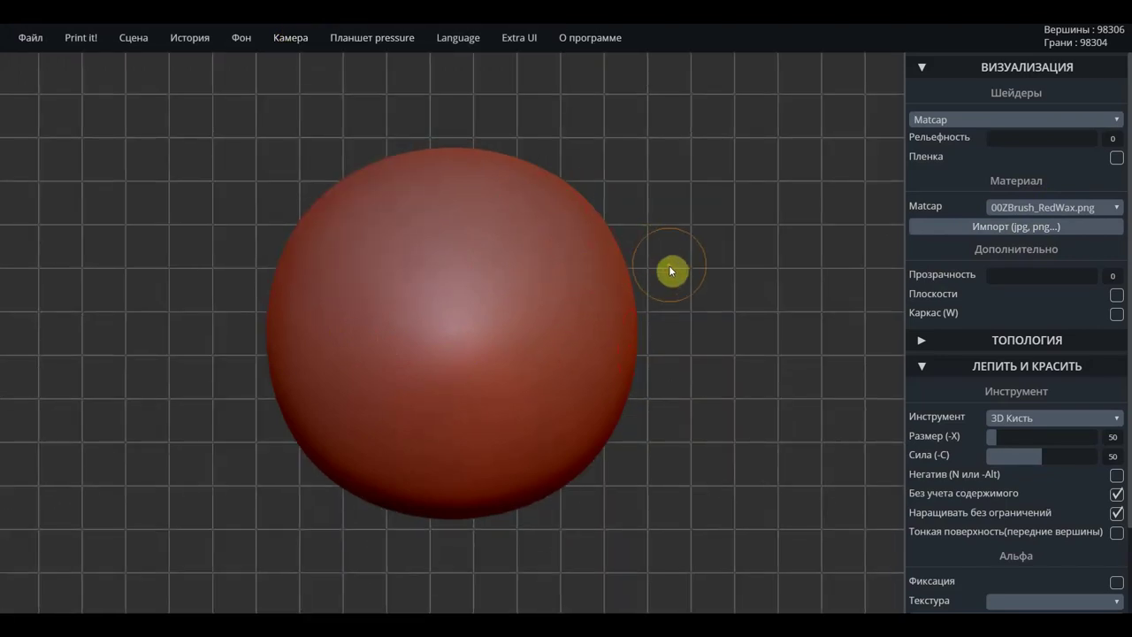
key(f)
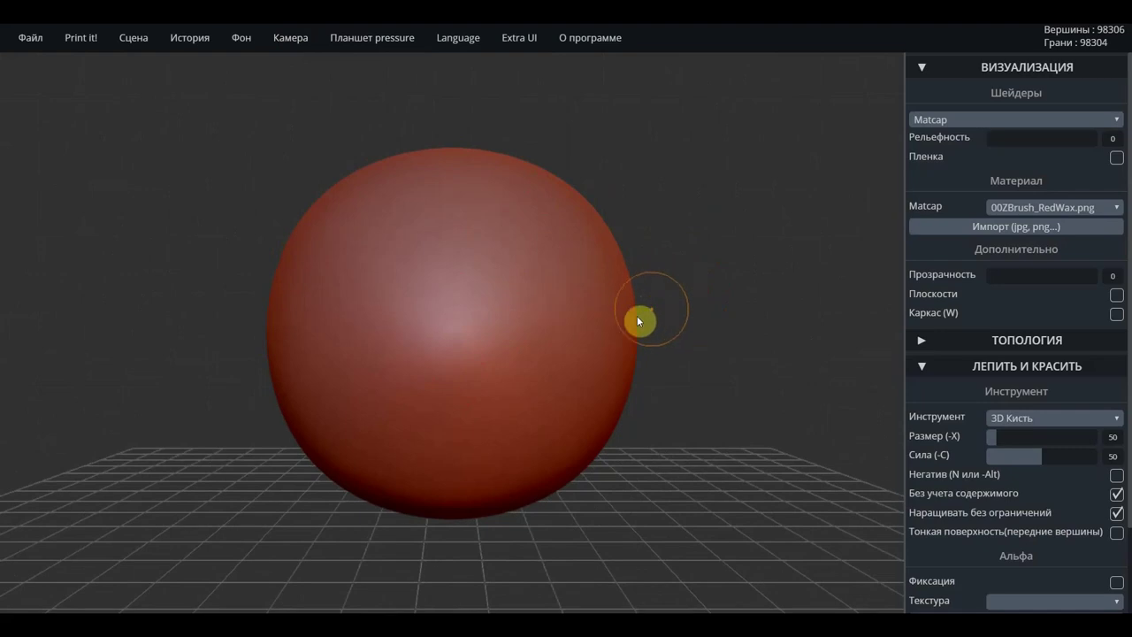
click(33, 41)
key(Delete)
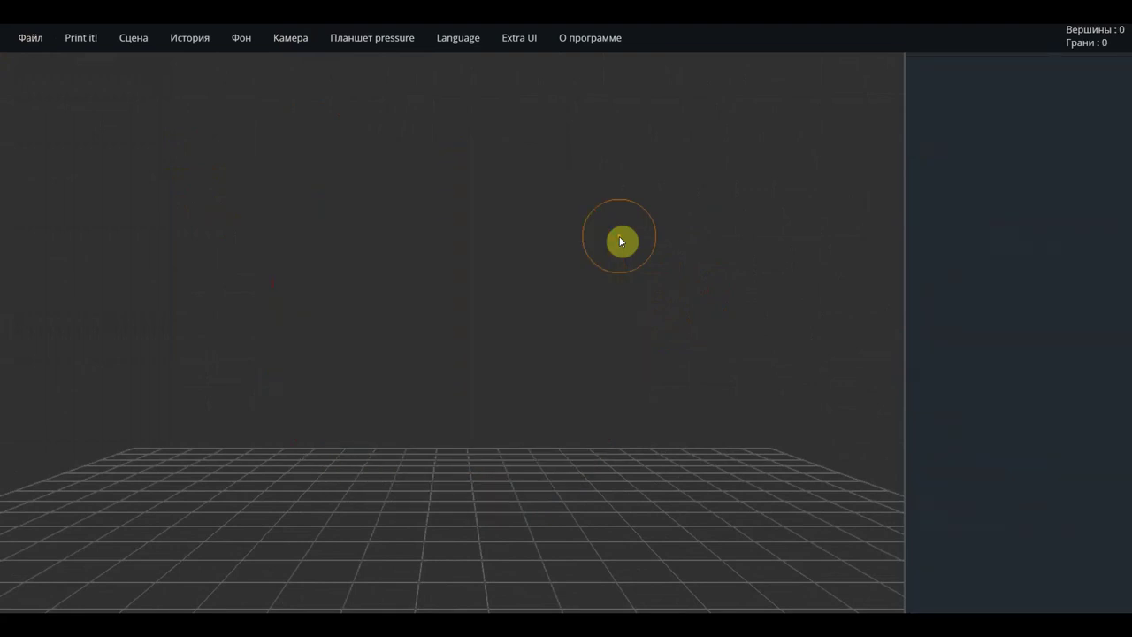
key(ctrl+z)
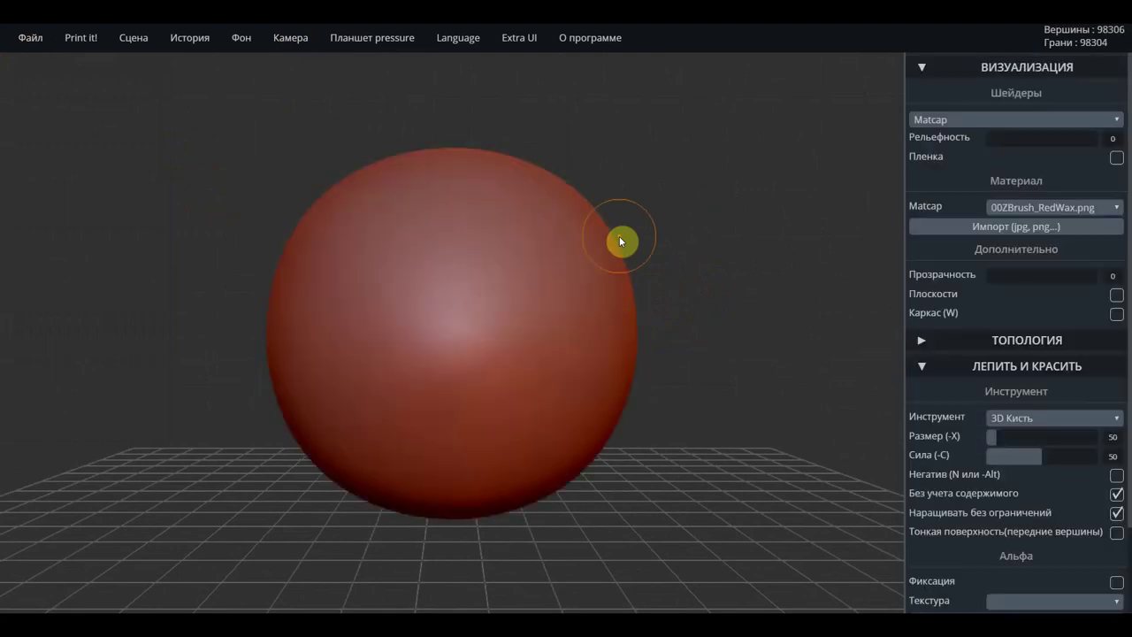
Clear the scene, confirming with OK.
click(134, 38)
click(161, 63)
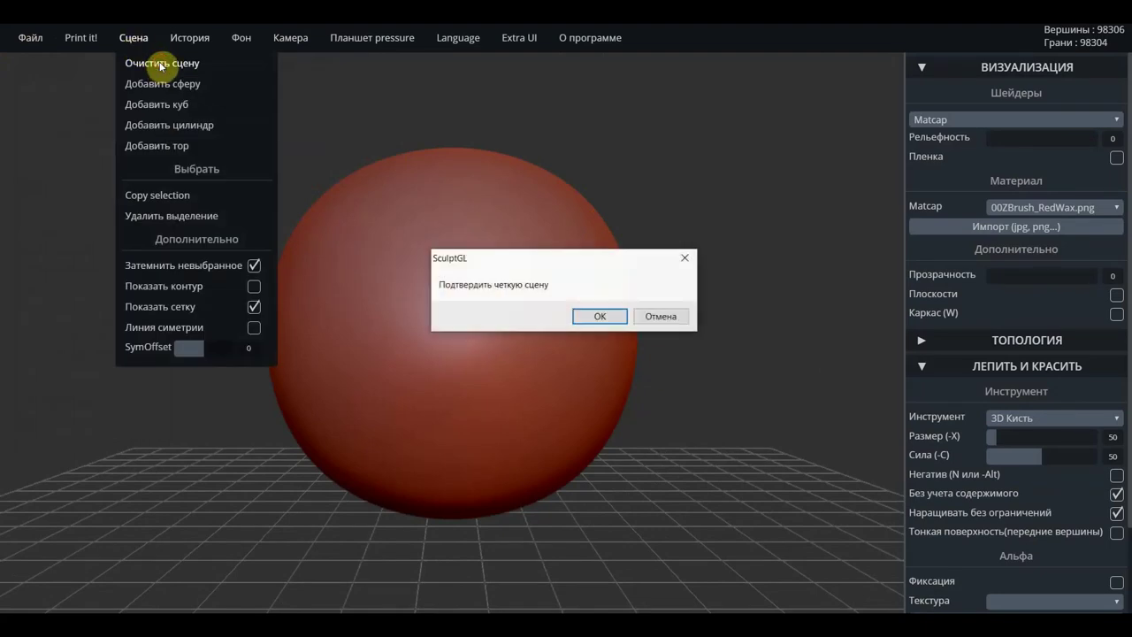
click(599, 317)
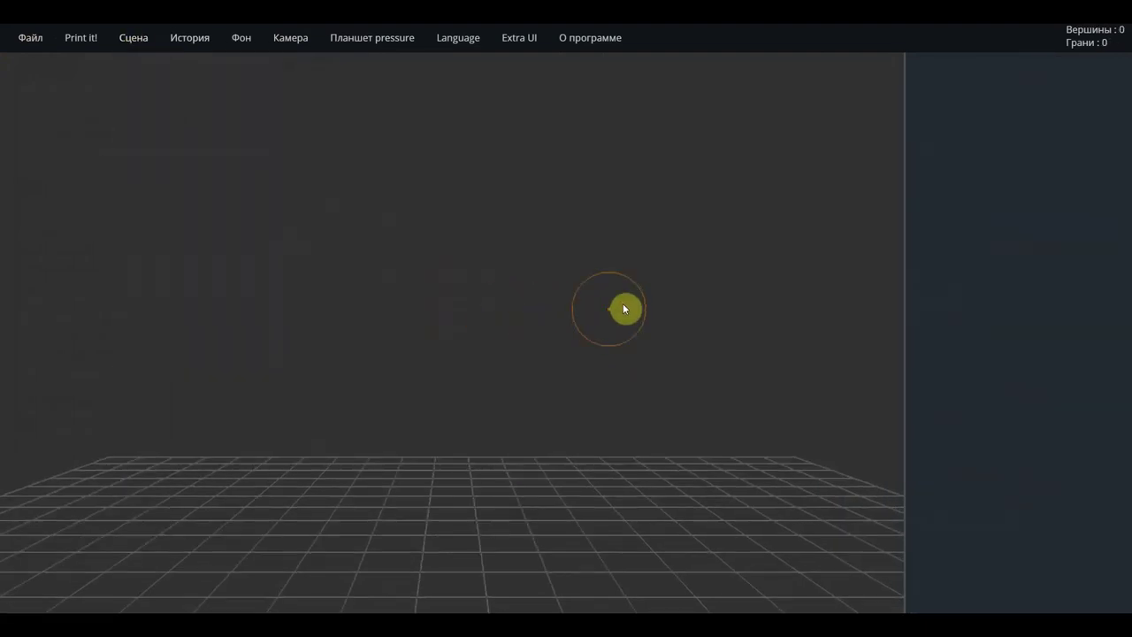
mouse_move(30, 38)
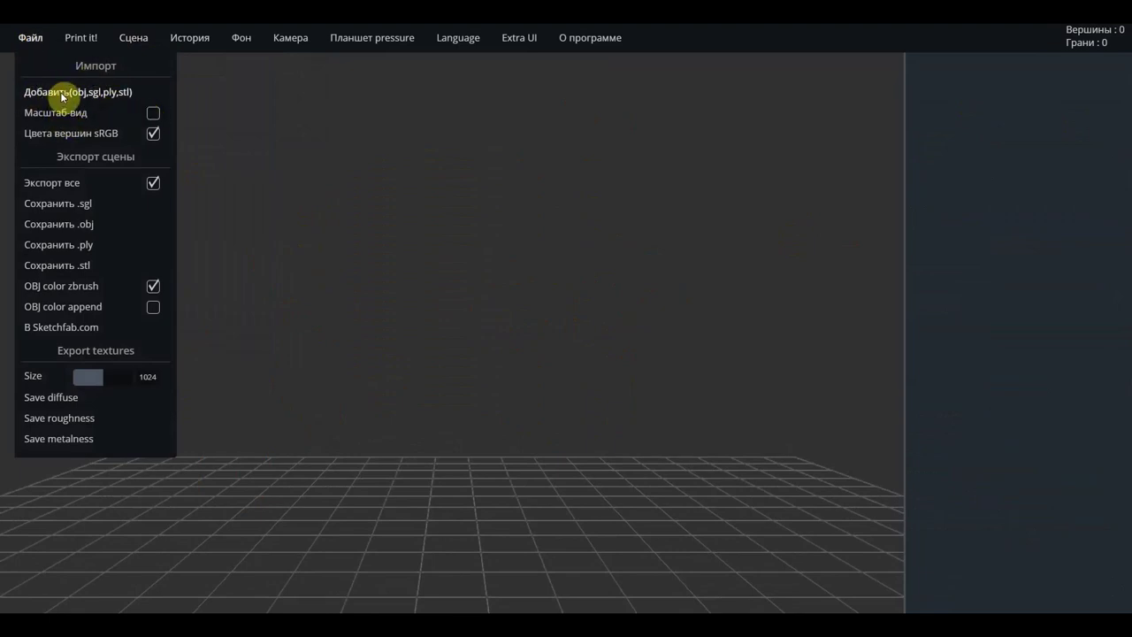
Import Male_PlanesofHead_128 from the сильвер folder on drive E.
click(62, 94)
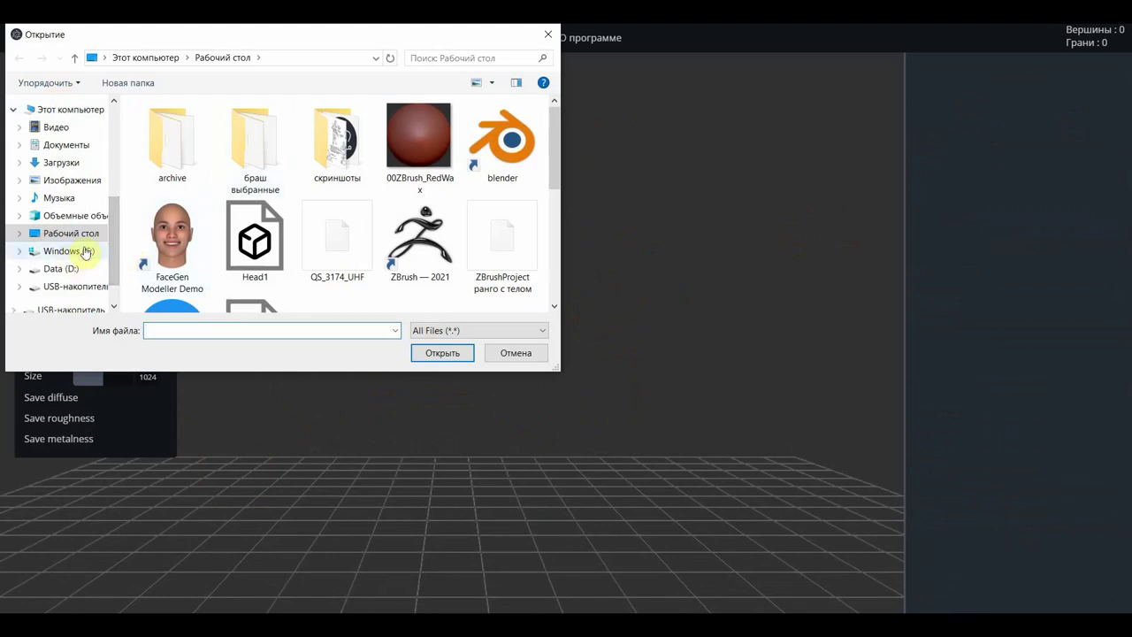
click(70, 286)
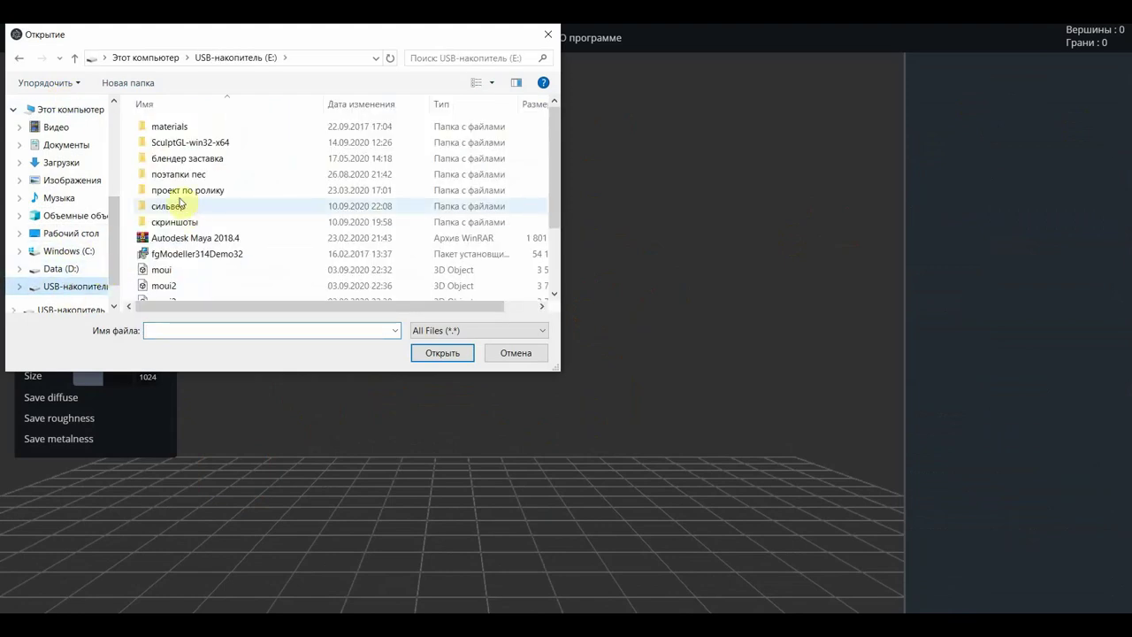
double_click(179, 203)
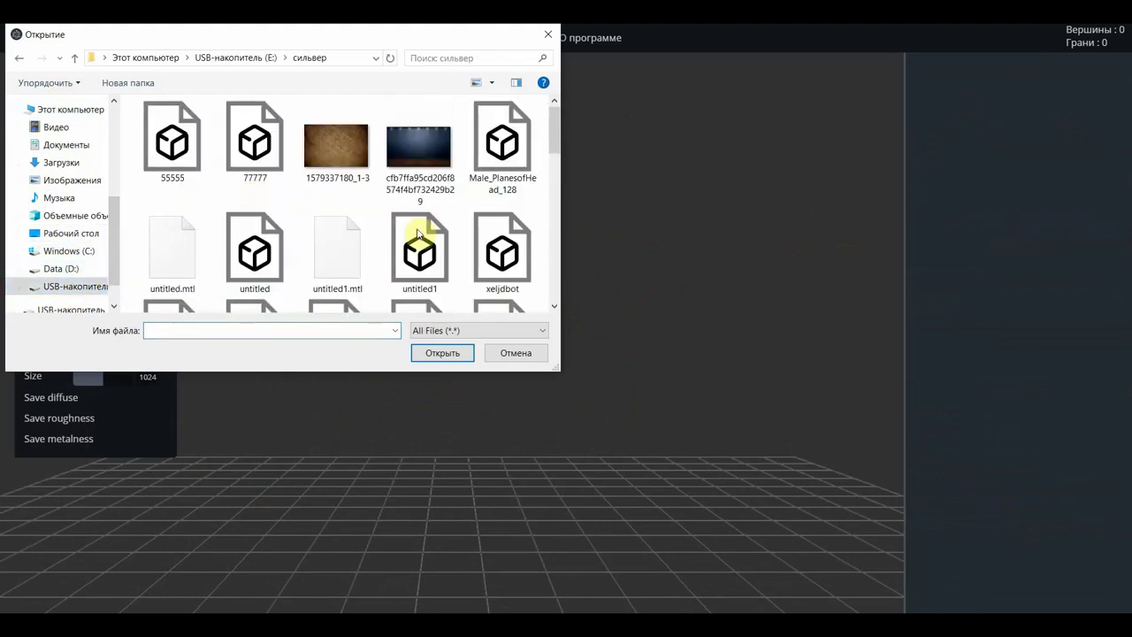
click(499, 140)
click(438, 351)
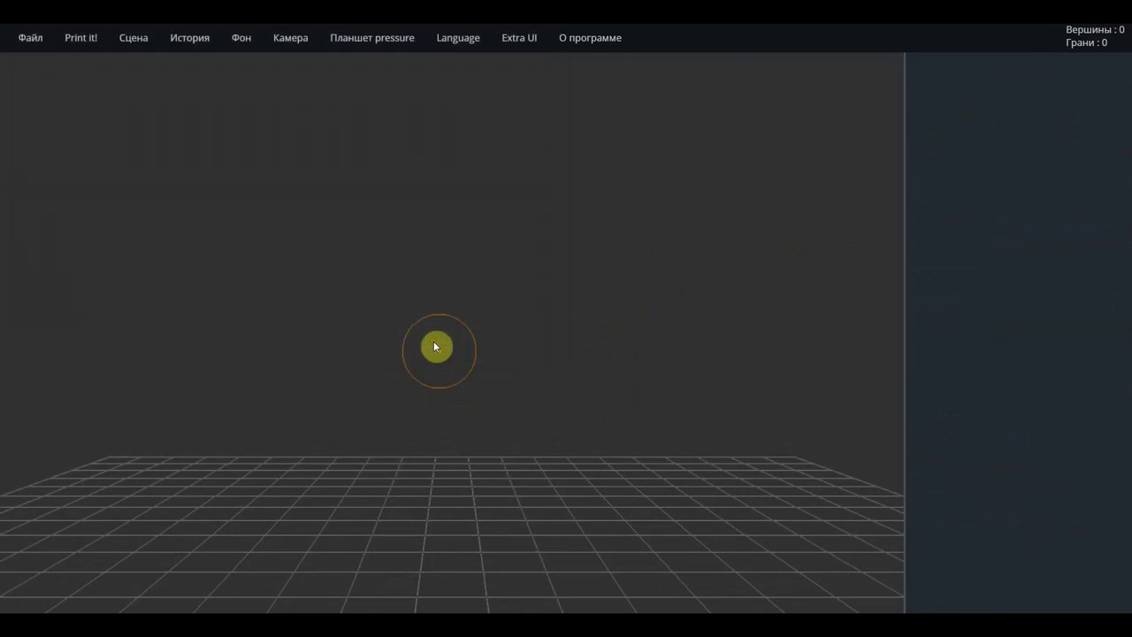
Zoom out on the imported head and delete it from the scene.
scroll(608, 336, down, 2)
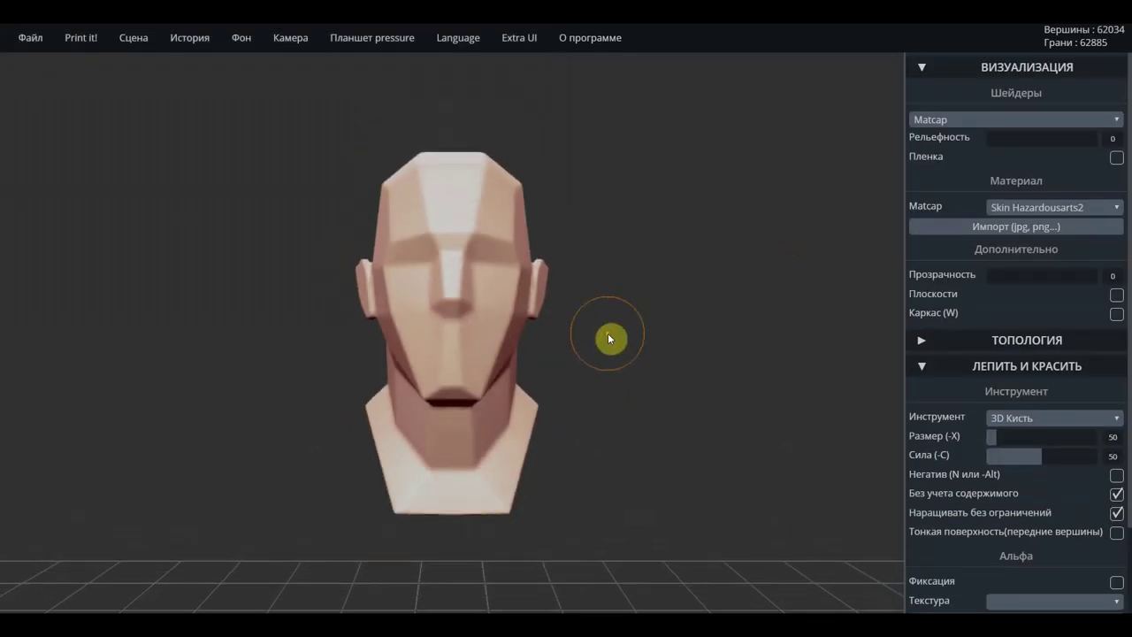
scroll(609, 337, down, 2)
scroll(604, 339, down, 2)
scroll(600, 343, down, 2)
scroll(591, 346, down, 2)
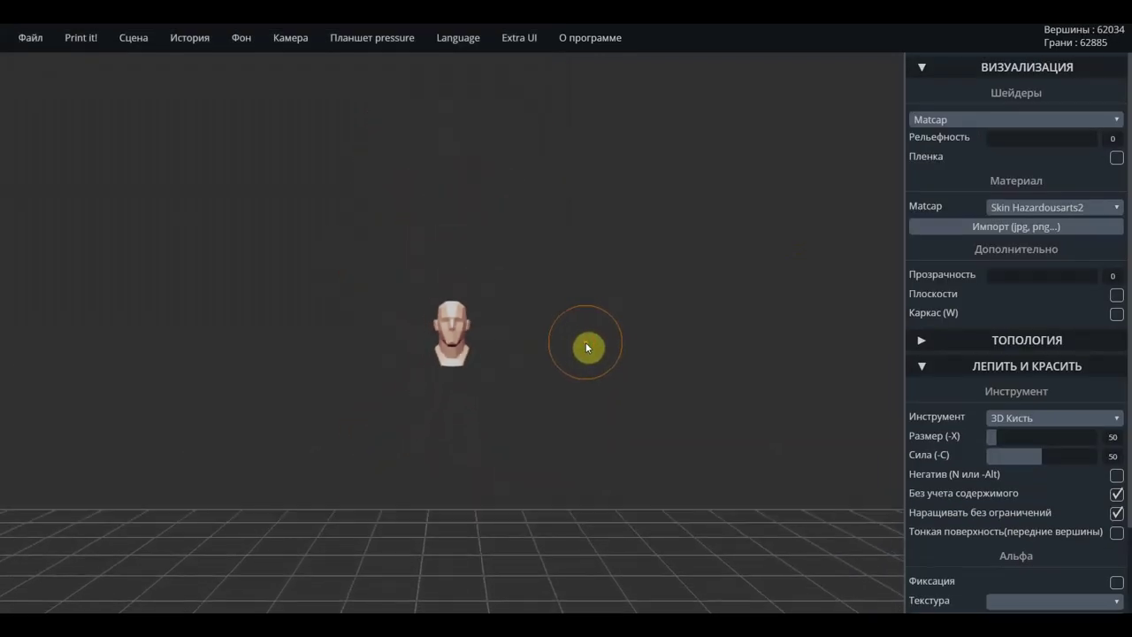
scroll(588, 346, down, 1)
scroll(565, 358, down, 2)
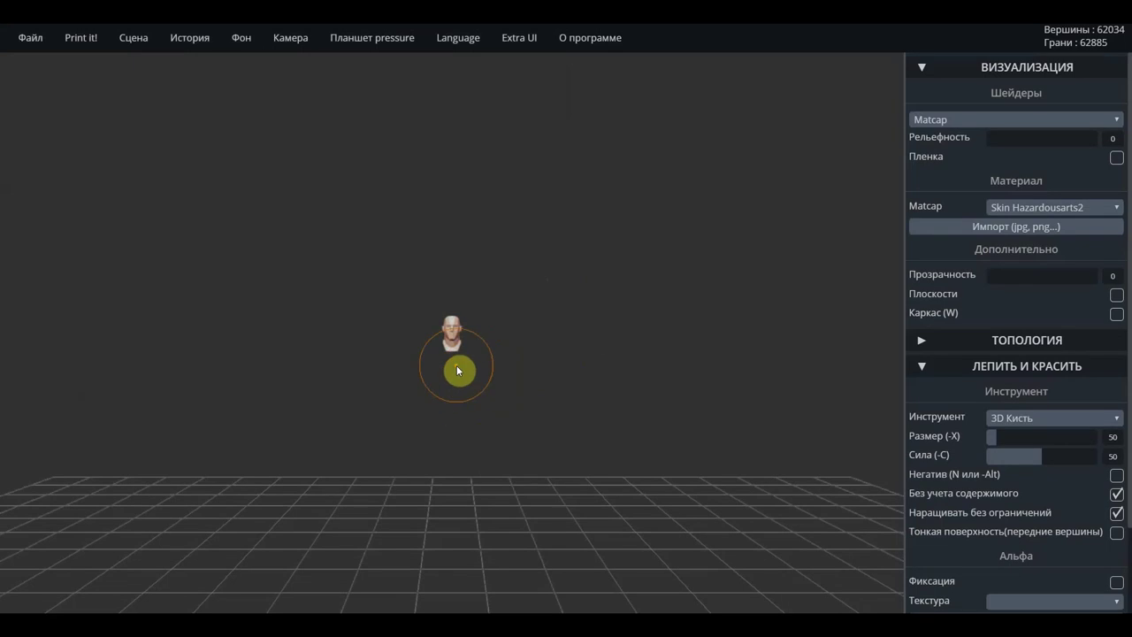
key(Delete)
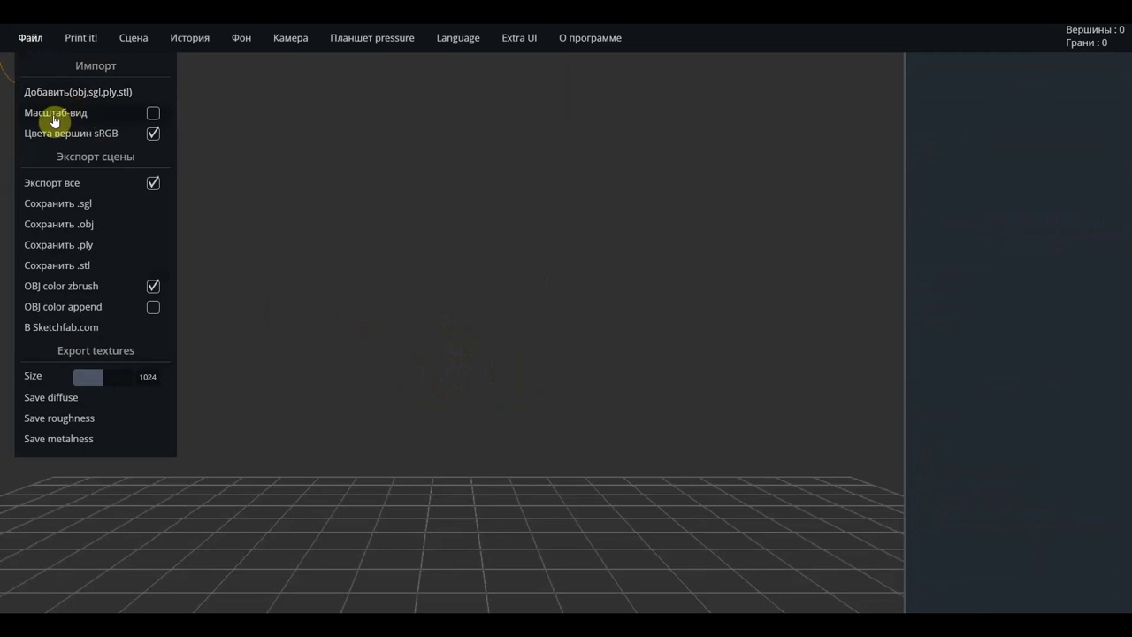
Enable view scaling on import and re-import Male_PlanesofHead_128 at 62,034 vertices.
click(153, 115)
click(40, 89)
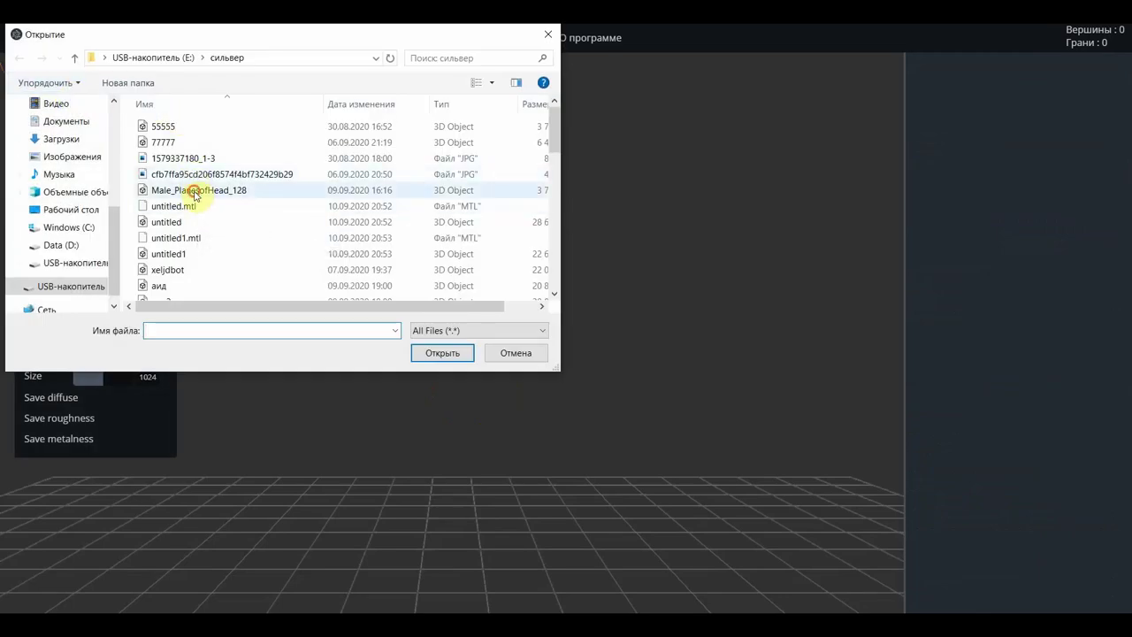
click(196, 190)
click(444, 354)
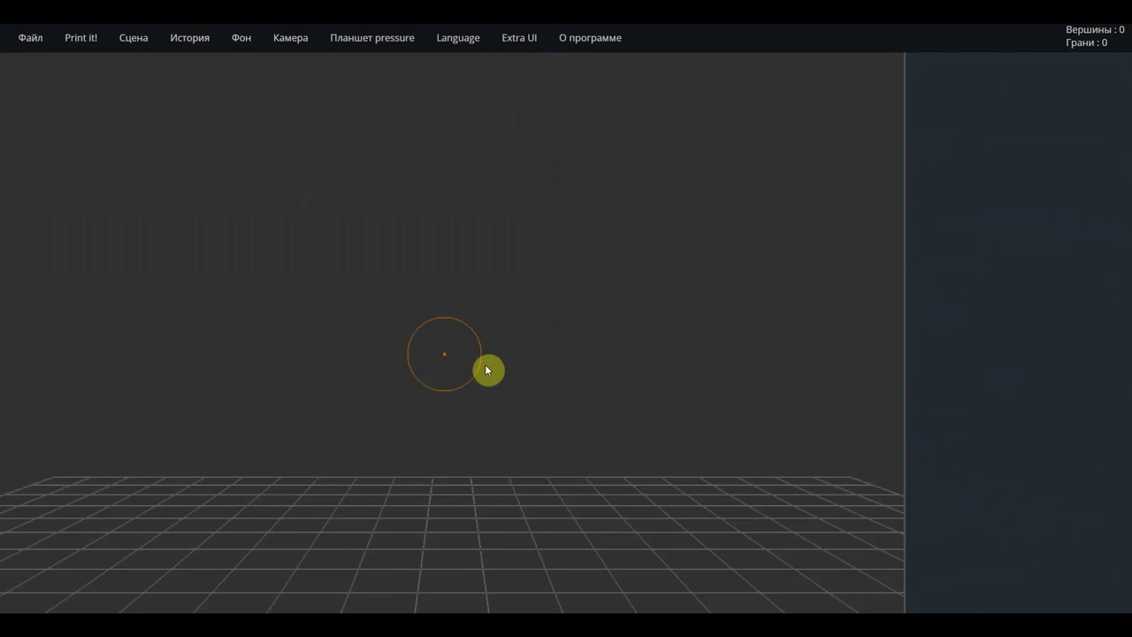
scroll(495, 357, down, 1)
Import 00ZBrush_RedWax from the Desktop as the head's matcap material.
scroll(495, 357, down, 1)
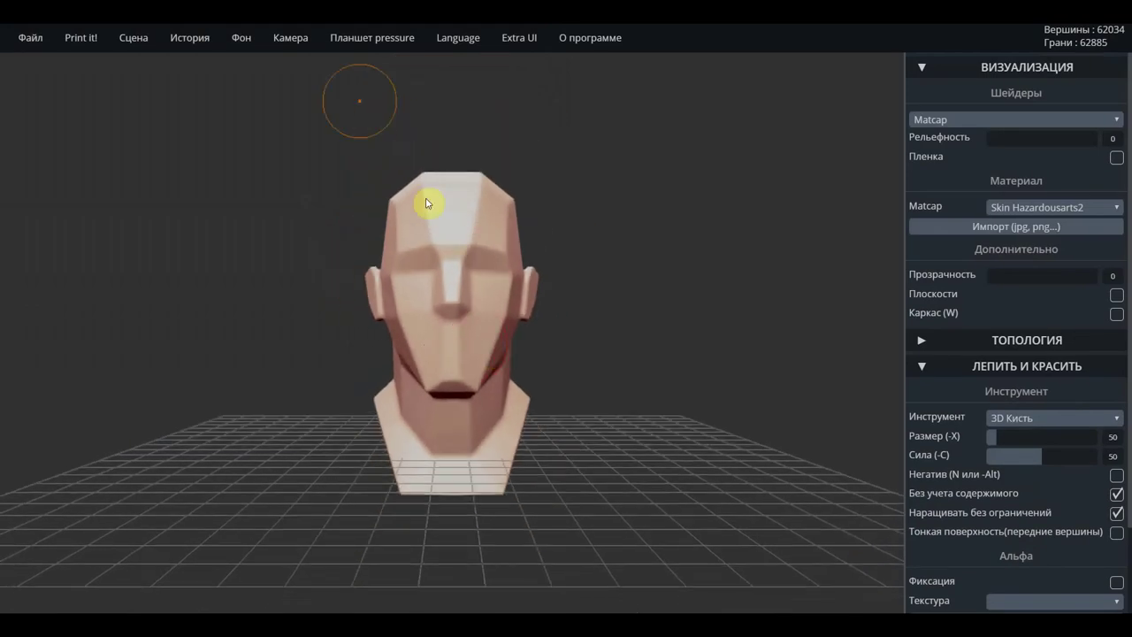
click(999, 226)
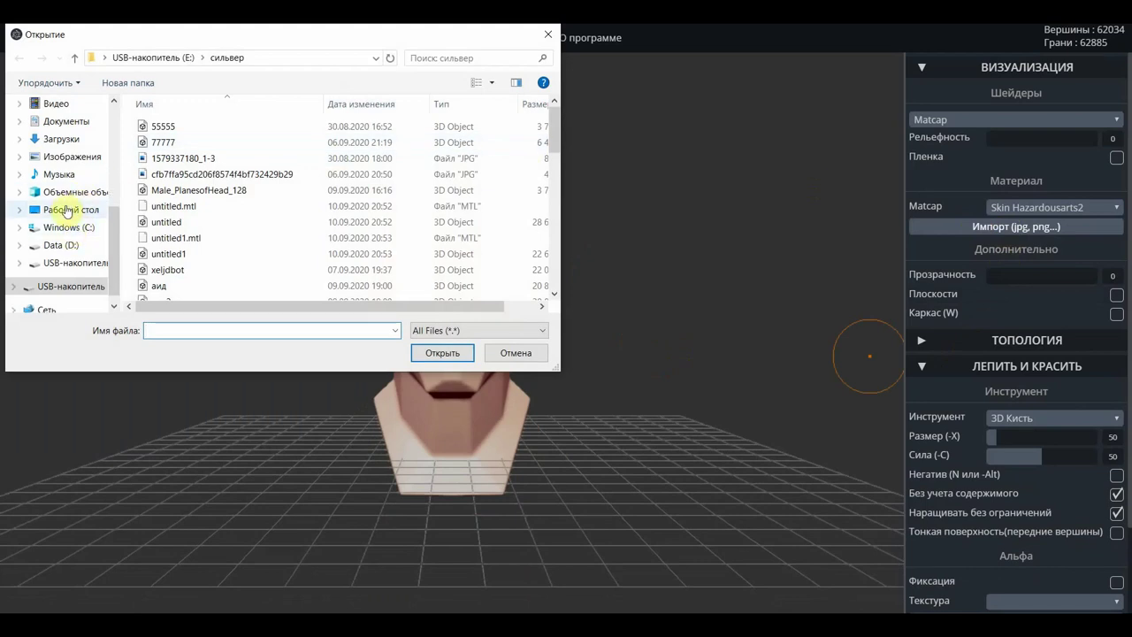
click(65, 209)
click(411, 148)
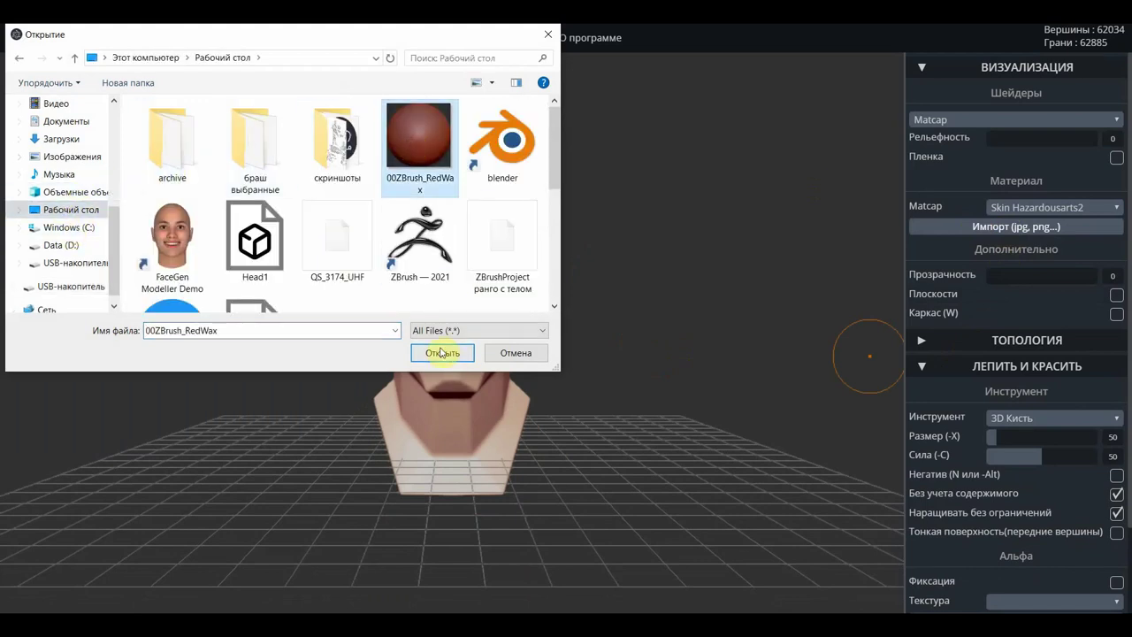
click(441, 352)
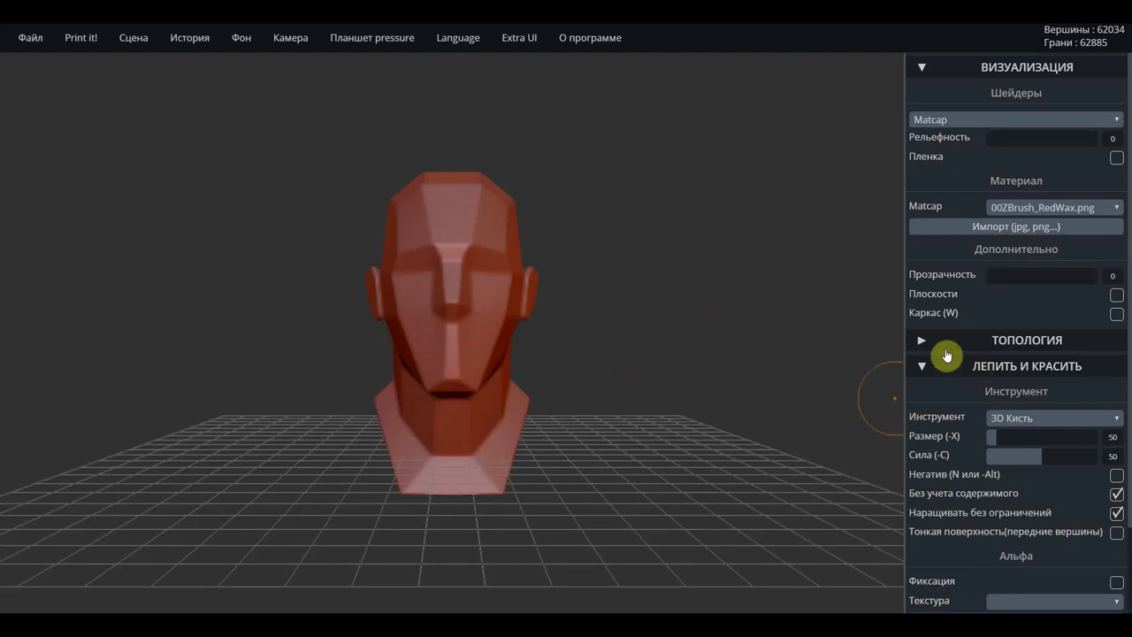
Collapse the rendering panel and test outline, symmetry line and grid, leaving only the grid on.
click(926, 69)
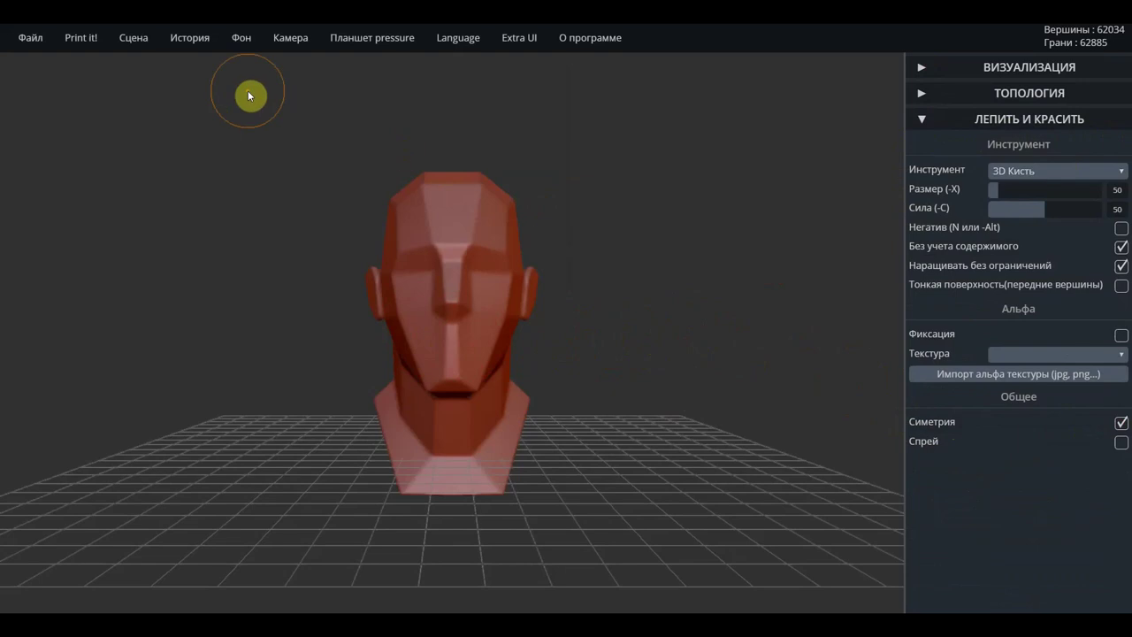
mouse_move(133, 38)
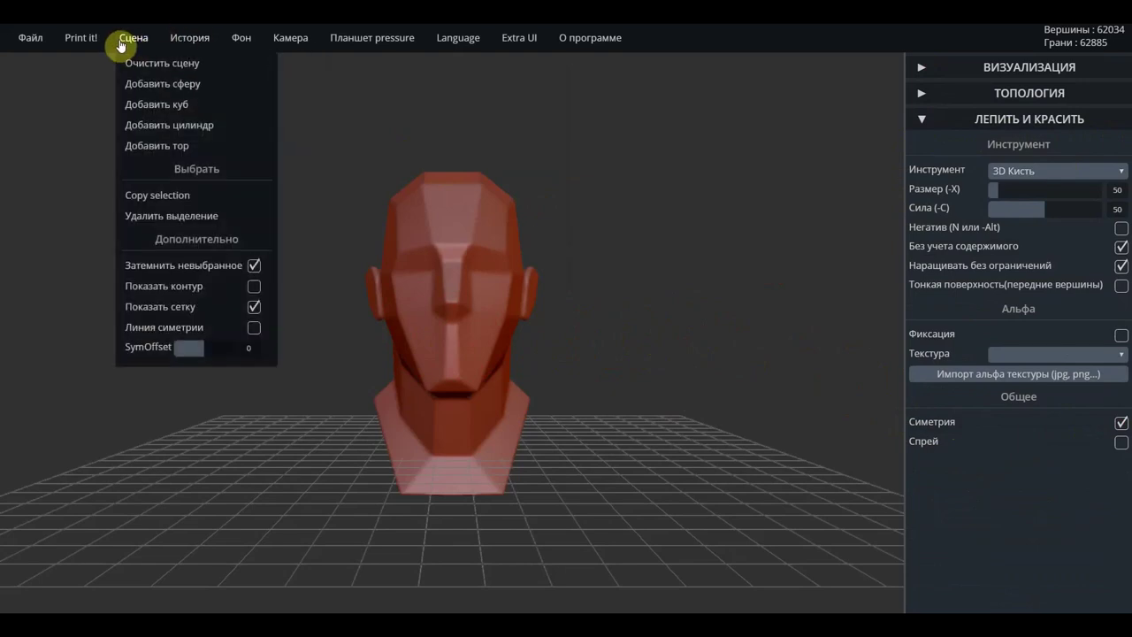
click(253, 287)
click(254, 287)
click(259, 331)
click(255, 331)
click(254, 287)
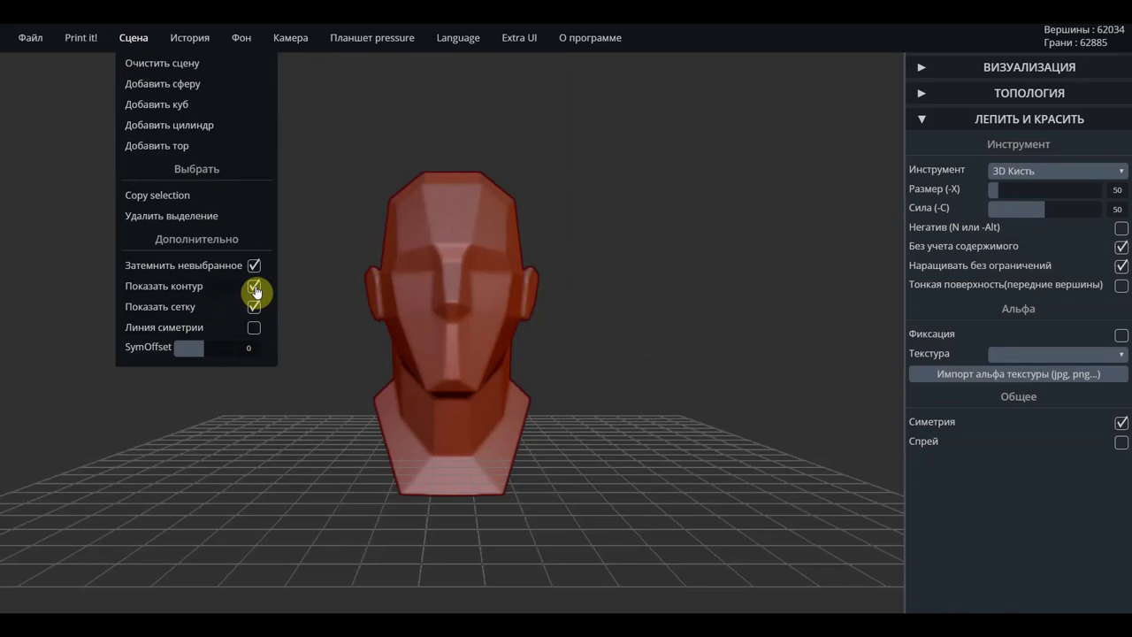
click(254, 288)
click(253, 313)
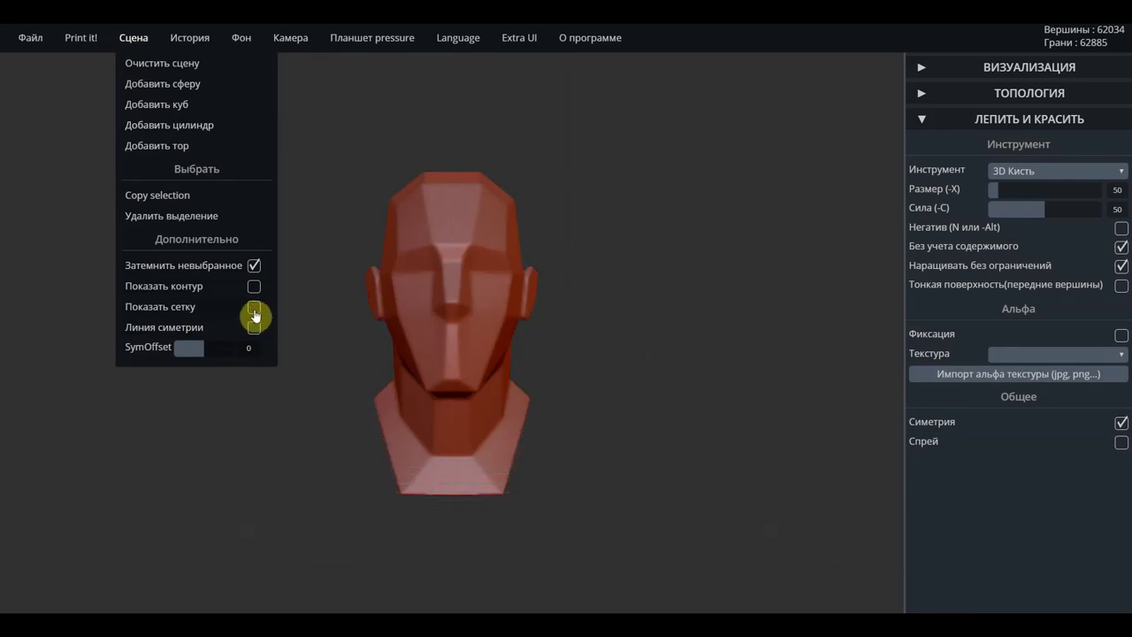
click(254, 312)
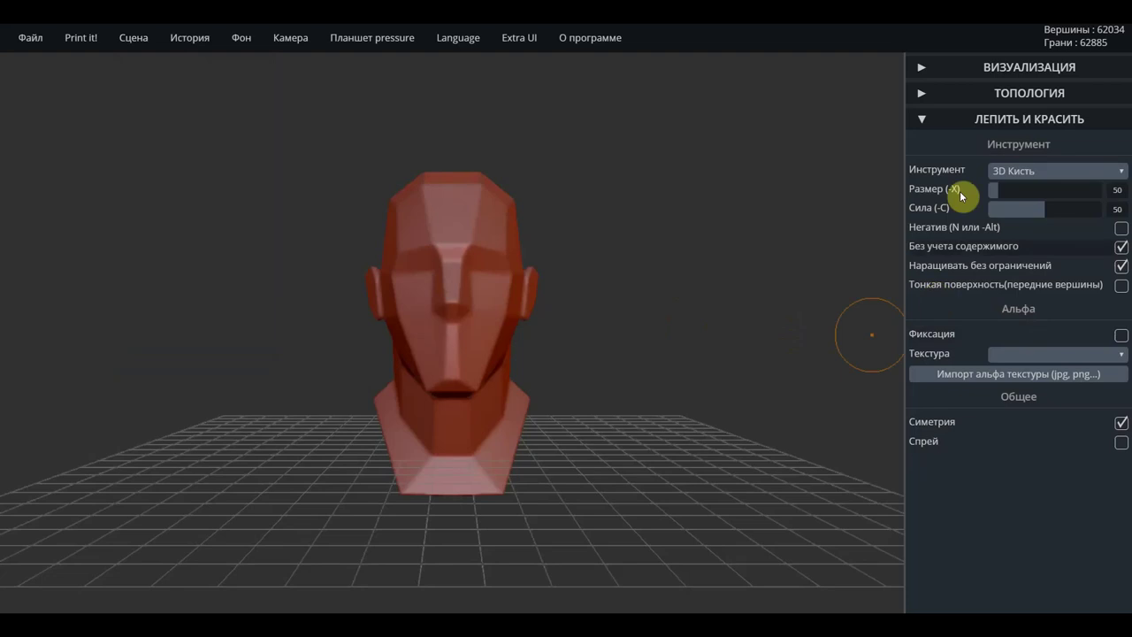
Reopen the rendering settings, test flat shading and wireframe, and leave both off.
click(921, 69)
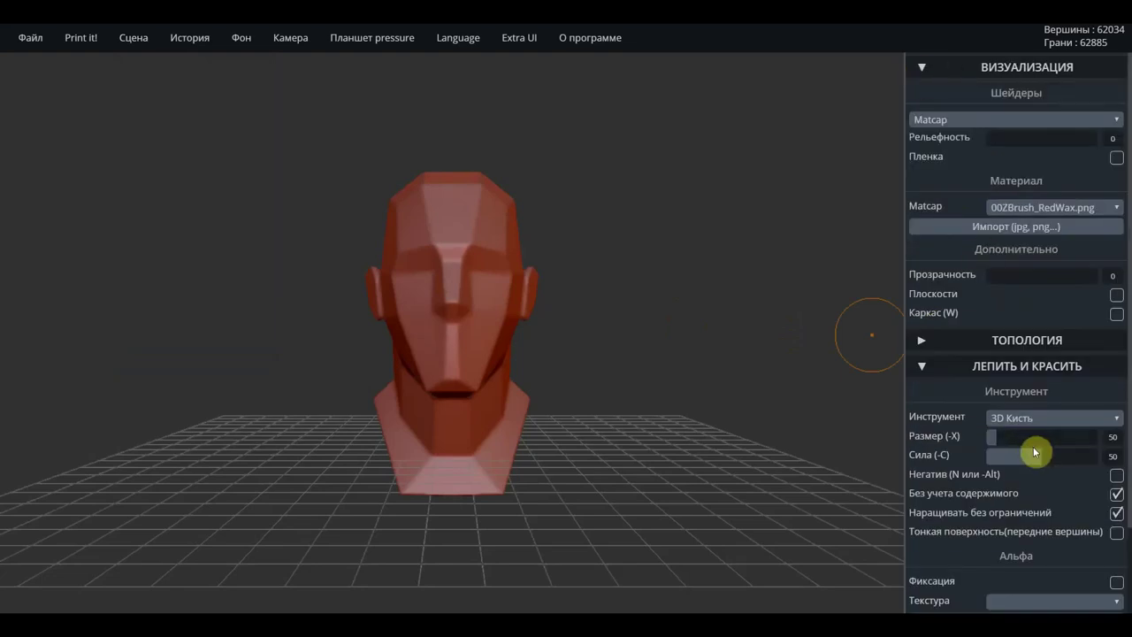
scroll(1039, 508, down, 2)
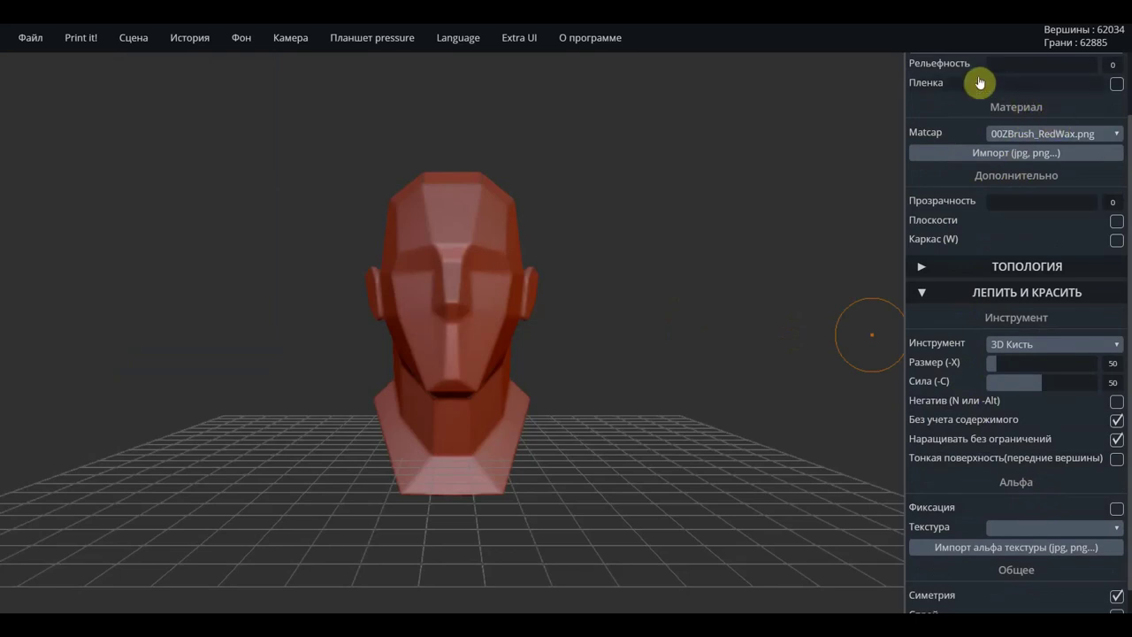
scroll(955, 79, up, 2)
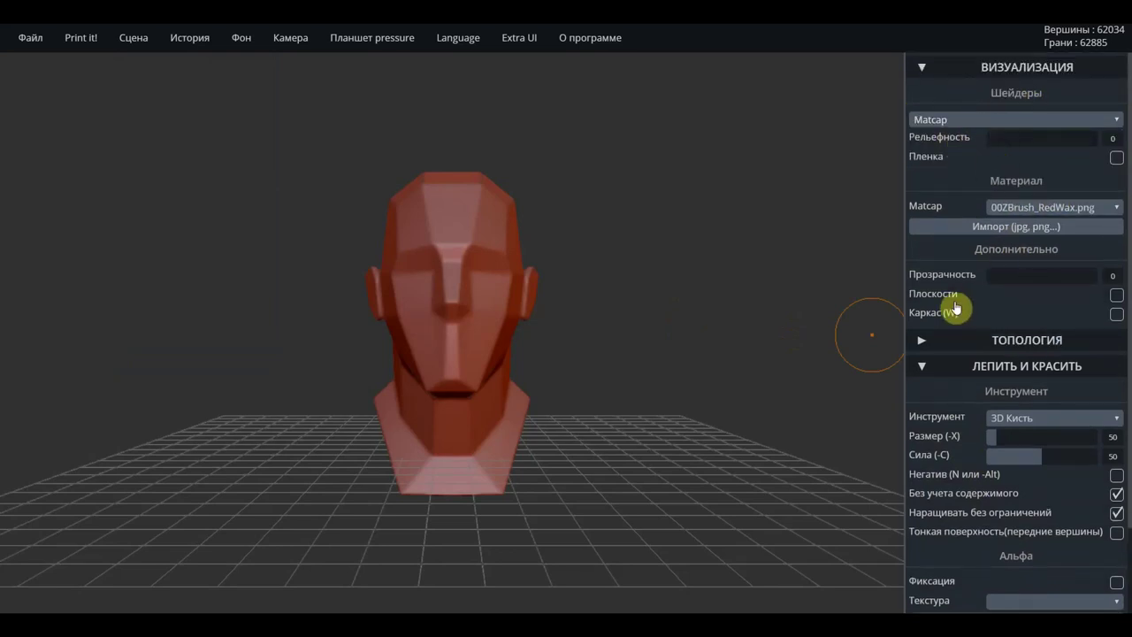
click(1117, 296)
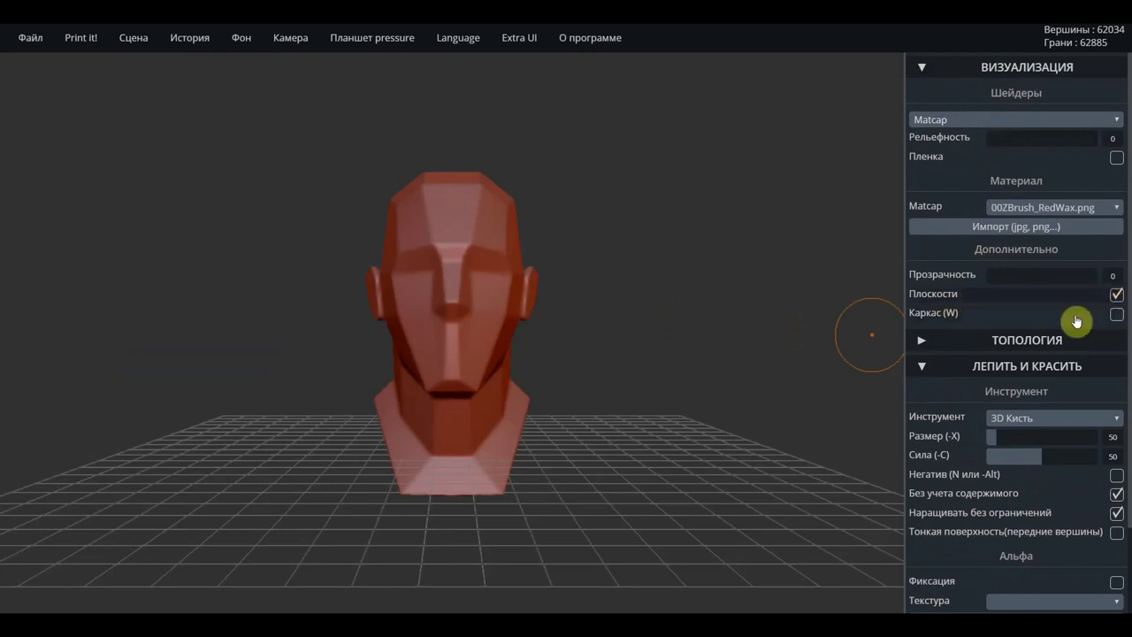
click(1117, 316)
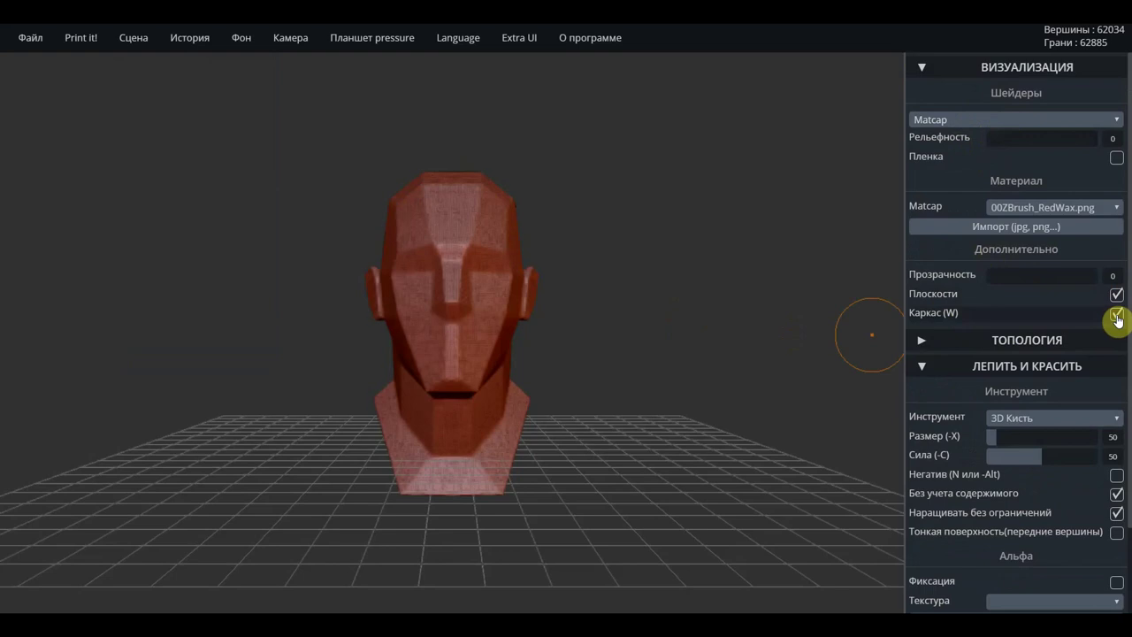
click(1117, 317)
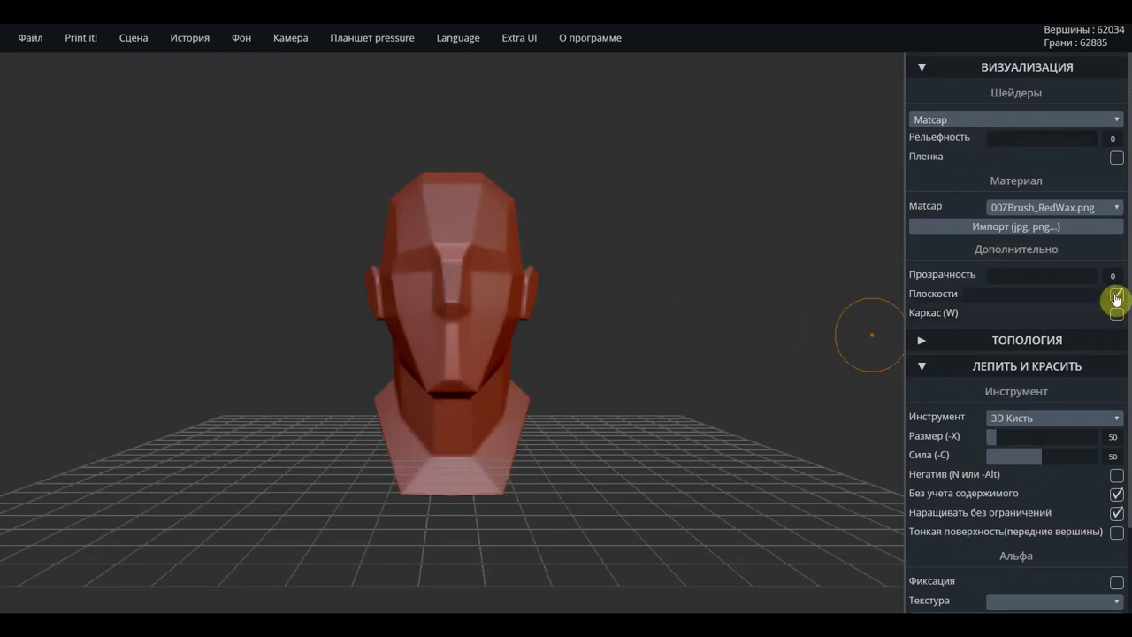
click(1116, 298)
click(1116, 312)
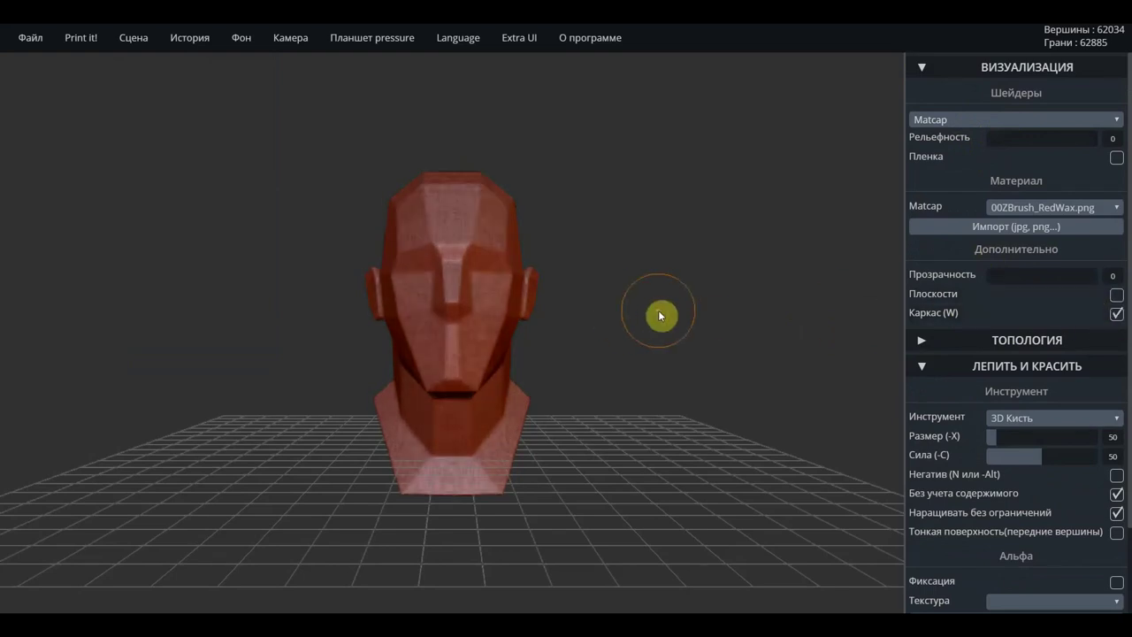
key(w)
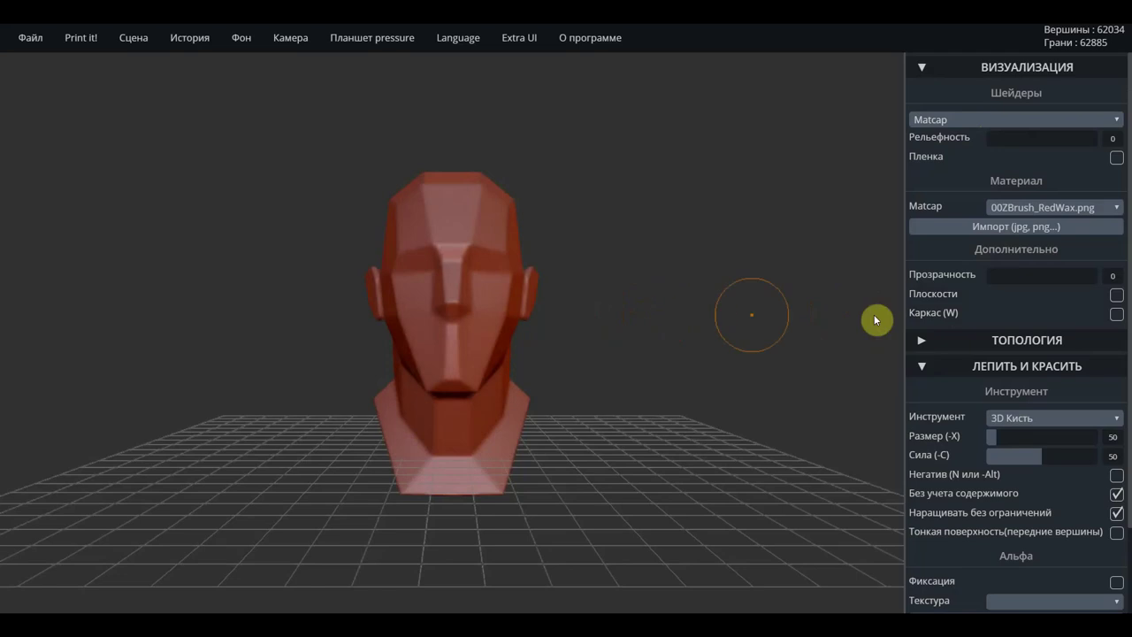
Adjust the head's transparency and relief sliders, and toggle film shading on then off.
mouse_move(1002, 276)
mouse_down()
mouse_move(1077, 293)
mouse_move(1044, 301)
mouse_move(1053, 299)
mouse_up()
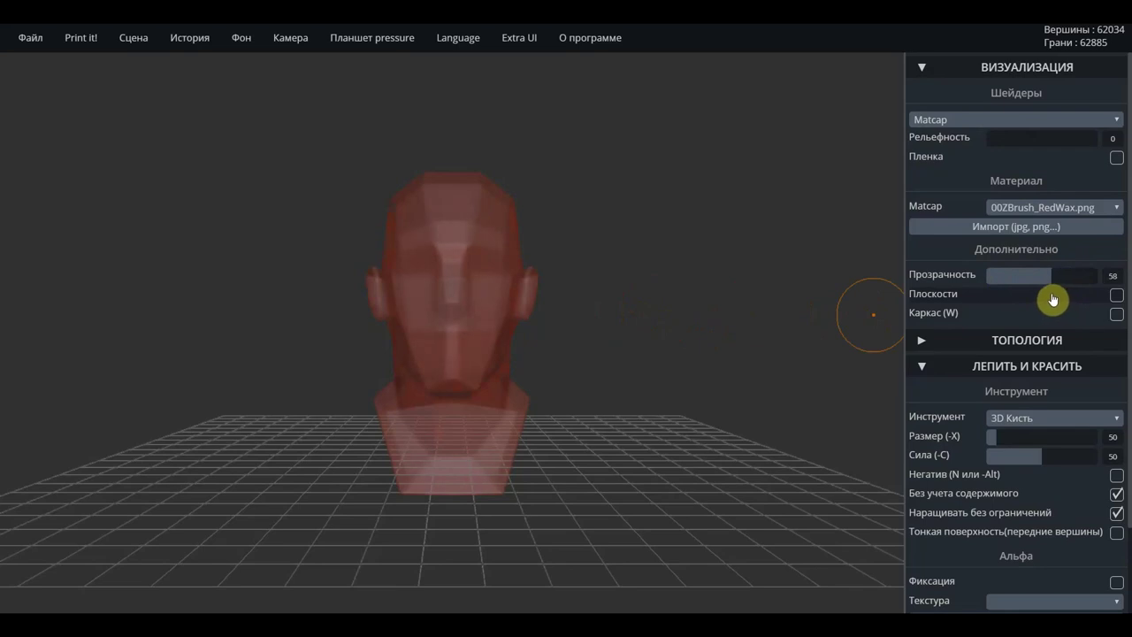
drag(1051, 299, 994, 289)
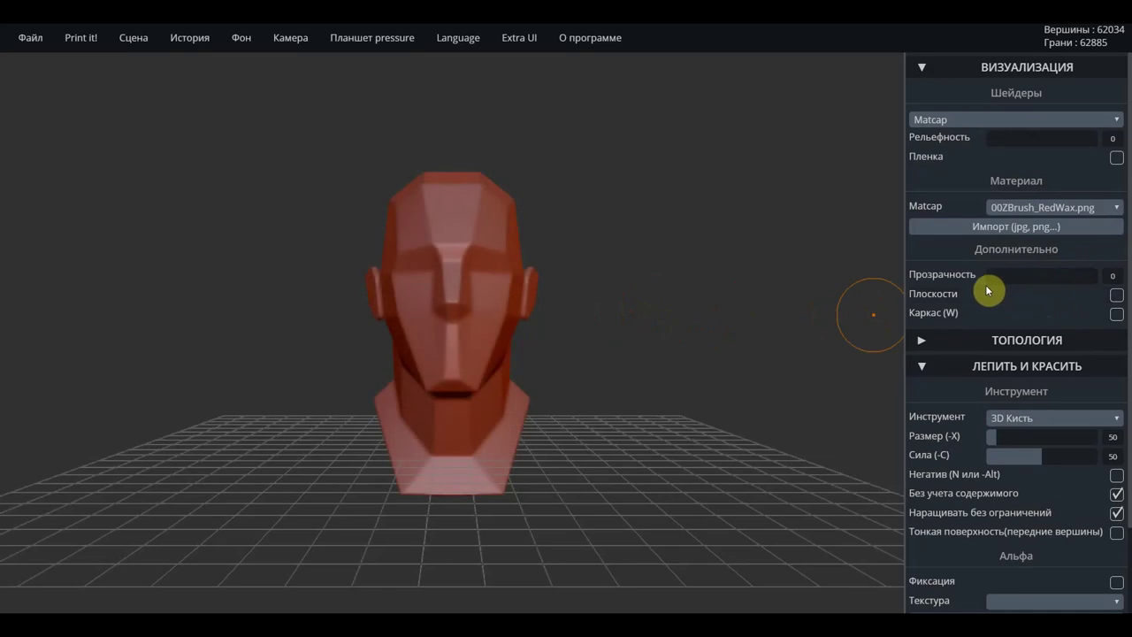
drag(985, 284, 986, 292)
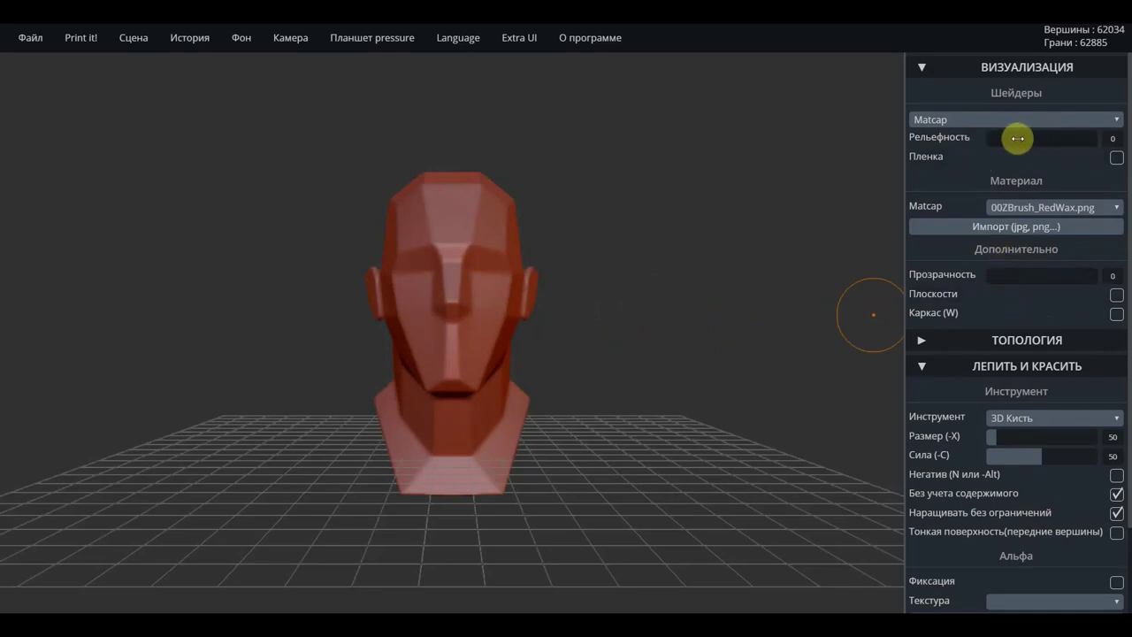
mouse_move(1008, 139)
mouse_down()
mouse_move(1058, 141)
mouse_move(970, 147)
mouse_up()
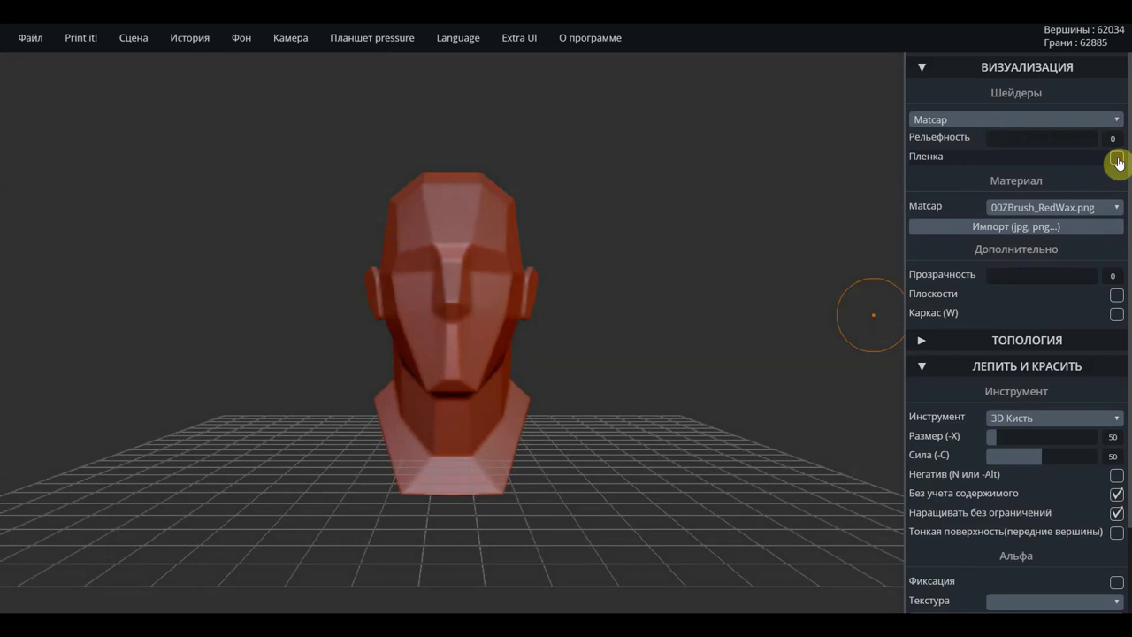
click(1117, 160)
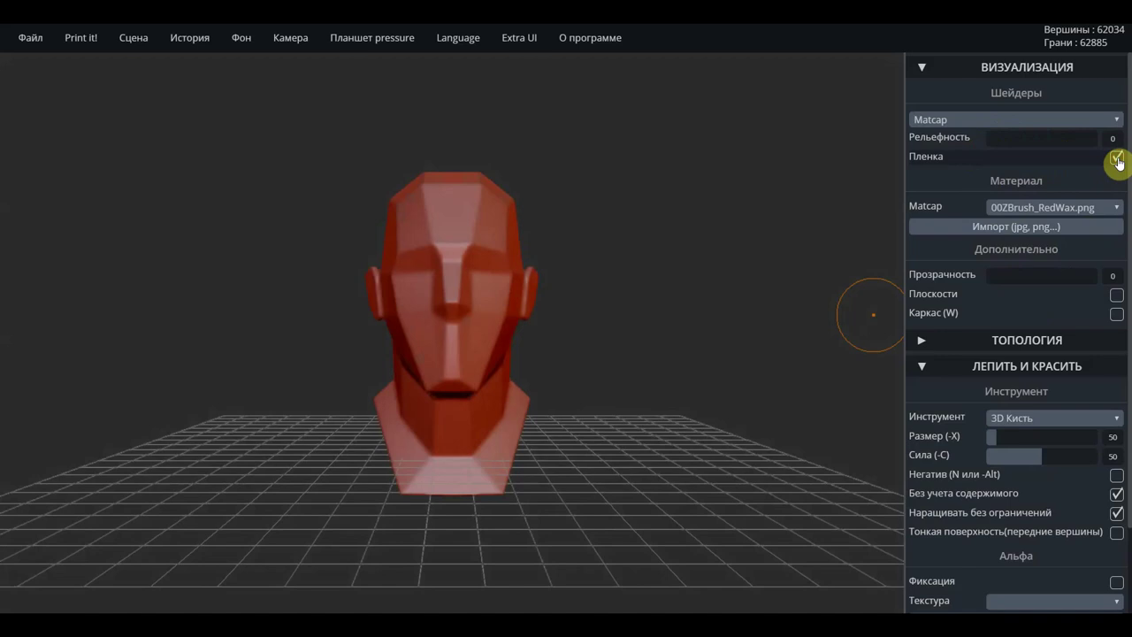
click(1117, 160)
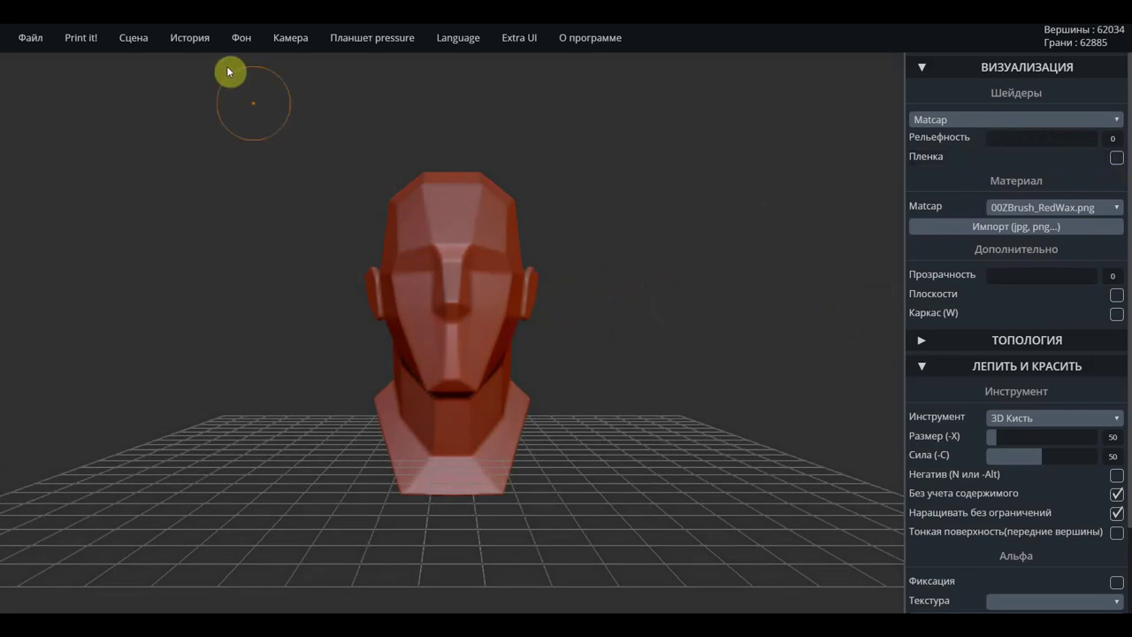
mouse_move(189, 37)
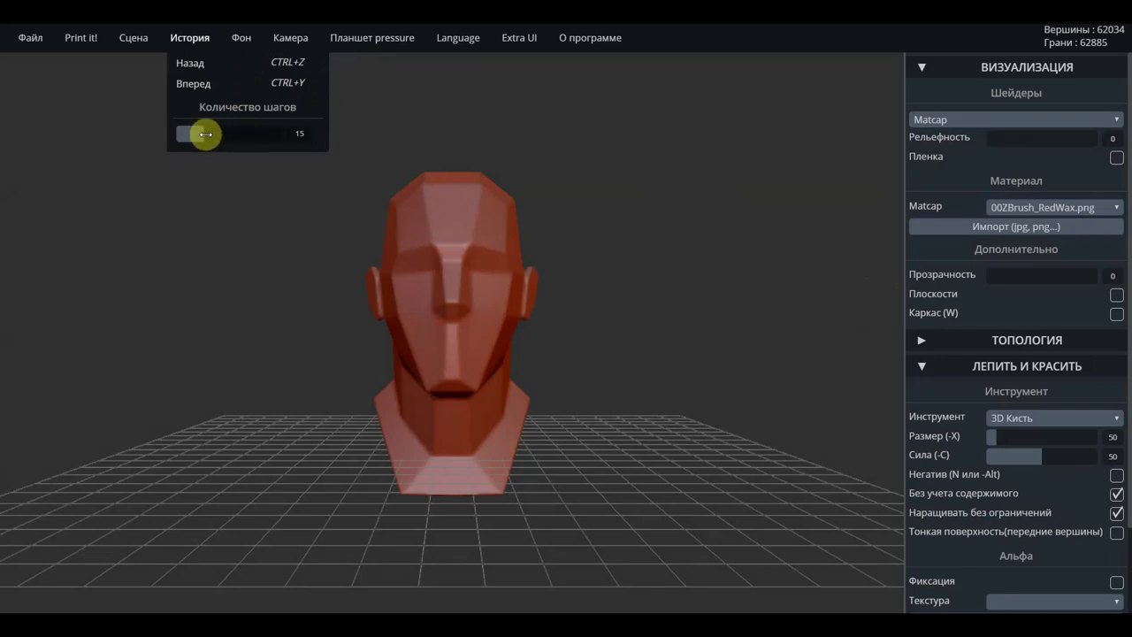
Adjust the Количество шагов slider in История so about 29 undo steps are kept.
drag(228, 138, 237, 138)
drag(232, 148, 220, 149)
mouse_move(224, 152)
mouse_down()
mouse_move(238, 156)
mouse_move(225, 154)
mouse_up()
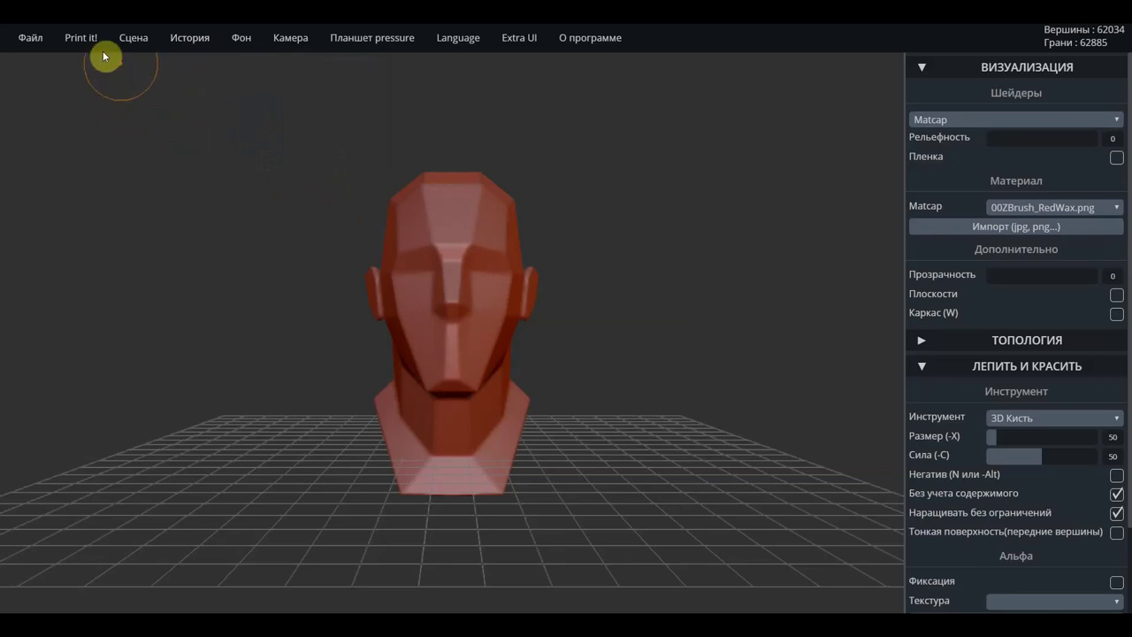
mouse_move(290, 38)
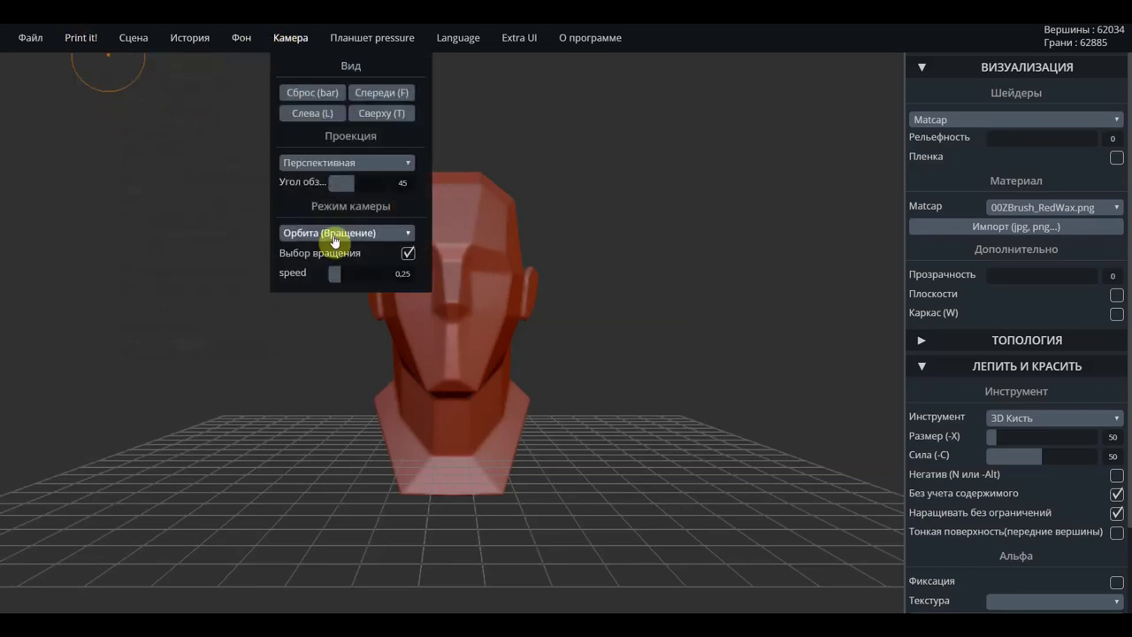
Set Проекция to Ортогональная and turn the head to a three-quarter view.
click(409, 163)
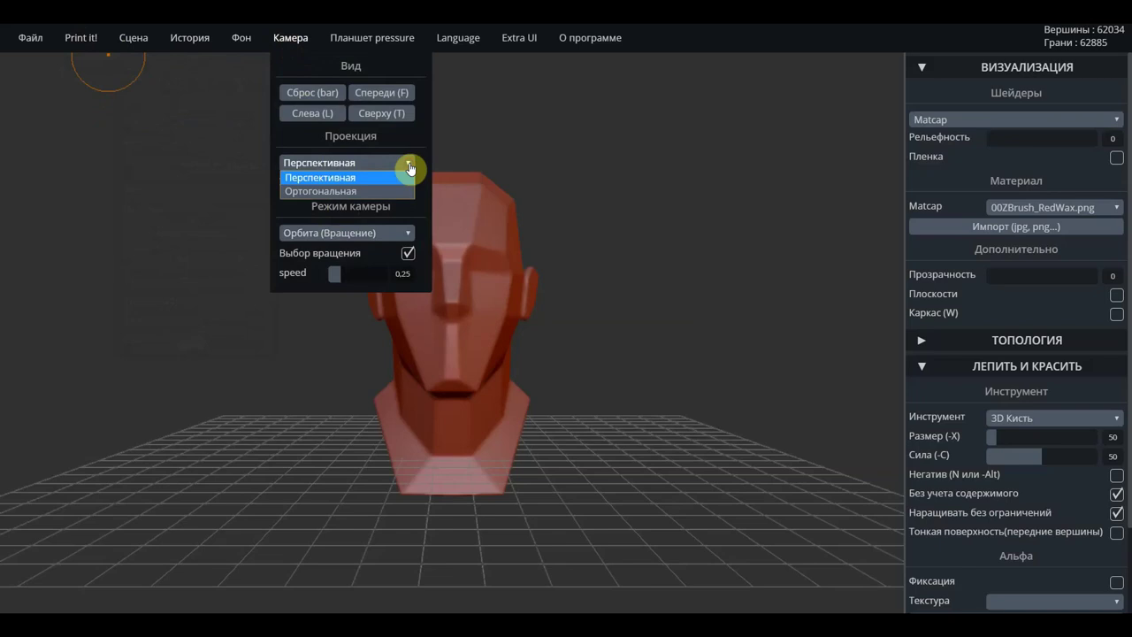
click(320, 192)
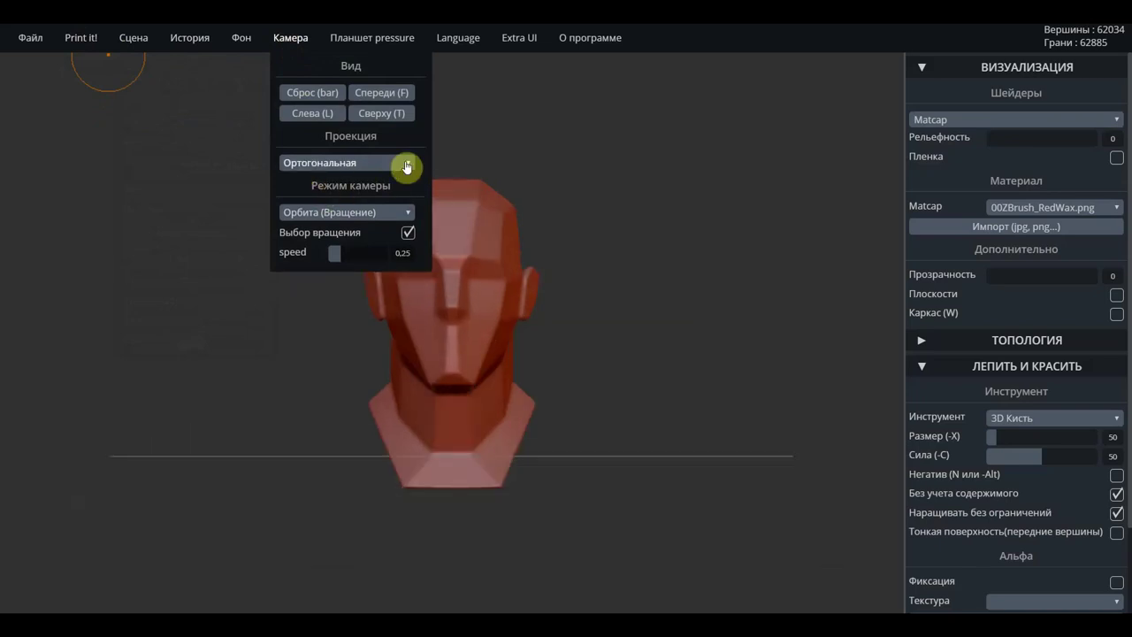
scroll(624, 306, up, 3)
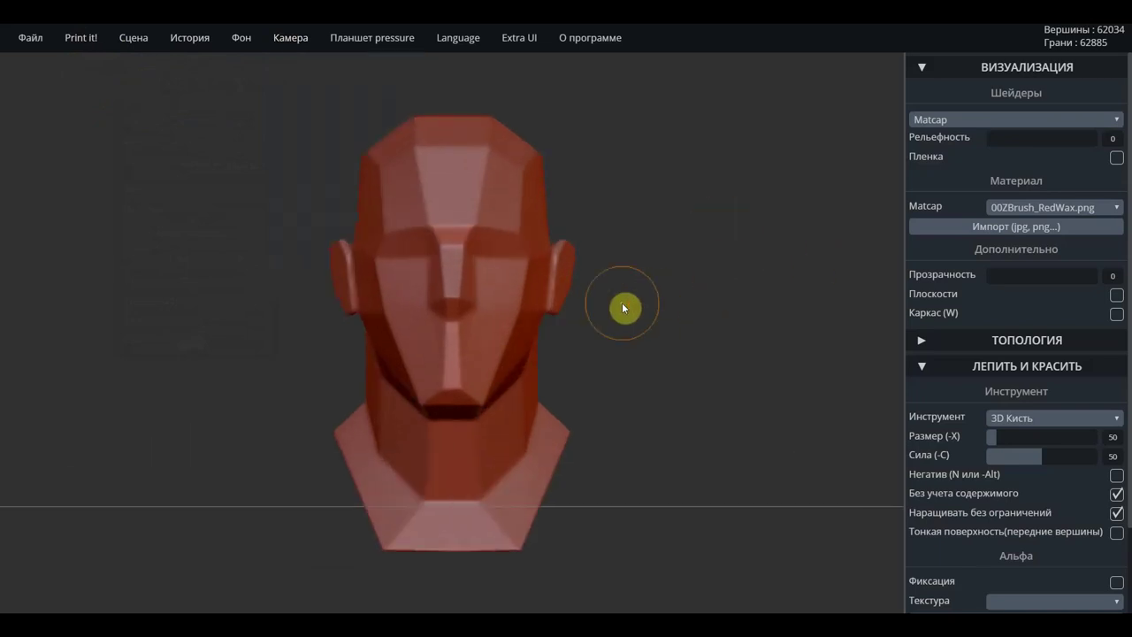
drag(623, 307, 515, 192)
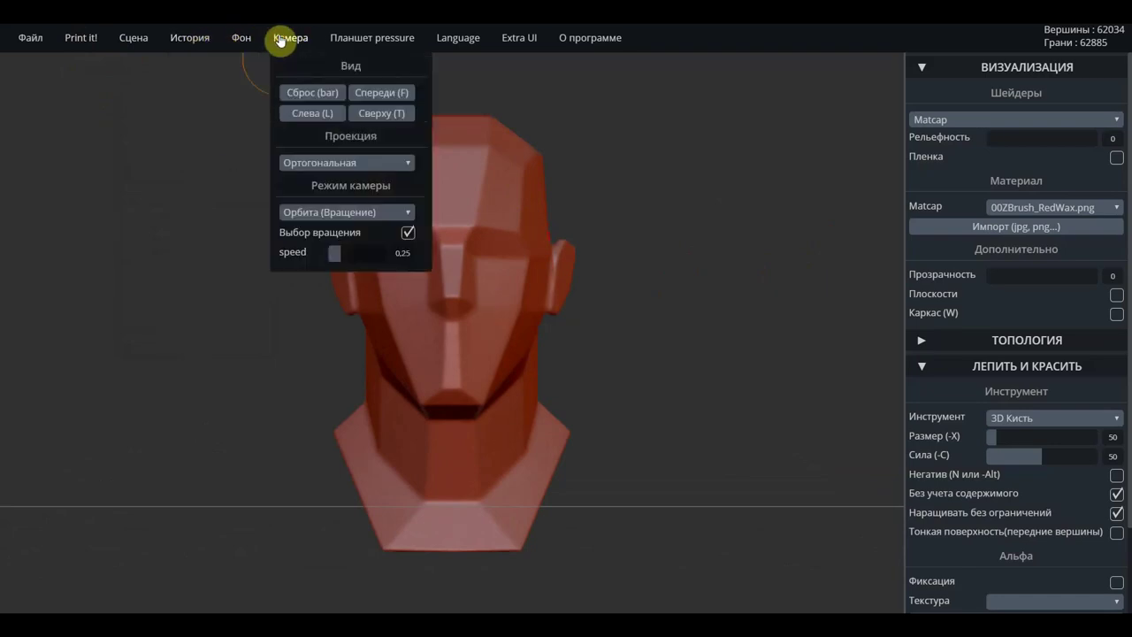
Return Проекция to Перспективная briefly, then set it back to Ортогональная.
click(399, 162)
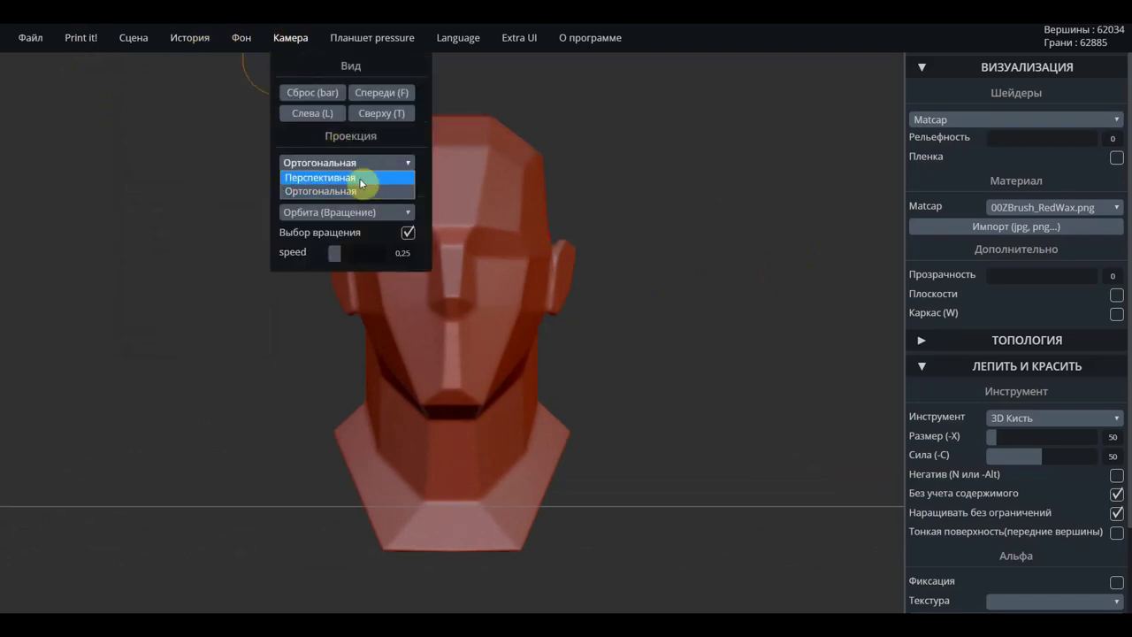
click(357, 175)
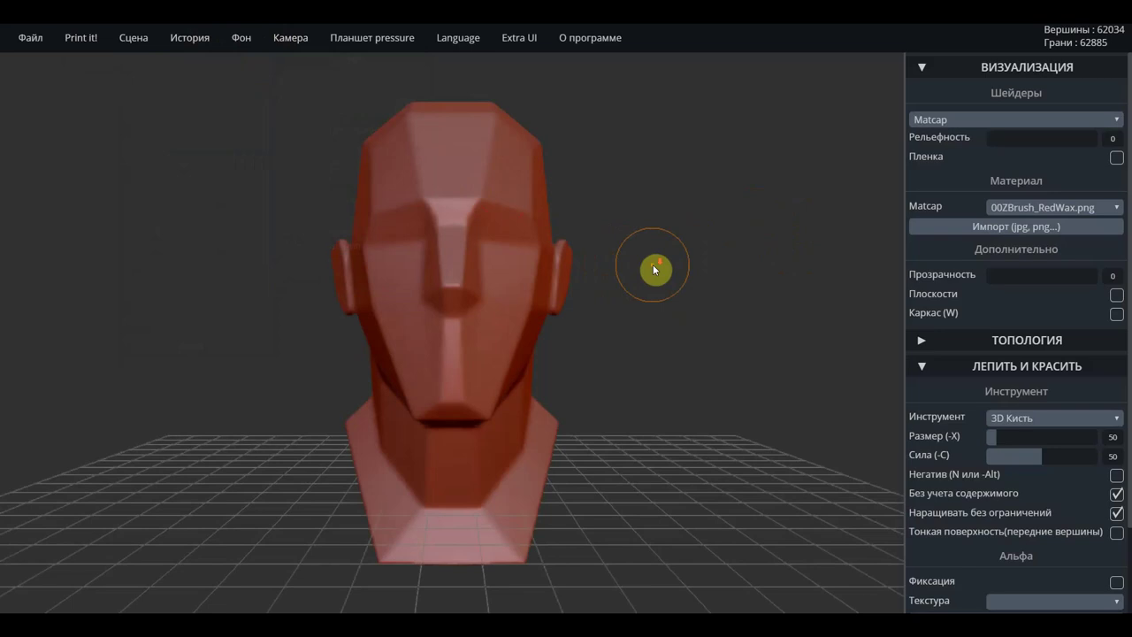
scroll(655, 268, down, 2)
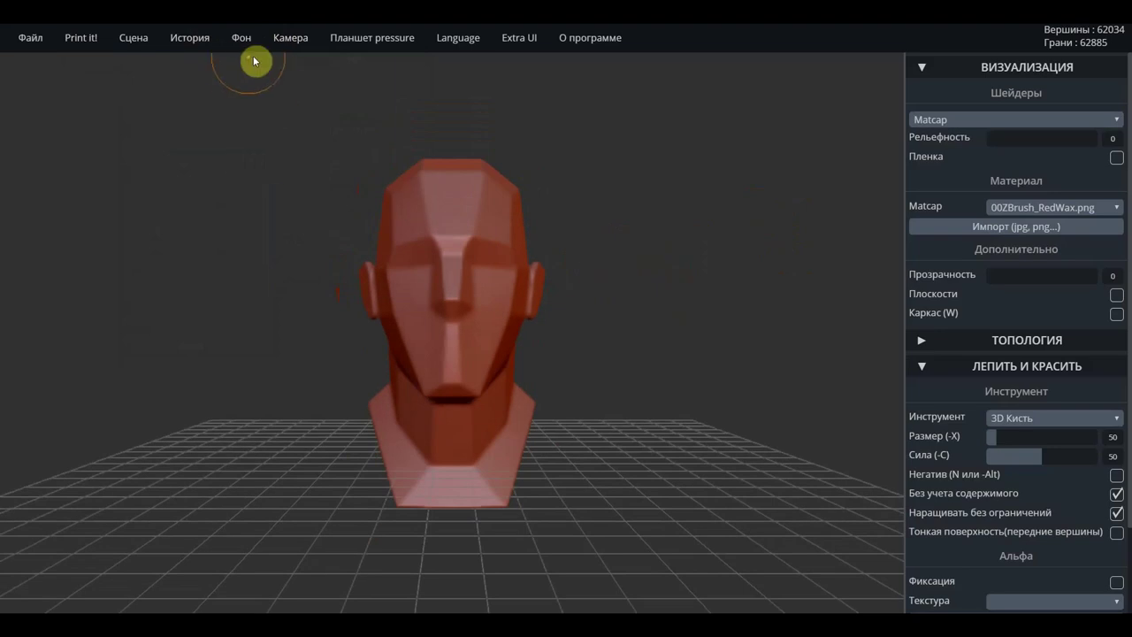
mouse_move(290, 37)
click(407, 165)
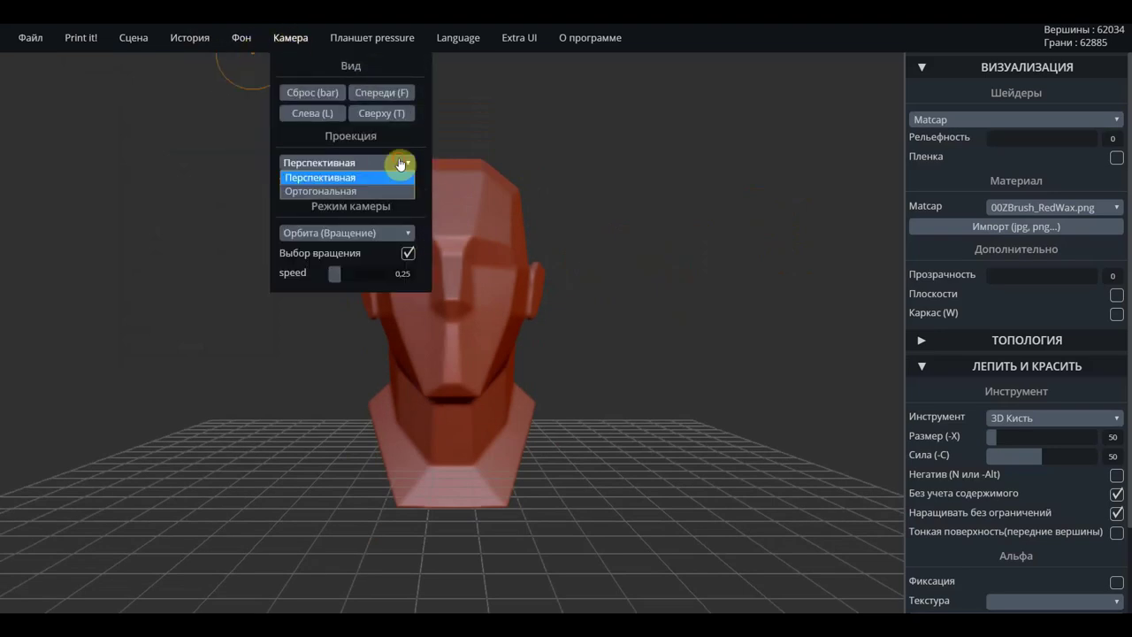
click(348, 193)
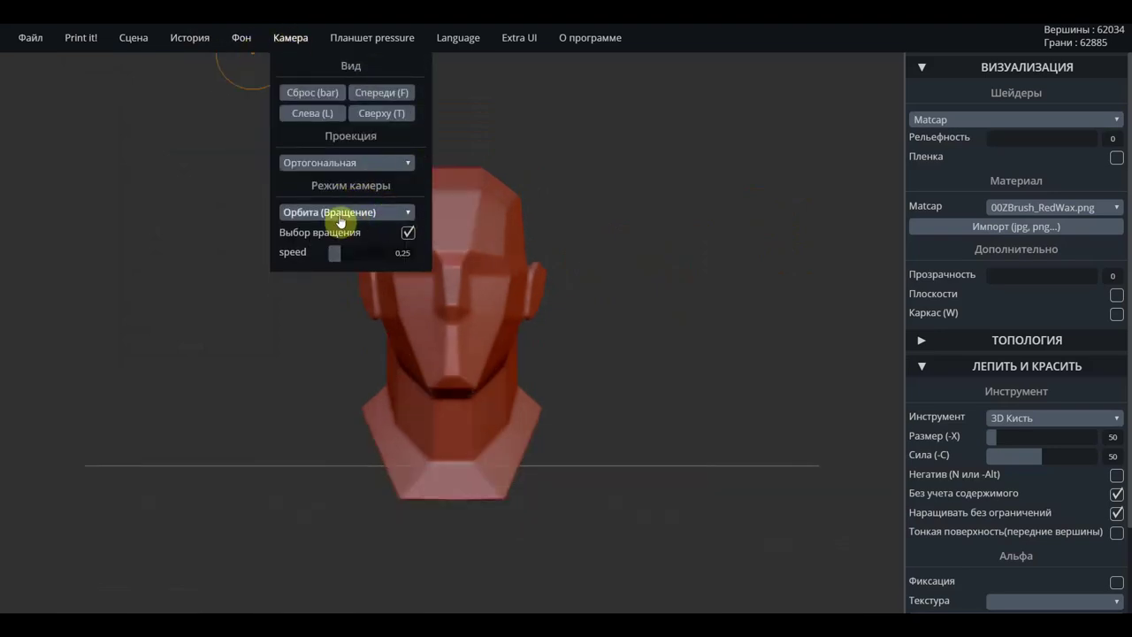
click(407, 217)
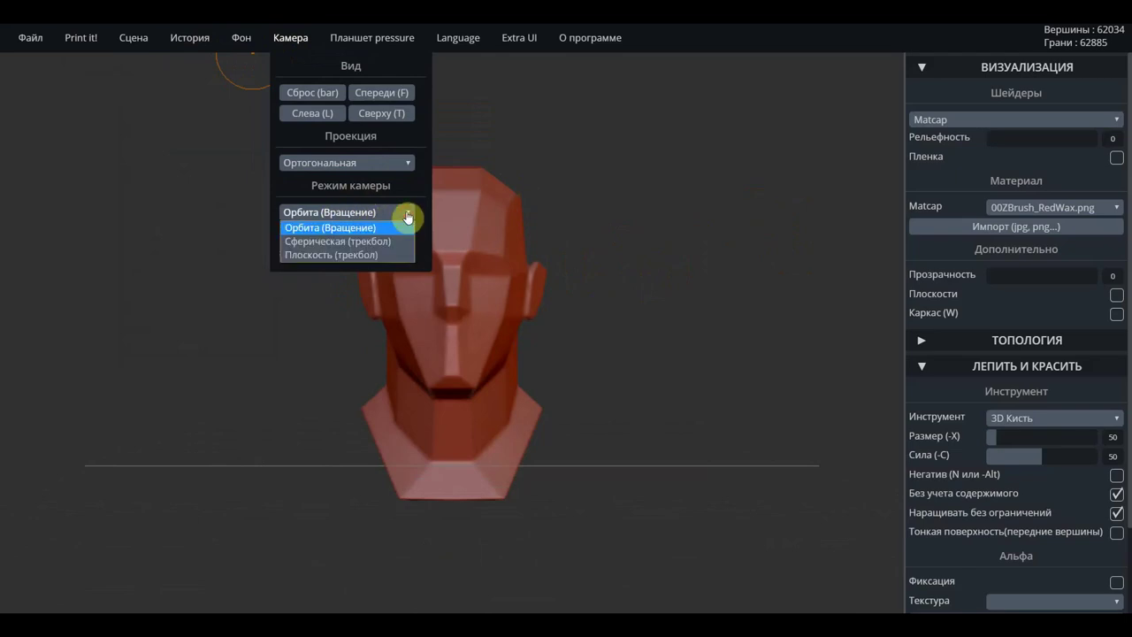
Try Сферическая (трекбол) camera rotation, then return Режим камеры to Орбита (Вращение).
click(316, 246)
mouse_move(702, 326)
mouse_down()
mouse_move(413, 330)
mouse_move(743, 321)
mouse_move(649, 169)
mouse_move(687, 373)
mouse_move(686, 319)
mouse_move(695, 328)
mouse_up()
click(285, 40)
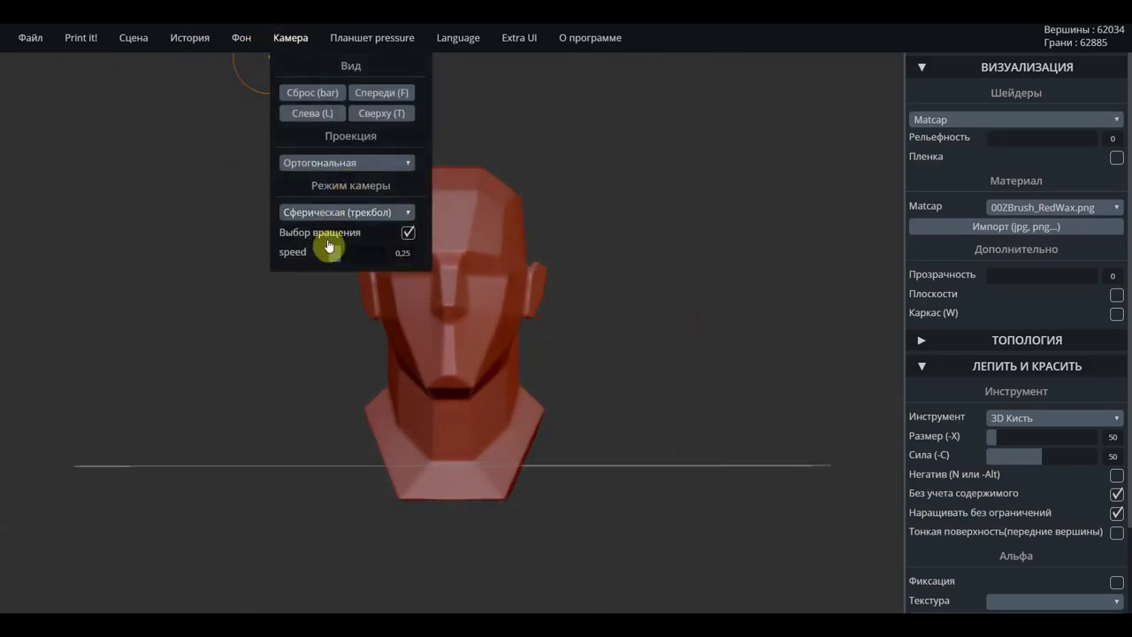
click(398, 213)
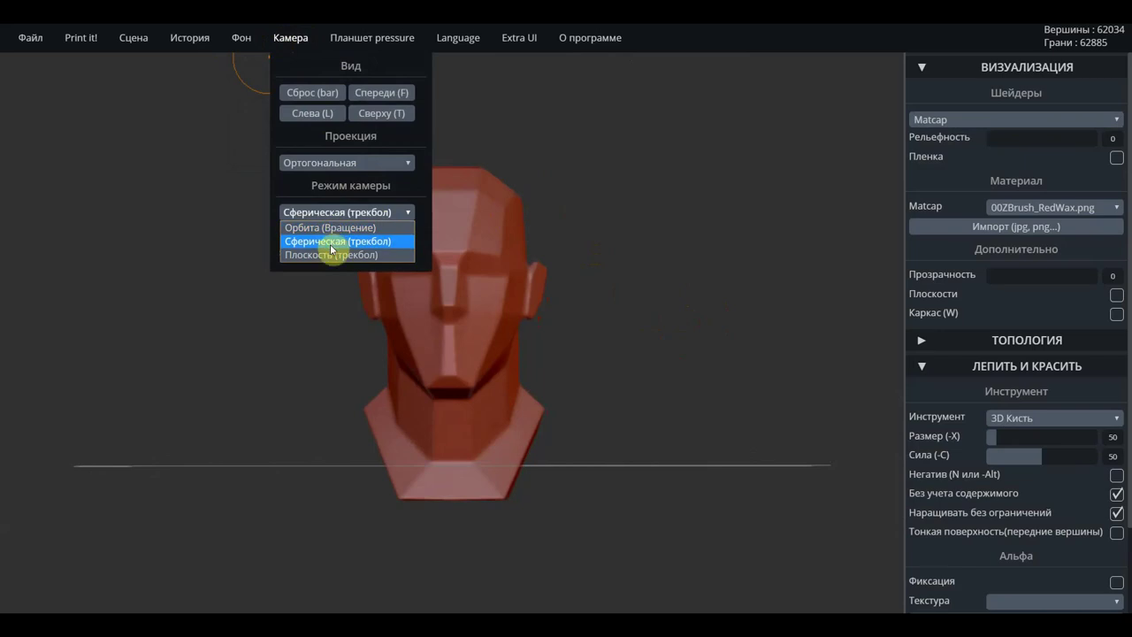
click(329, 227)
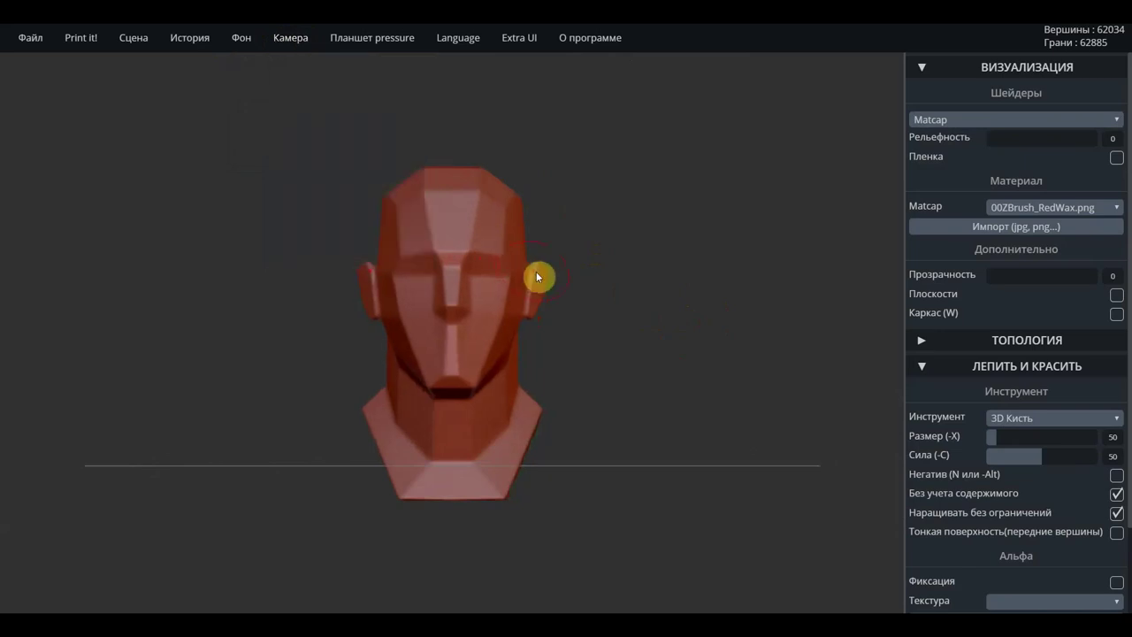
Orbit and pan around the head to test the orbit rotation, switching to the smoothing brush.
mouse_move(657, 316)
mouse_down()
mouse_move(578, 356)
mouse_move(442, 311)
mouse_move(634, 318)
mouse_move(664, 139)
mouse_move(580, 370)
mouse_move(651, 308)
mouse_move(683, 318)
mouse_up()
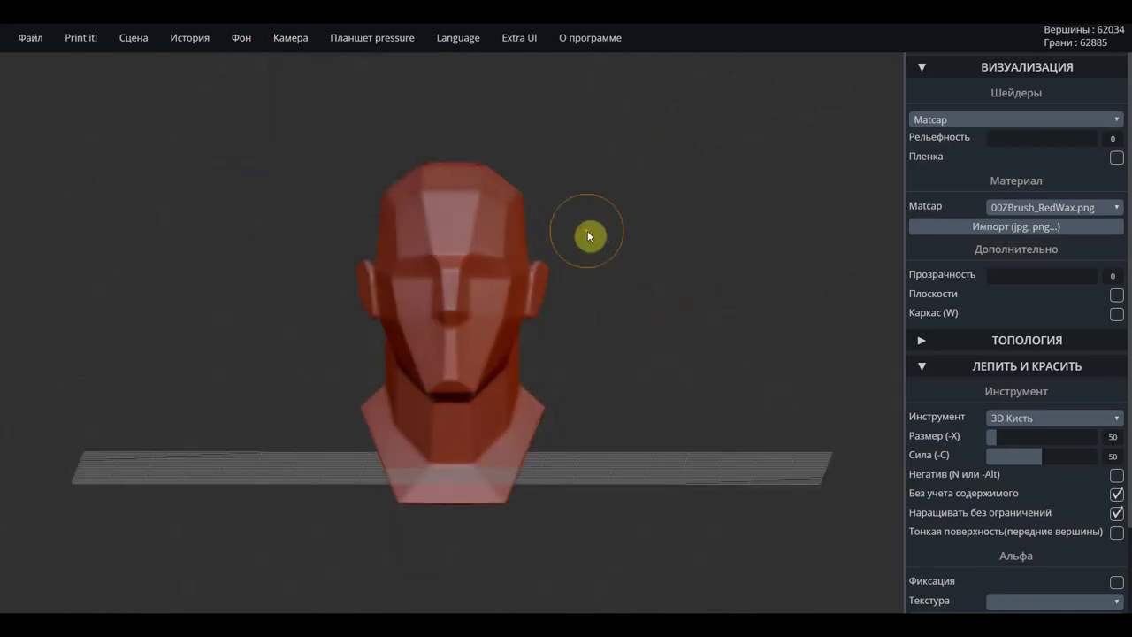
mouse_move(588, 236)
mouse_down()
mouse_move(634, 189)
mouse_move(528, 229)
mouse_move(616, 326)
mouse_up()
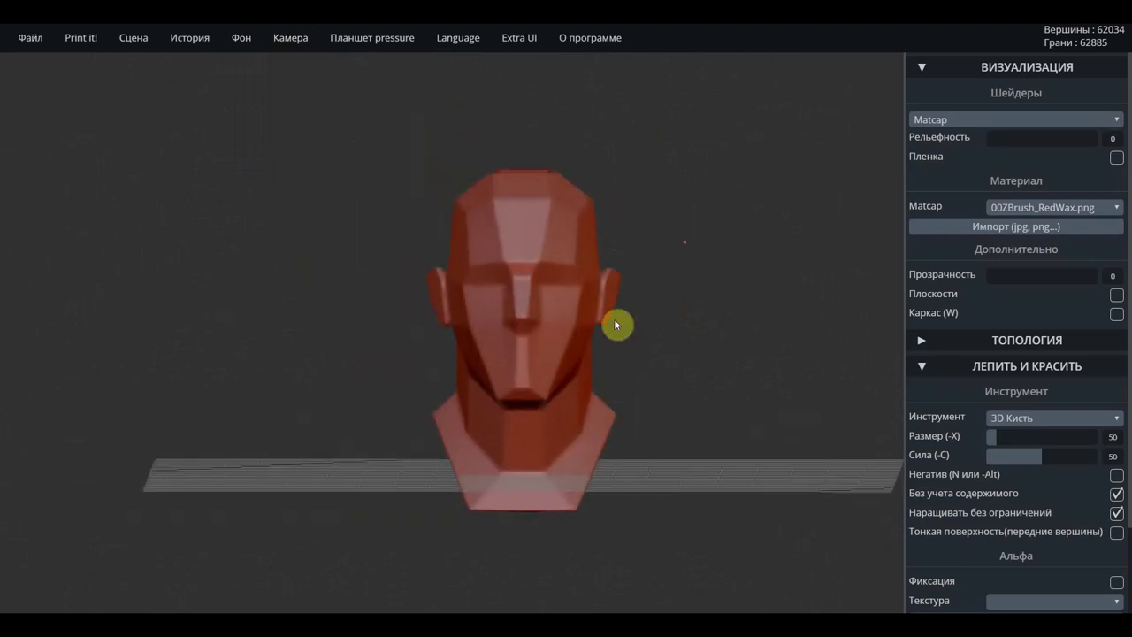
mouse_move(616, 325)
middle_down()
mouse_move(645, 212)
mouse_move(569, 183)
mouse_move(606, 222)
mouse_move(640, 49)
mouse_move(606, 240)
mouse_move(645, 230)
mouse_move(640, 303)
mouse_move(616, 330)
mouse_move(591, 321)
middle_up()
mouse_move(591, 321)
mouse_down()
mouse_move(377, 300)
mouse_move(645, 321)
mouse_move(621, 308)
mouse_move(469, 313)
mouse_move(249, 402)
mouse_move(392, 169)
mouse_move(530, 345)
mouse_move(614, 302)
mouse_up()
key(shift)
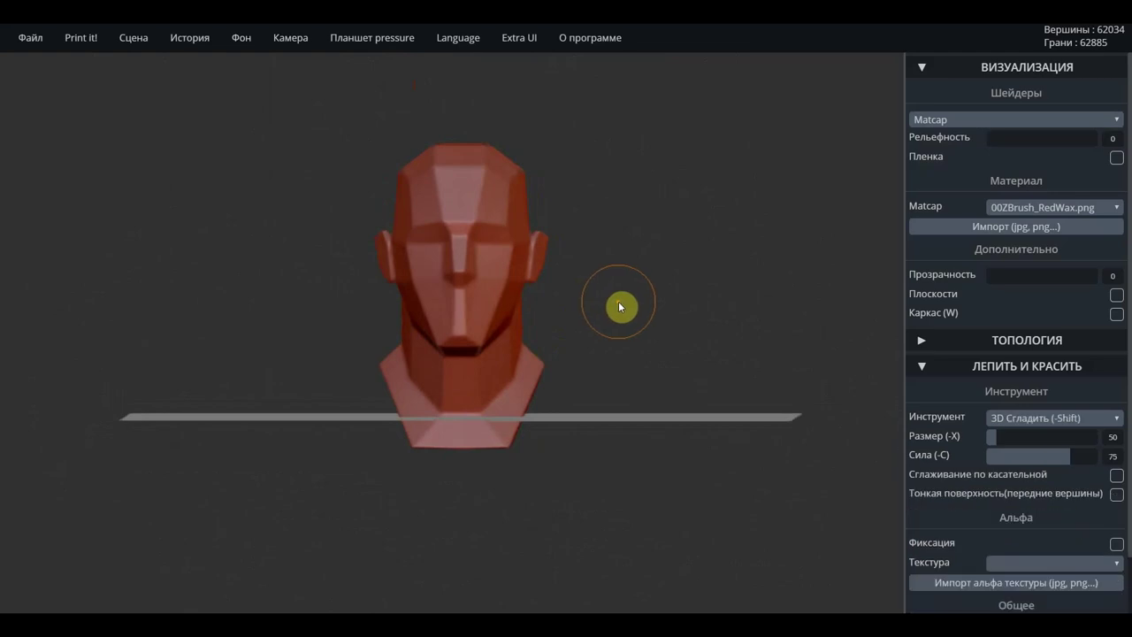
mouse_move(623, 308)
middle_down()
mouse_move(421, 316)
mouse_move(598, 222)
mouse_move(667, 342)
mouse_move(649, 297)
mouse_move(551, 306)
mouse_move(648, 323)
mouse_move(605, 299)
middle_up()
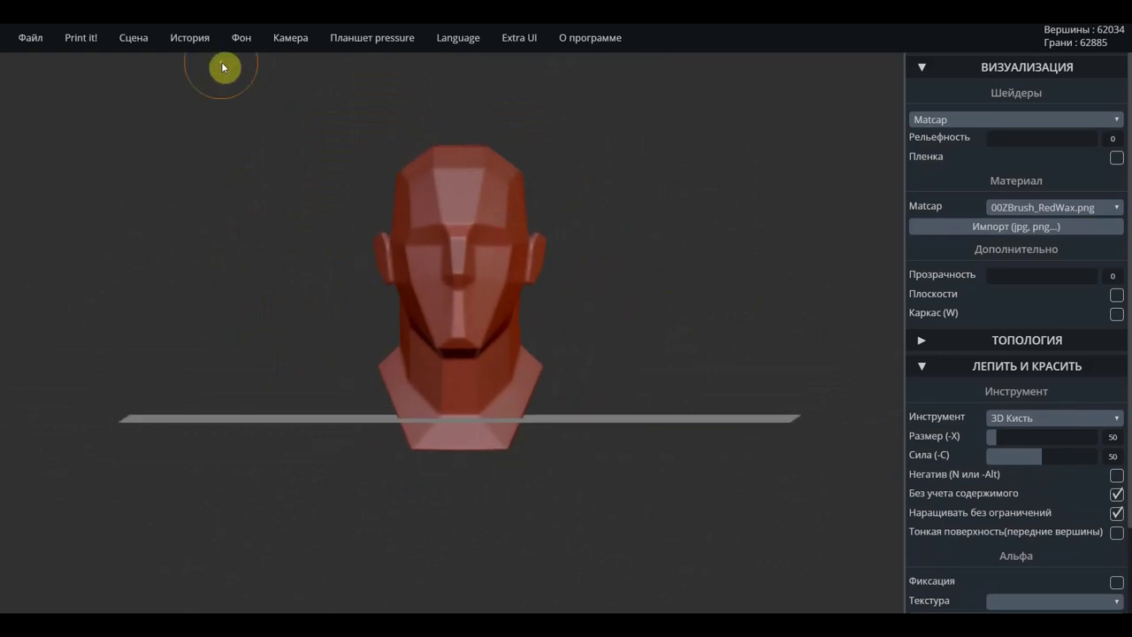
mouse_move(289, 38)
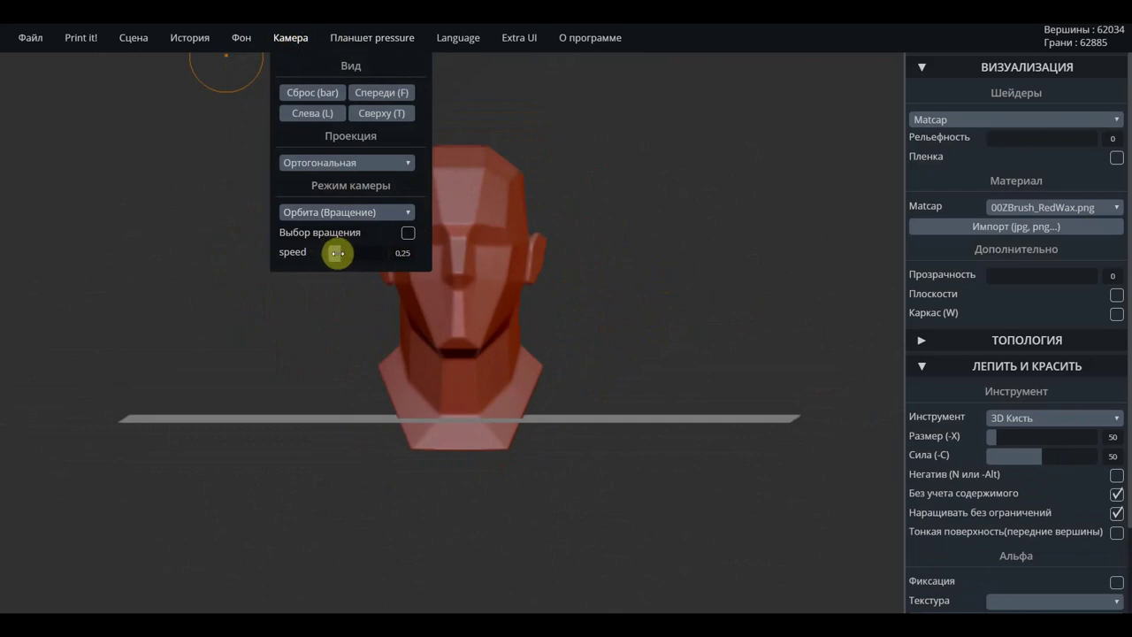
Raise the camera rotation speed to 0.399 and orbit around the head, including from above.
drag(341, 254, 350, 254)
mouse_move(662, 315)
mouse_down()
mouse_move(436, 273)
mouse_move(669, 354)
mouse_move(586, 287)
mouse_move(669, 313)
mouse_up()
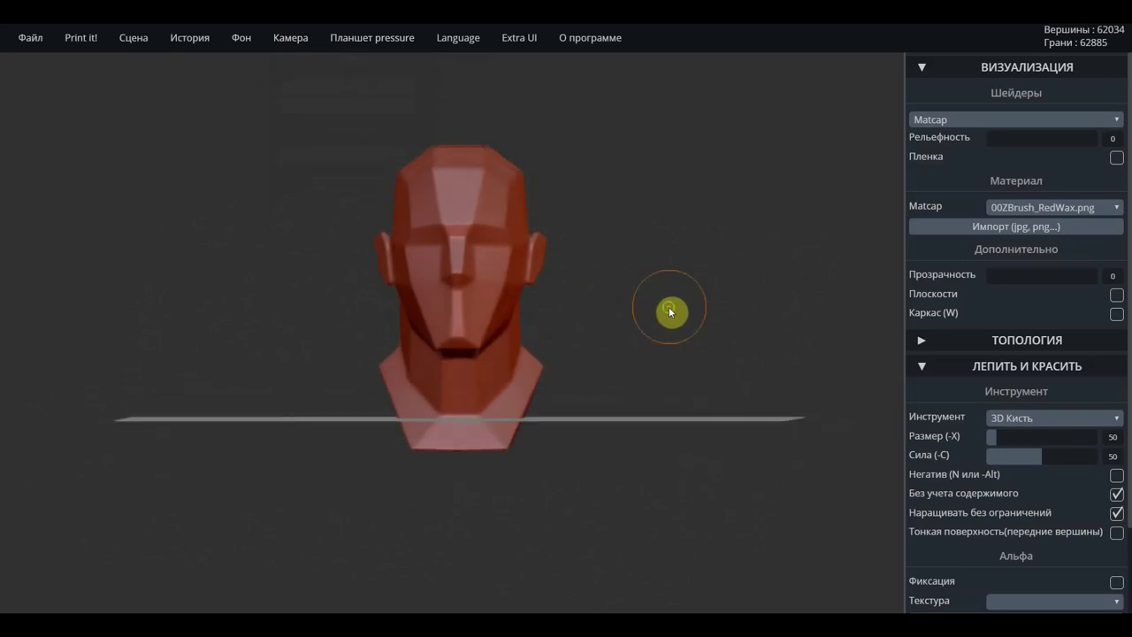
mouse_move(669, 311)
mouse_down()
mouse_move(475, 323)
mouse_move(647, 313)
mouse_move(475, 193)
mouse_up()
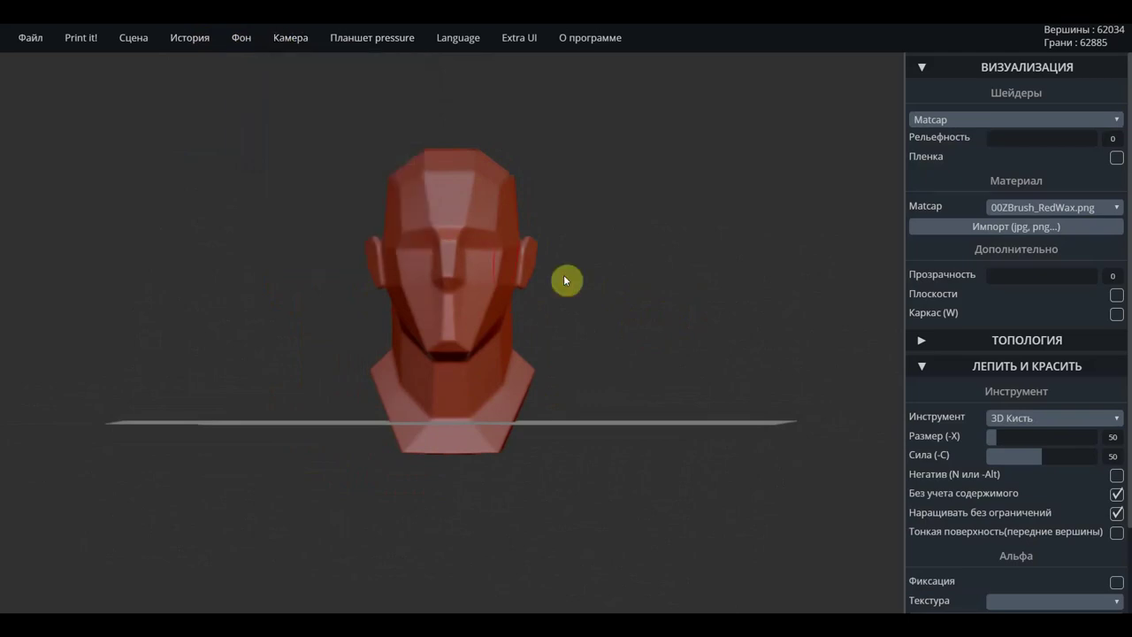
mouse_move(611, 237)
mouse_down()
mouse_move(635, 370)
mouse_move(605, 181)
mouse_move(285, 197)
mouse_move(571, 379)
mouse_move(613, 209)
mouse_move(498, 234)
mouse_move(271, 167)
mouse_move(573, 387)
mouse_move(631, 184)
mouse_move(608, 229)
mouse_up()
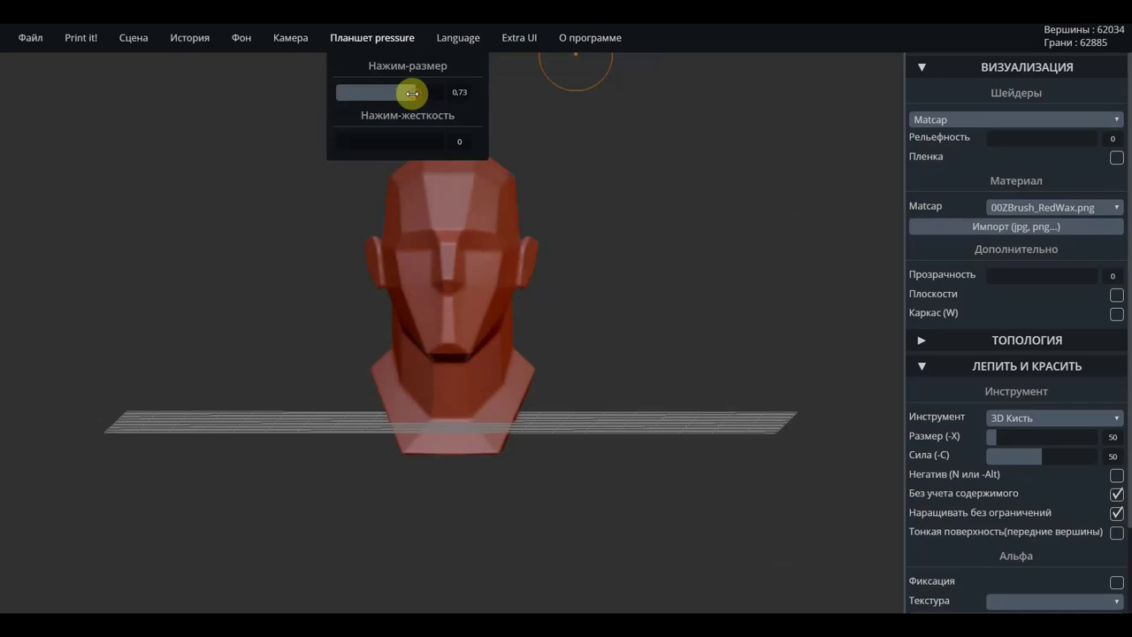
Lower Нажим-размер to 0.23 and toggle Показать контур on and back off.
drag(412, 93, 358, 89)
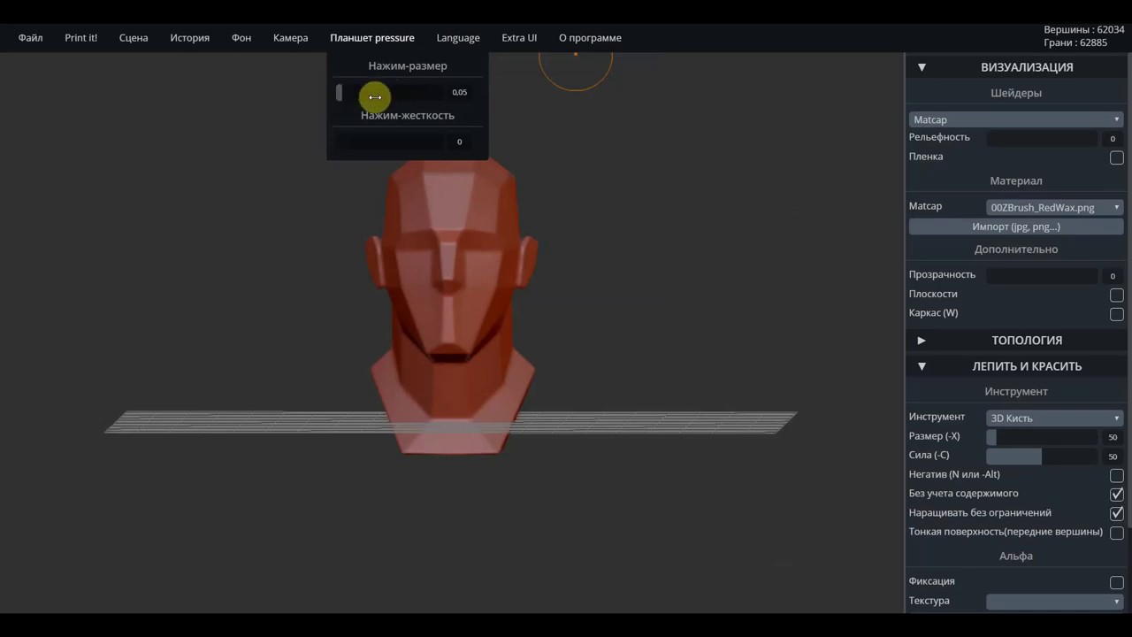
mouse_move(134, 37)
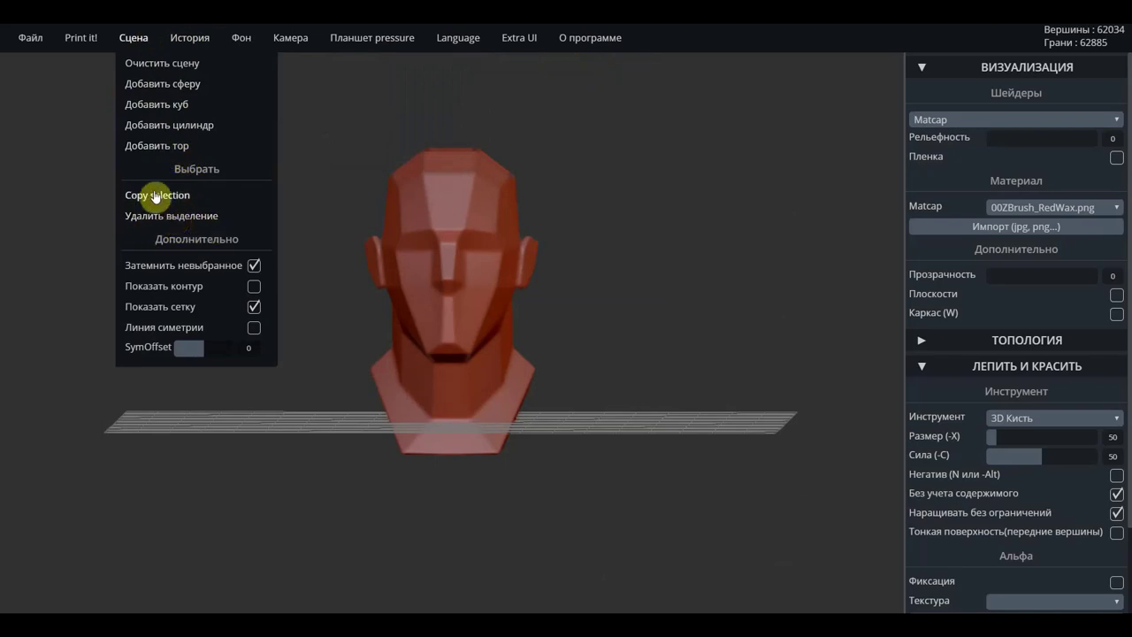
click(254, 290)
click(254, 290)
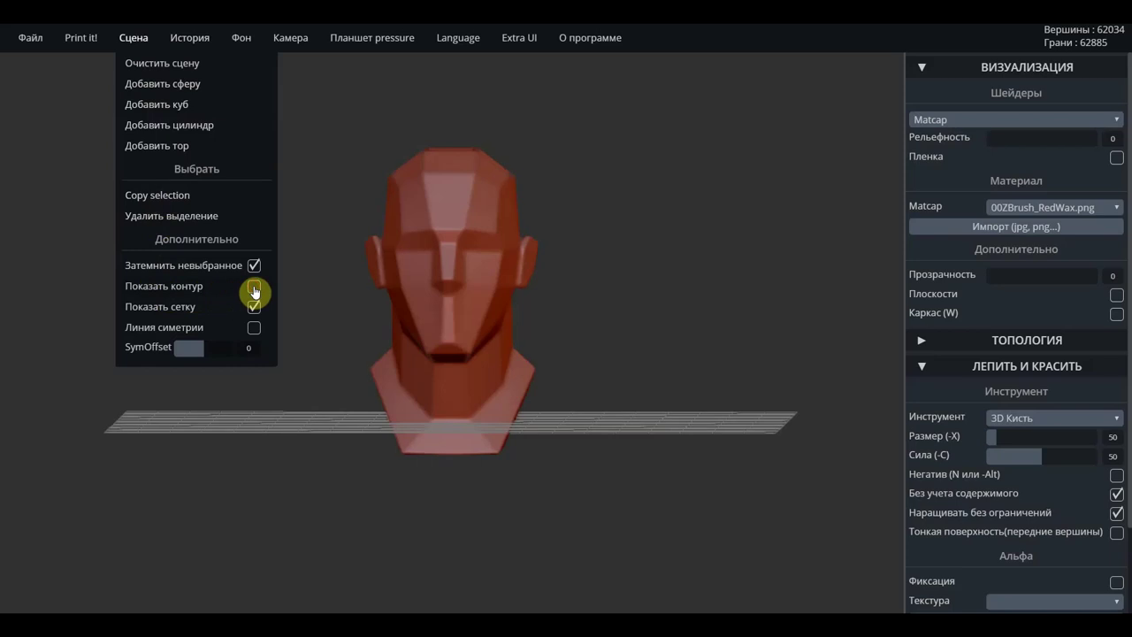
click(78, 57)
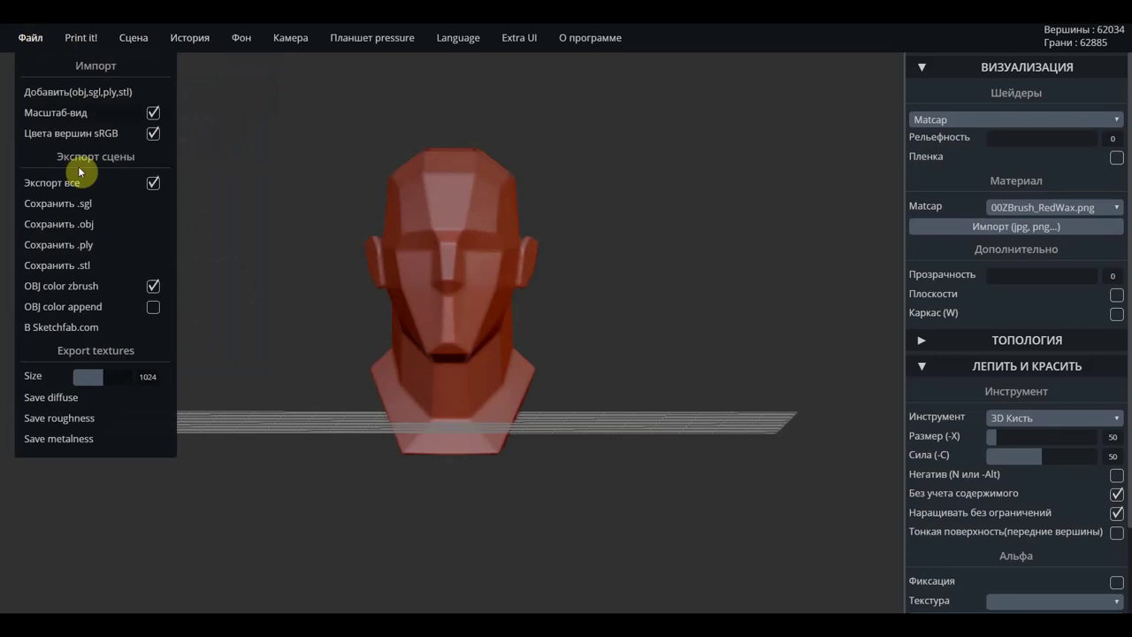
mouse_move(30, 37)
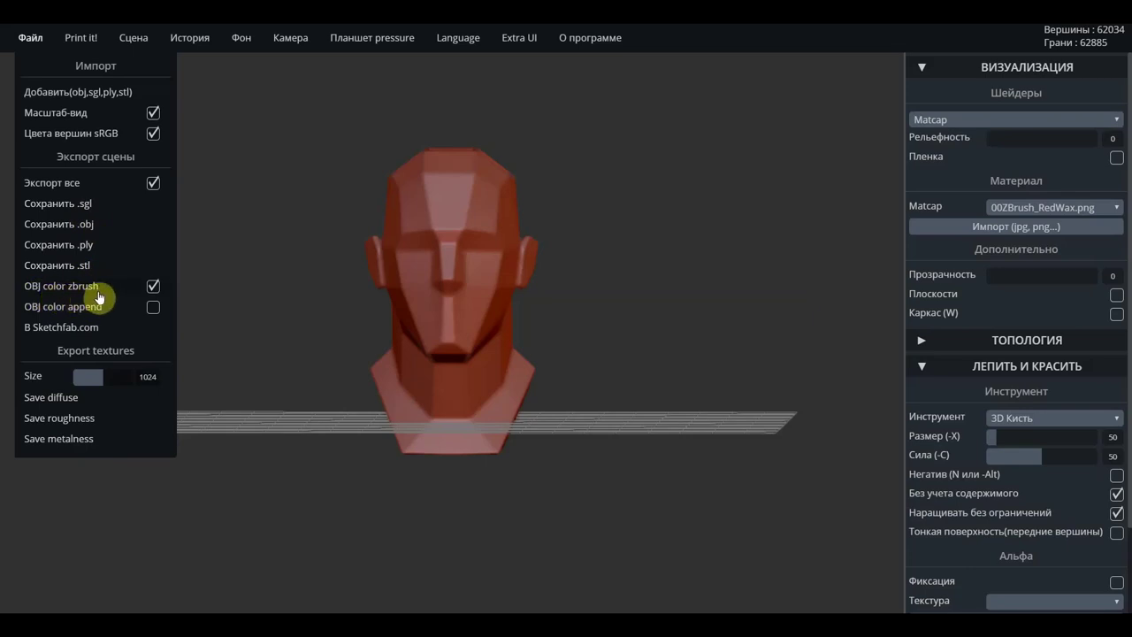
Check OBJ color zbrush so OBJ exports use ZBrush-style colours.
click(154, 292)
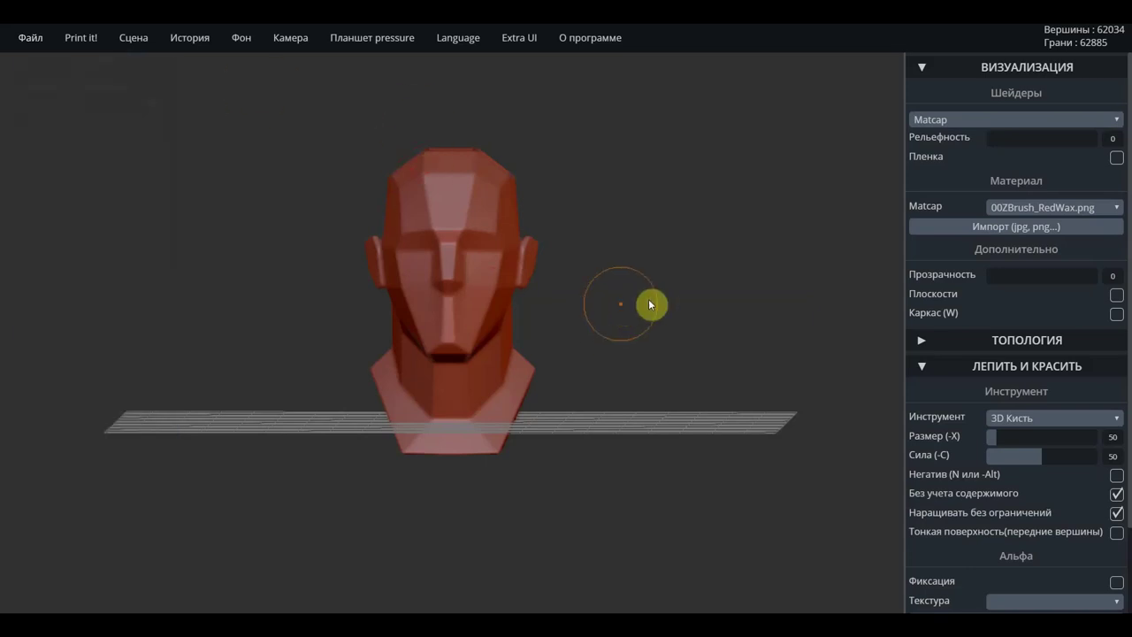
mouse_move(242, 38)
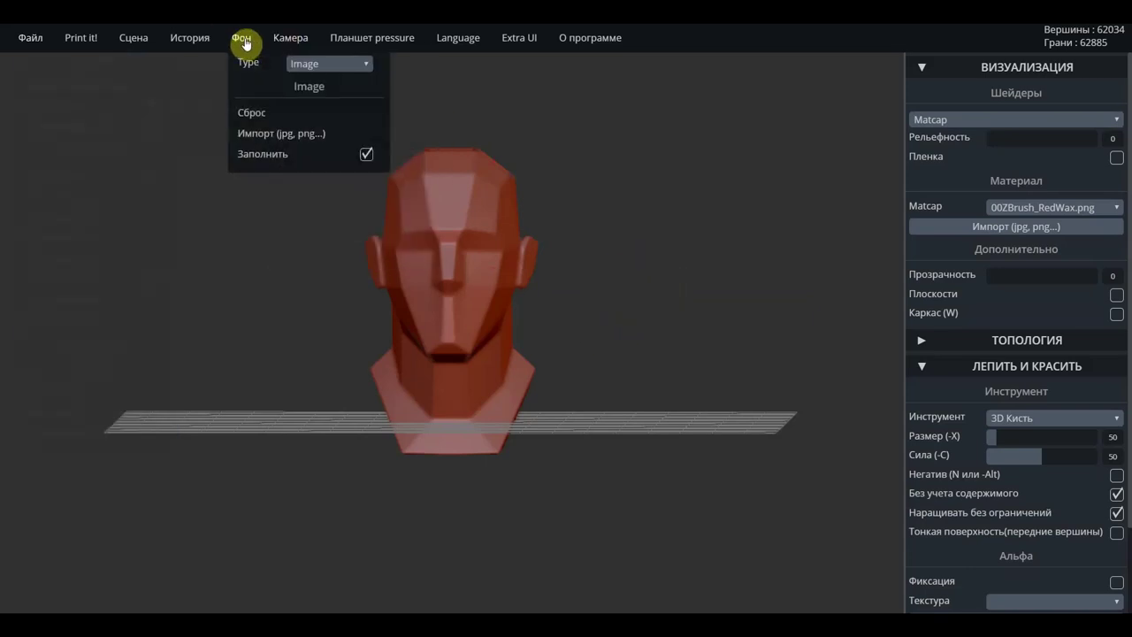
Change background Type to Environment, then to Ambient env, and orbit to check the head.
click(361, 69)
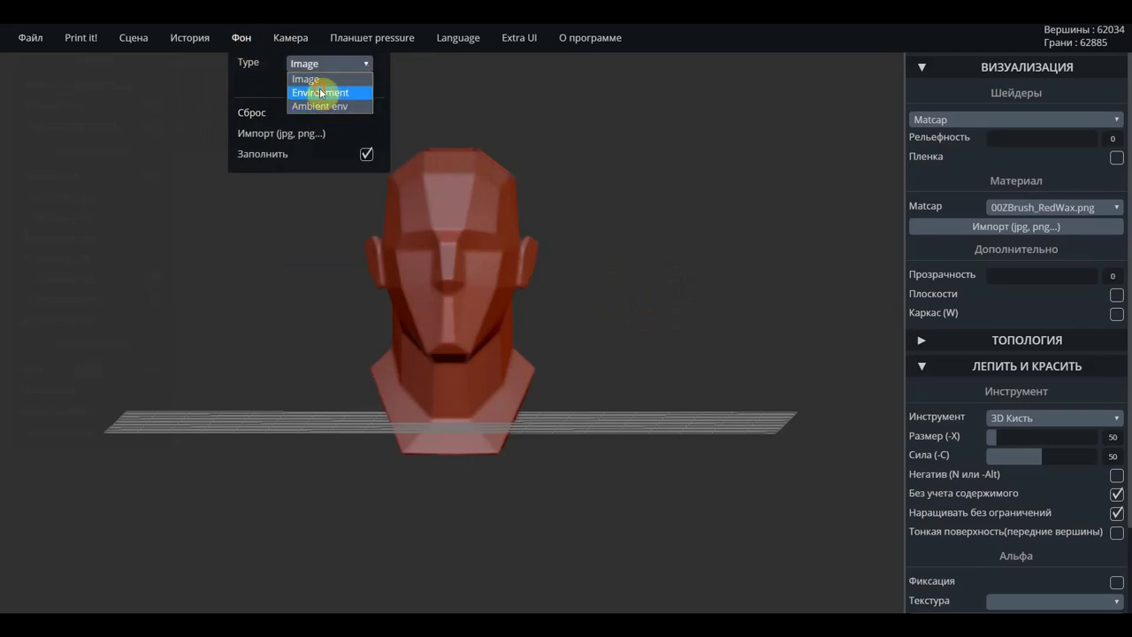
click(321, 92)
mouse_move(290, 38)
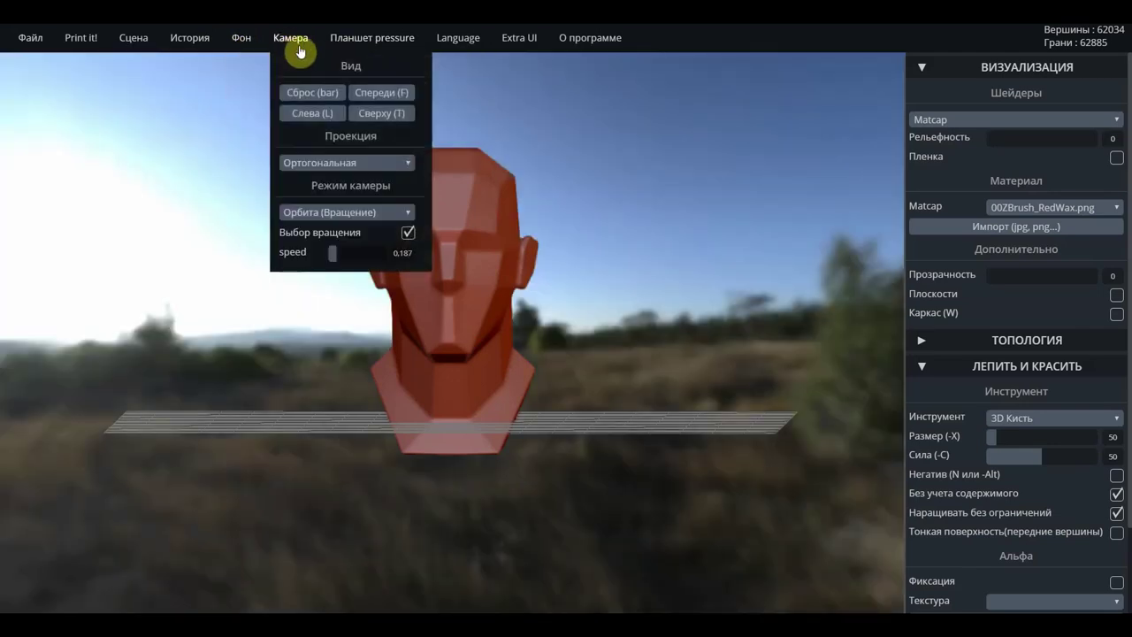
mouse_move(240, 37)
click(363, 66)
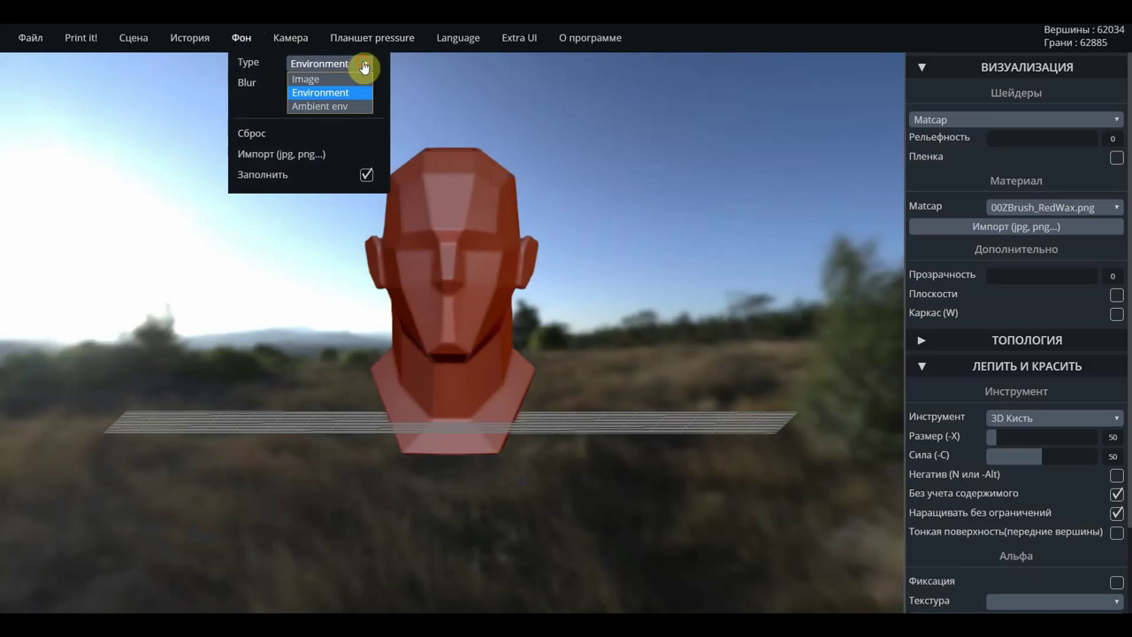
click(336, 105)
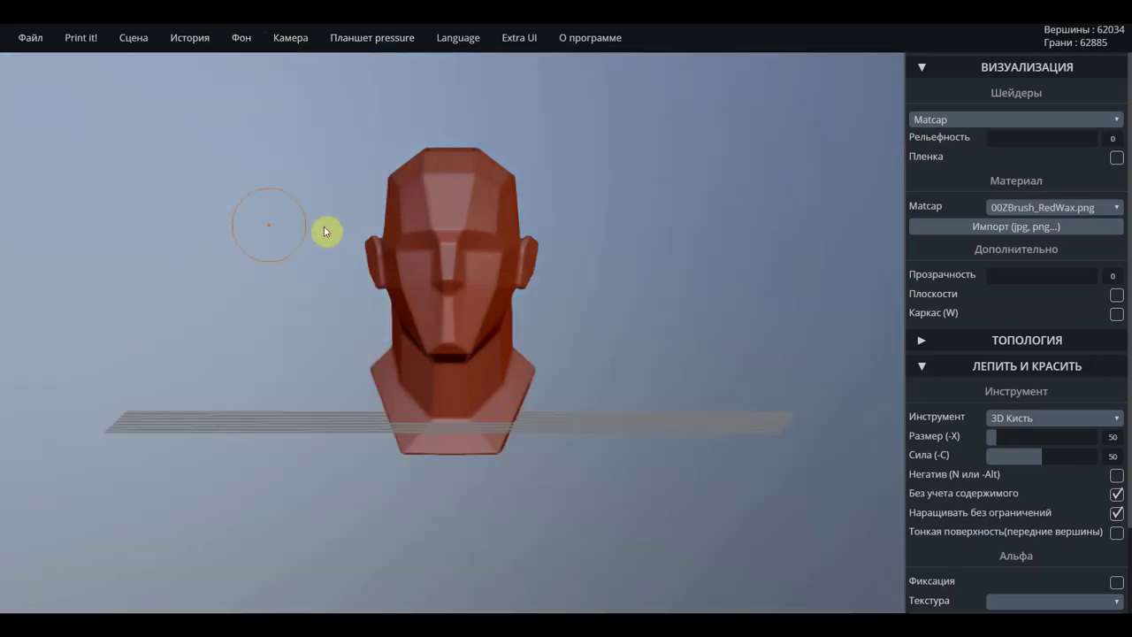
mouse_move(671, 233)
mouse_down()
mouse_move(528, 240)
mouse_move(673, 229)
mouse_up()
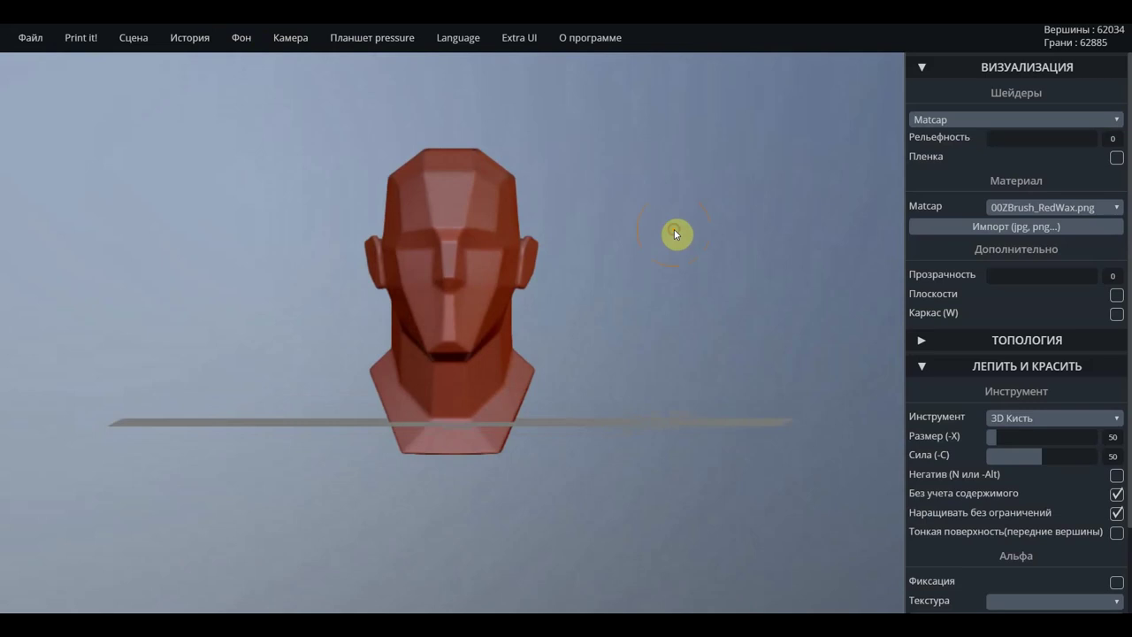
click(670, 232)
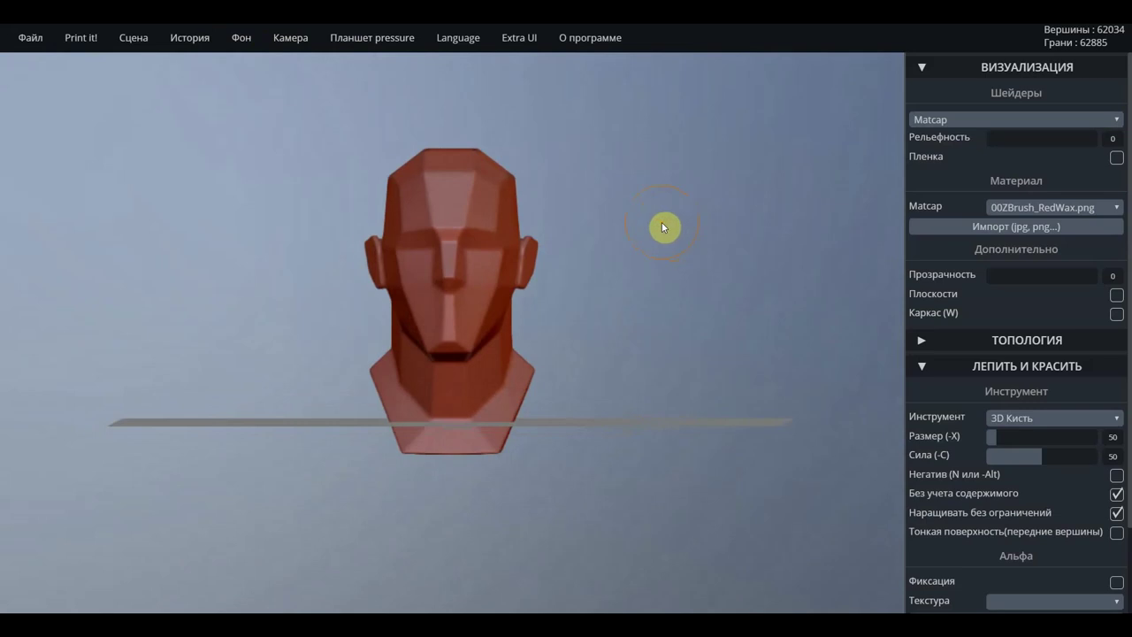
click(561, 195)
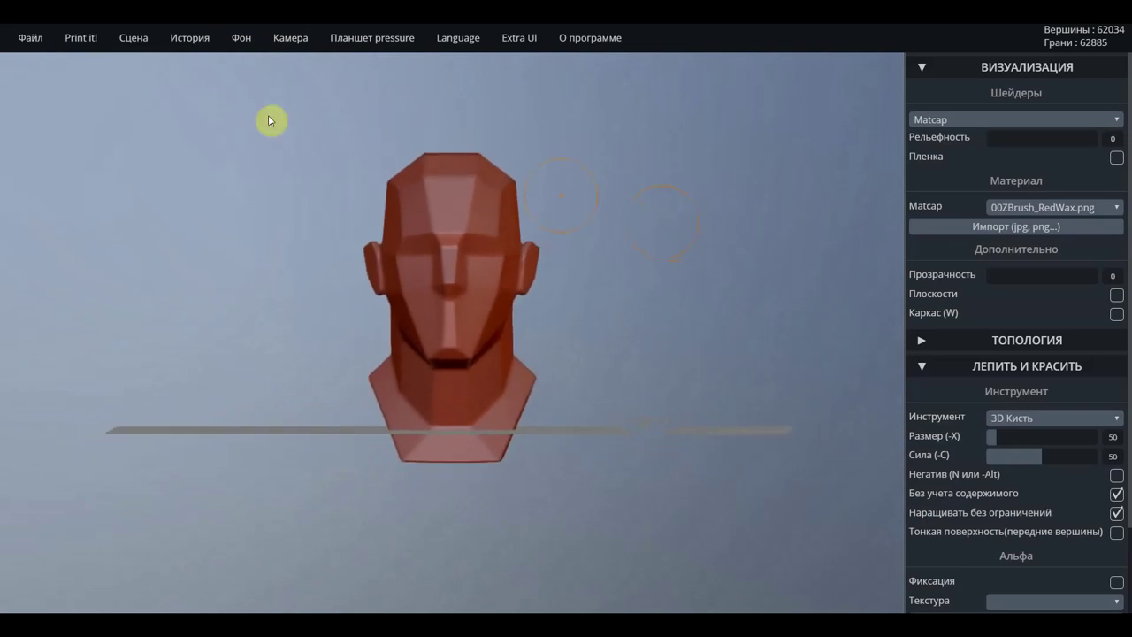
click(247, 37)
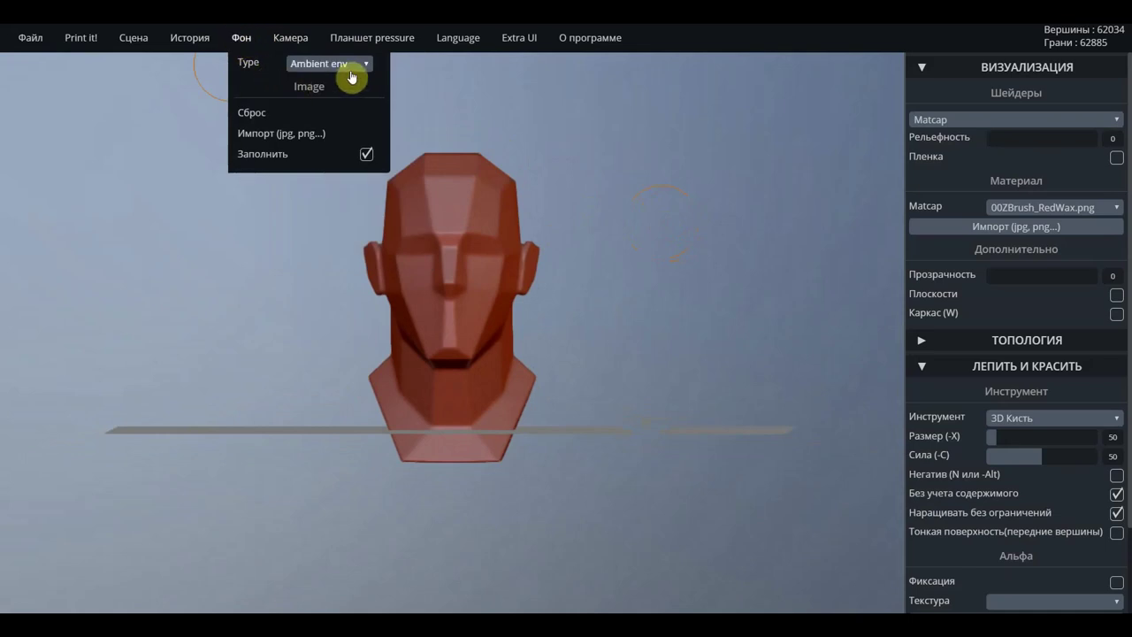
click(277, 135)
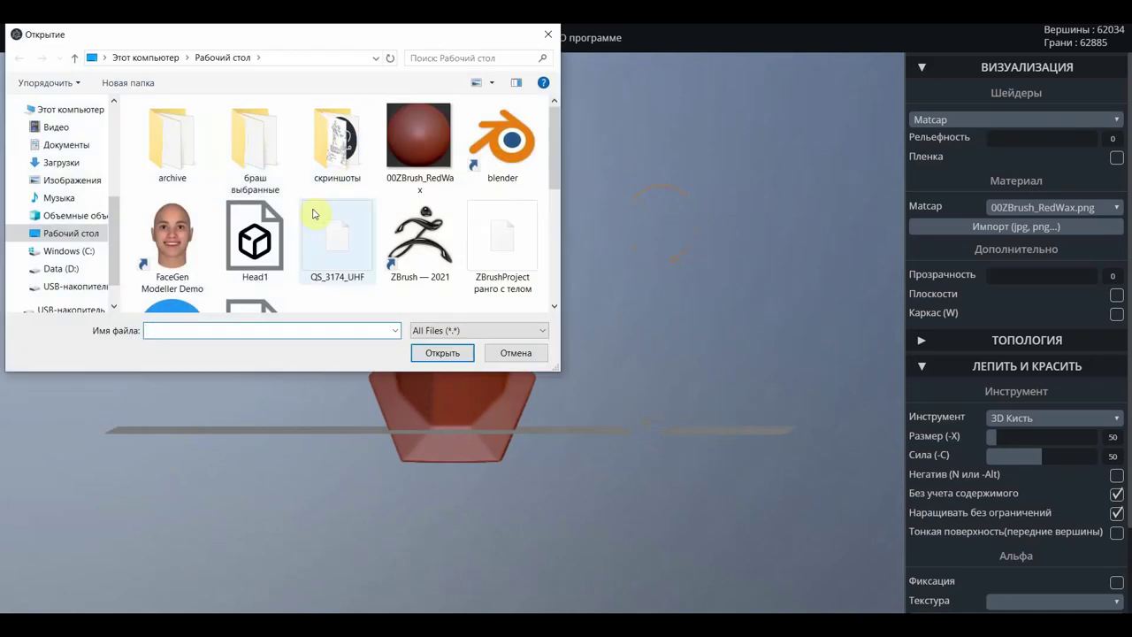
scroll(324, 210, down, 5)
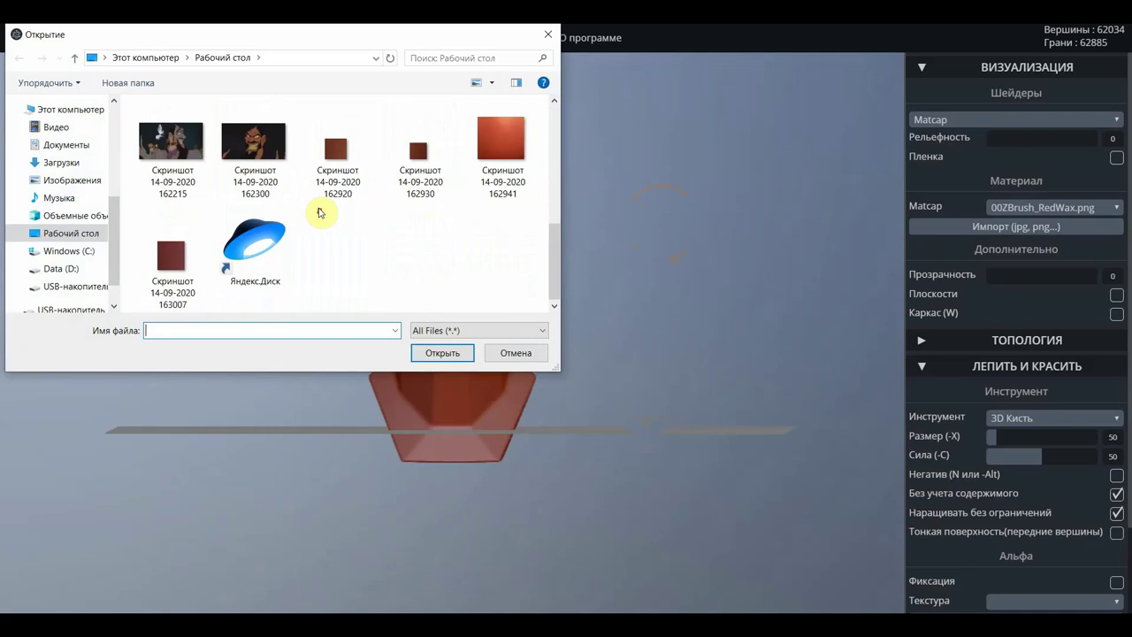
click(251, 146)
scroll(360, 207, up, 2)
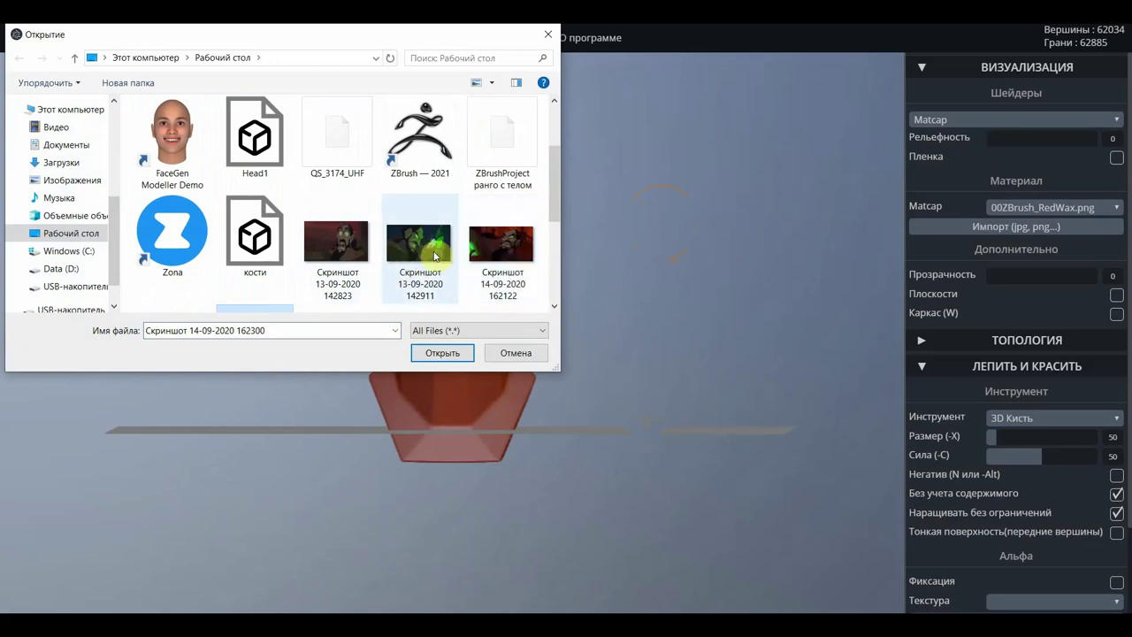
scroll(434, 256, down, 2)
scroll(256, 156, up, 1)
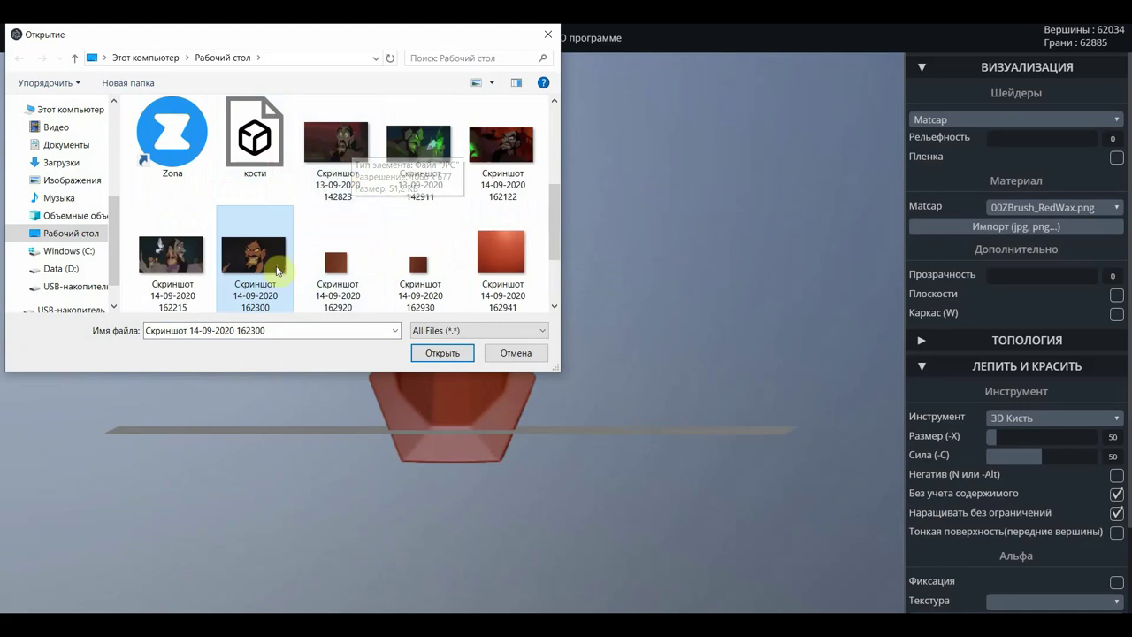
click(446, 354)
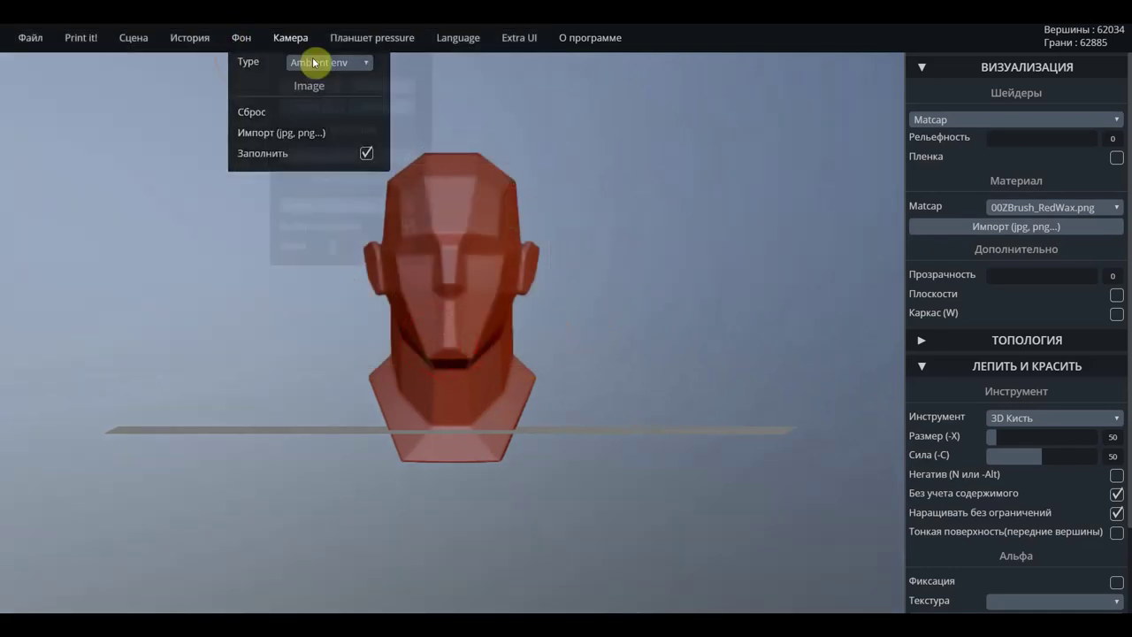
mouse_move(242, 37)
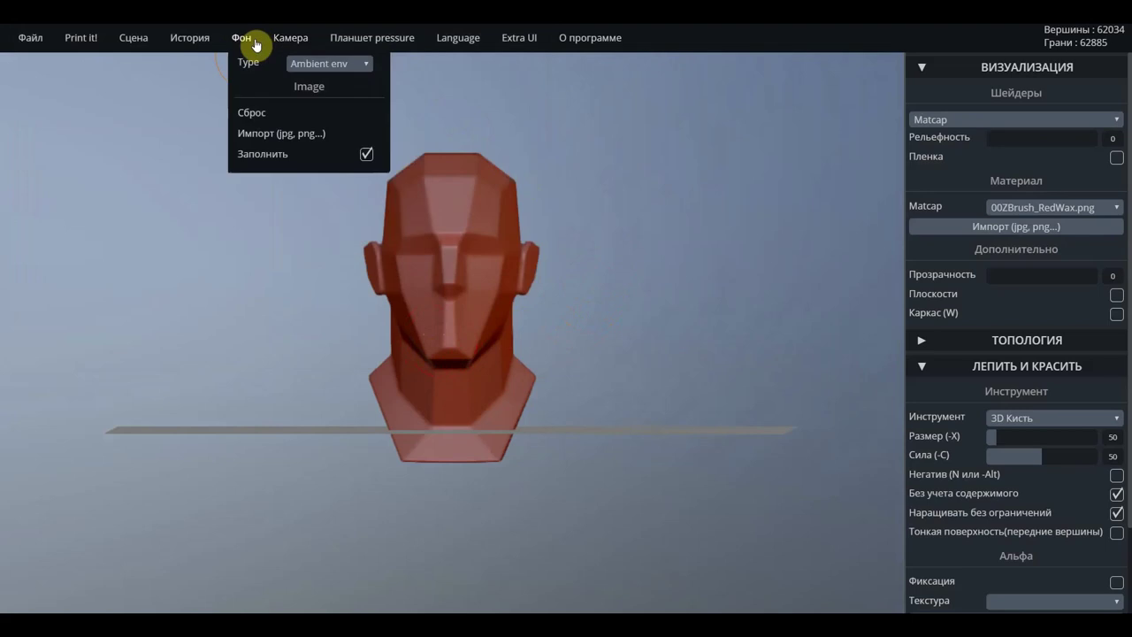
Set background Type to Image, zoom the view, and toggle Заполнить off and back on.
click(362, 65)
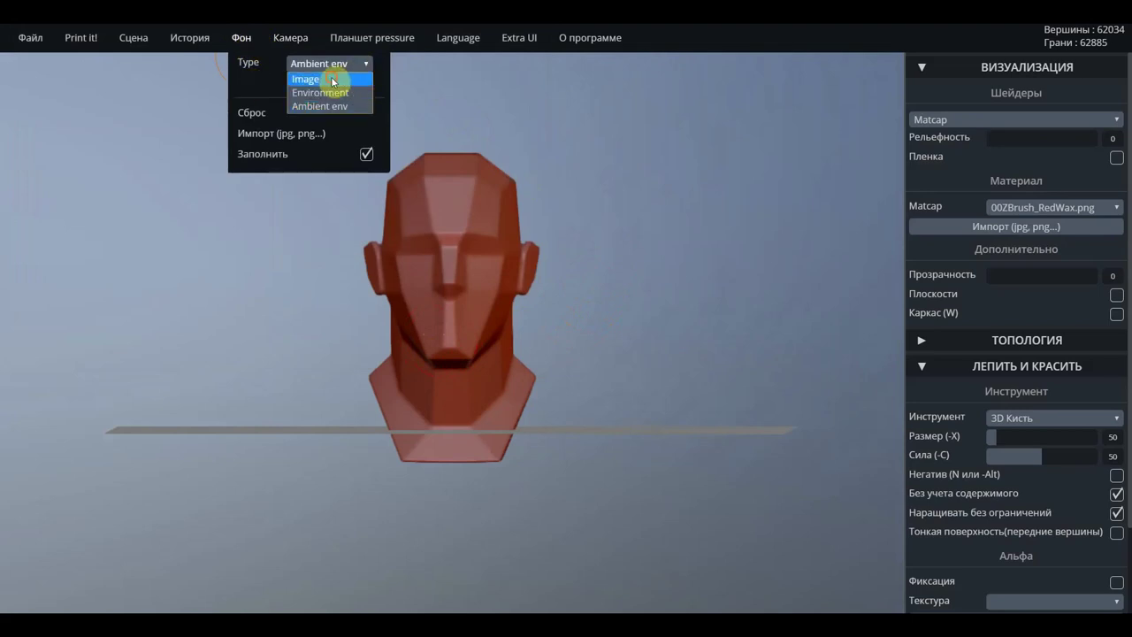
click(329, 81)
scroll(602, 228, down, 5)
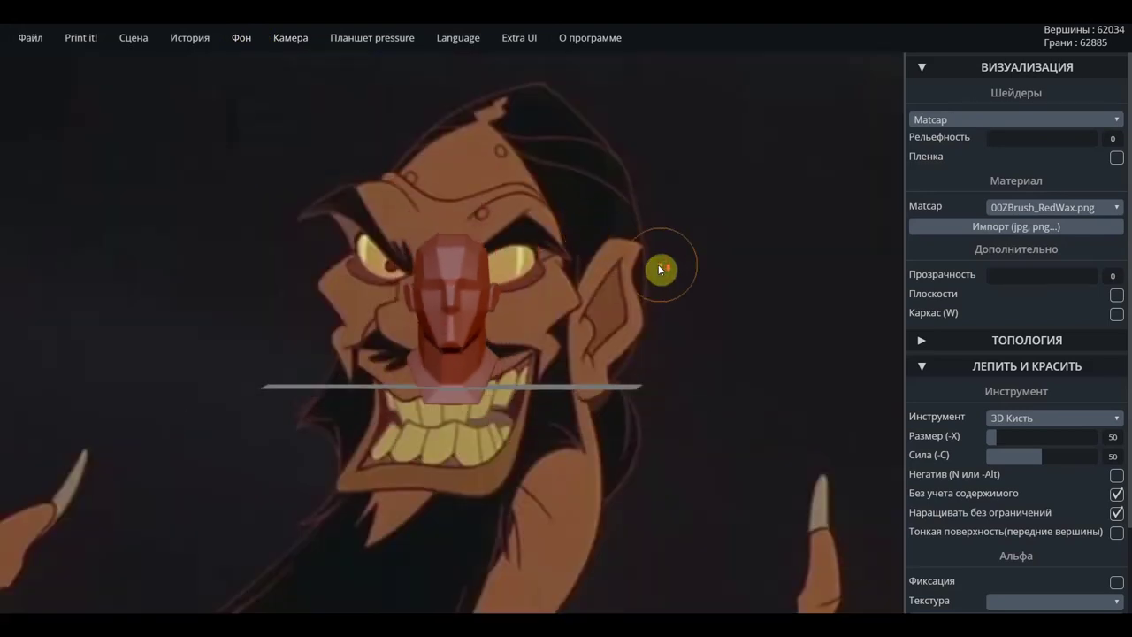
scroll(594, 260, up, 2)
scroll(594, 261, up, 2)
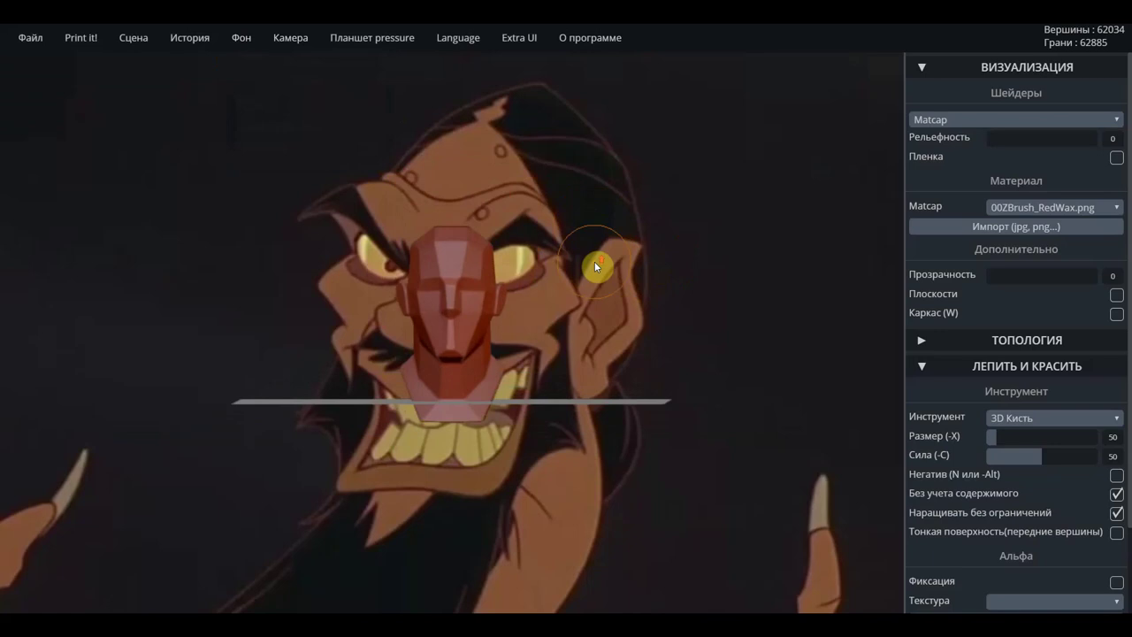
scroll(594, 261, up, 2)
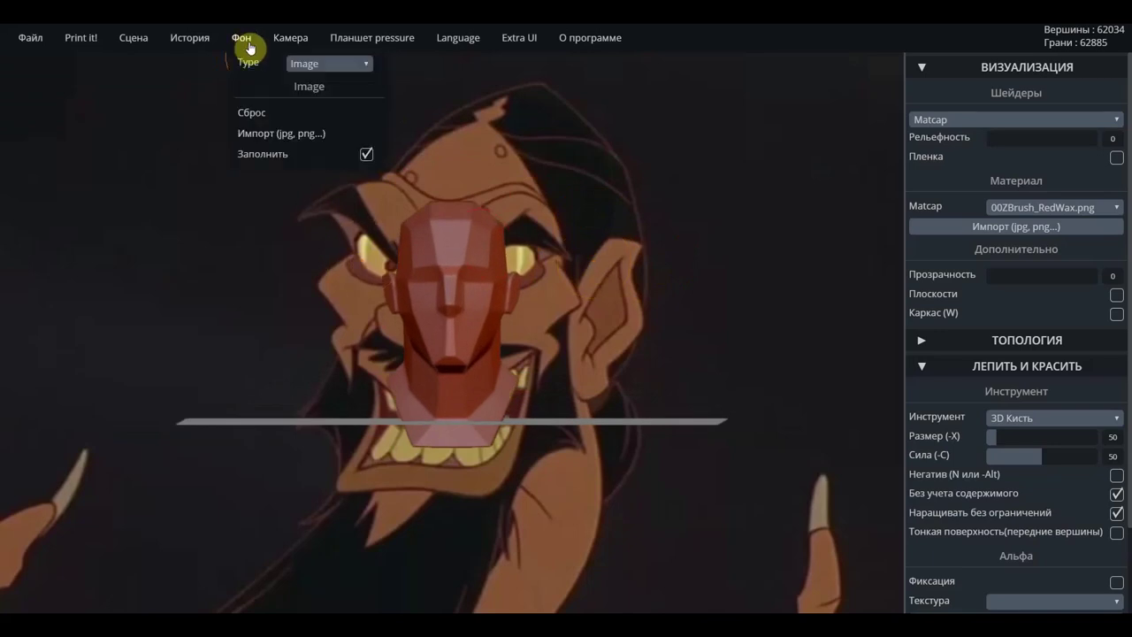
click(369, 157)
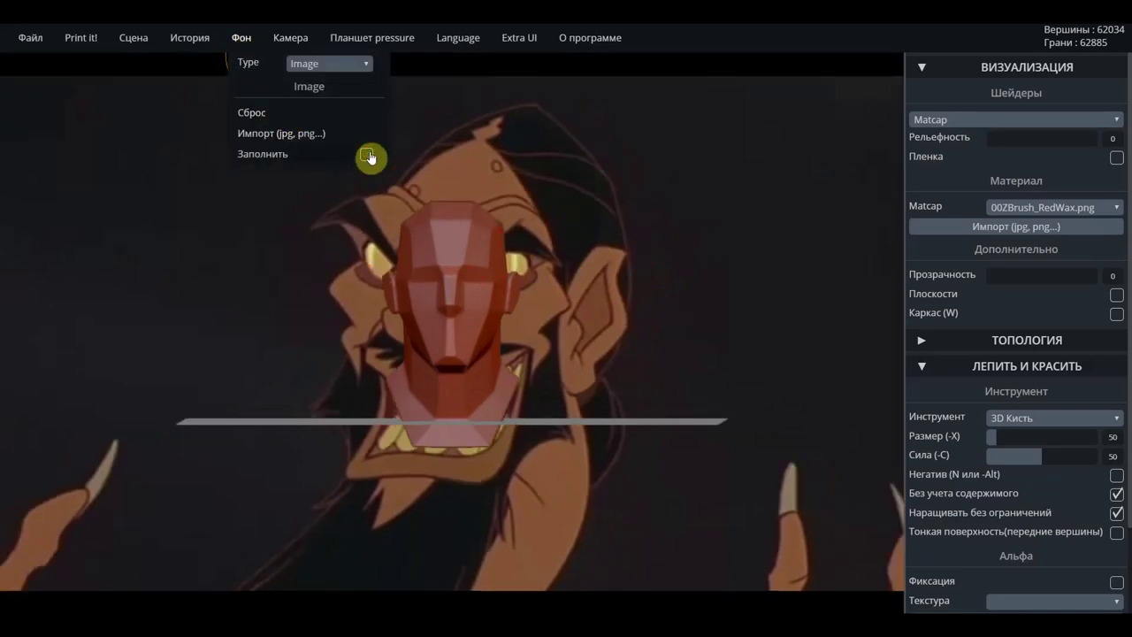
click(367, 157)
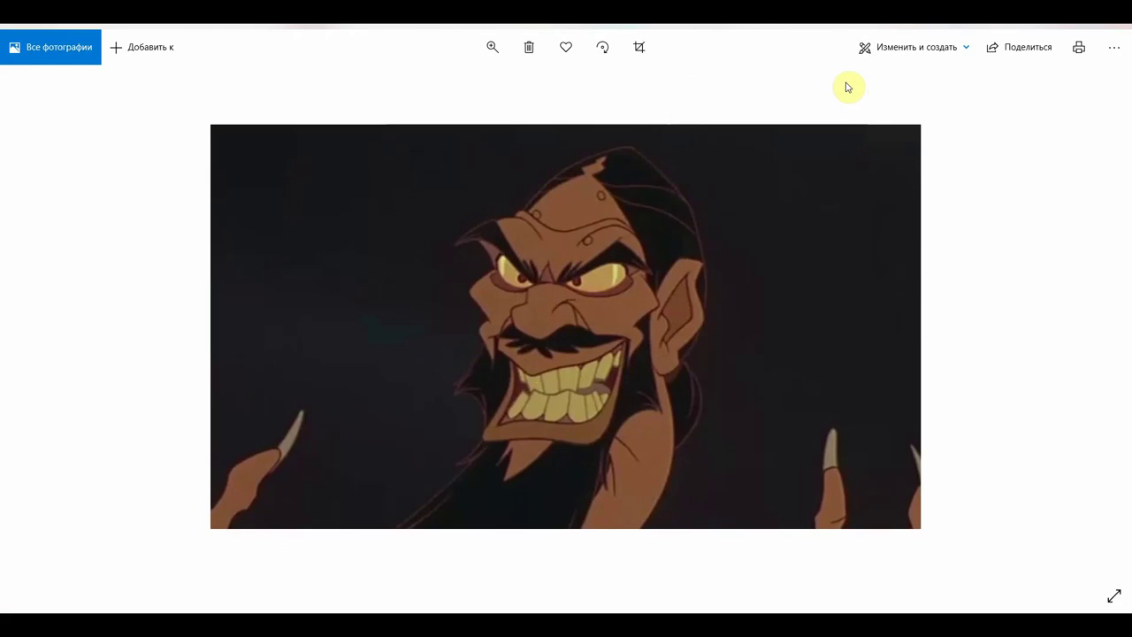
Snip the villain picture by capturing a rectangle around it.
key(Print)
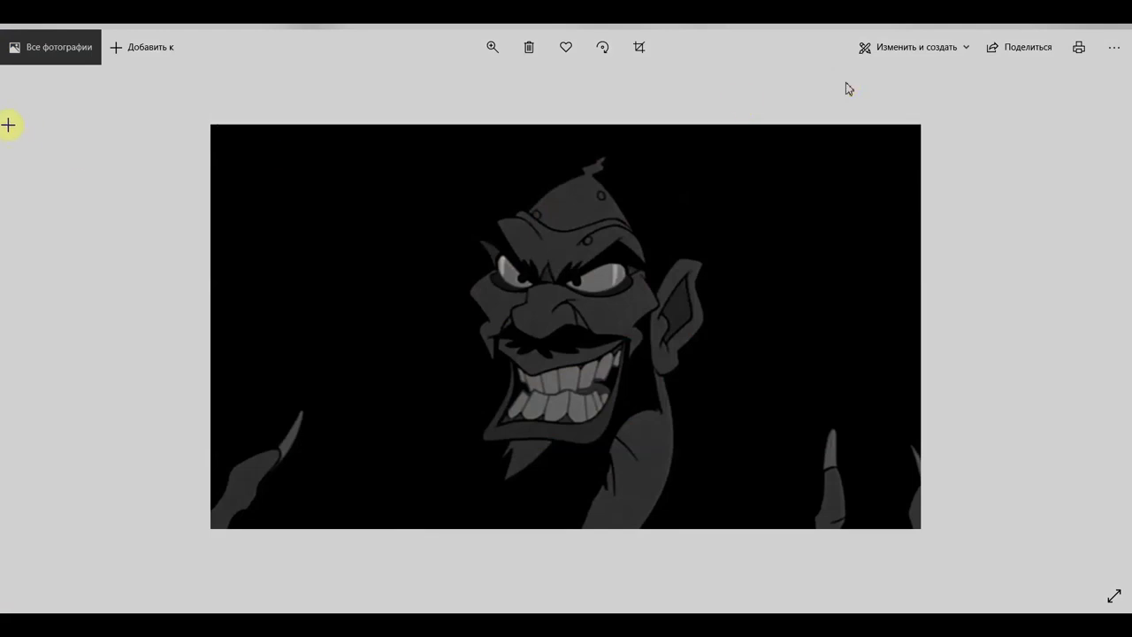
mouse_move(6, 117)
mouse_down()
mouse_move(638, 590)
mouse_move(725, 581)
mouse_move(699, 596)
mouse_move(697, 581)
mouse_move(707, 605)
mouse_up()
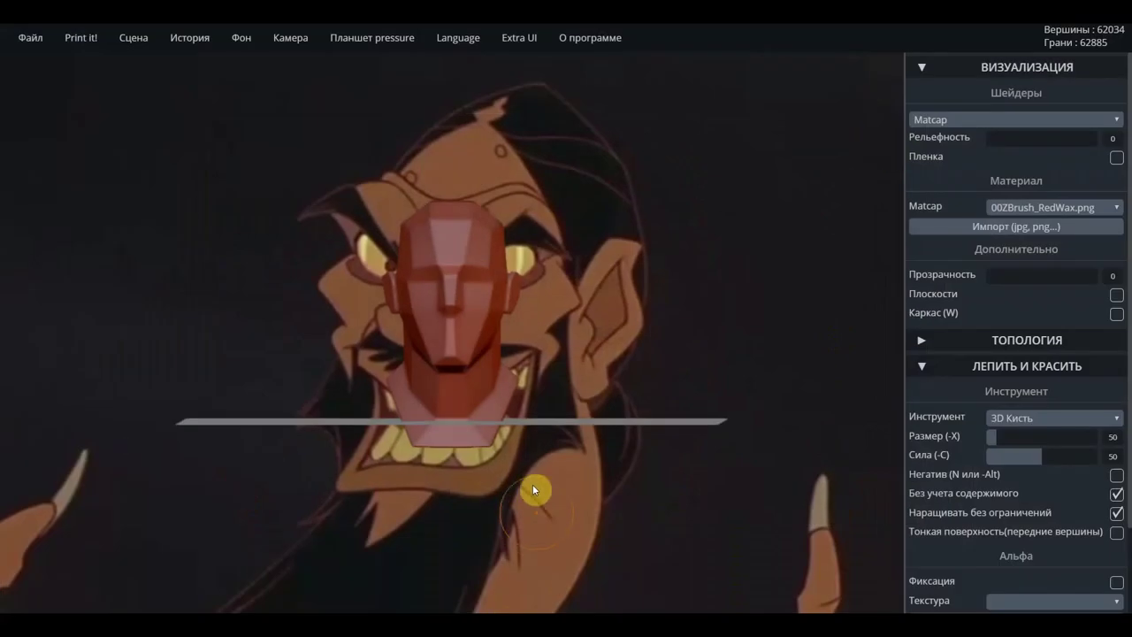
mouse_move(241, 38)
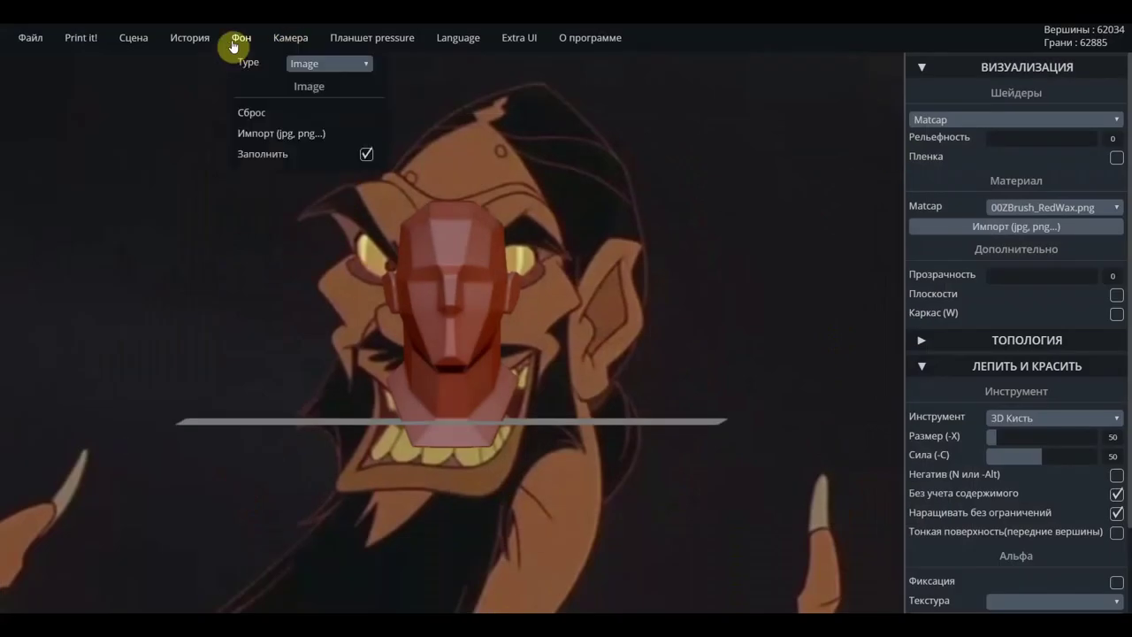
click(284, 135)
double_click(307, 144)
click(255, 252)
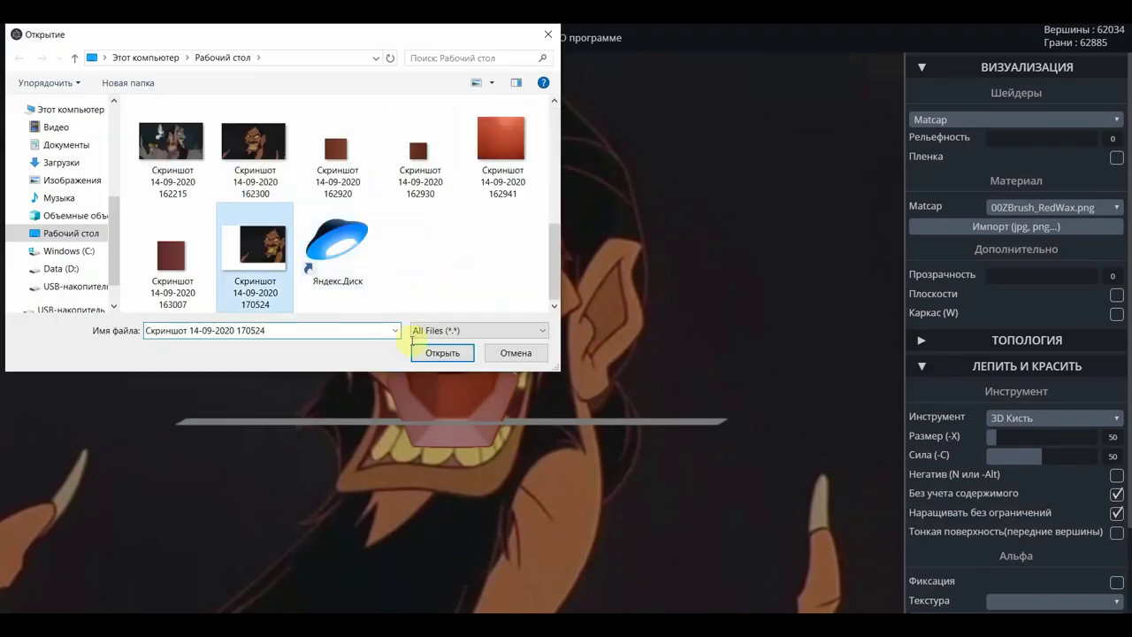
click(442, 354)
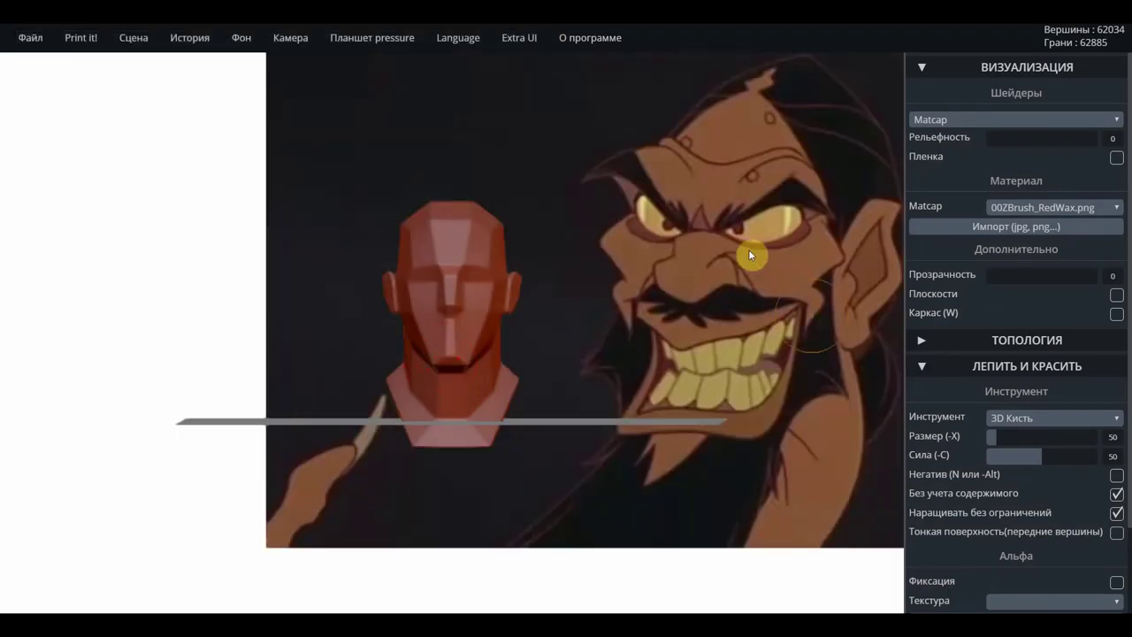
scroll(555, 330, up, 2)
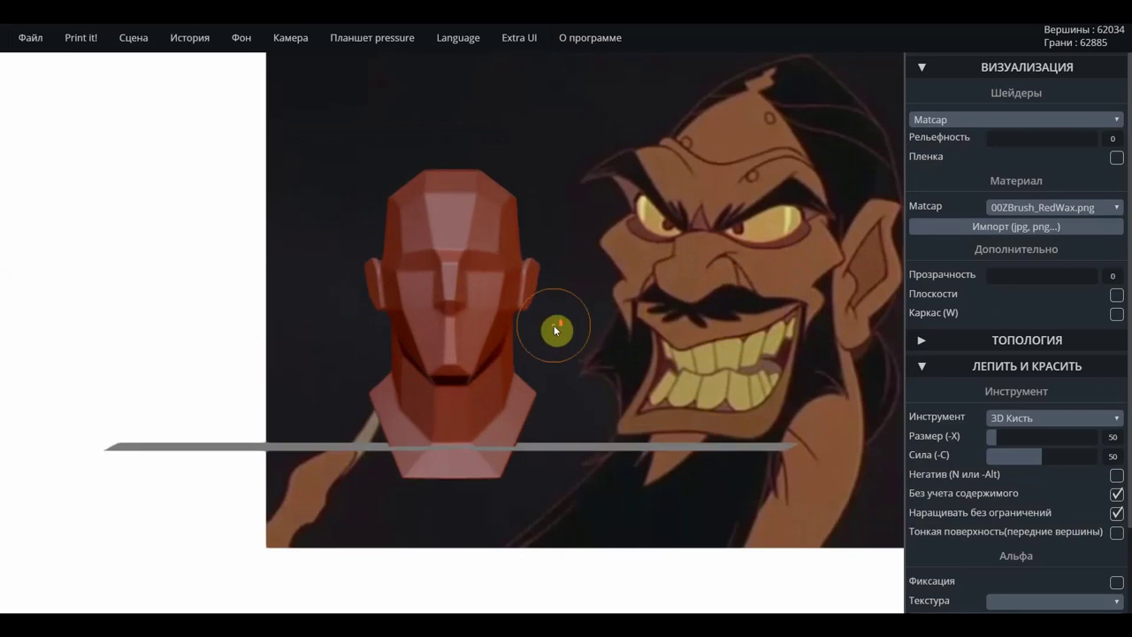
click(190, 38)
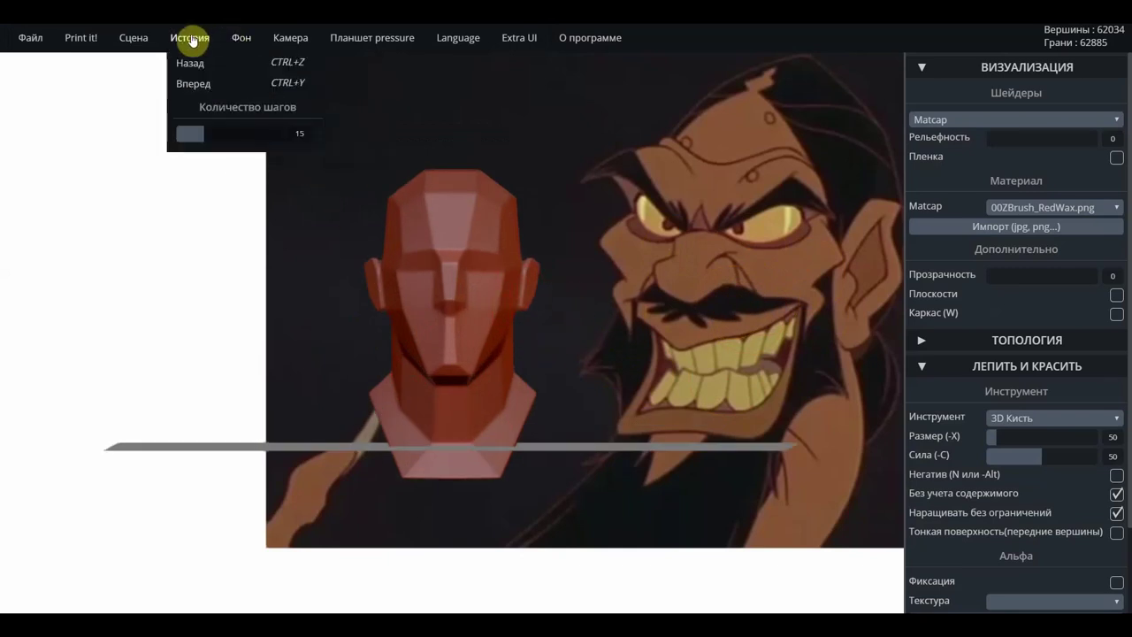
Turn off the floor grid, orbit the head into side profile, and collapse the ВИЗУАЛИЗАЦИЯ panel.
mouse_move(134, 37)
click(255, 310)
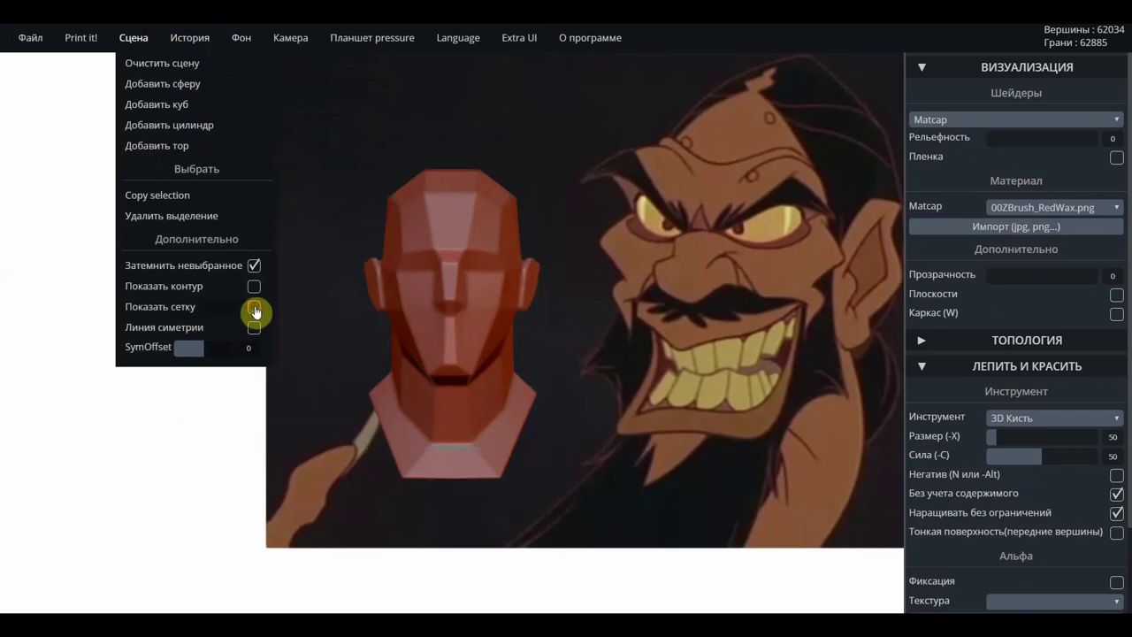
scroll(531, 342, up, 2)
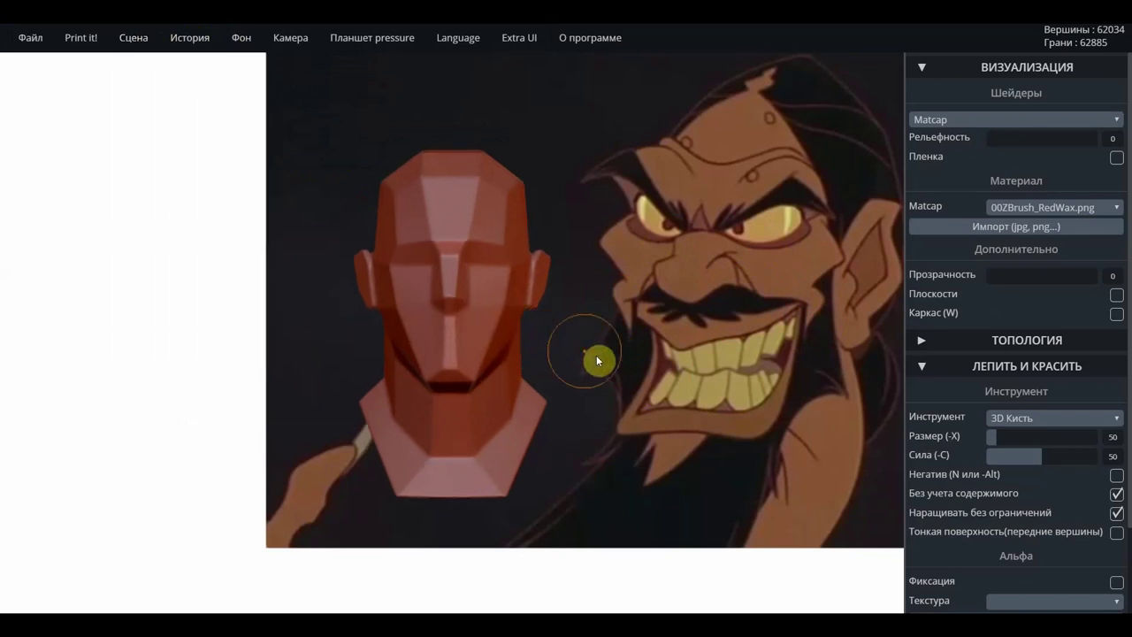
mouse_move(596, 355)
mouse_down()
mouse_move(650, 331)
mouse_move(400, 436)
mouse_move(401, 302)
mouse_move(510, 397)
mouse_move(553, 398)
mouse_move(455, 409)
mouse_move(595, 399)
mouse_move(281, 398)
mouse_up()
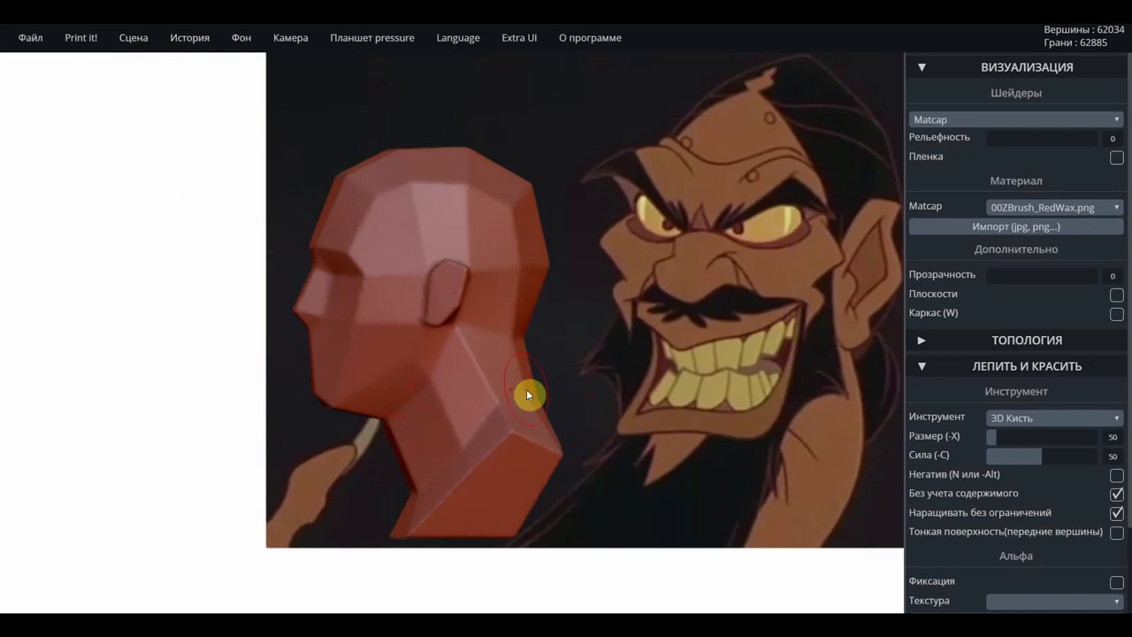
drag(527, 394, 576, 406)
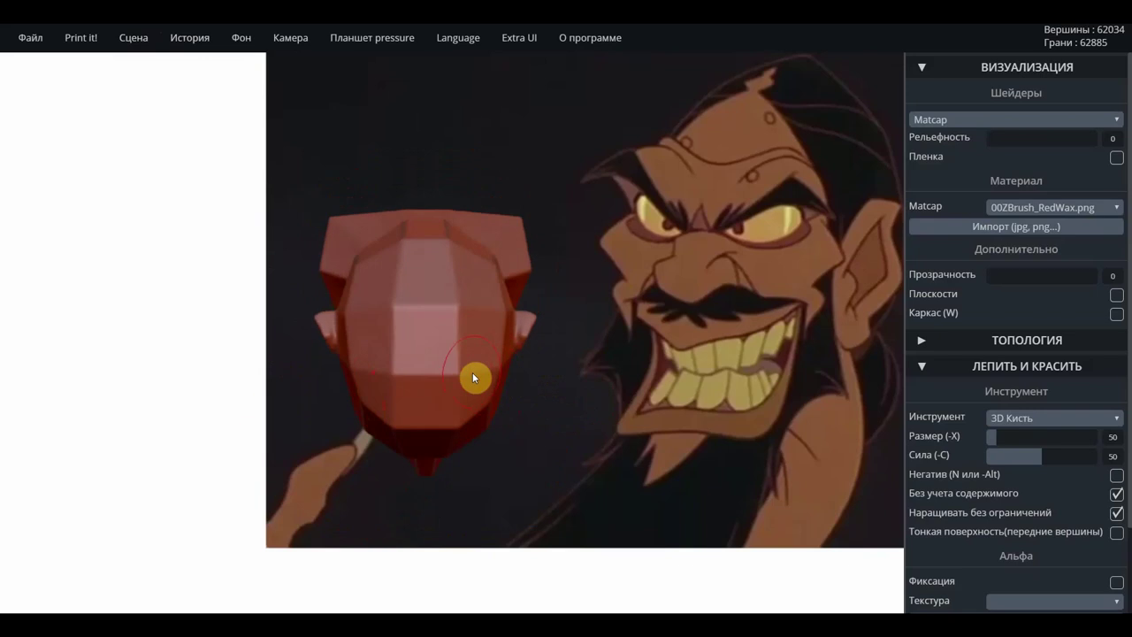
key(f)
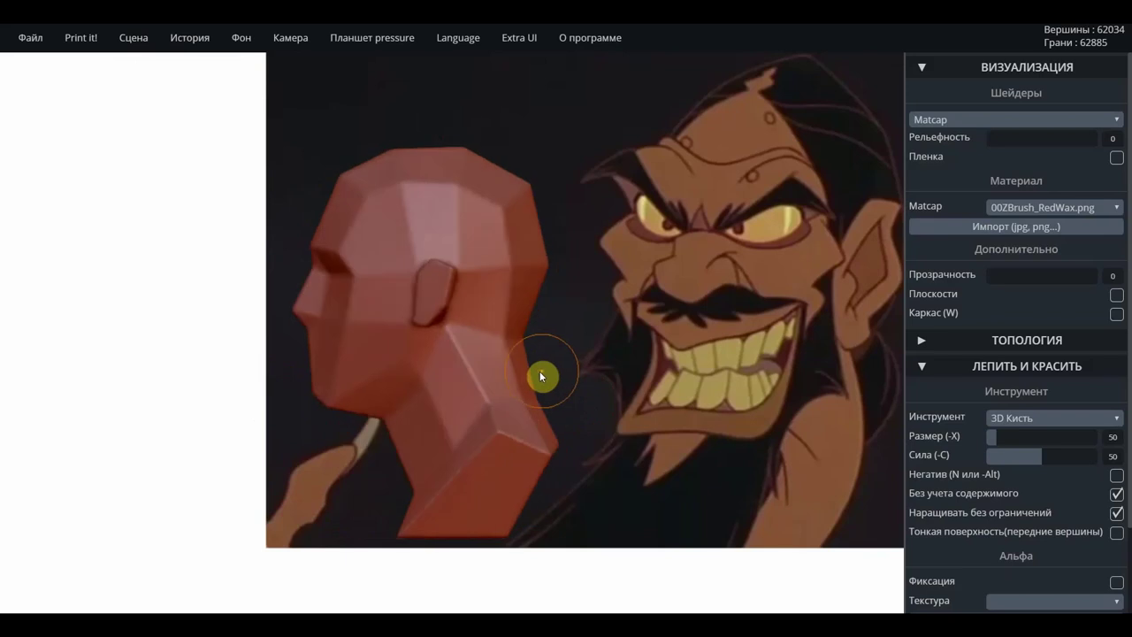
click(928, 68)
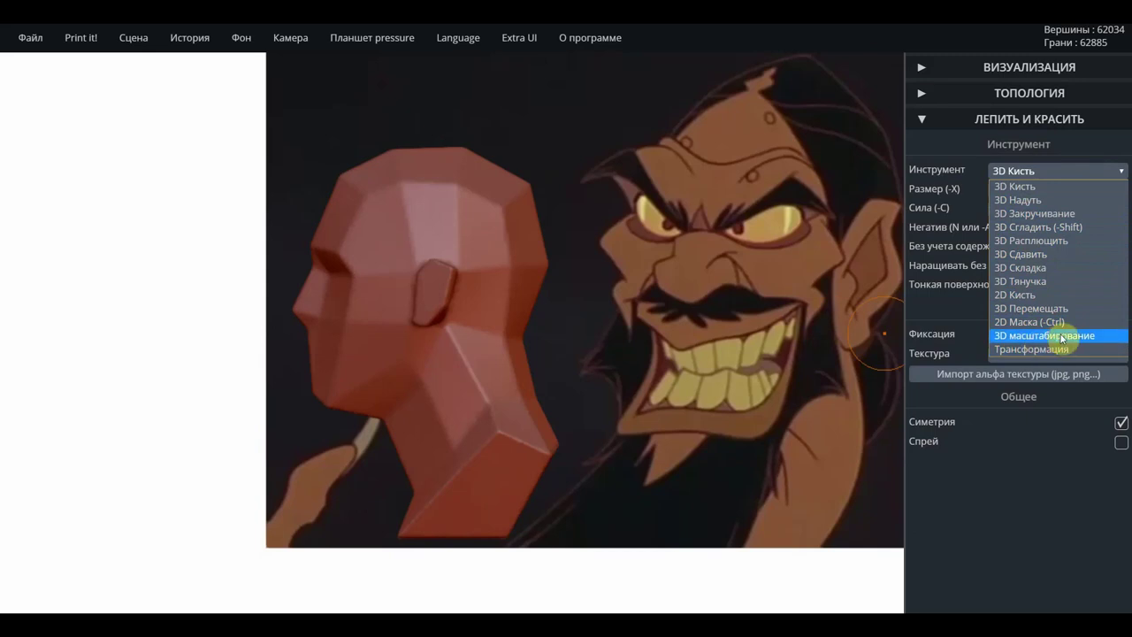
Nudge the head slightly with the Transform gizmo, then change the tool to 3D Кисть.
click(1028, 349)
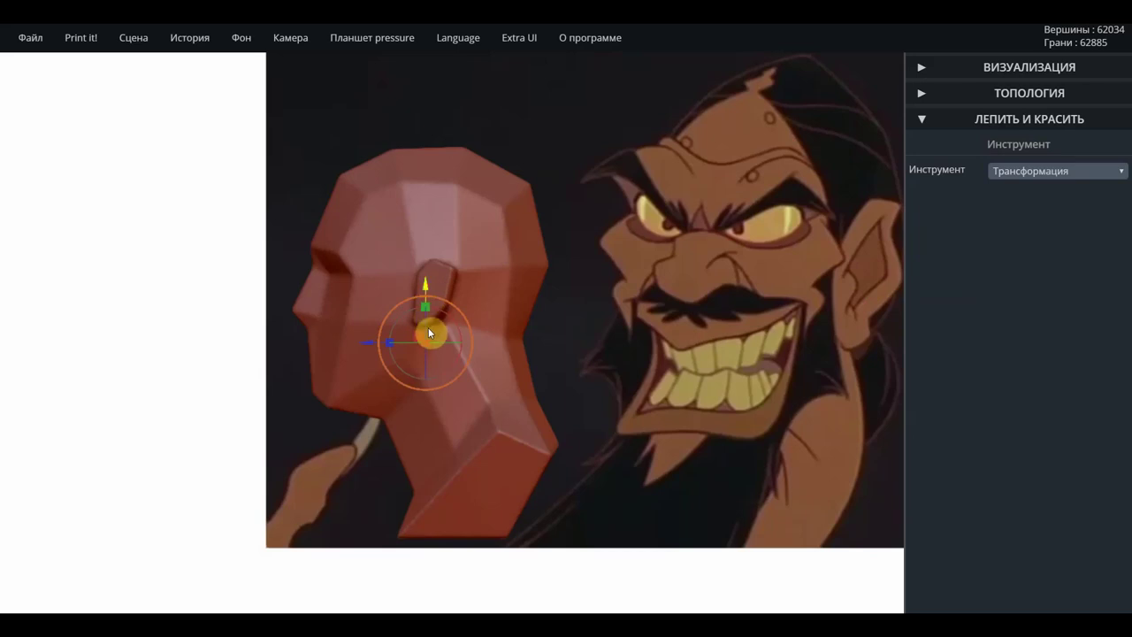
drag(419, 337, 427, 349)
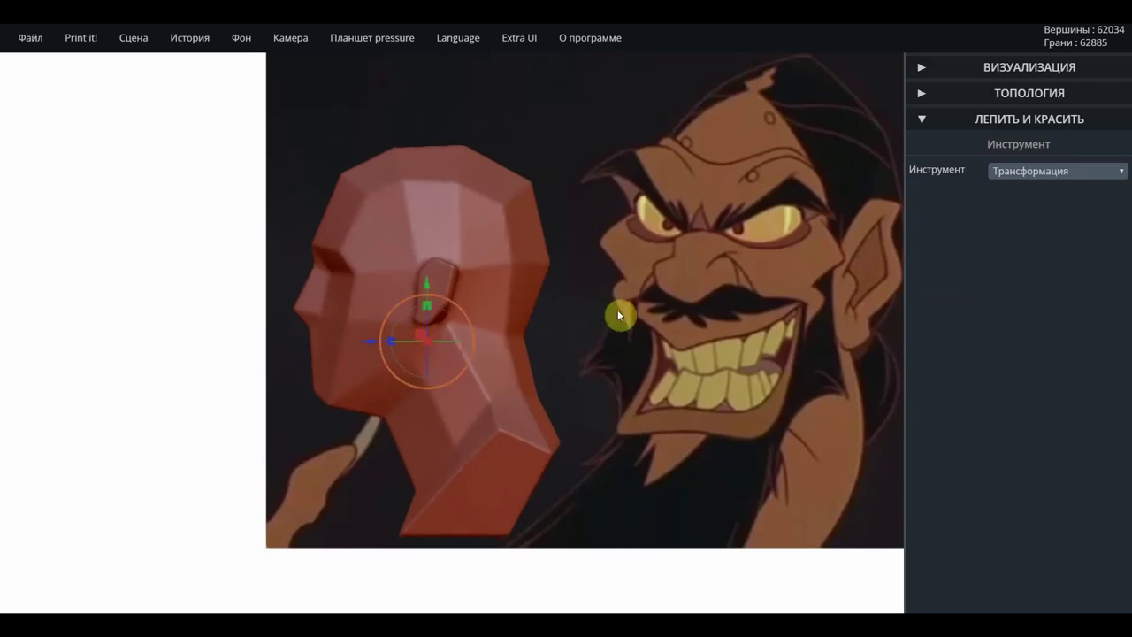
click(1098, 172)
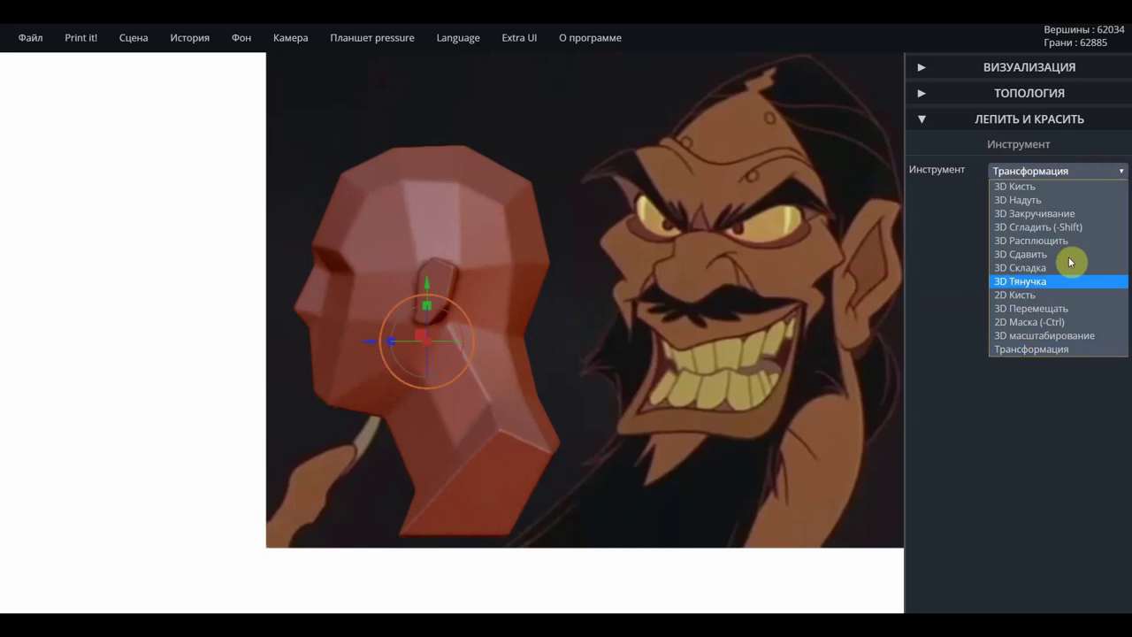
click(1042, 350)
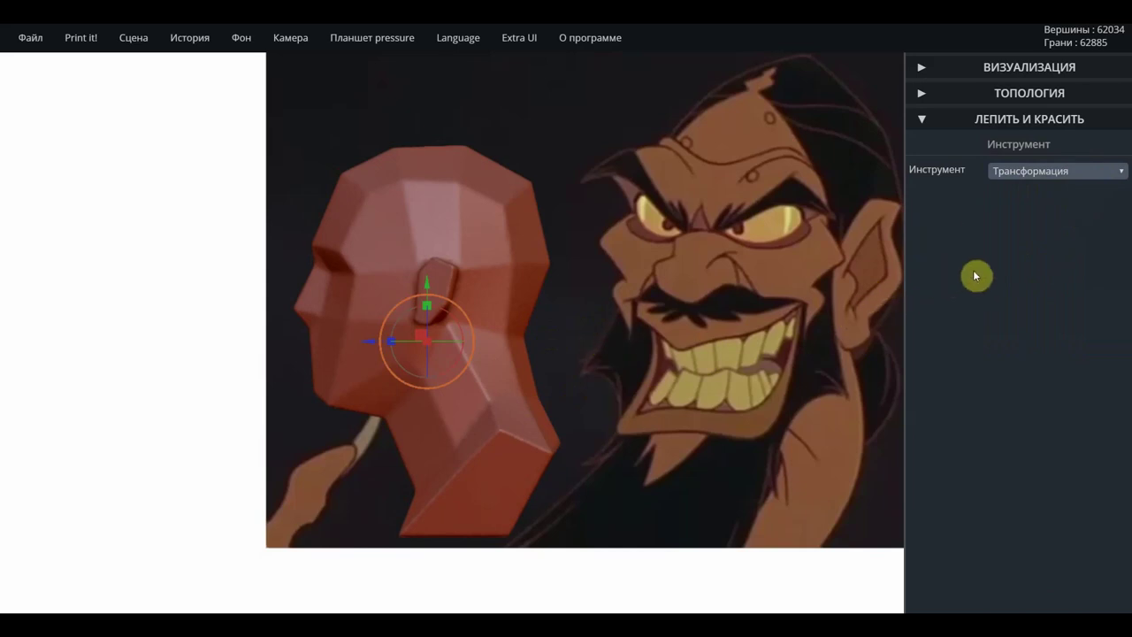
click(1103, 173)
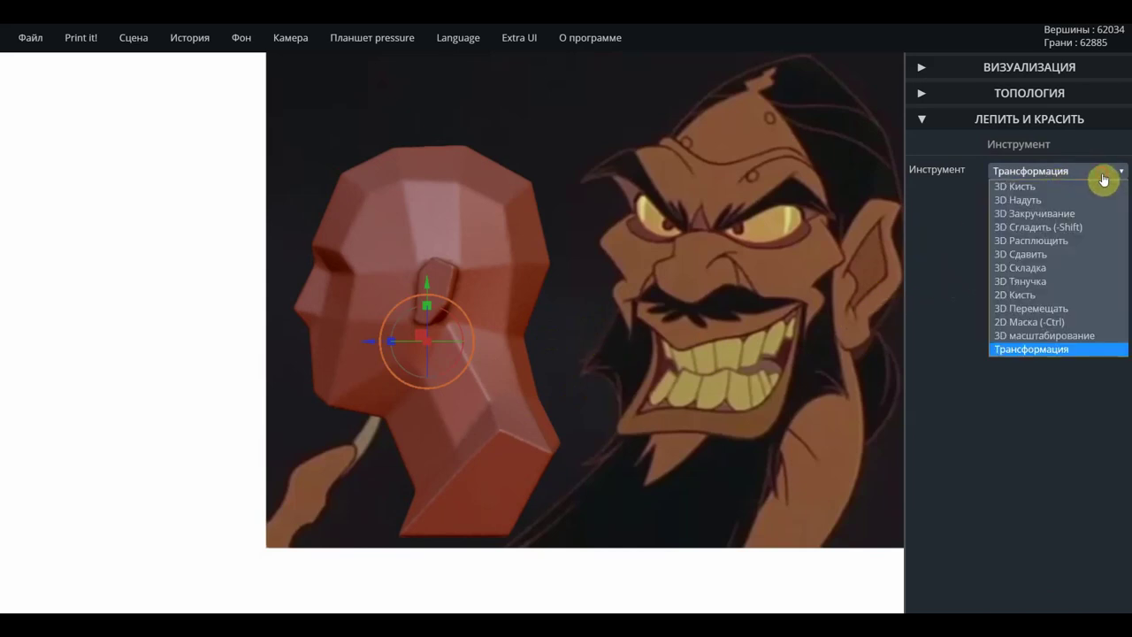
click(1025, 188)
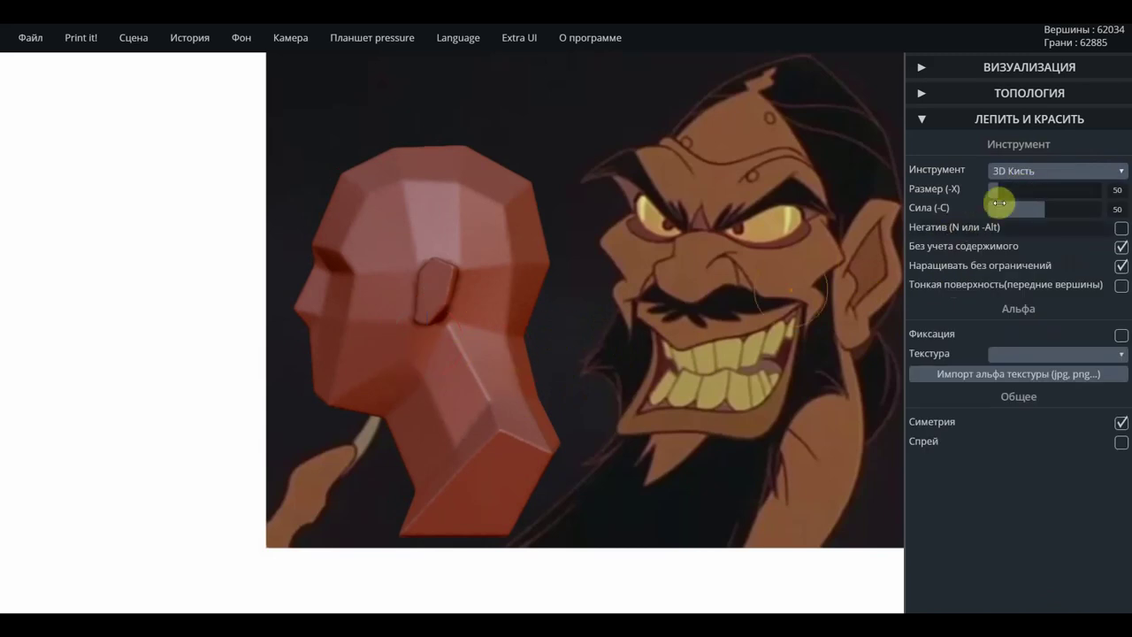
Switch to the 3D Тянучка (Drag) brush and reduce its size.
click(1030, 171)
click(1036, 281)
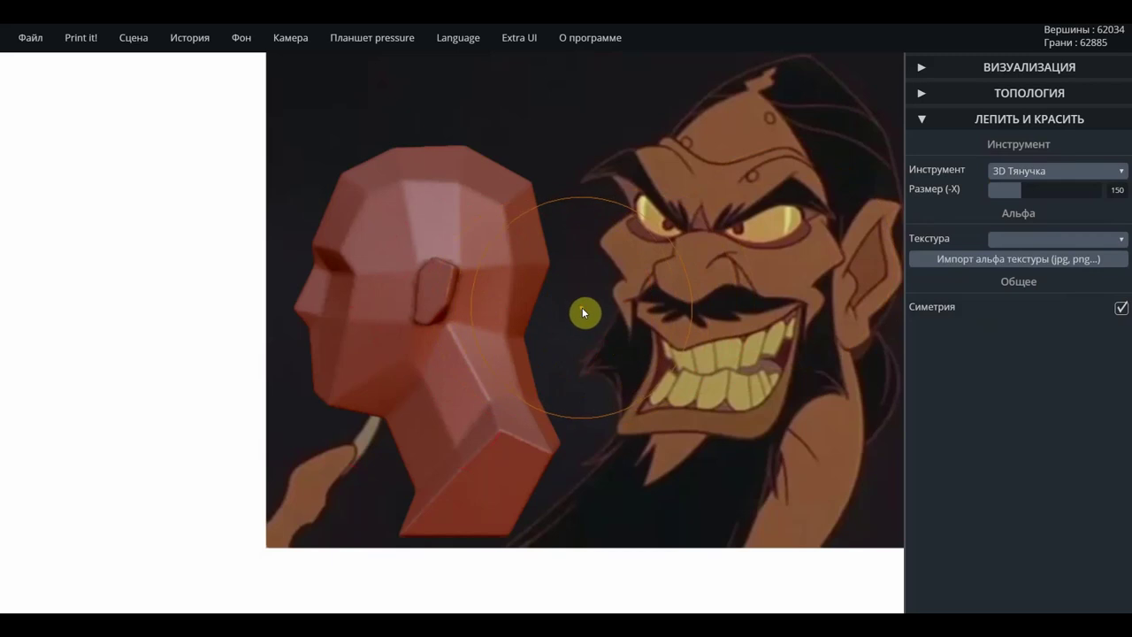
key(x)
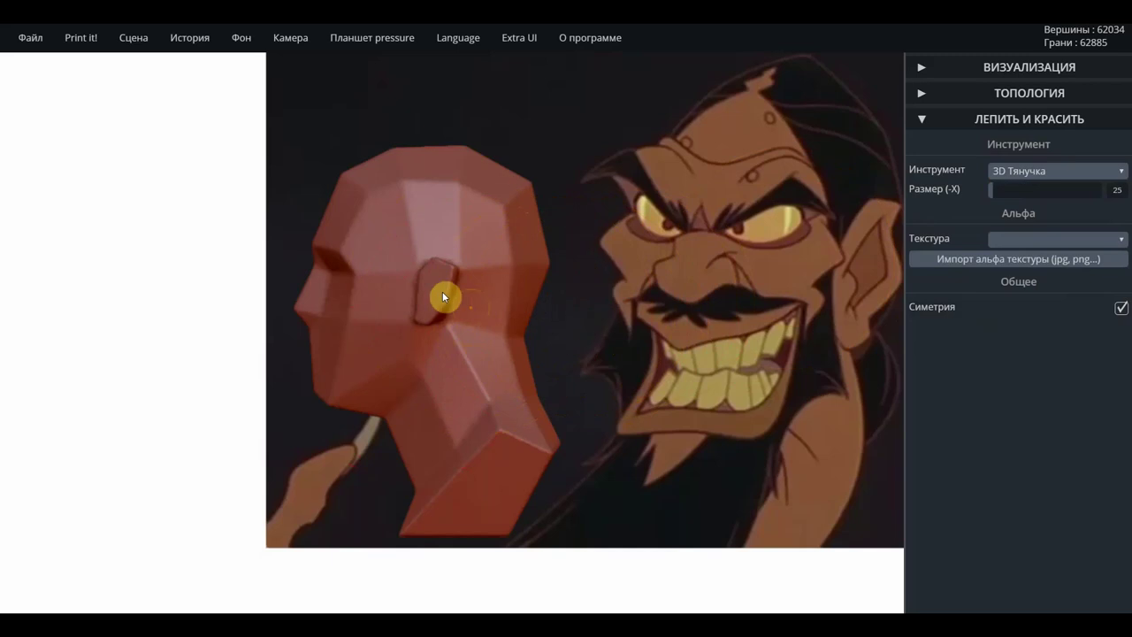
key(x)
key(x)
key(x)
key(x)
Drag the nose tip down into a long nose, bulge the bridge, and shrink the brush to about 42.
mouse_move(326, 399)
mouse_down()
mouse_move(315, 439)
mouse_move(305, 426)
mouse_up()
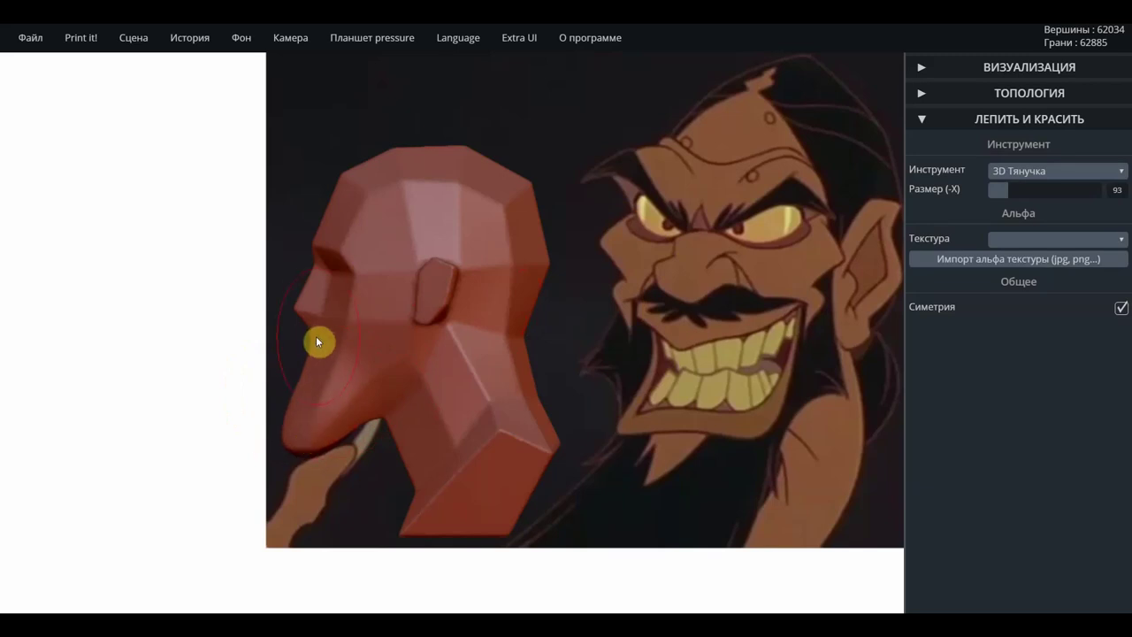
drag(316, 341, 308, 339)
drag(328, 353, 323, 353)
drag(1008, 192, 998, 191)
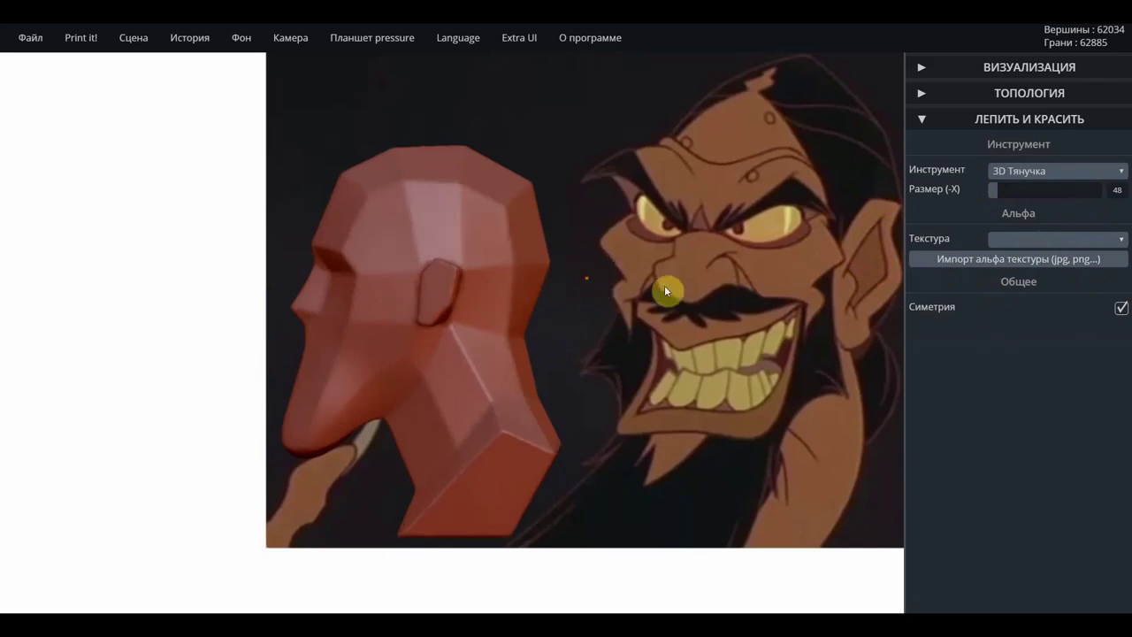
mouse_move(664, 285)
mouse_down()
mouse_move(845, 288)
mouse_move(584, 284)
mouse_move(538, 273)
mouse_move(554, 256)
mouse_up()
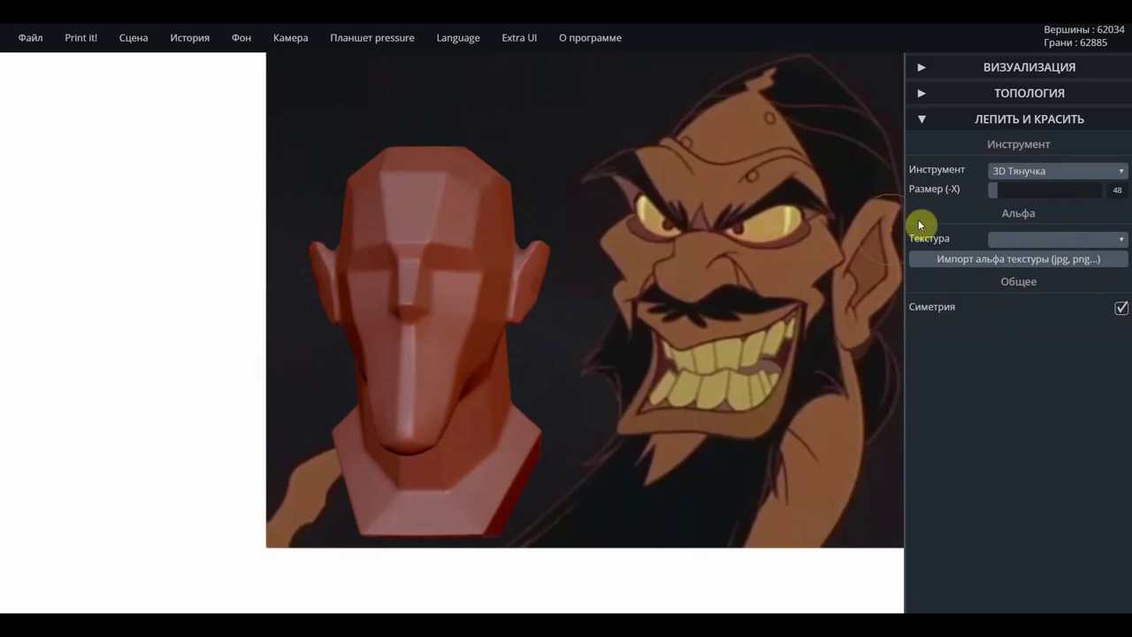
Raise the 3D Тянучка size to 106 and pull the crown up into a tall, rounded skull.
drag(992, 186, 1004, 188)
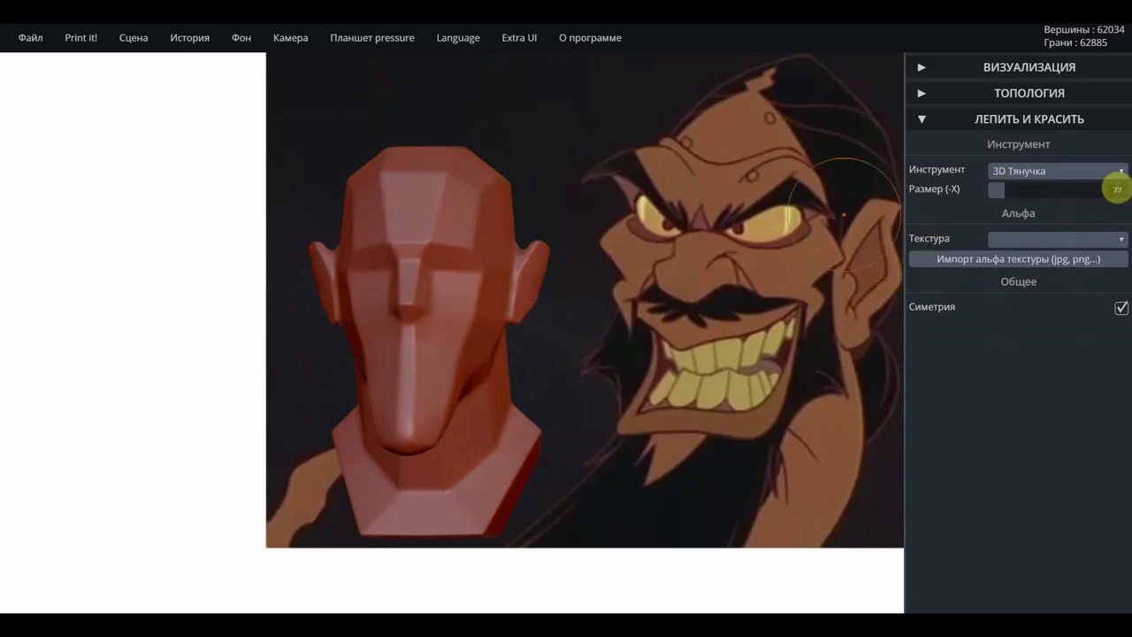
drag(1004, 184, 1011, 185)
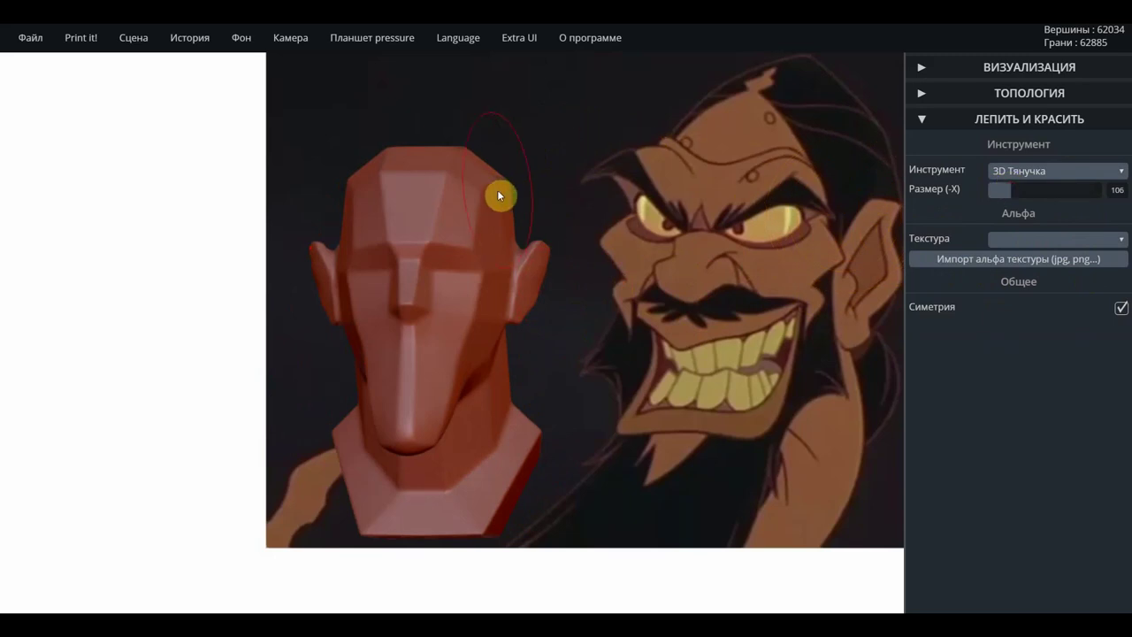
drag(503, 180, 496, 189)
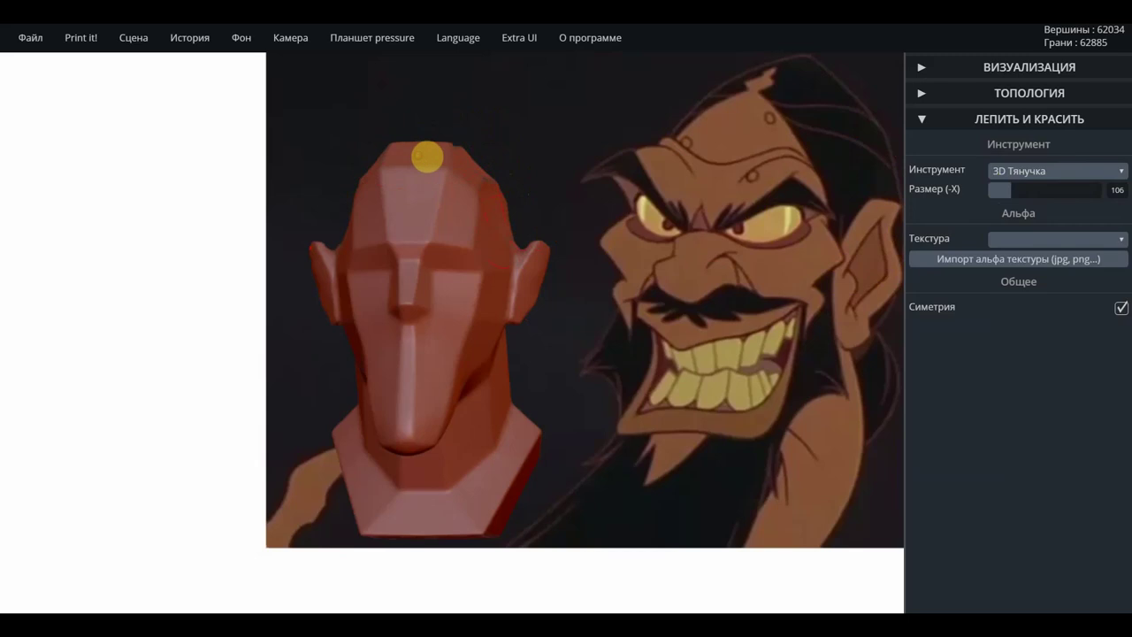
drag(424, 154, 428, 154)
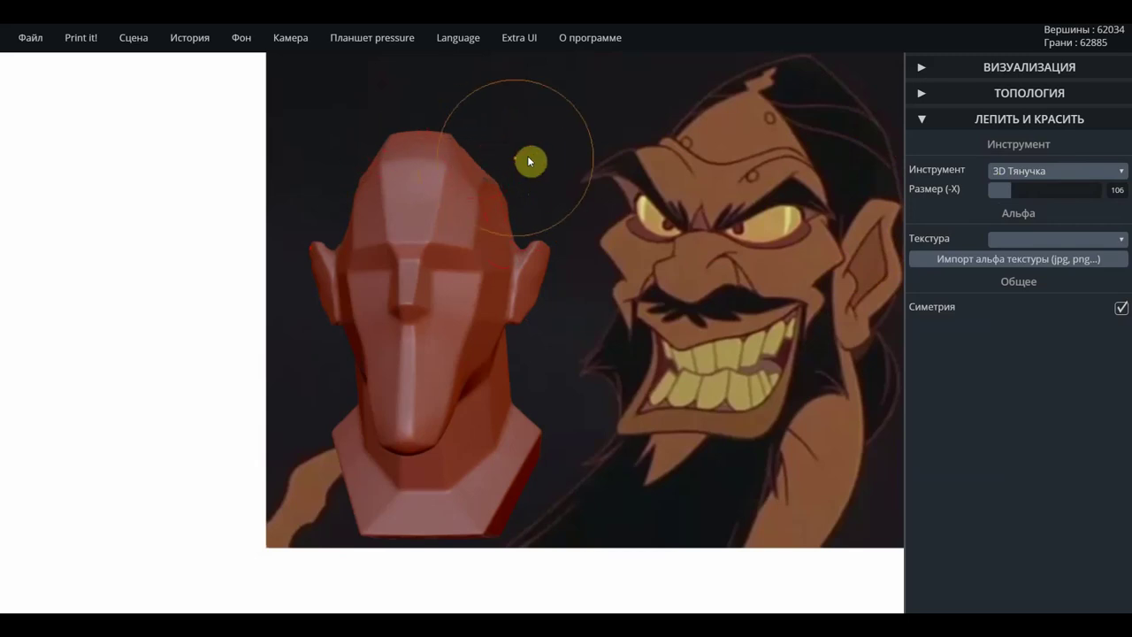
drag(530, 162, 301, 180)
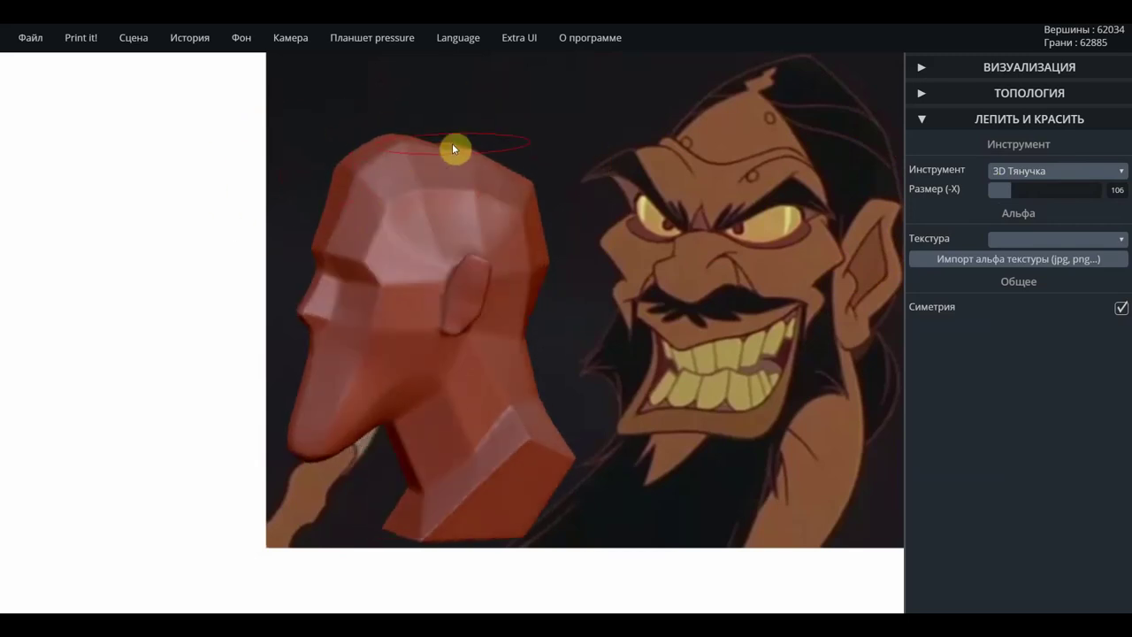
drag(452, 143, 461, 139)
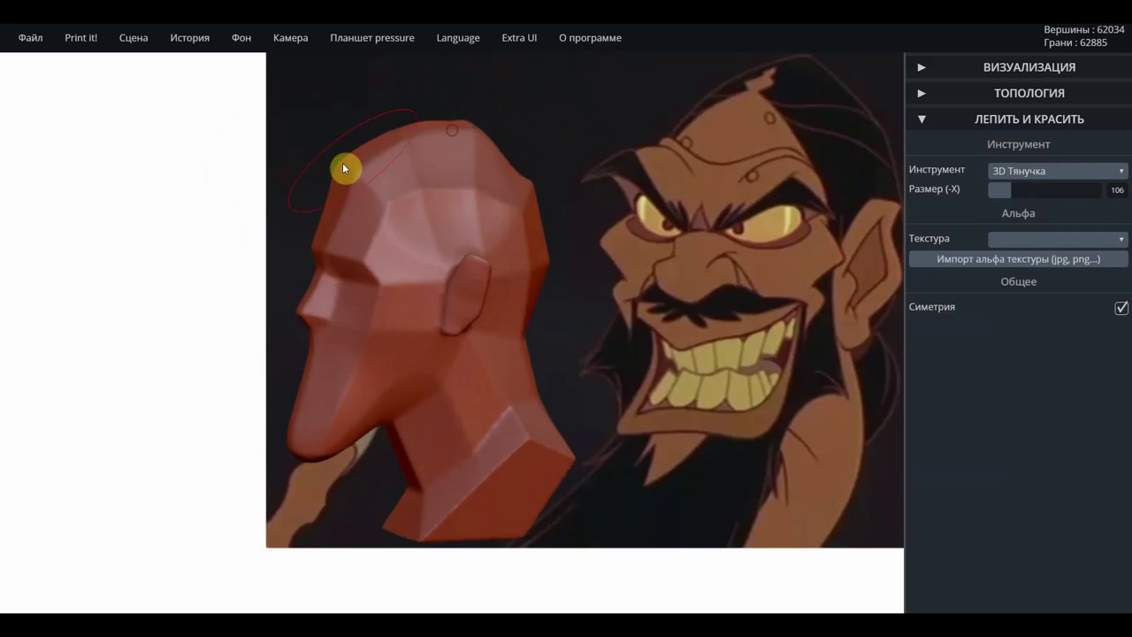
drag(345, 169, 367, 181)
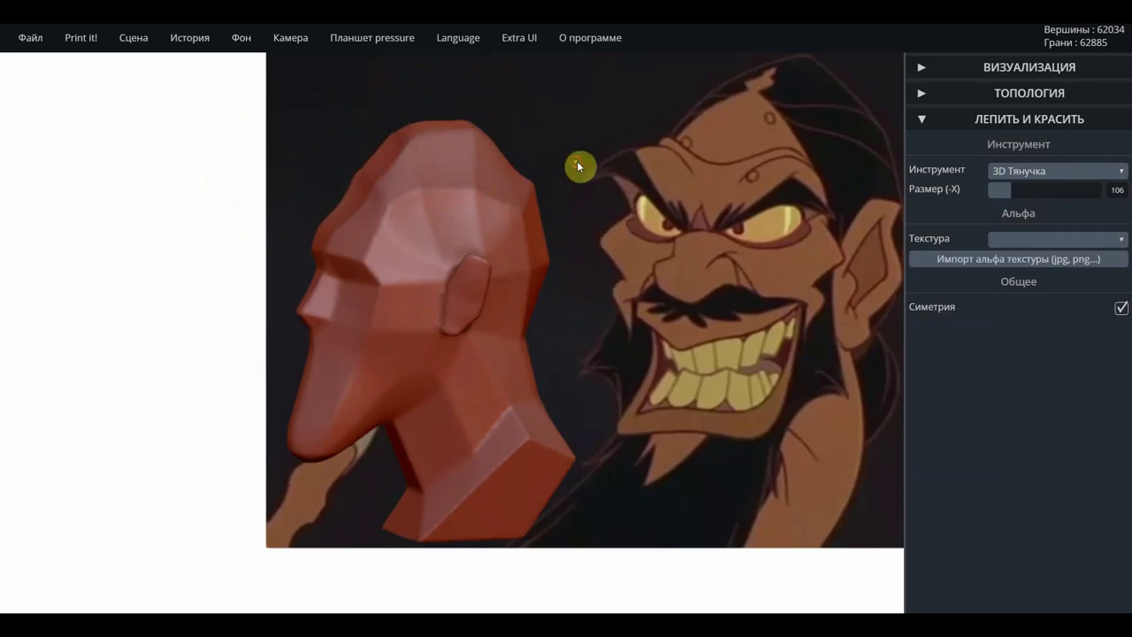
drag(576, 161, 789, 159)
drag(669, 203, 698, 195)
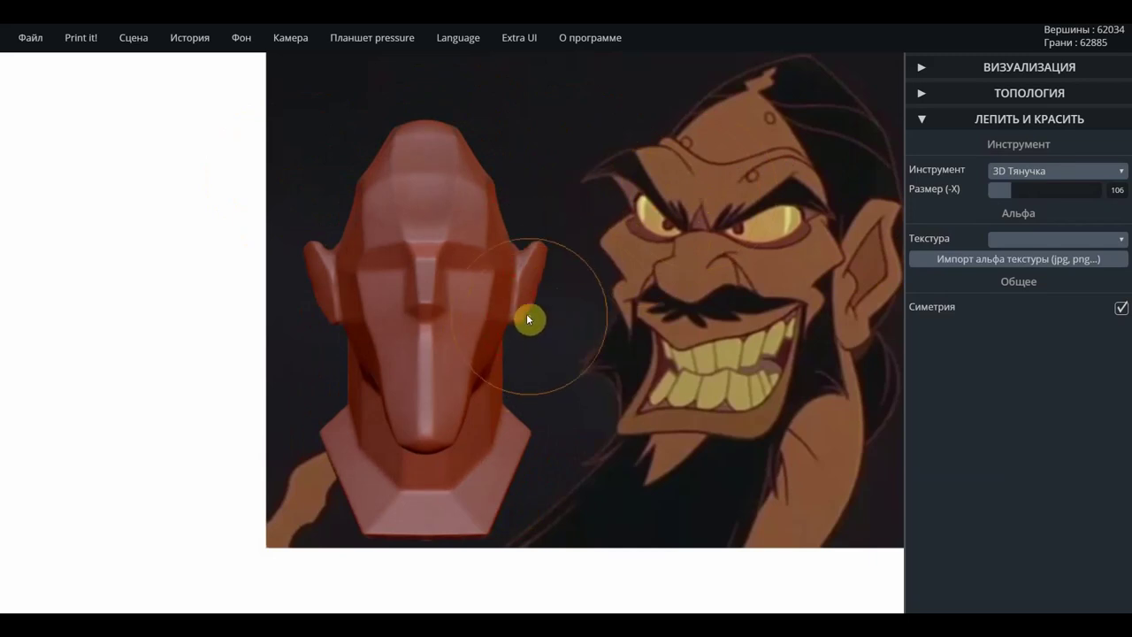
Set the brush size to 77 and pull out a brow ridge over deepened eye sockets.
scroll(531, 292, up, 2)
scroll(530, 274, up, 2)
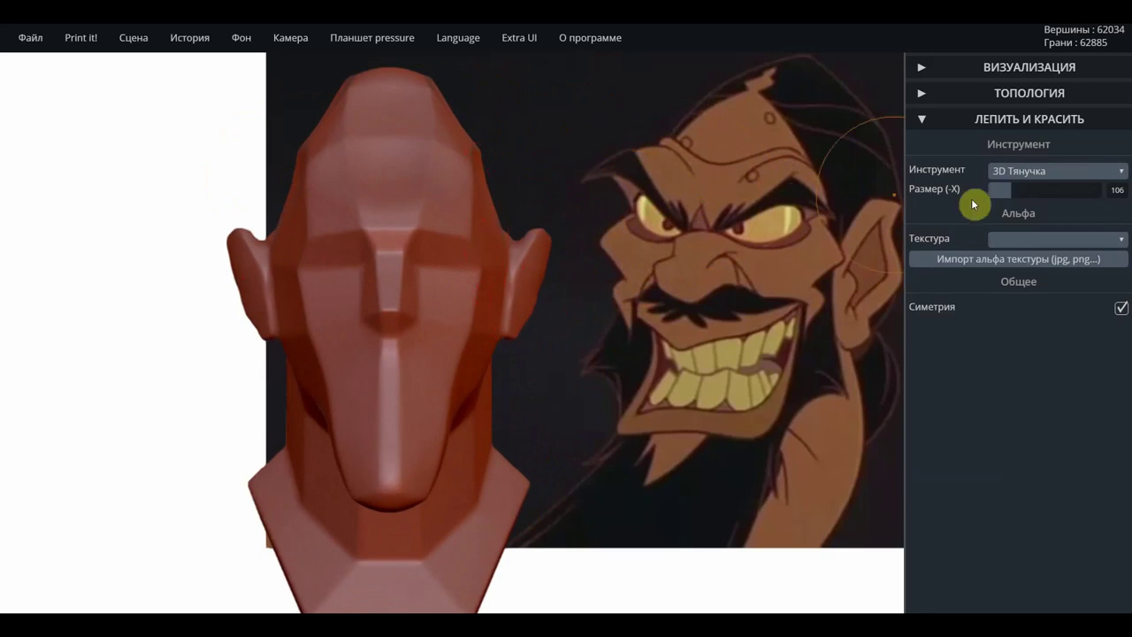
drag(1010, 189, 1005, 188)
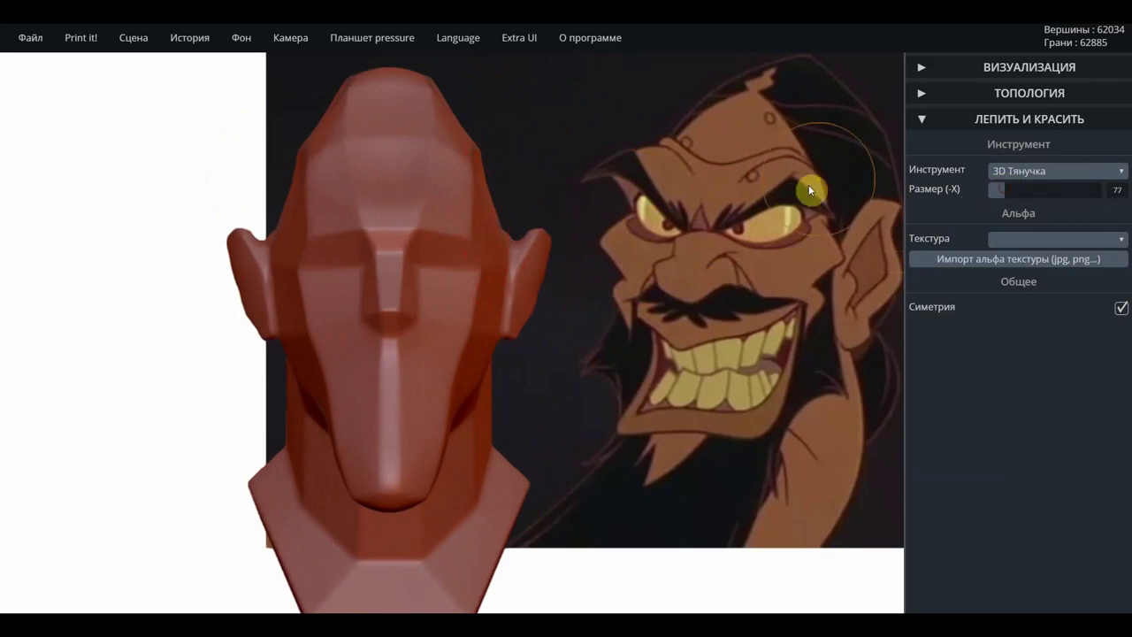
mouse_move(457, 234)
mouse_down()
mouse_move(472, 222)
mouse_move(466, 233)
mouse_move(490, 239)
mouse_move(485, 210)
mouse_move(498, 211)
mouse_up()
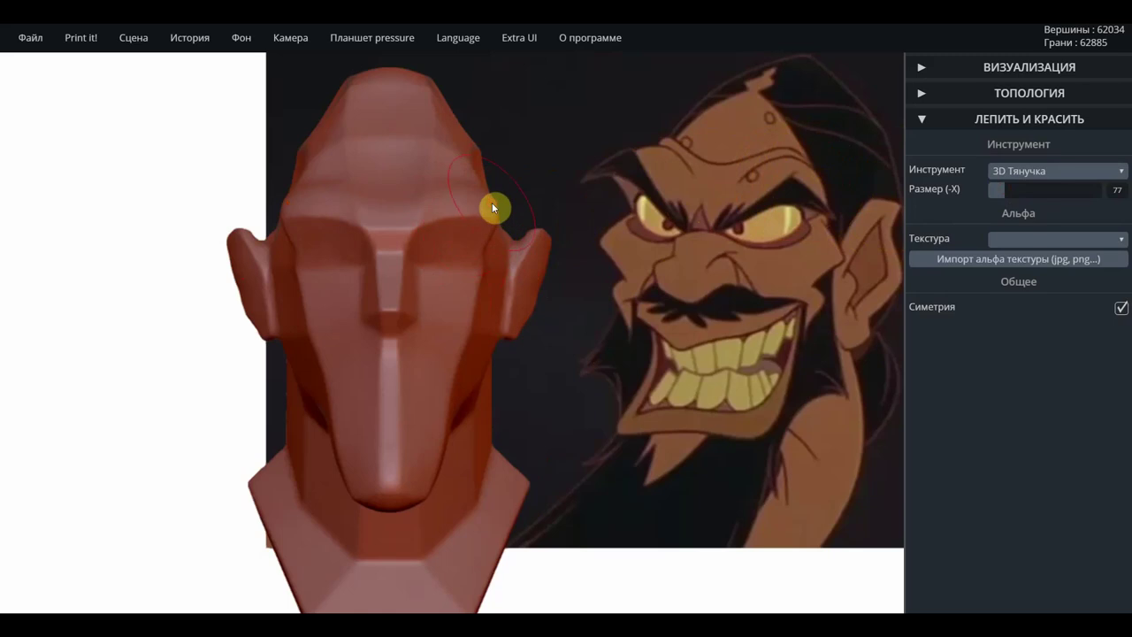
mouse_move(569, 223)
mouse_down()
mouse_move(491, 205)
mouse_move(408, 223)
mouse_move(231, 218)
mouse_up()
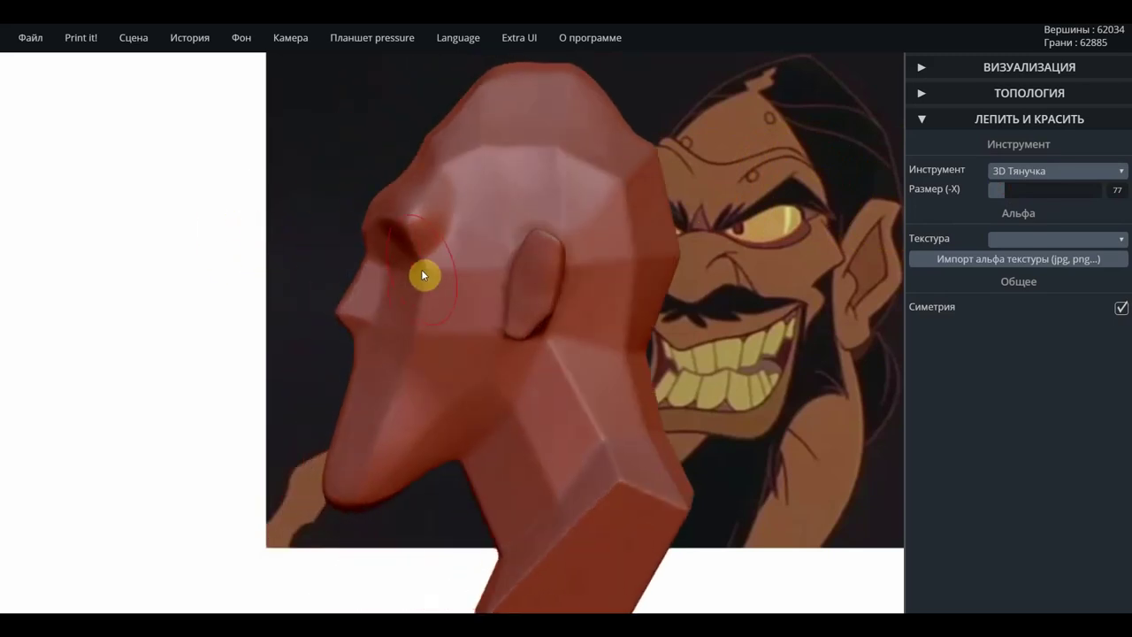
mouse_move(423, 276)
mouse_down()
mouse_move(443, 281)
mouse_move(413, 290)
mouse_move(445, 284)
mouse_up()
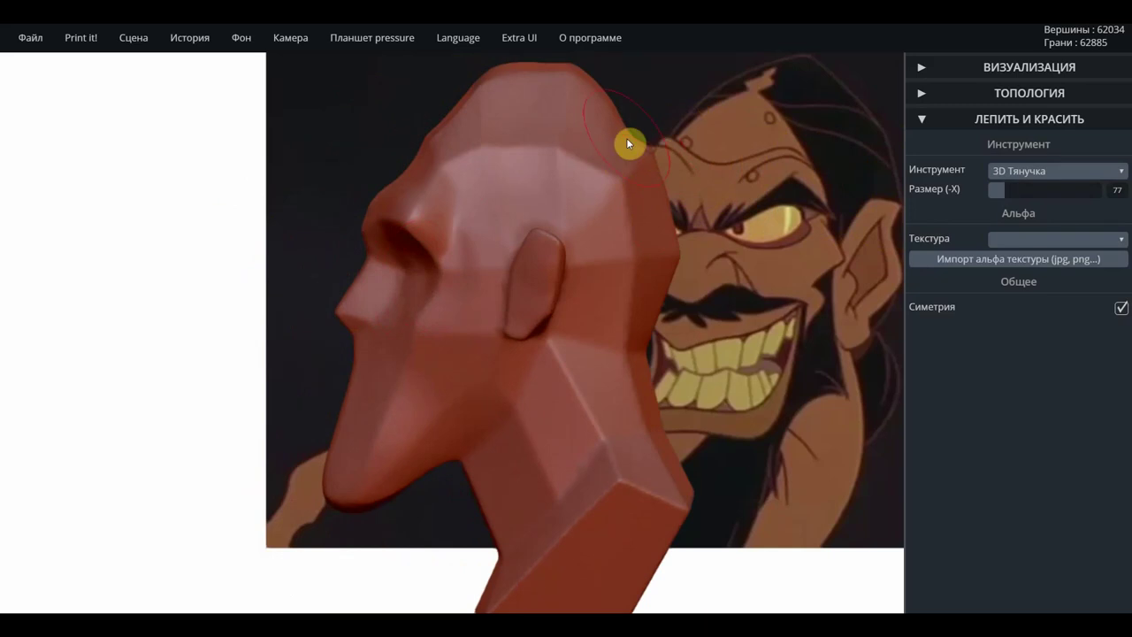
drag(627, 141, 639, 140)
Enlarge the brush to 96 and pull the neck inward below the jaw, leaving a jutting chin.
drag(997, 188, 1012, 184)
drag(643, 377, 593, 403)
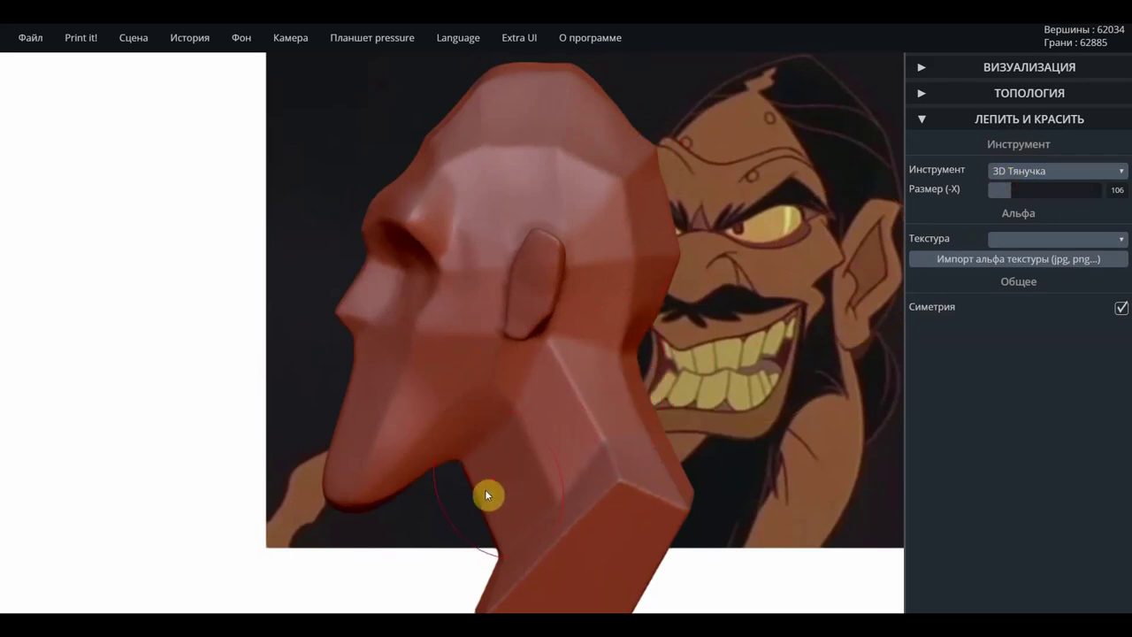
drag(478, 491, 501, 495)
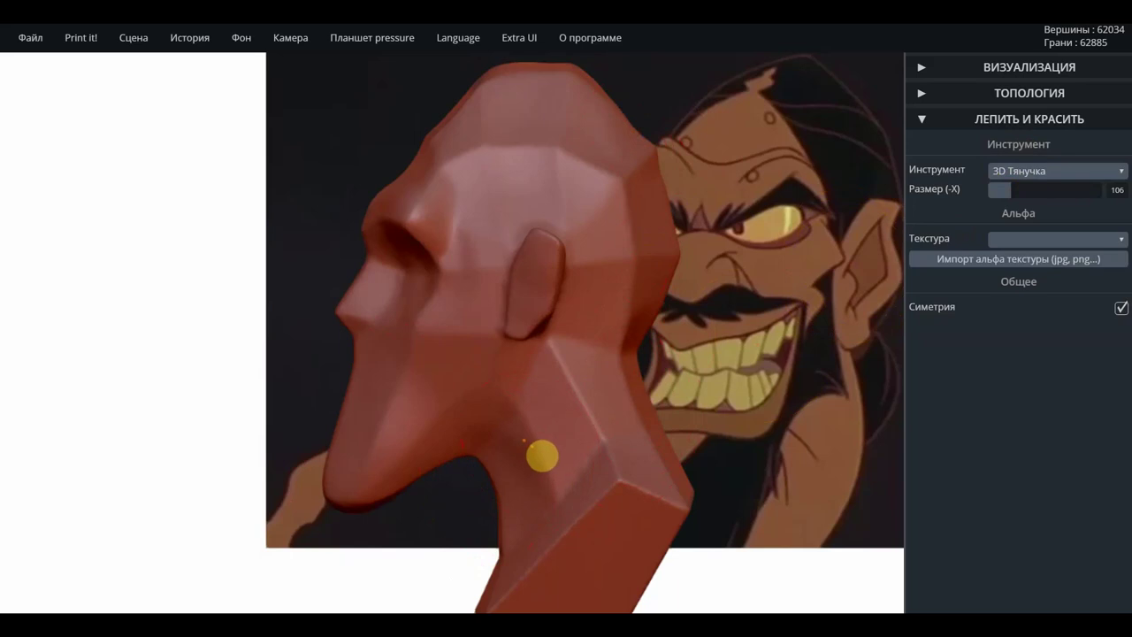
drag(498, 530, 518, 536)
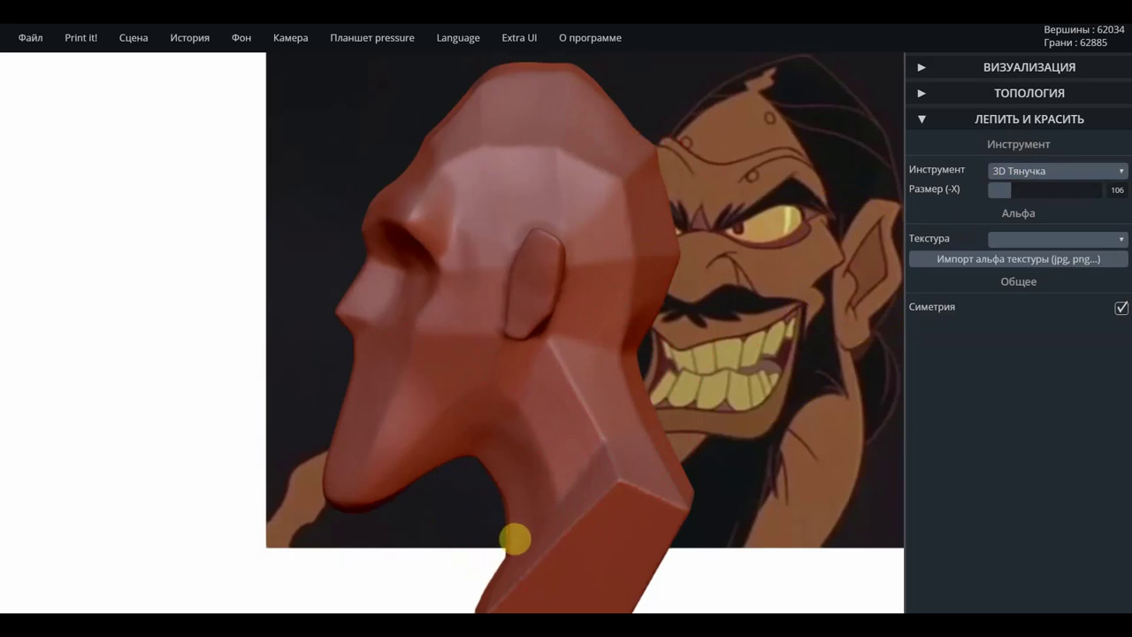
drag(656, 428, 810, 380)
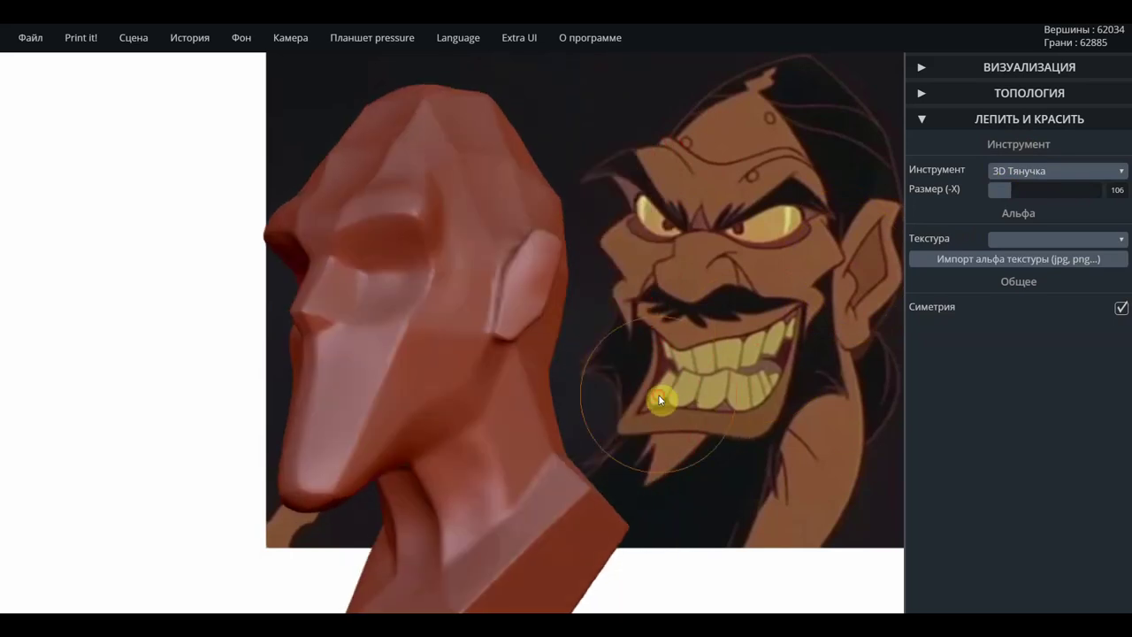
drag(662, 397, 813, 384)
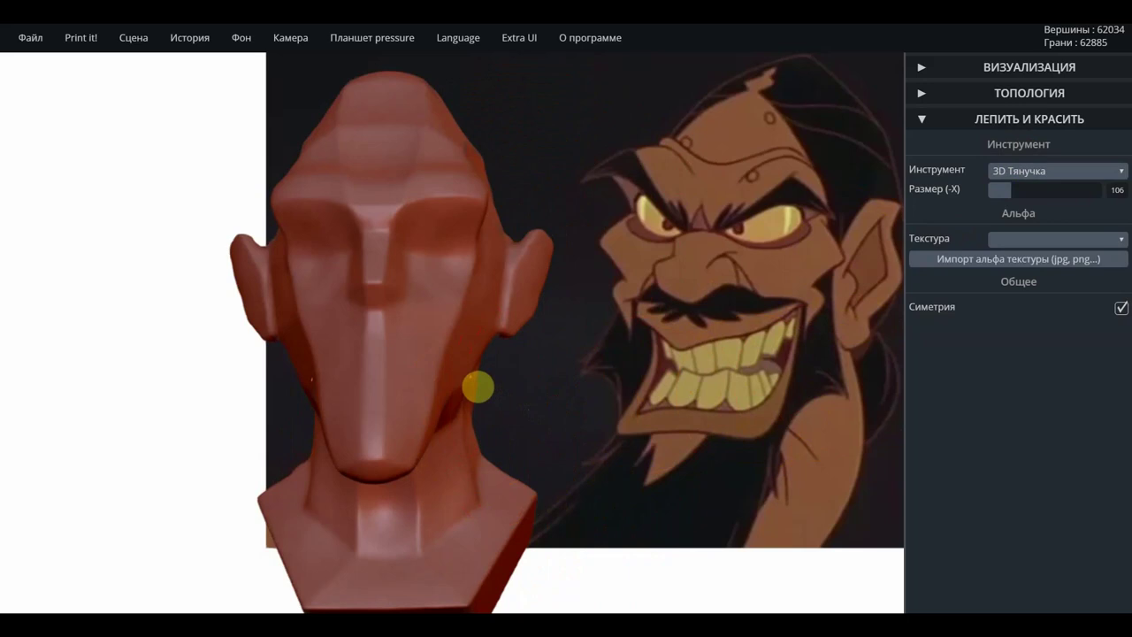
drag(523, 496, 539, 502)
mouse_move(575, 478)
mouse_down()
mouse_move(545, 483)
mouse_move(549, 473)
mouse_move(557, 503)
mouse_move(543, 455)
mouse_move(521, 493)
mouse_move(574, 460)
mouse_move(548, 494)
mouse_move(616, 472)
mouse_move(589, 492)
mouse_move(616, 485)
mouse_up()
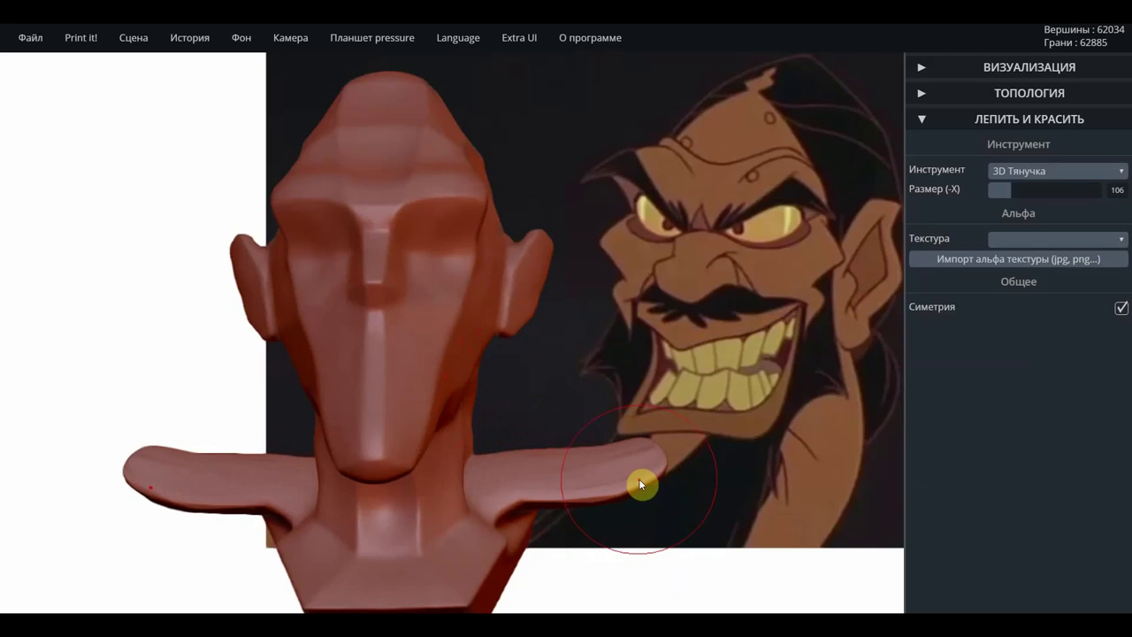
key(ctrl+z)
key(ctrl+z)
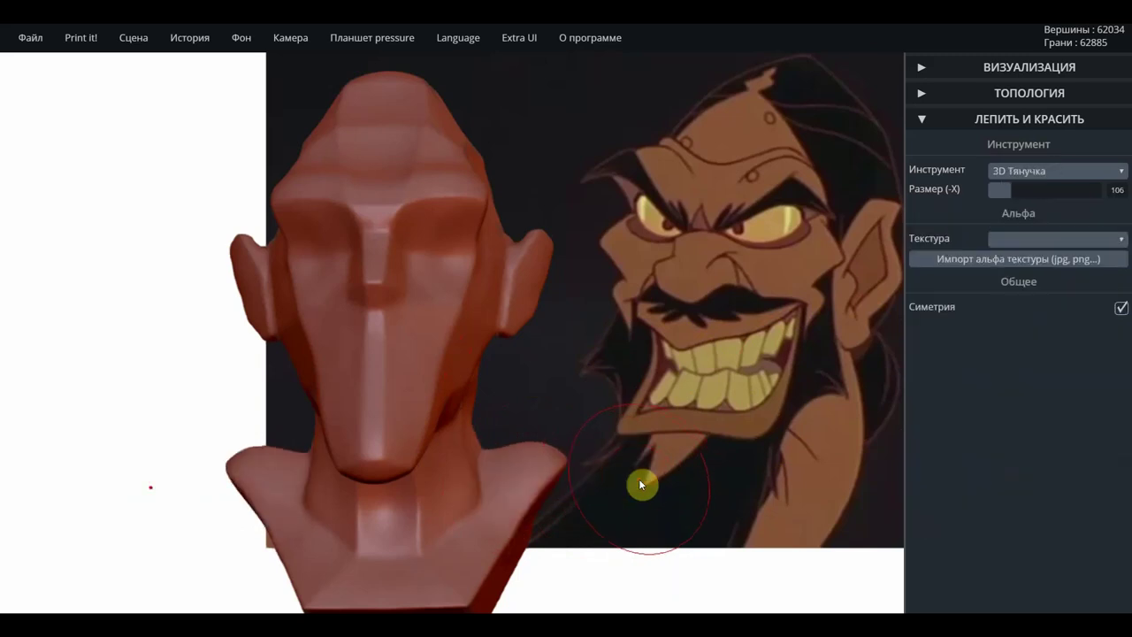
key(ctrl+z)
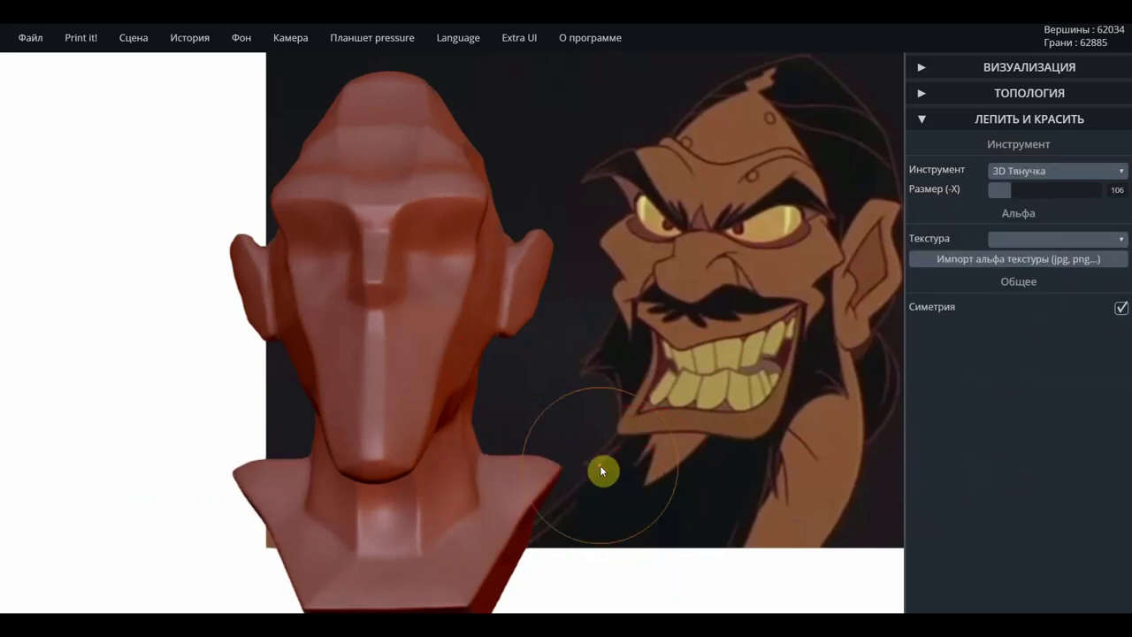
Pull the neck, throat and shoulders of the bust into a broader shape with 3D Тянучка.
drag(472, 523, 460, 462)
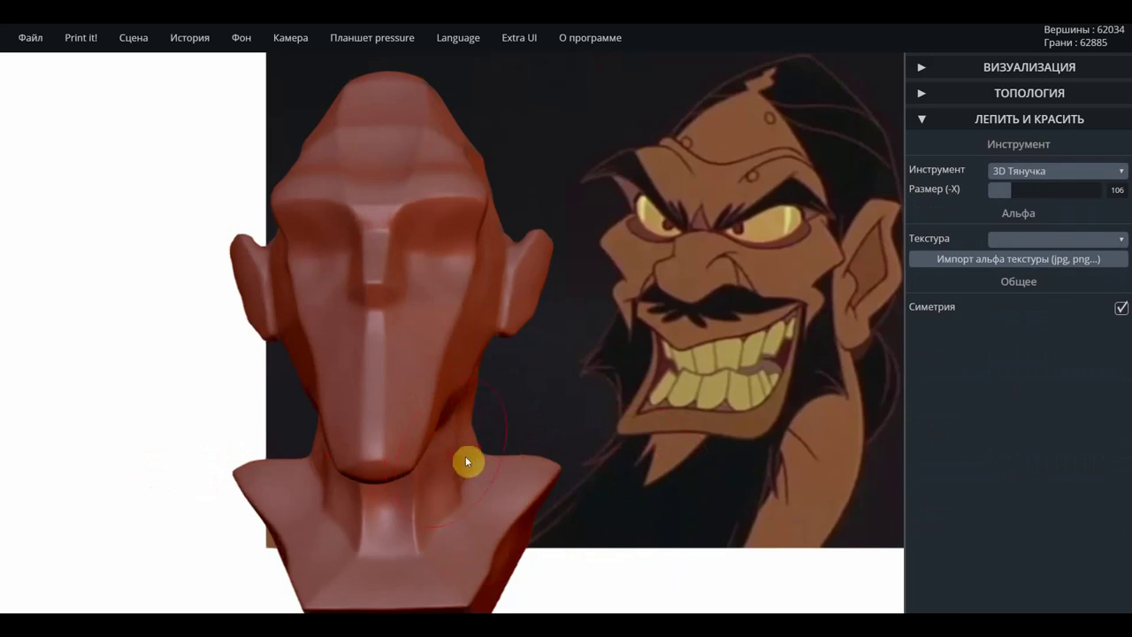
drag(483, 444, 474, 444)
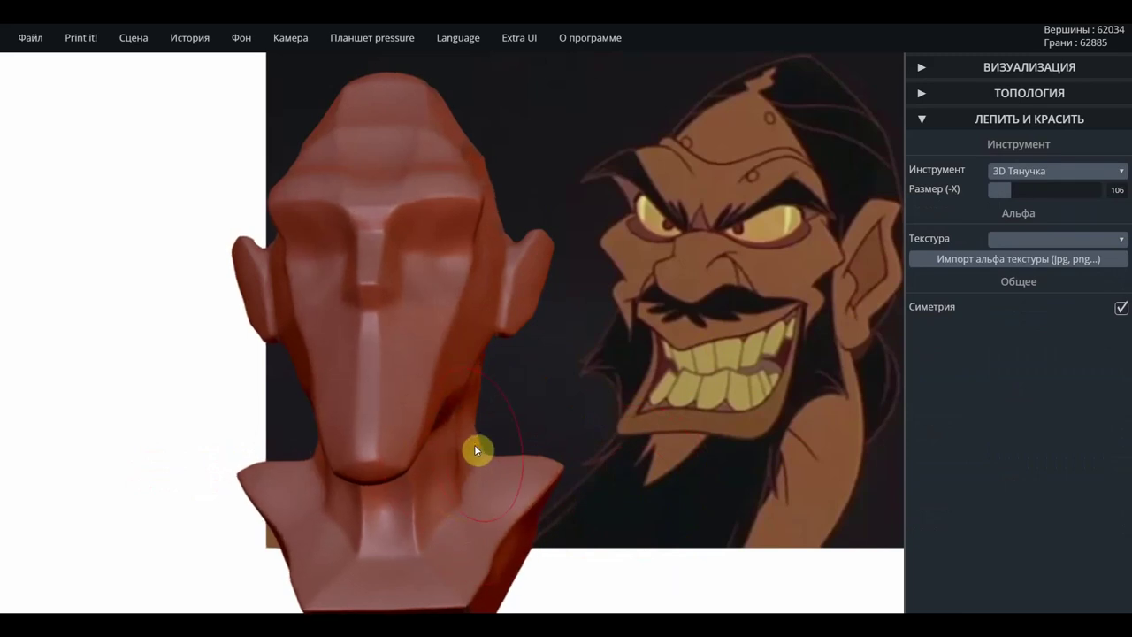
mouse_move(419, 540)
mouse_down()
mouse_move(427, 533)
mouse_move(427, 543)
mouse_up()
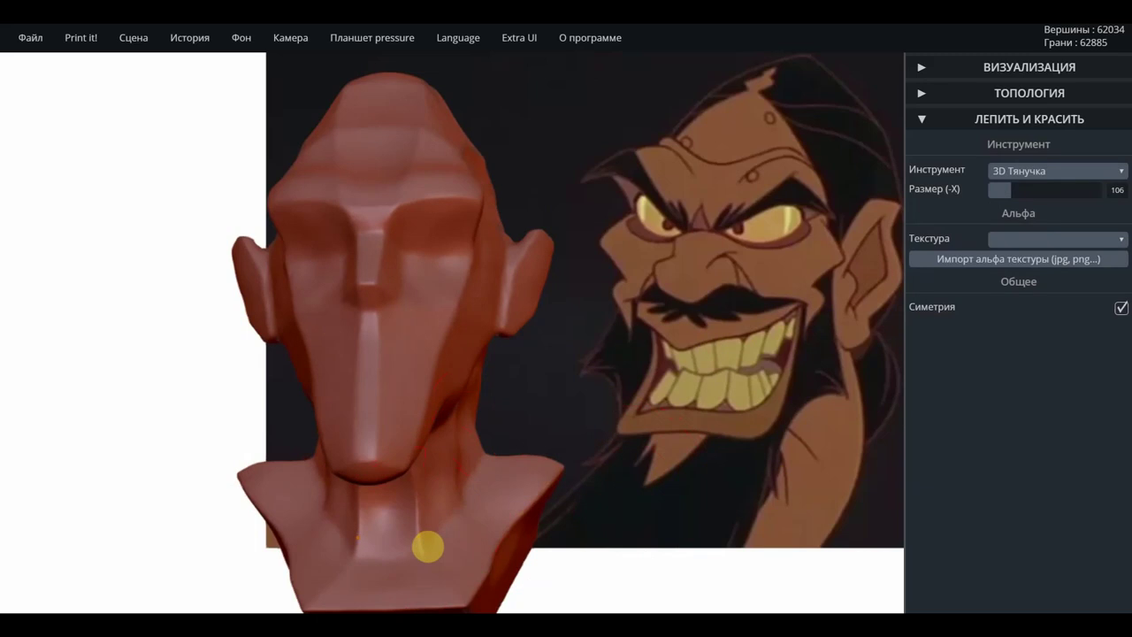
drag(543, 448, 551, 486)
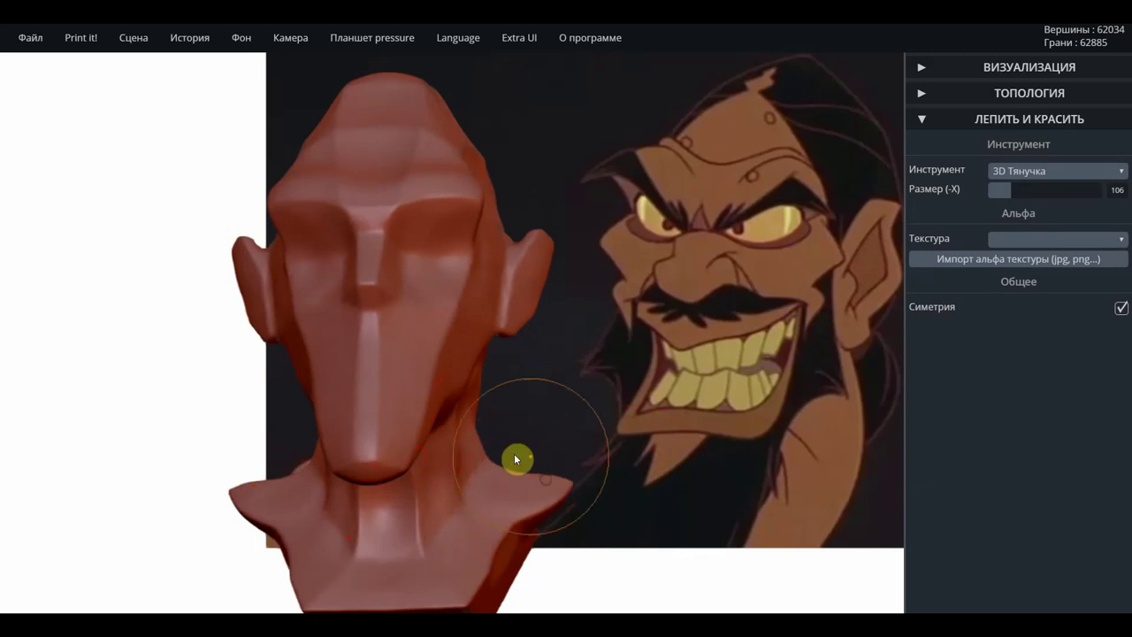
right_drag(486, 451, 278, 449)
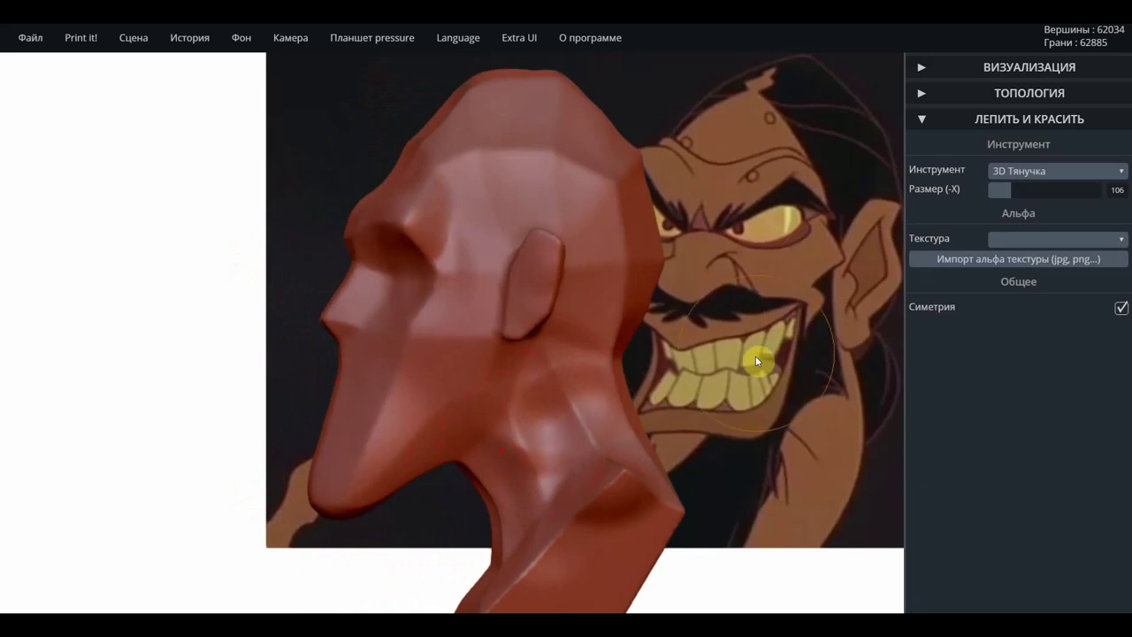
mouse_move(566, 433)
shift+mouse_down()
mouse_move(555, 475)
mouse_move(530, 468)
mouse_move(513, 515)
mouse_move(492, 475)
mouse_move(521, 513)
mouse_move(652, 465)
mouse_move(614, 495)
mouse_move(592, 539)
shift+mouse_up()
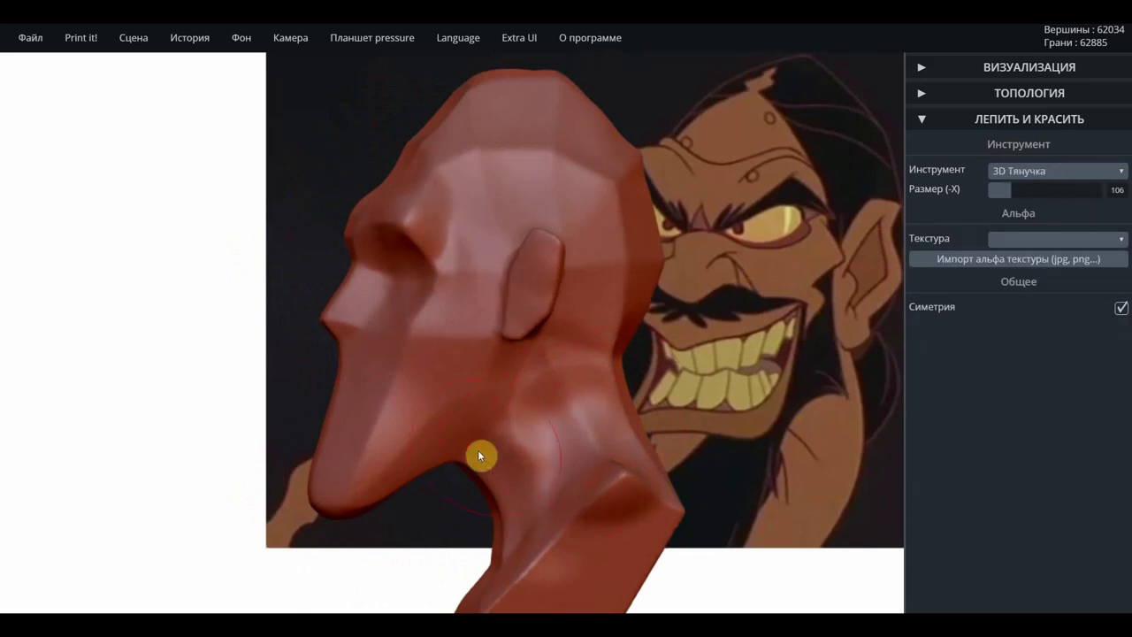
drag(480, 469, 597, 385)
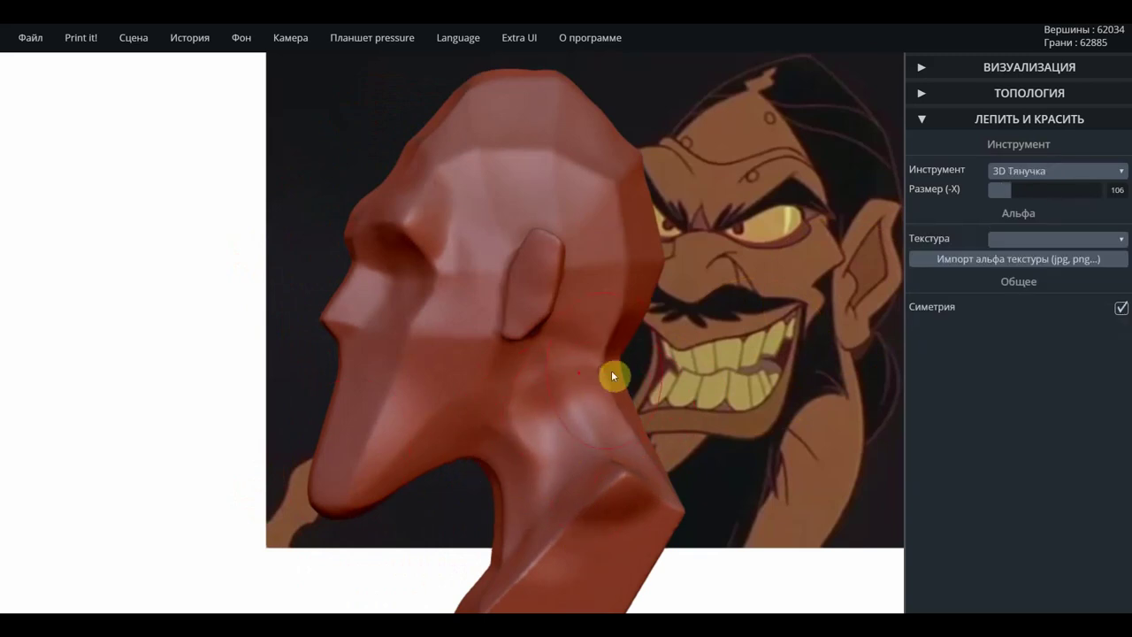
mouse_move(612, 379)
mouse_down()
mouse_move(749, 380)
mouse_move(674, 391)
mouse_move(816, 395)
mouse_up()
Smooth the neck and left brow area with the Shift smoothing brush (3D Сгладить).
key(shift)
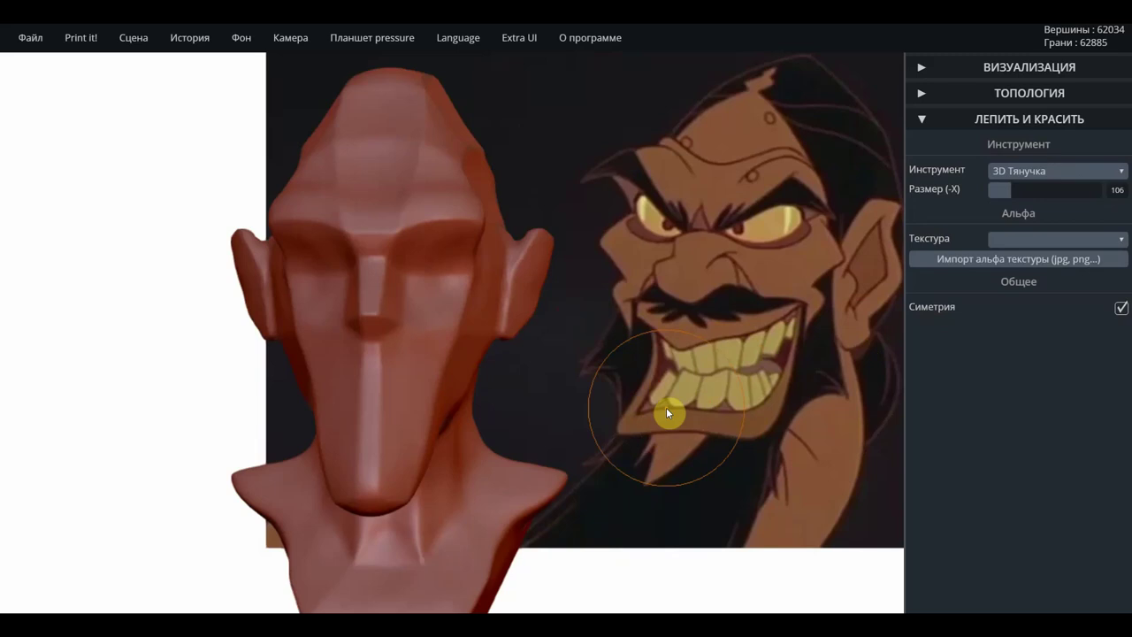
key(Left)
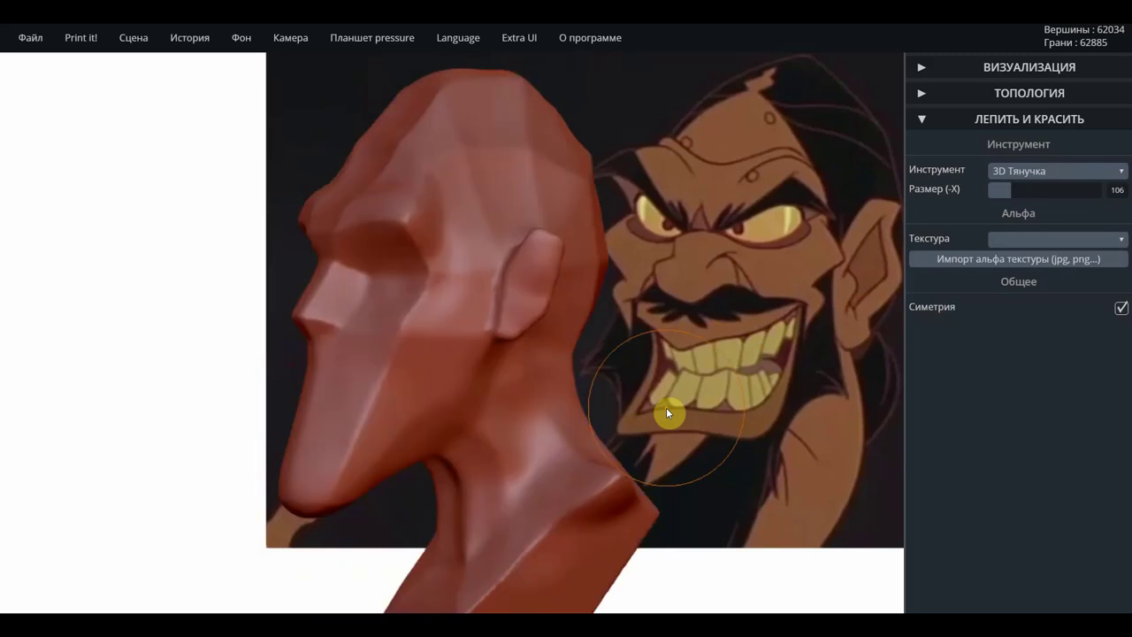
key(Left)
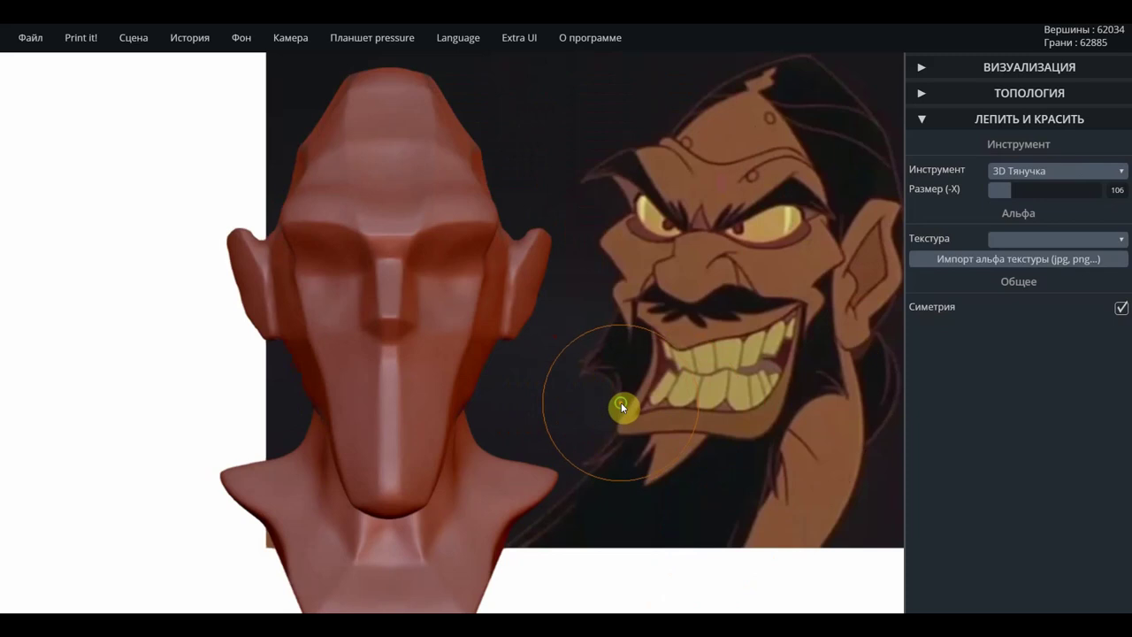
middle_drag(620, 405, 759, 398)
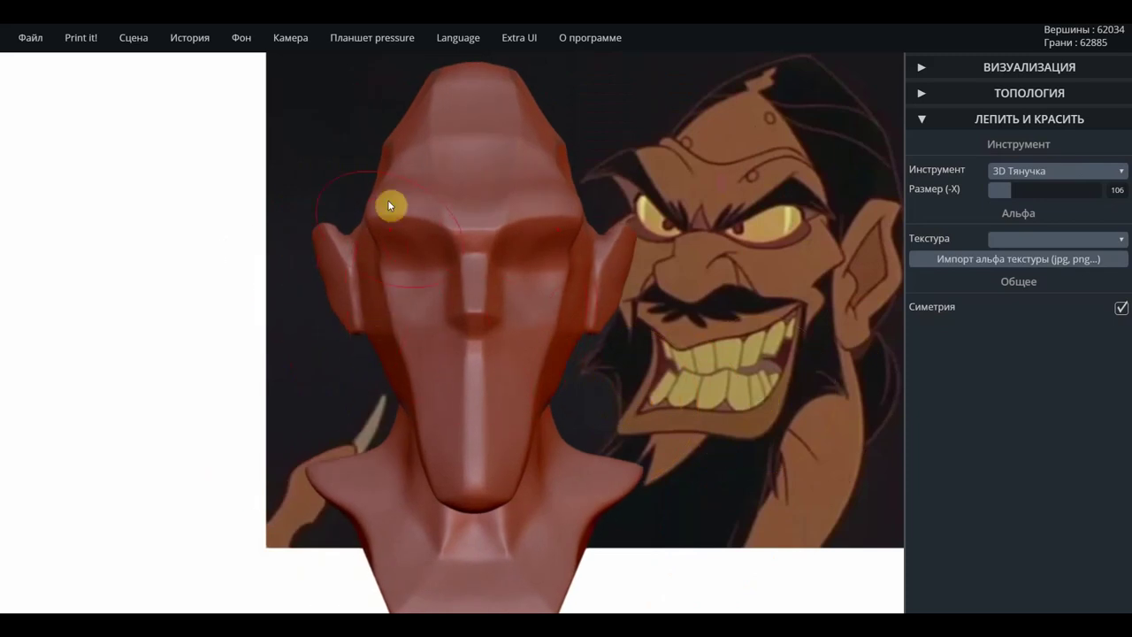
key(shift)
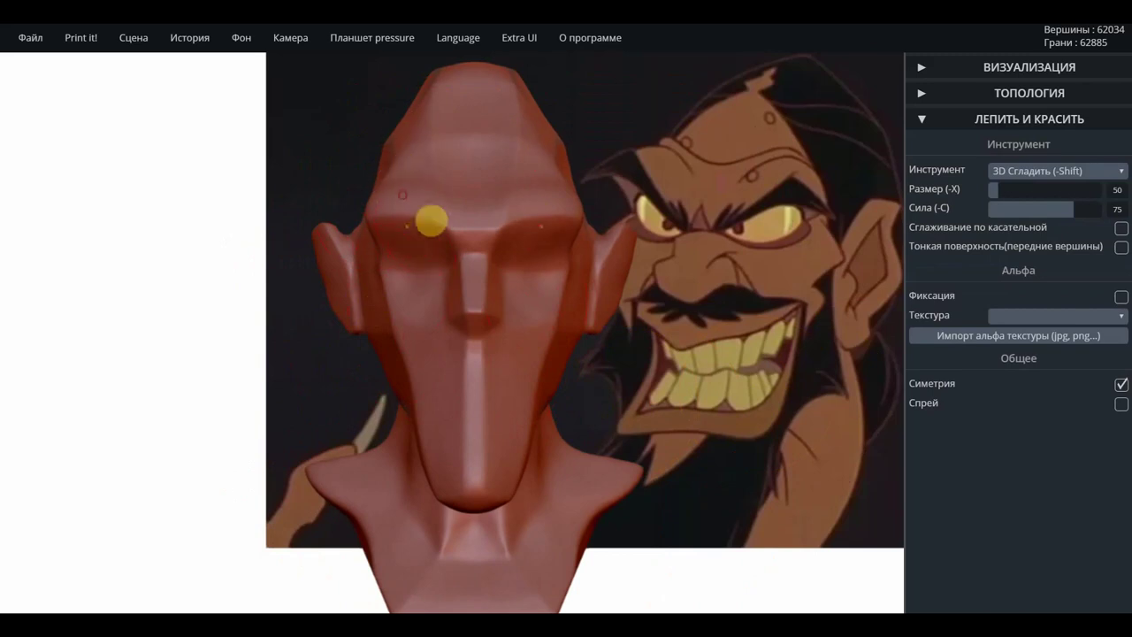
mouse_move(431, 220)
mouse_down()
mouse_move(389, 278)
mouse_move(407, 309)
mouse_move(375, 210)
mouse_move(437, 480)
mouse_move(479, 515)
mouse_move(569, 298)
mouse_move(571, 222)
mouse_move(581, 245)
mouse_move(595, 233)
mouse_move(573, 145)
mouse_move(565, 156)
mouse_move(665, 233)
mouse_up()
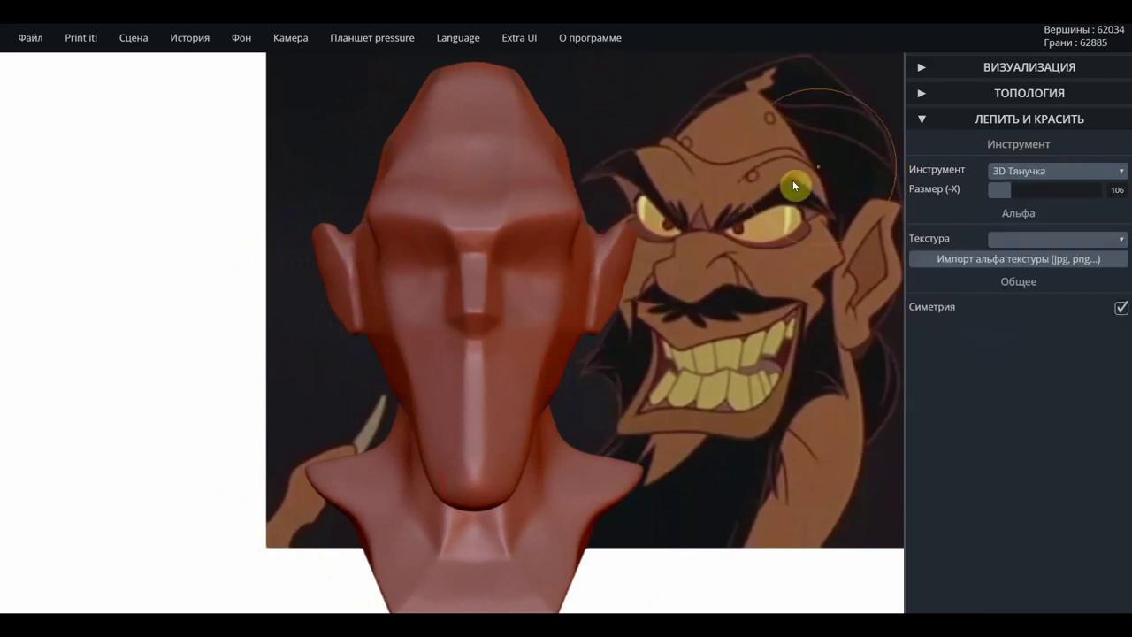
Set 3D Кисть to size 29 and strength 19, then stroke in raised brows and cheeks.
click(1092, 166)
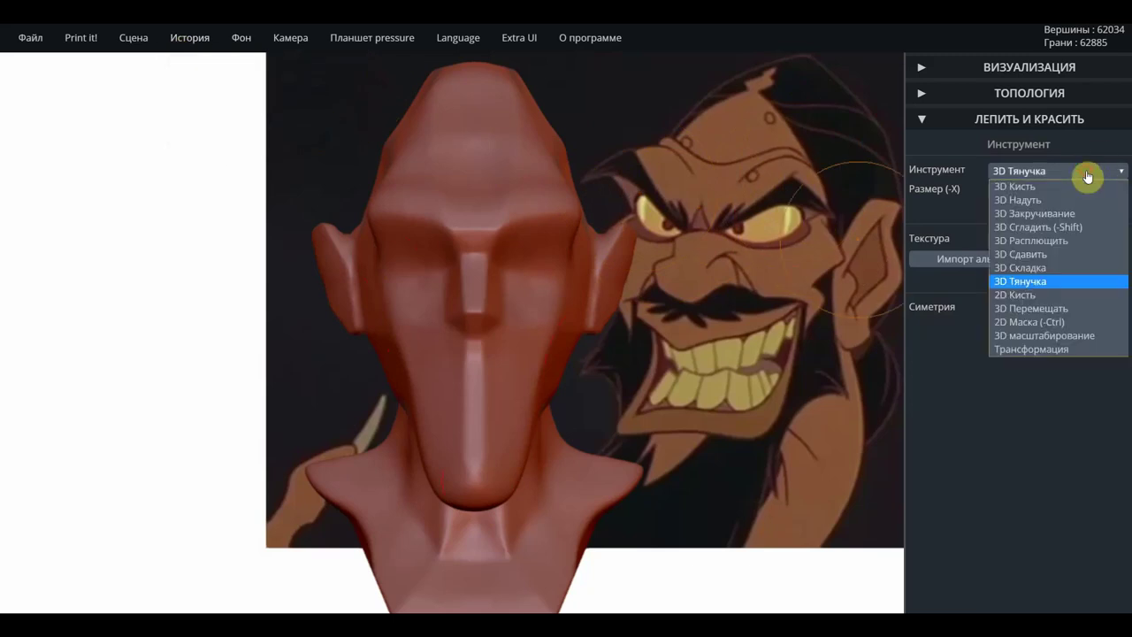
click(1021, 187)
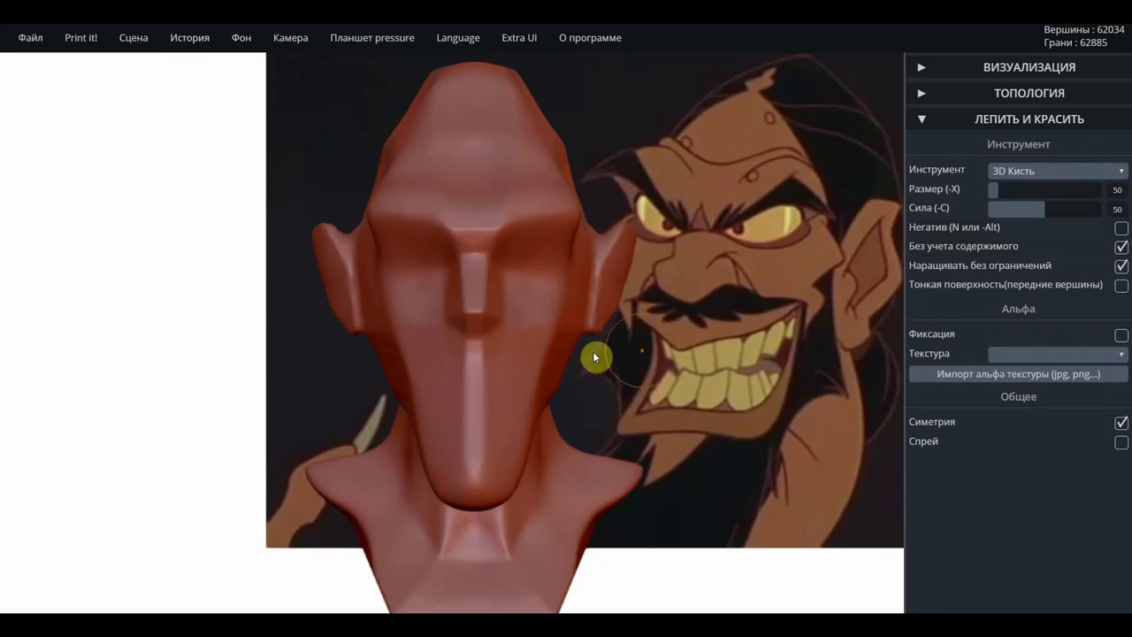
key(c)
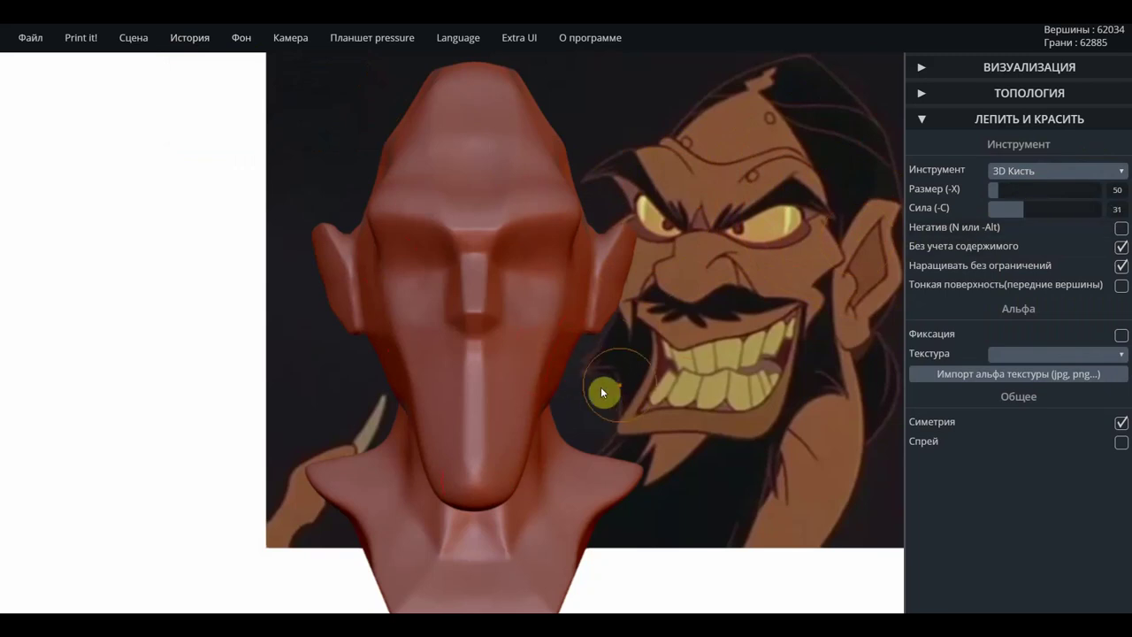
key(c)
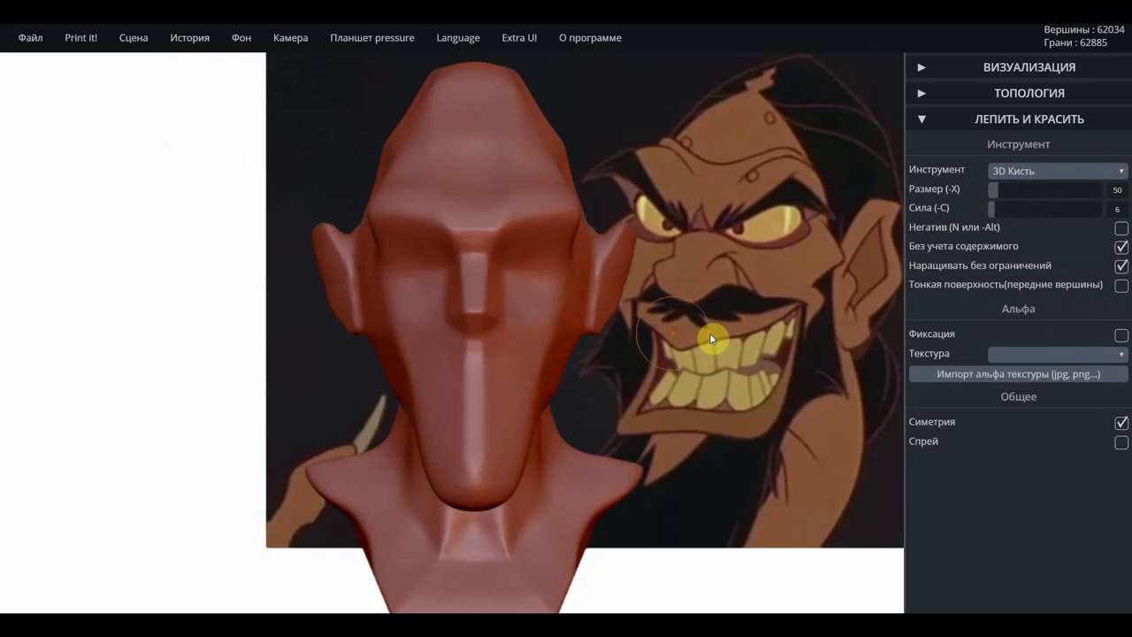
key(x)
mouse_move(683, 334)
mouse_down()
mouse_move(584, 359)
mouse_move(533, 348)
mouse_move(462, 305)
mouse_up()
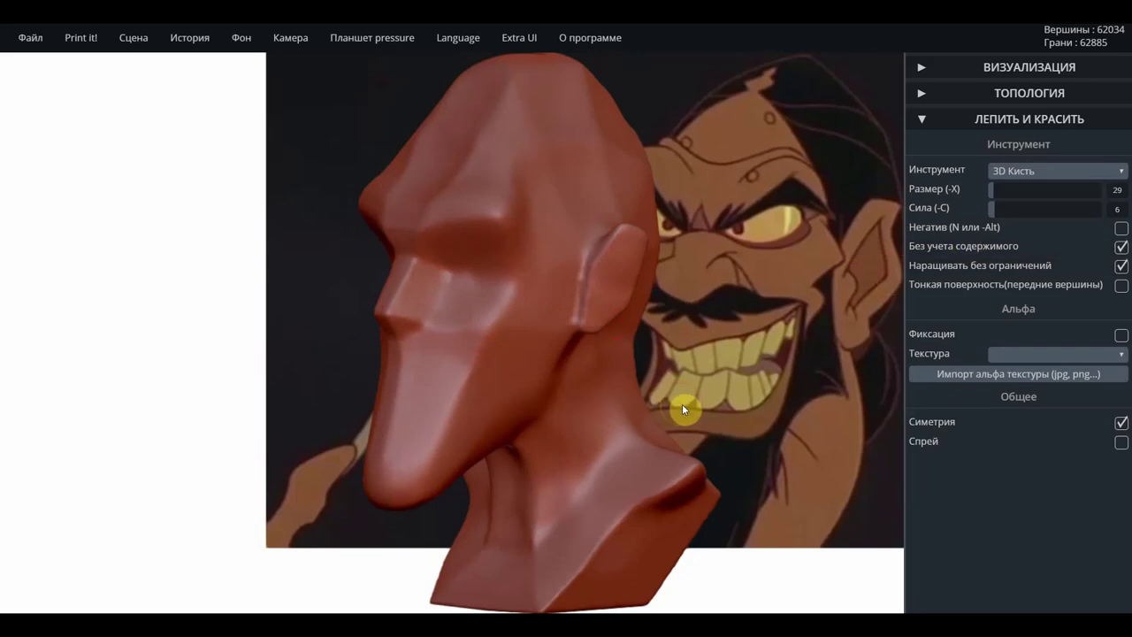
key(c)
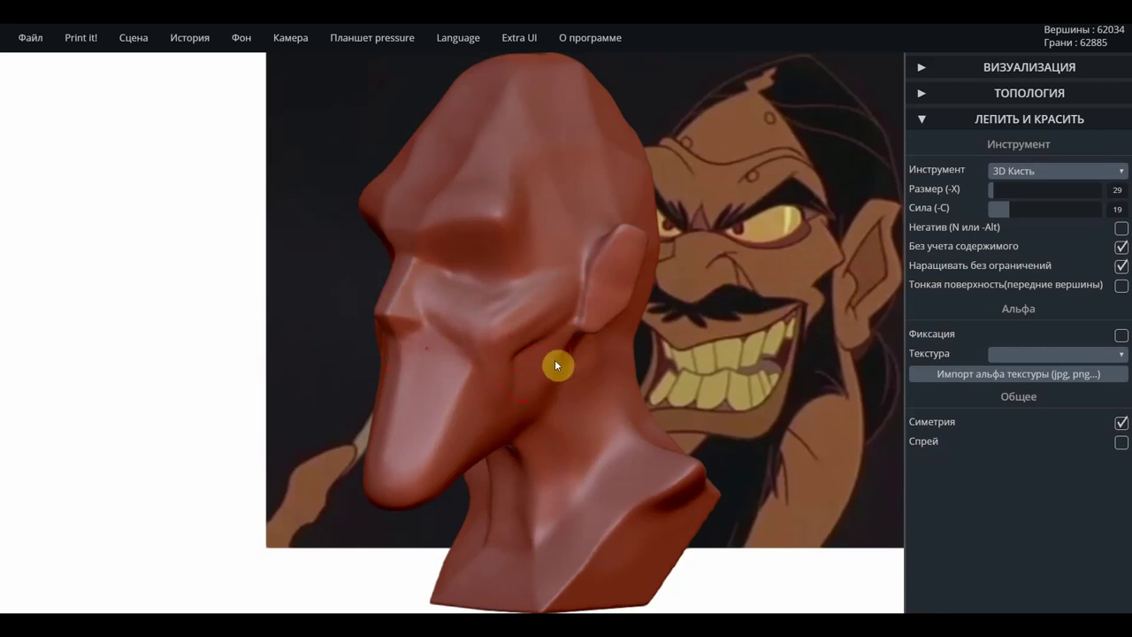
drag(288, 364, 475, 333)
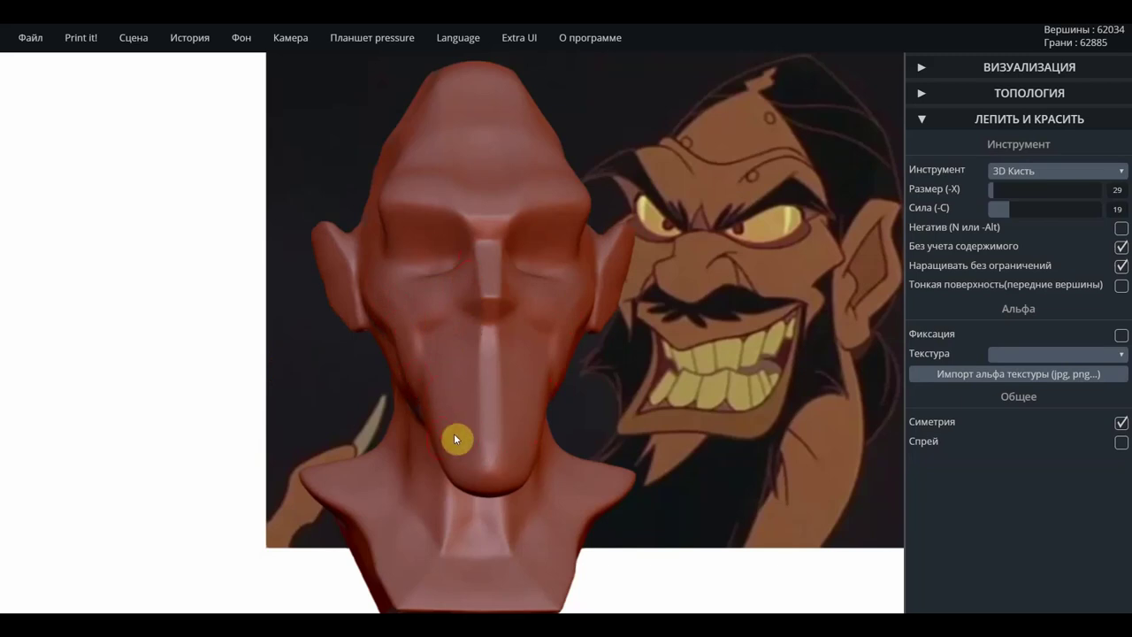
Select 3D Надуть in negative mode, carve a test groove below the nose, then smooth it away.
click(1065, 173)
click(1030, 202)
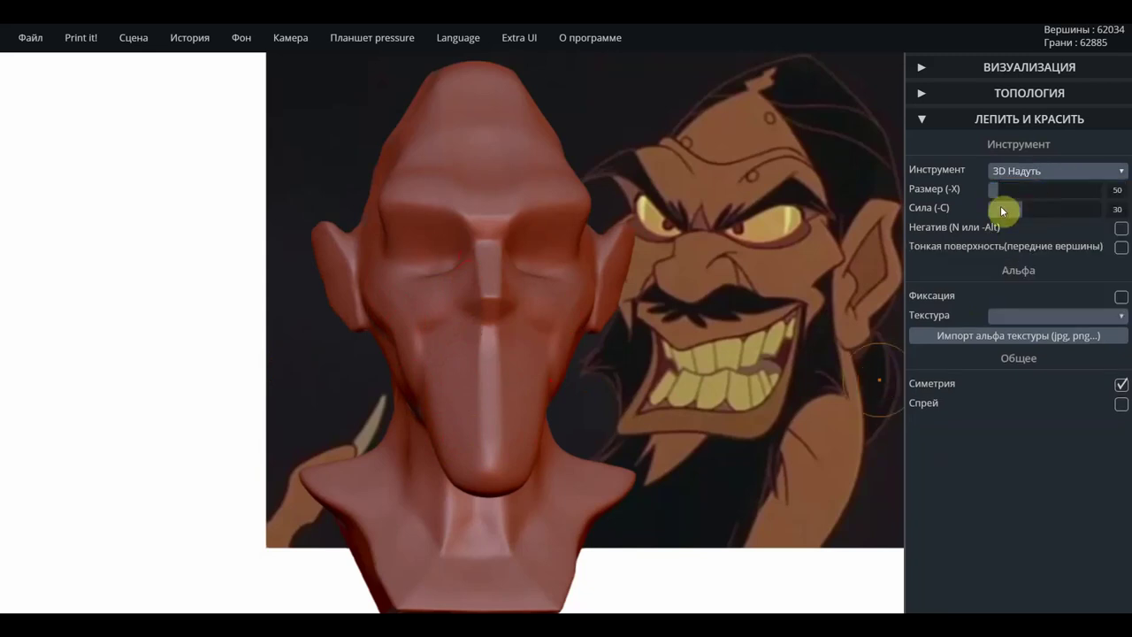
key(n)
mouse_move(466, 386)
mouse_down()
mouse_move(500, 380)
mouse_move(465, 389)
mouse_up()
key(n)
scroll(469, 386, up, 3)
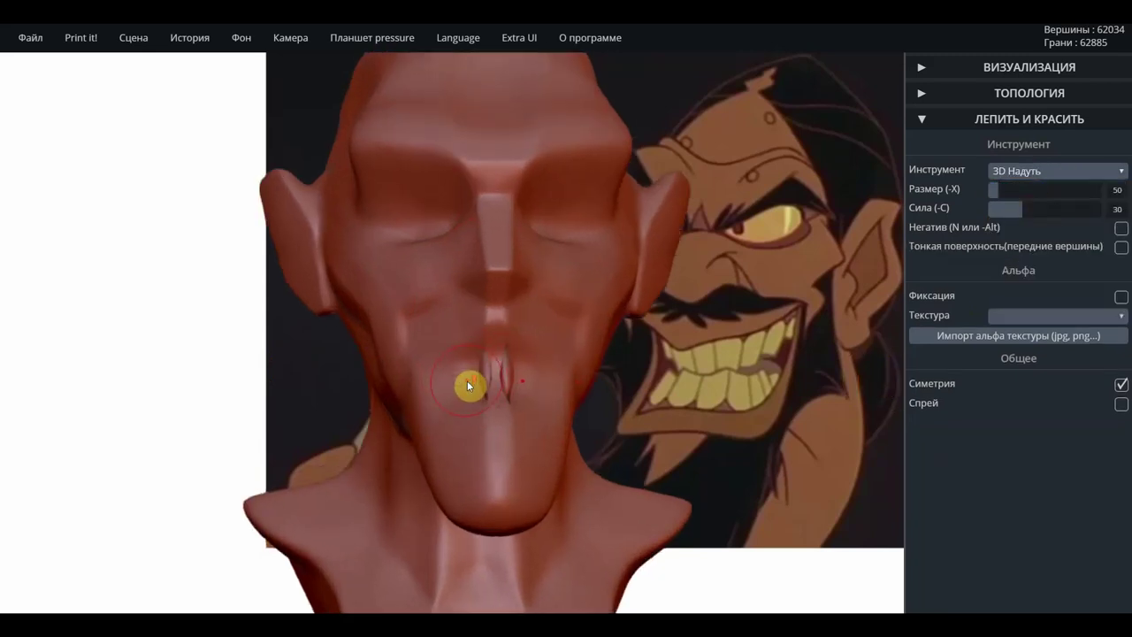
scroll(473, 386, up, 2)
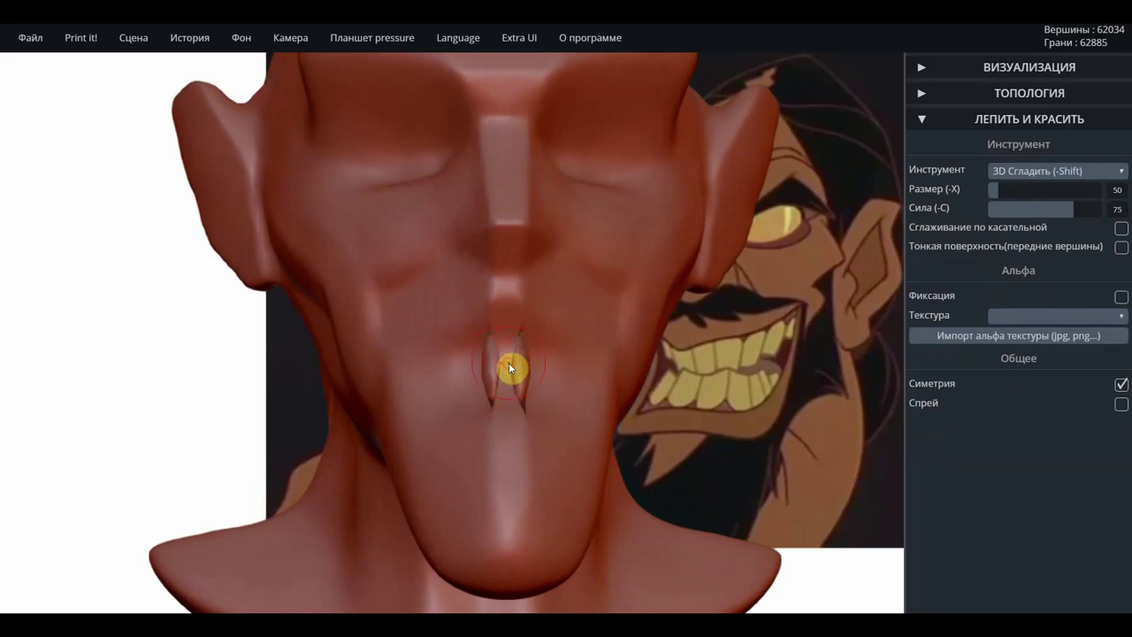
shift+drag(507, 368, 499, 320)
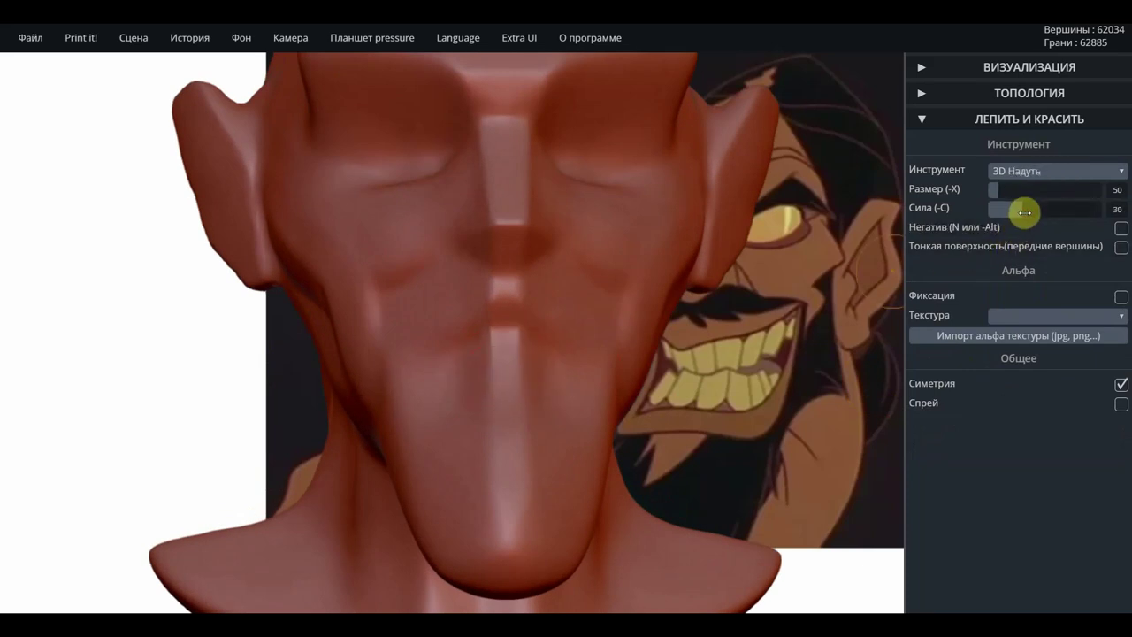
Lower inflate strength to 14 and carve symmetric grooves plus the mouth slit below the nose.
drag(1022, 208, 1001, 212)
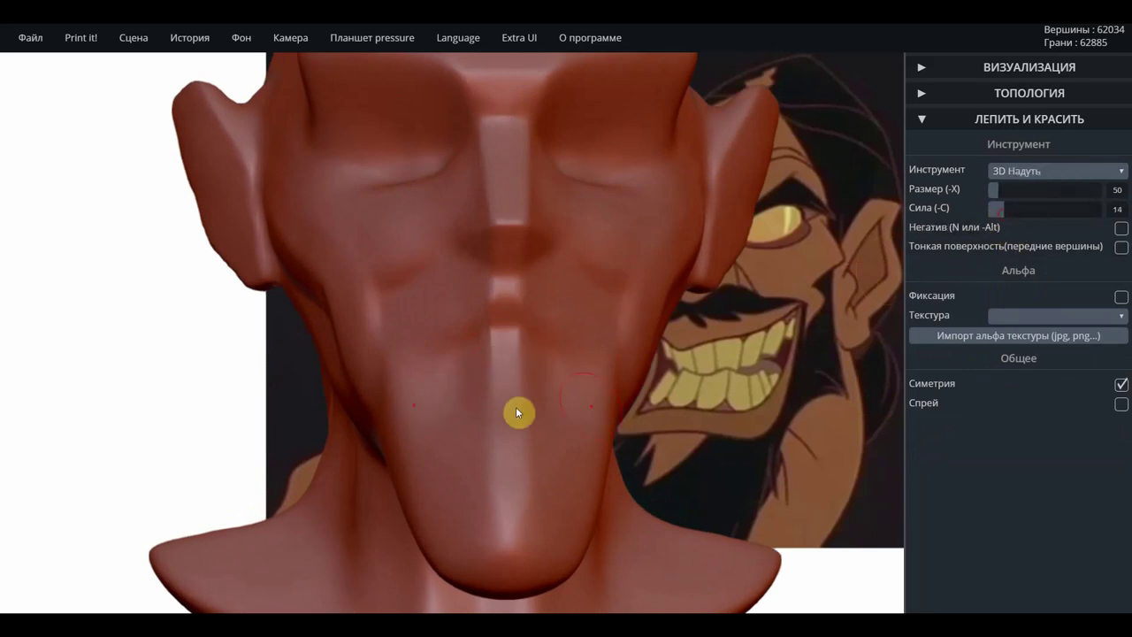
key(n)
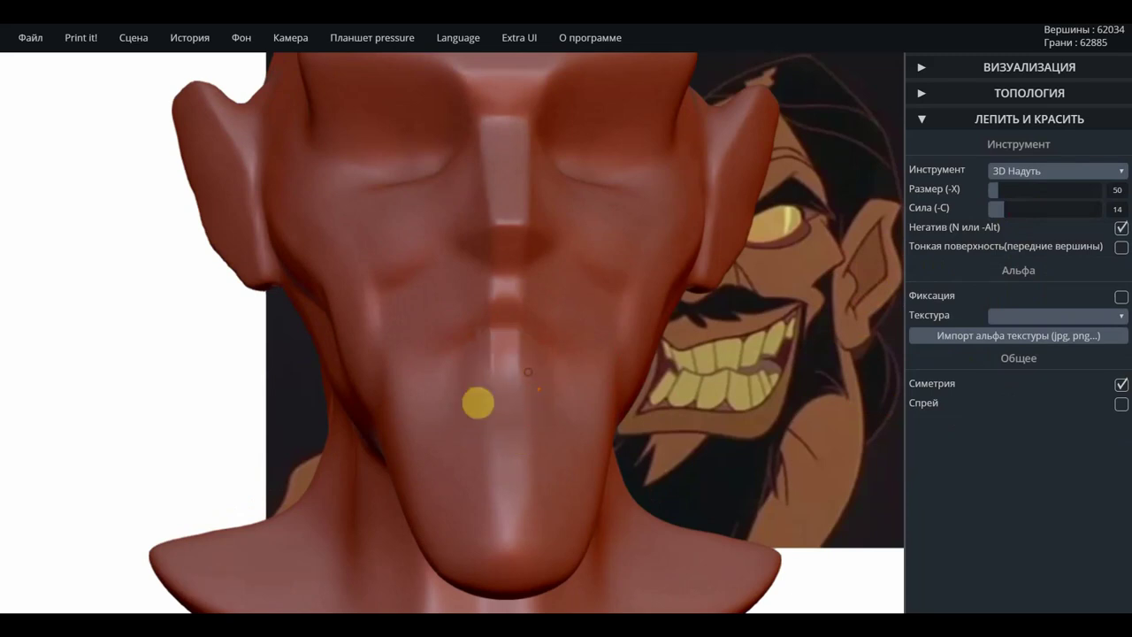
mouse_move(513, 369)
mouse_down()
mouse_move(457, 390)
mouse_move(469, 392)
mouse_up()
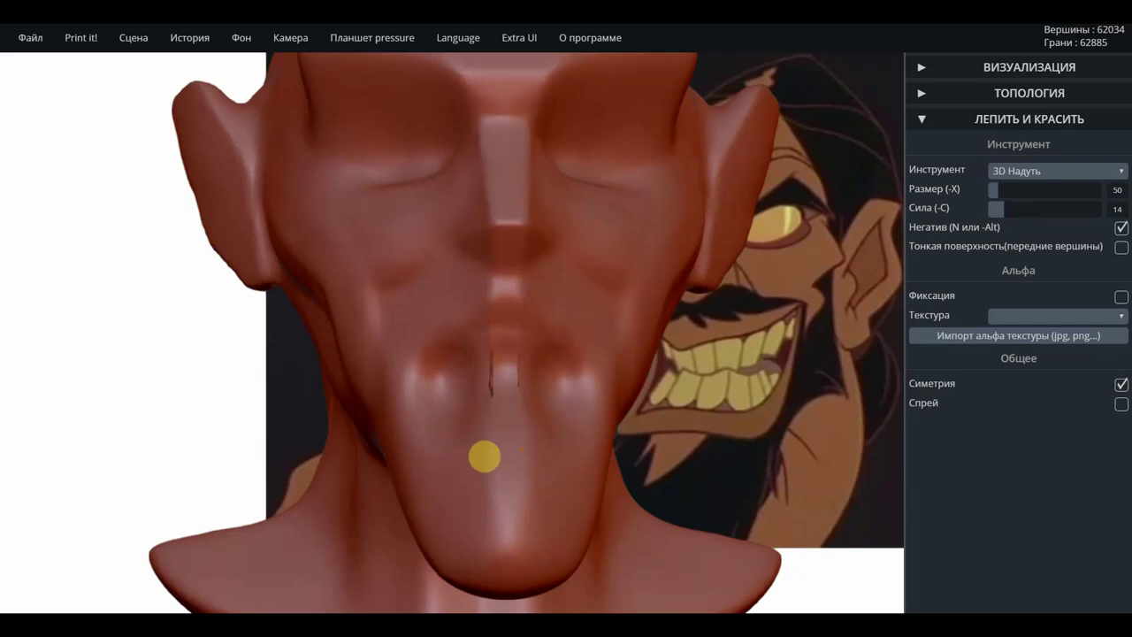
mouse_move(465, 435)
mouse_down()
mouse_move(512, 401)
mouse_move(505, 383)
mouse_move(505, 445)
mouse_move(503, 392)
mouse_move(518, 376)
mouse_up()
key(n)
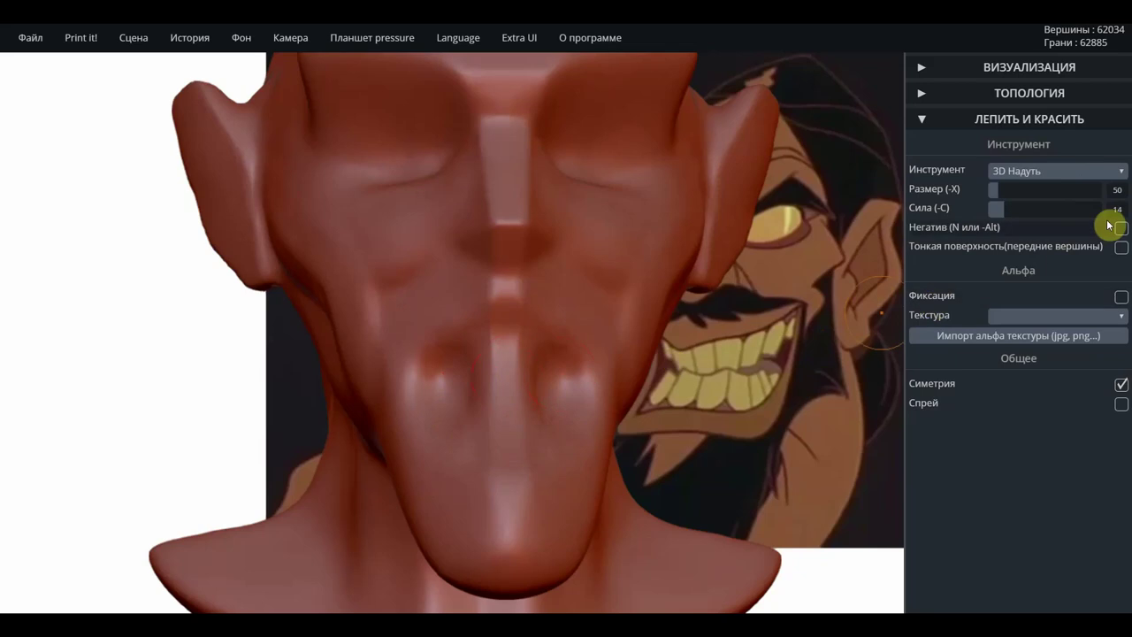
click(1118, 171)
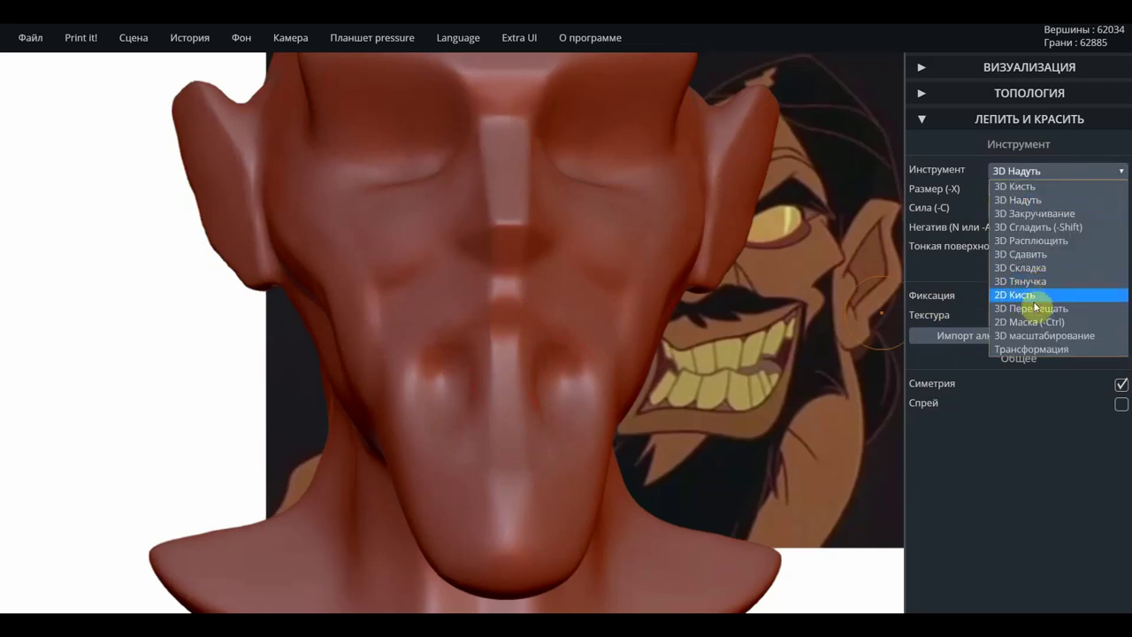
Crease the lower lip and a line along the chin with 3D Crease.
click(1036, 268)
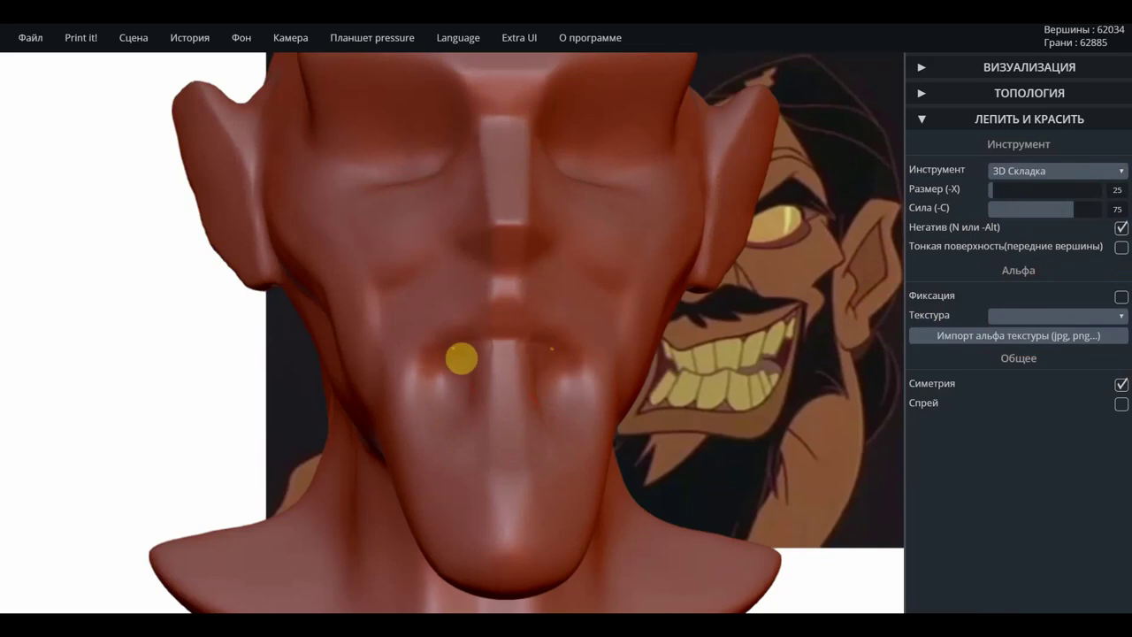
click(586, 389)
mouse_move(565, 457)
mouse_down()
mouse_move(449, 458)
mouse_move(437, 419)
mouse_move(452, 449)
mouse_move(556, 470)
mouse_up()
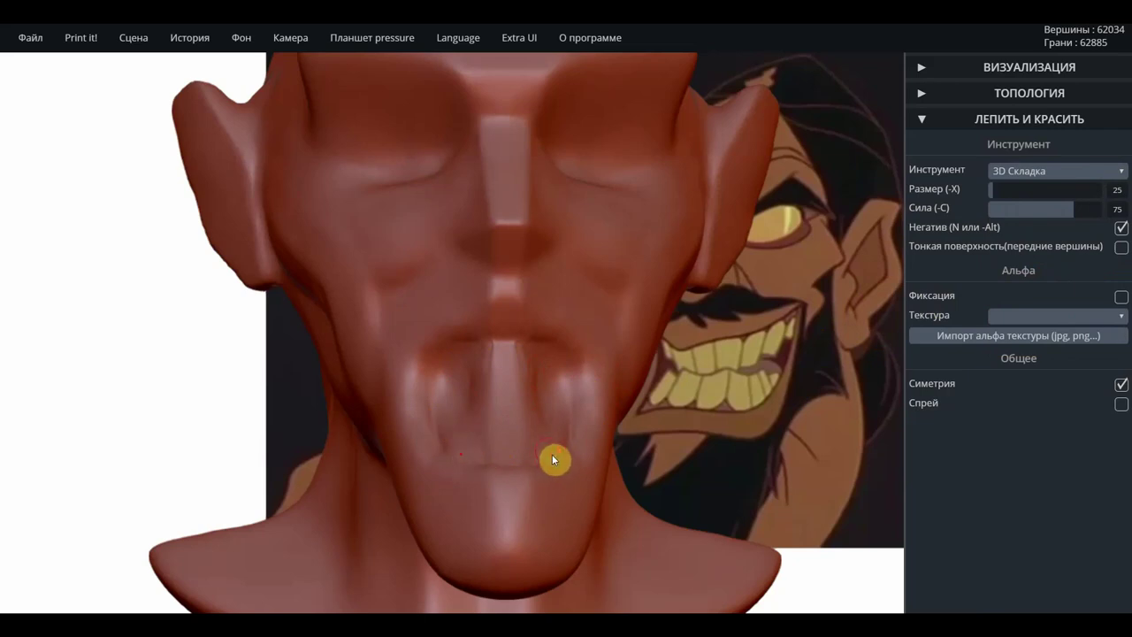
Enlarge the brush and smooth the inside of the mouth cavity with 3D Сгладить.
scroll(554, 459, down, 2)
drag(650, 454, 358, 466)
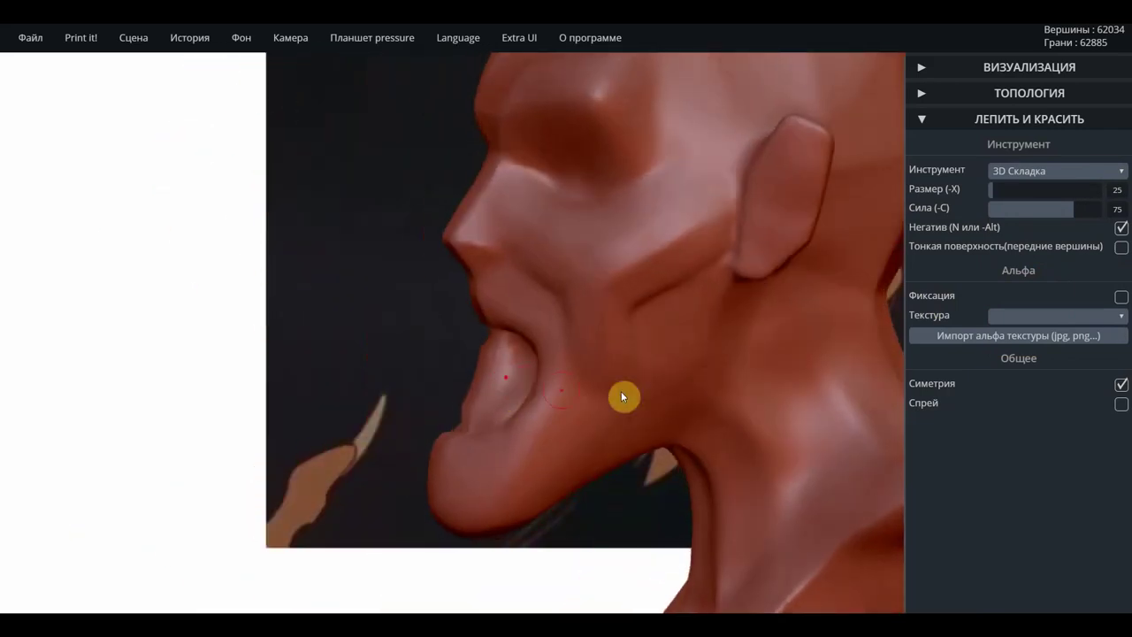
mouse_move(576, 384)
mouse_down()
mouse_move(770, 392)
mouse_move(419, 405)
mouse_move(266, 384)
mouse_move(450, 362)
mouse_up()
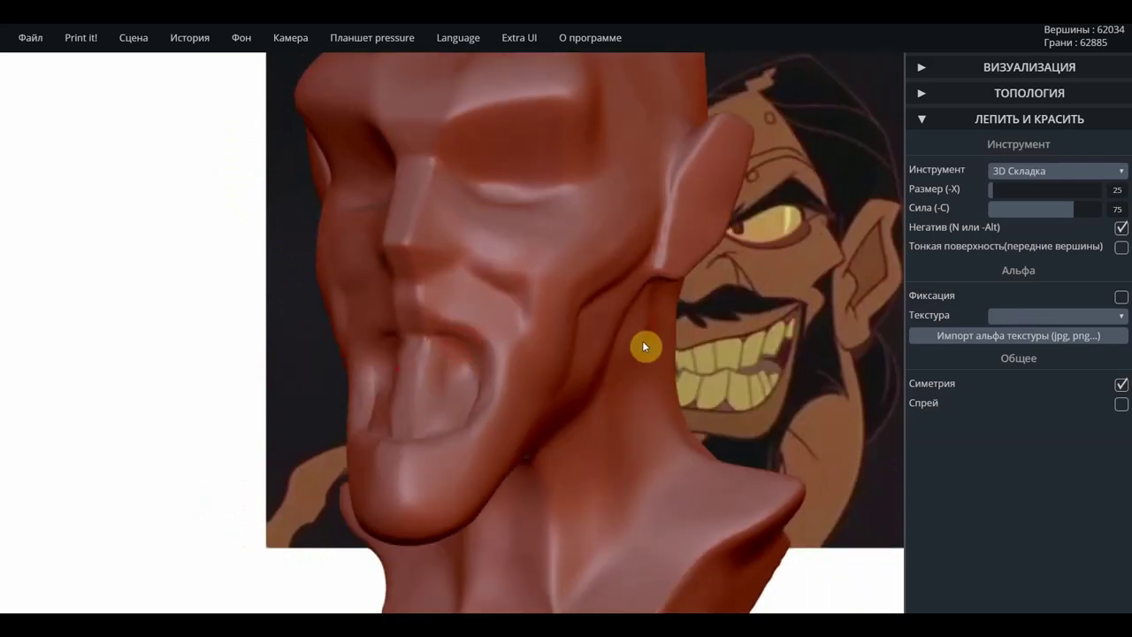
key(x)
key(shift)
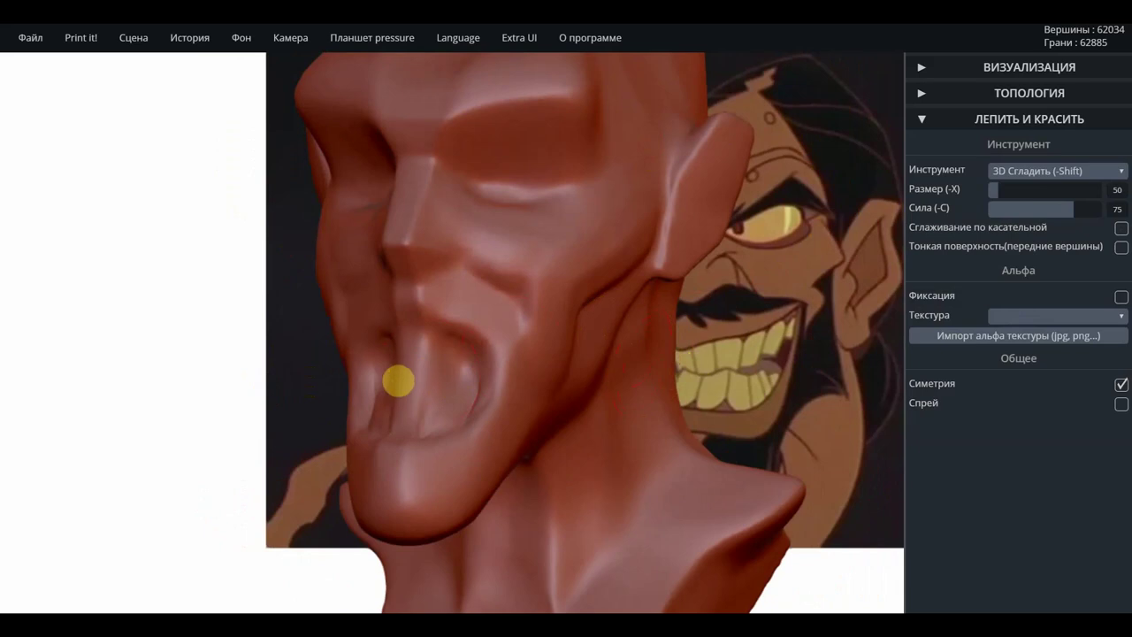
mouse_move(397, 380)
shift+mouse_down()
mouse_move(381, 404)
mouse_move(397, 366)
mouse_move(419, 424)
mouse_move(443, 386)
shift+mouse_up()
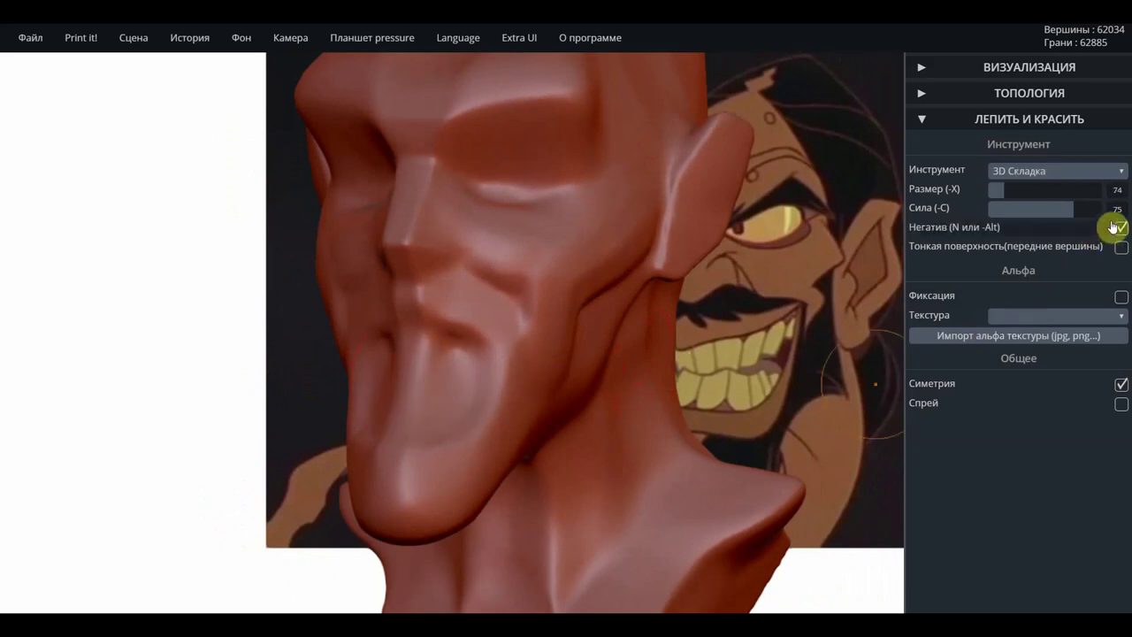
click(1096, 172)
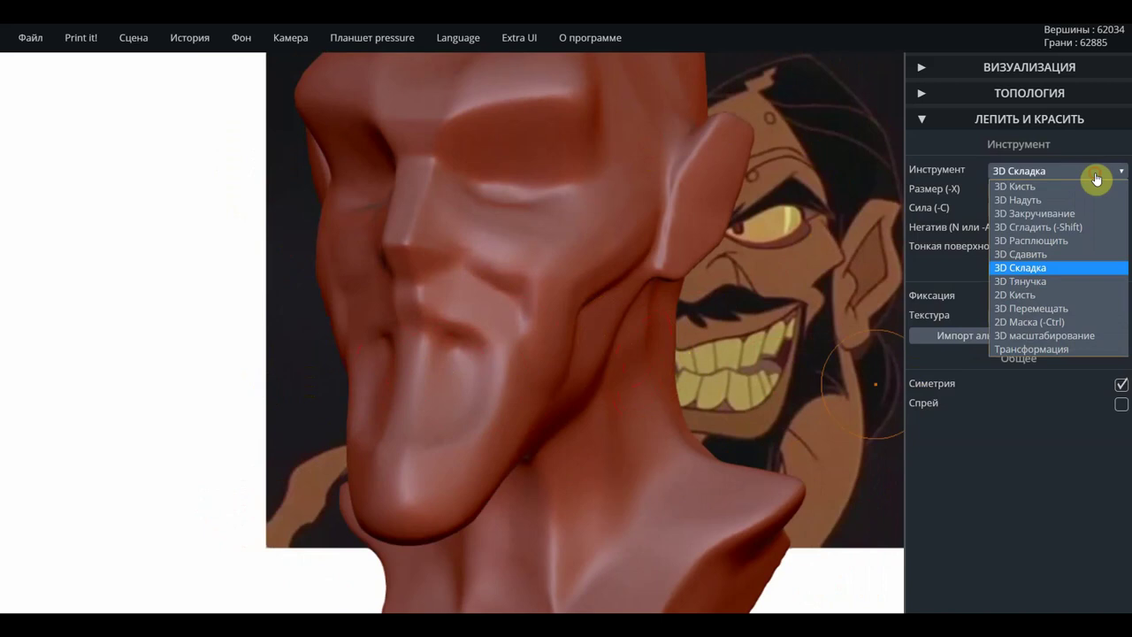
With 3D Drag at size 106, pull the lower lip down in profile so the mouth gapes.
click(1037, 281)
drag(235, 396, 228, 413)
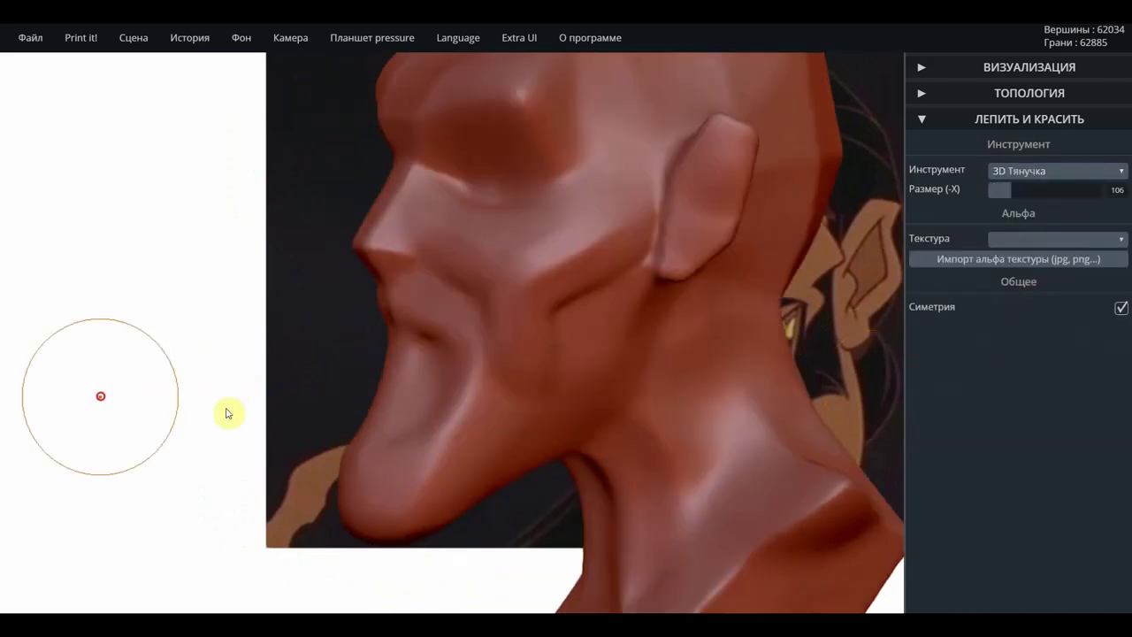
right_drag(378, 381, 395, 383)
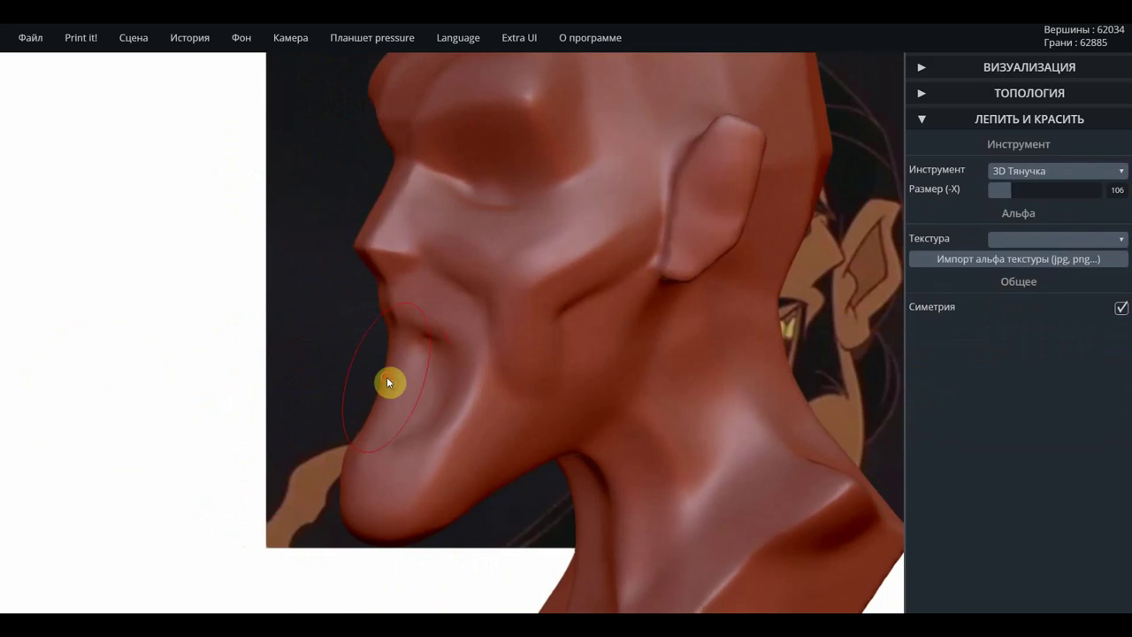
drag(389, 382, 451, 399)
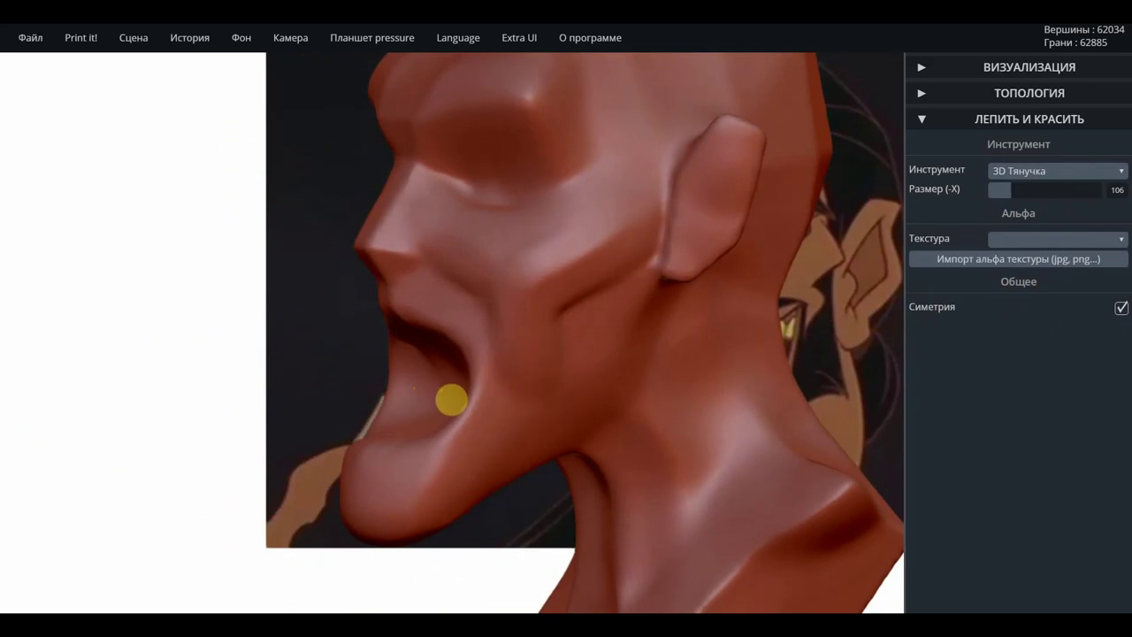
mouse_move(331, 392)
mouse_down()
mouse_move(331, 381)
mouse_move(490, 371)
mouse_move(504, 382)
mouse_move(465, 384)
mouse_move(460, 364)
mouse_up()
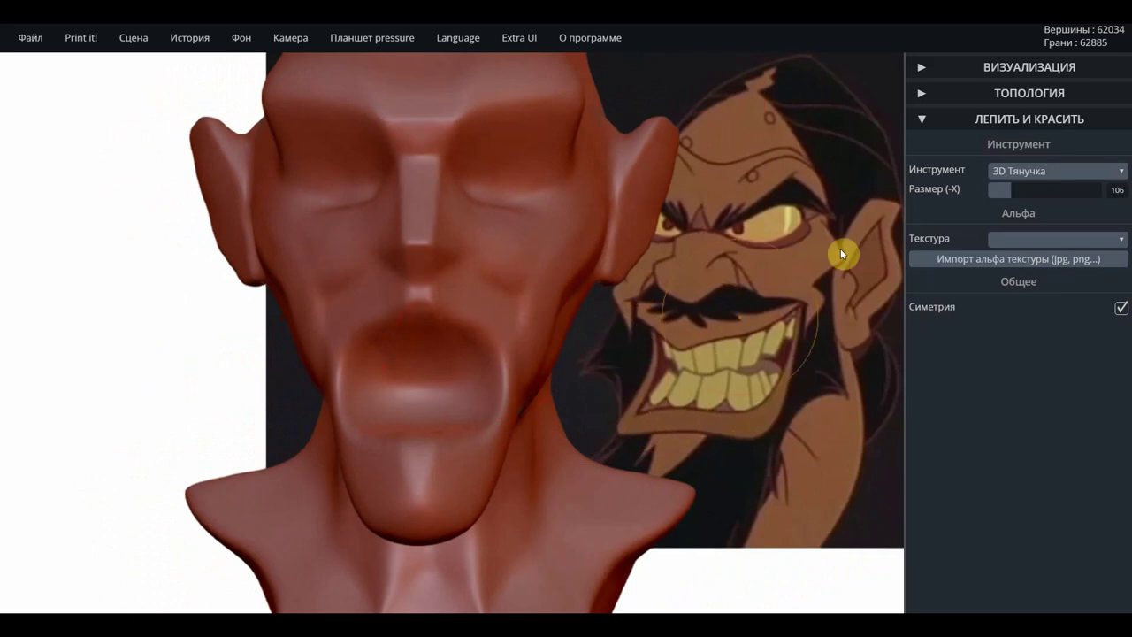
click(1064, 171)
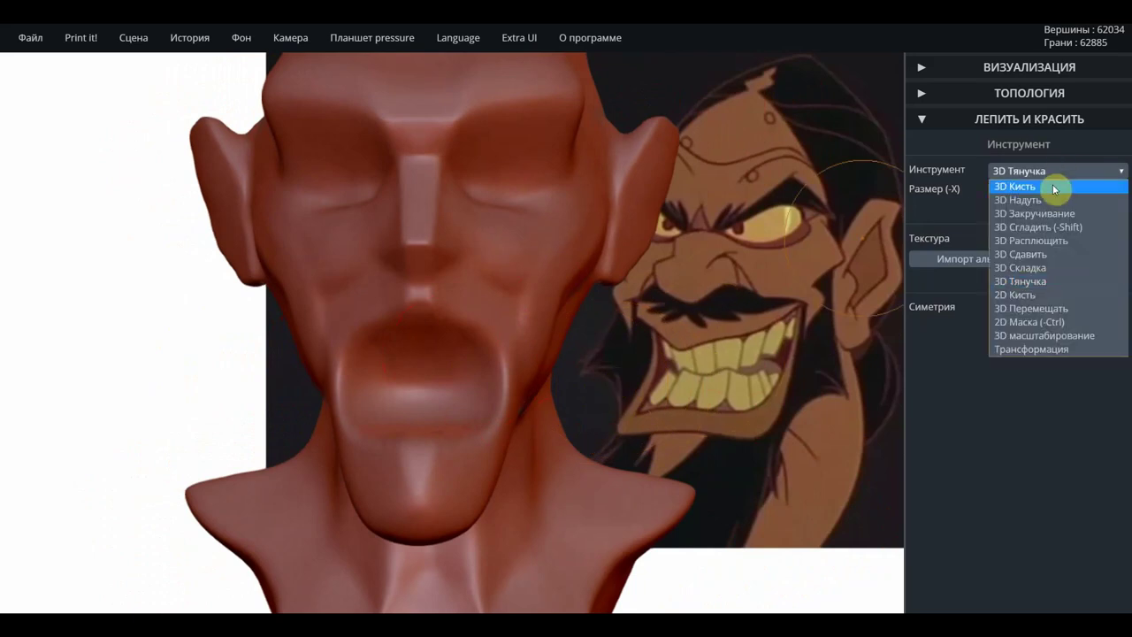
Carve a crease along the lower lip with 3D Inflate at size 35, strength 19.
click(1033, 200)
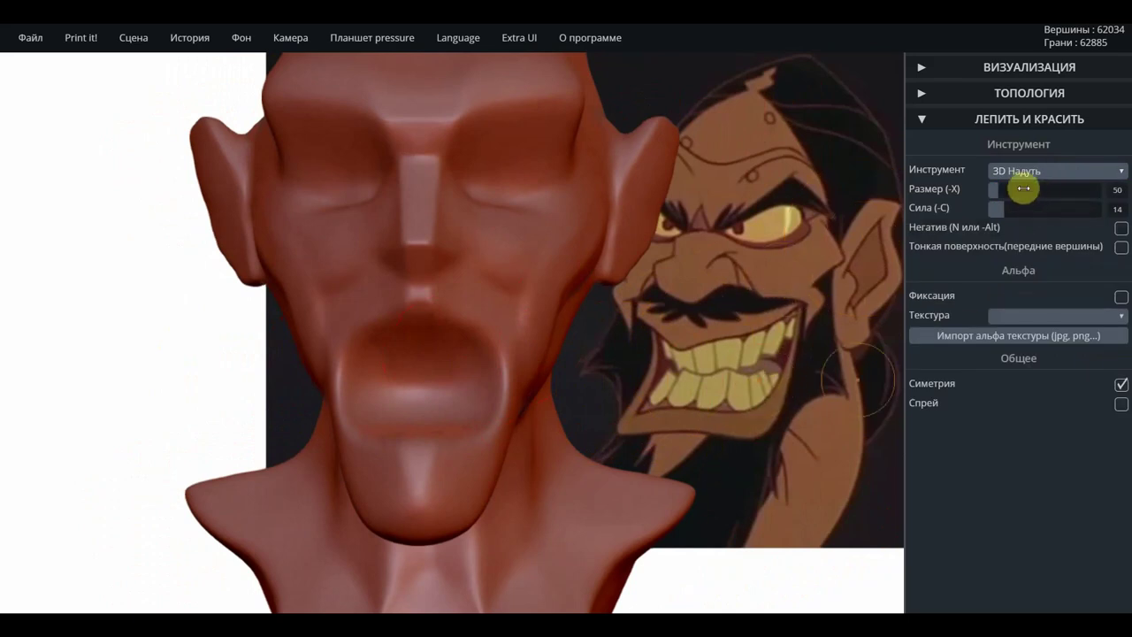
drag(1023, 188, 995, 189)
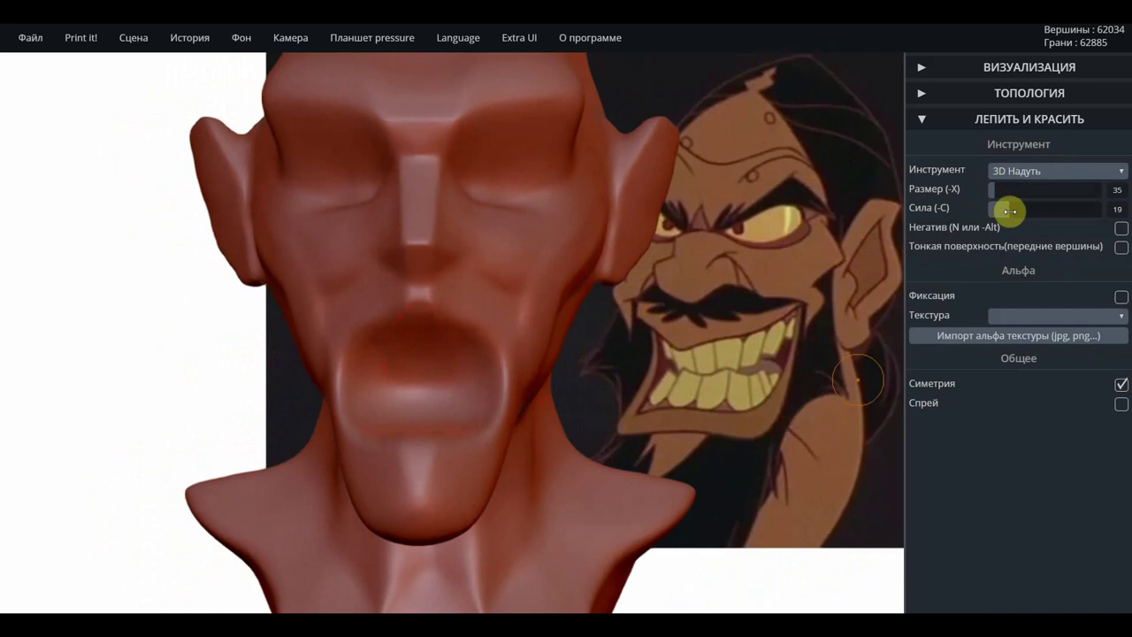
mouse_move(476, 444)
mouse_down()
mouse_move(352, 444)
mouse_move(397, 460)
mouse_move(359, 450)
mouse_move(378, 450)
mouse_up()
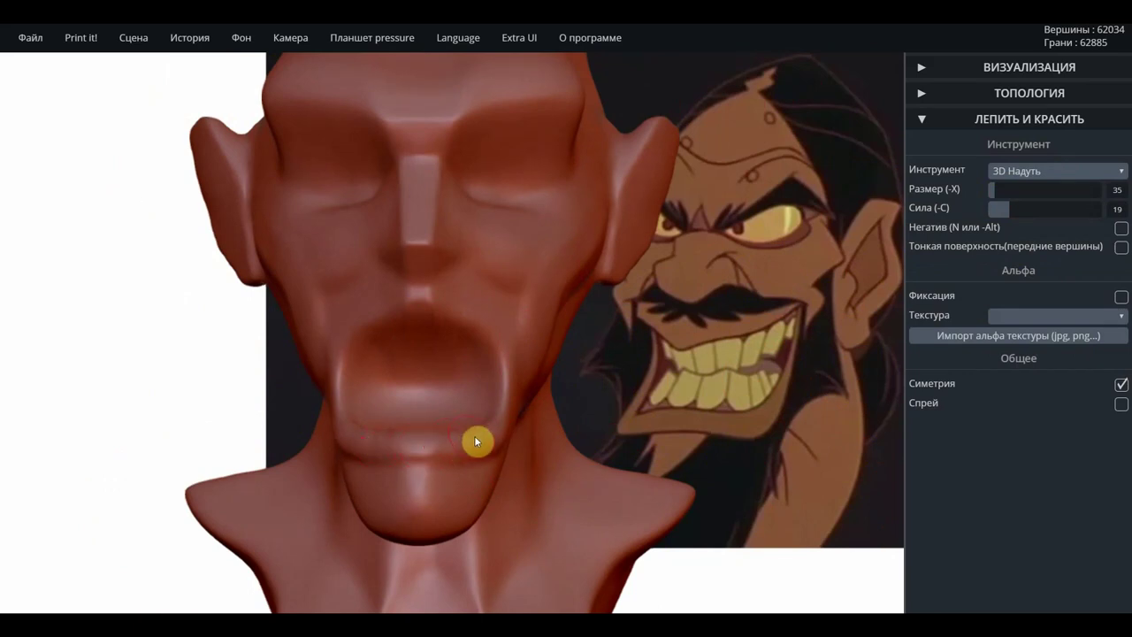
drag(475, 441, 396, 448)
mouse_move(497, 425)
mouse_down()
mouse_move(450, 458)
mouse_move(260, 457)
mouse_move(374, 482)
mouse_move(484, 473)
mouse_move(434, 540)
mouse_up()
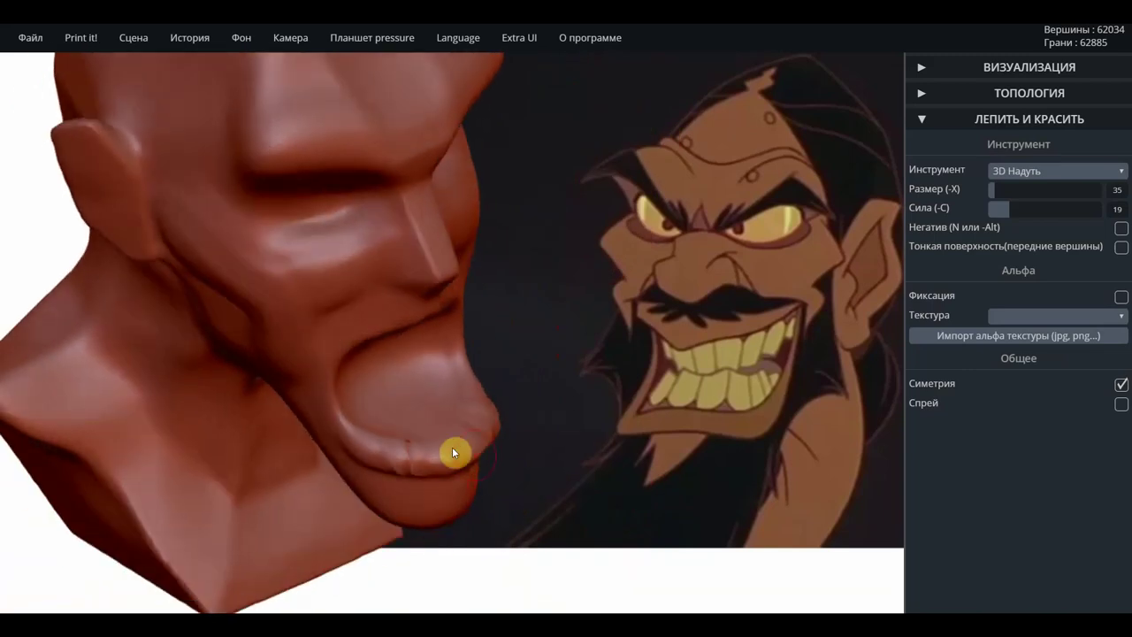
Build a puffed bulge along the lower lip's edge and expand the Topology panel.
shift+drag(425, 439, 411, 453)
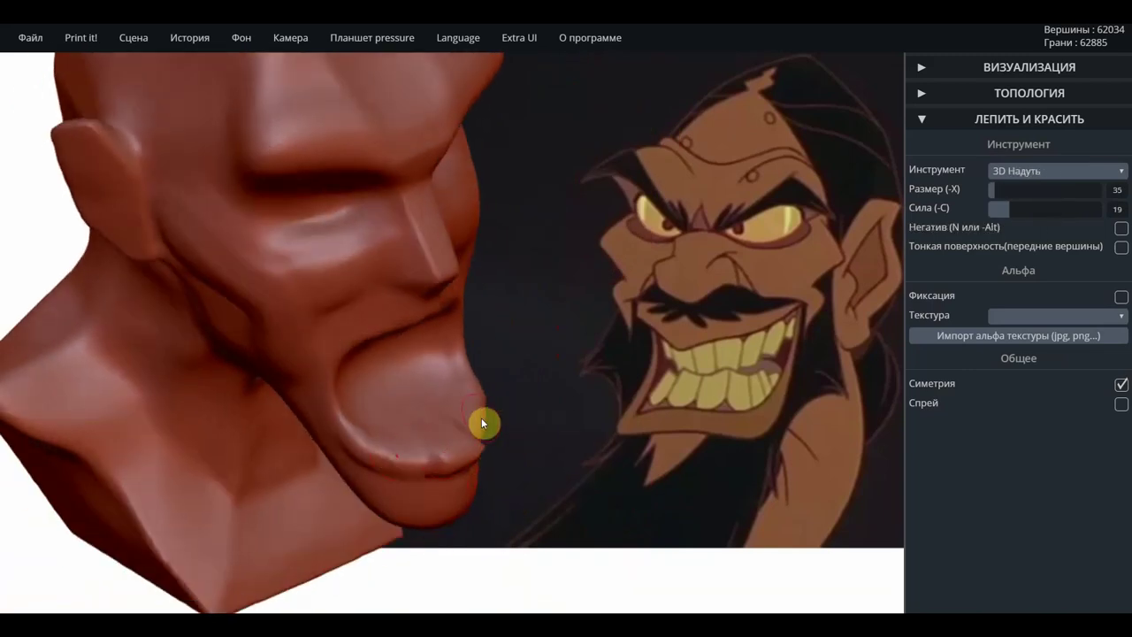
drag(567, 432, 482, 415)
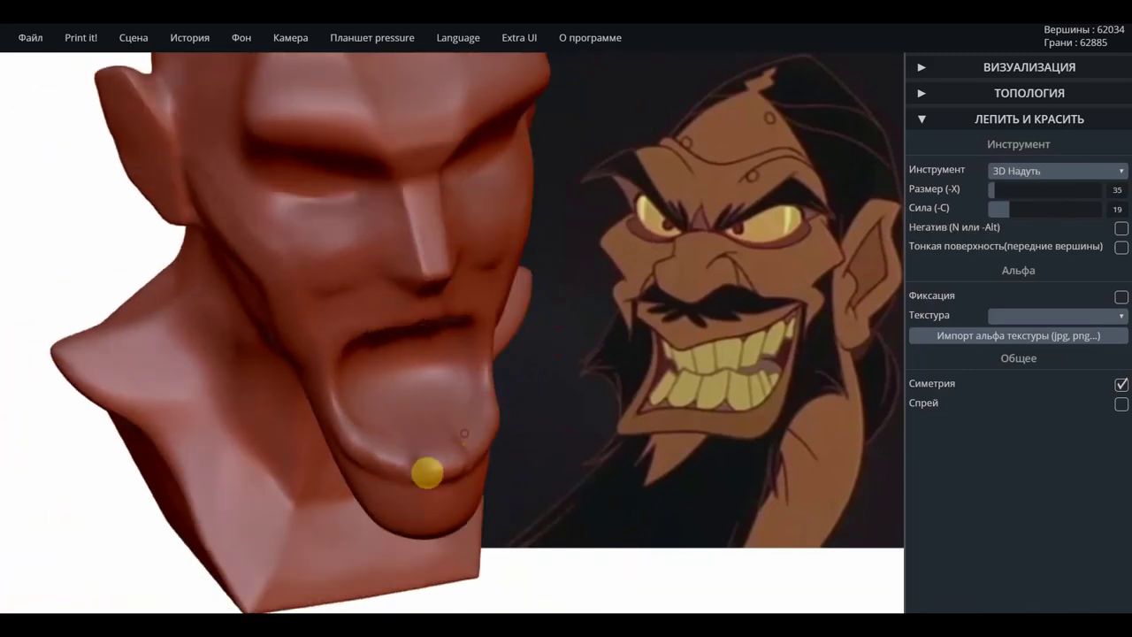
drag(361, 449, 466, 466)
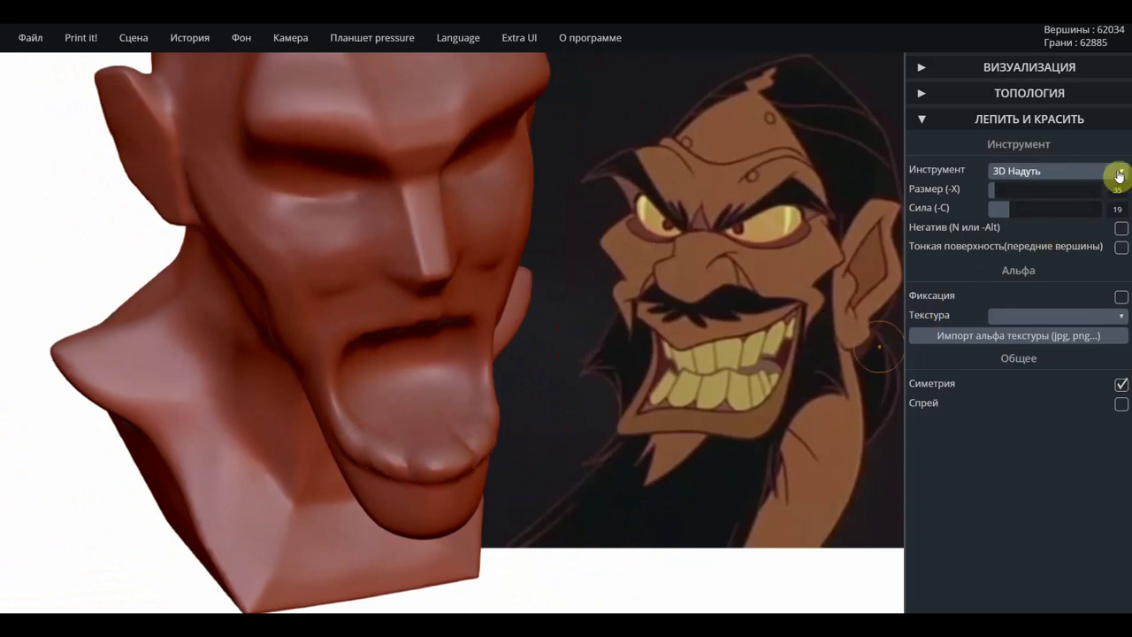
click(939, 95)
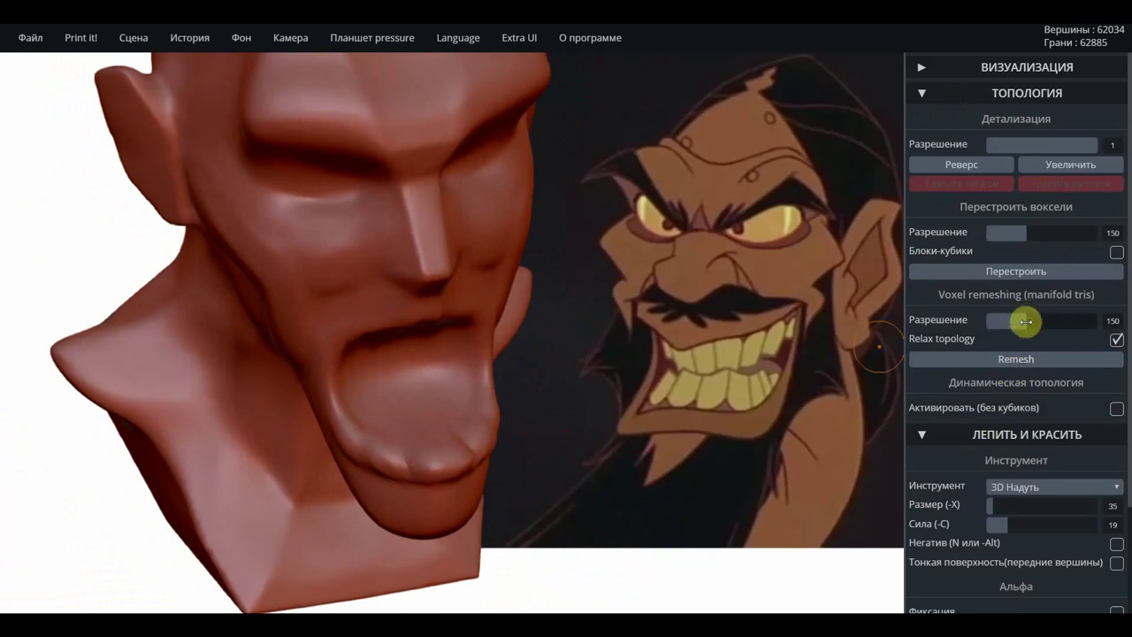
Voxel-remesh the head at resolution 150, then smooth the chin and fill out the lower lip.
click(1016, 362)
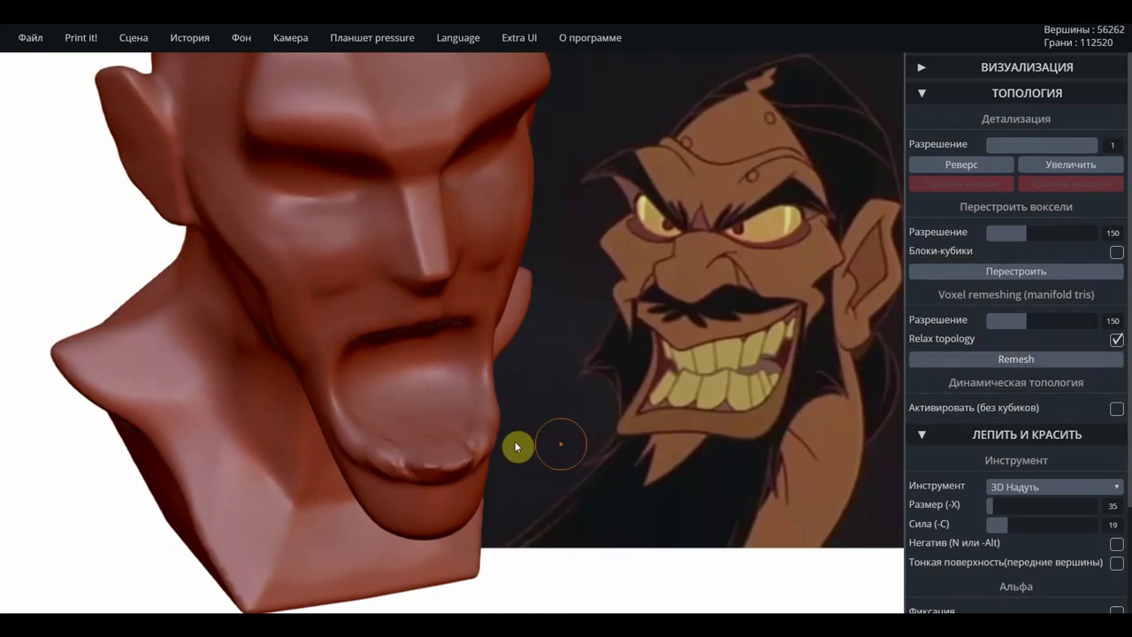
mouse_move(555, 449)
mouse_down()
mouse_move(439, 478)
mouse_move(353, 430)
mouse_up()
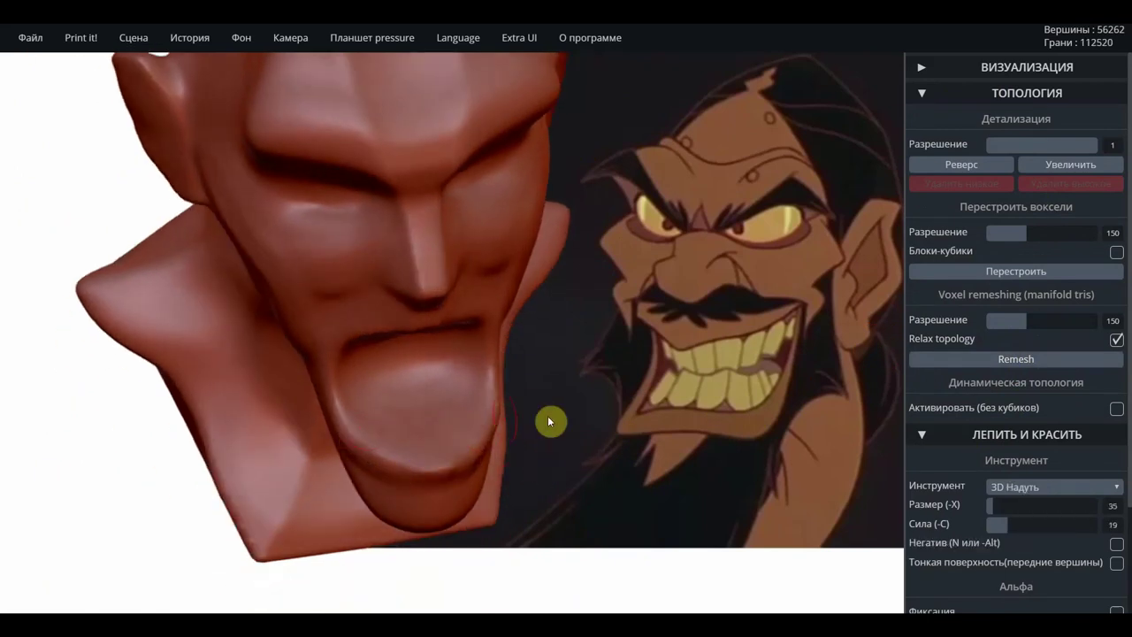
drag(553, 419, 523, 332)
mouse_move(493, 421)
mouse_down()
mouse_move(404, 454)
mouse_move(360, 446)
mouse_up()
Reshape and refine the upper lip along the mouth opening from the front.
drag(598, 429, 601, 446)
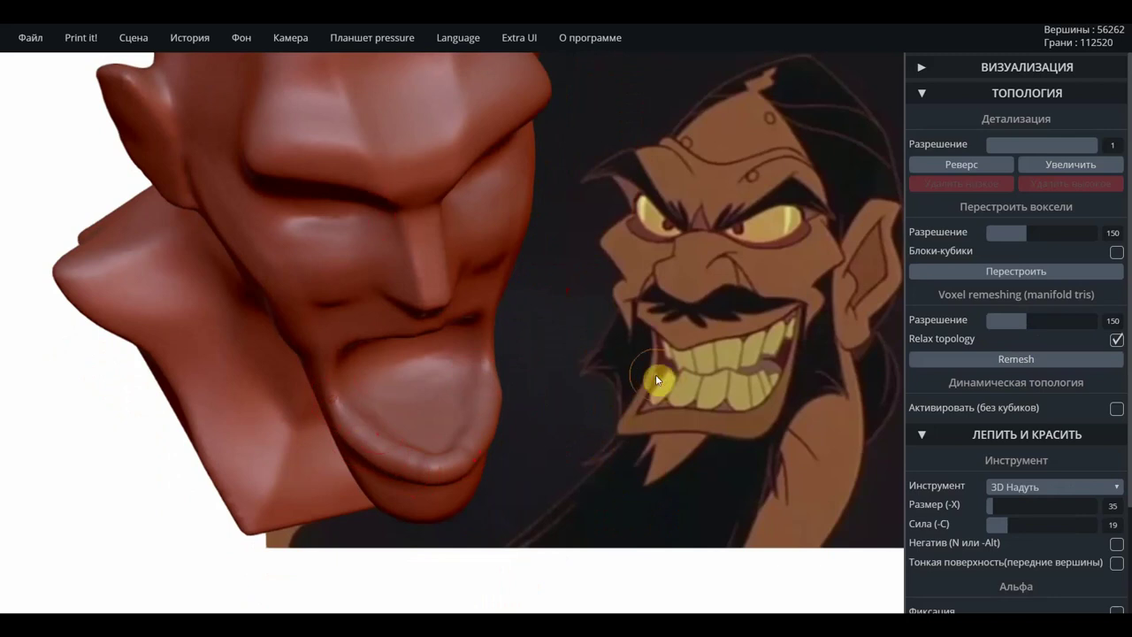
drag(655, 373, 564, 299)
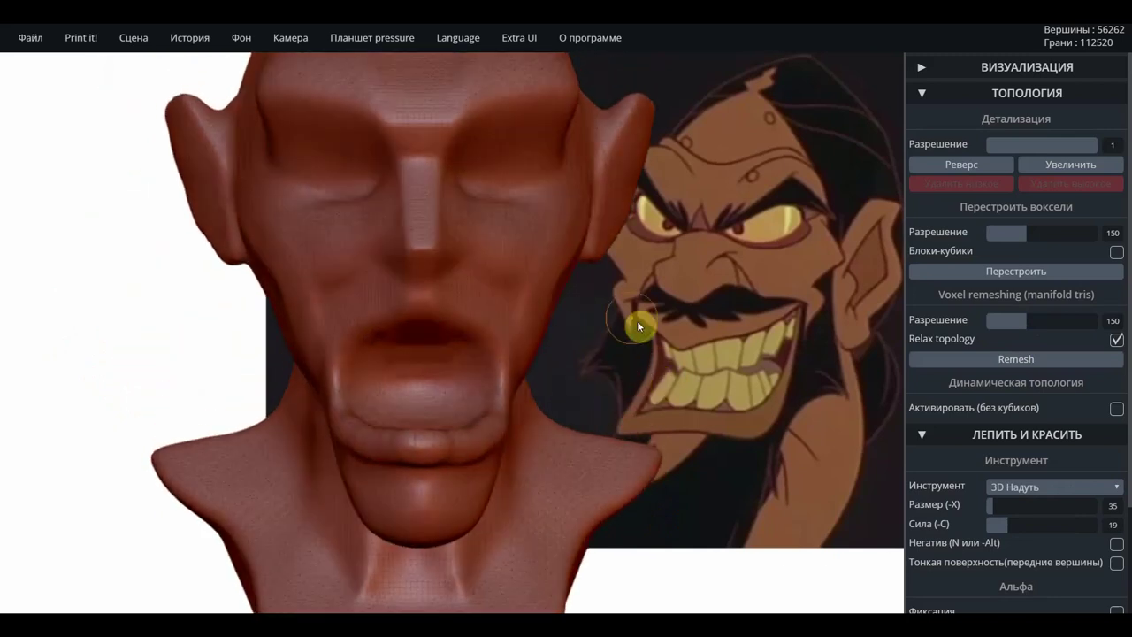
scroll(649, 329, up, 3)
scroll(649, 330, up, 3)
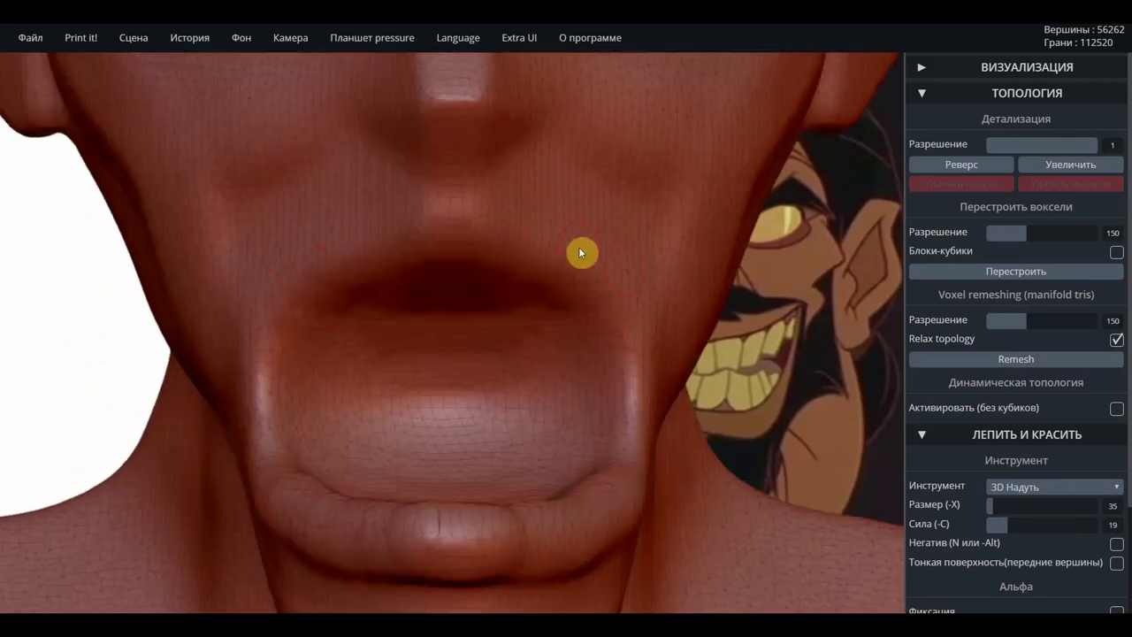
scroll(634, 324, up, 2)
scroll(636, 323, up, 3)
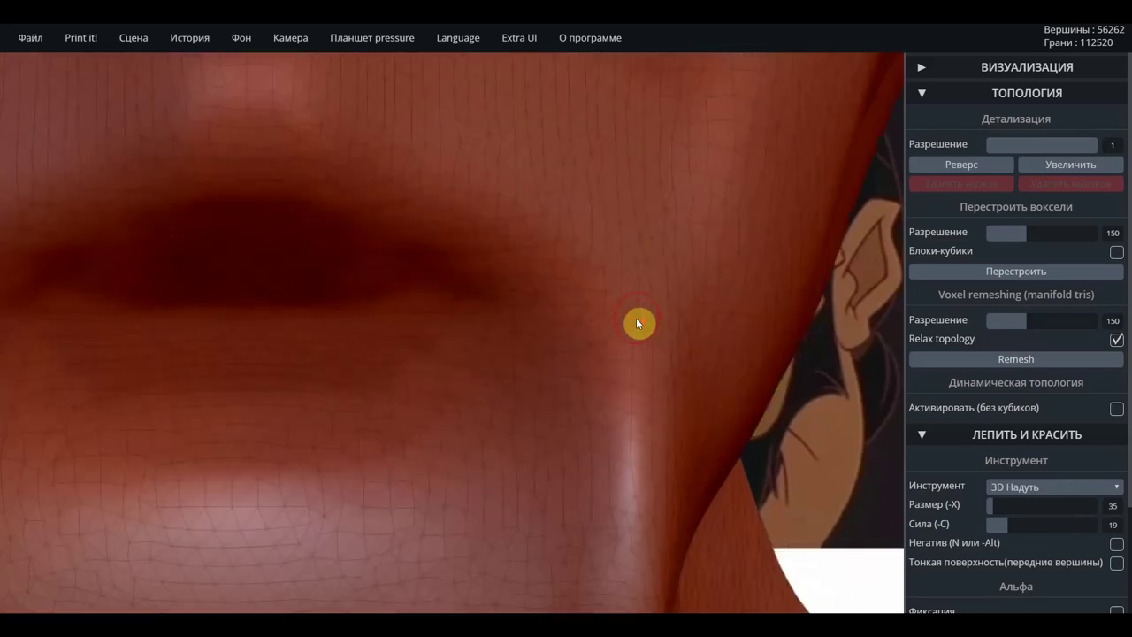
scroll(636, 323, up, 2)
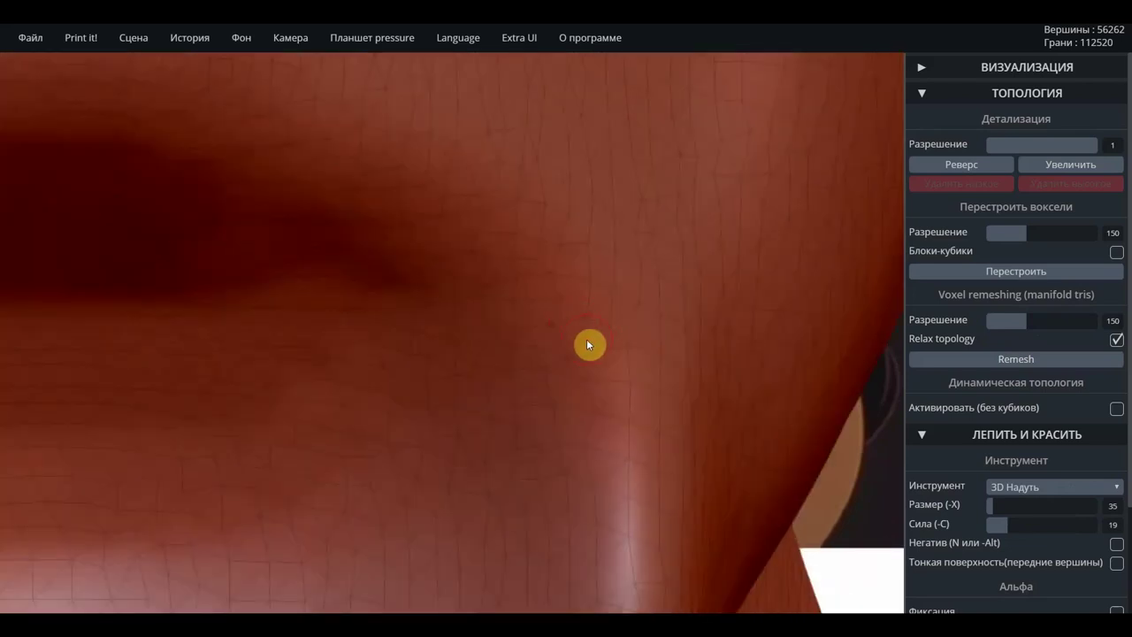
scroll(587, 341, down, 2)
scroll(587, 340, down, 3)
scroll(588, 343, down, 1)
scroll(585, 344, down, 3)
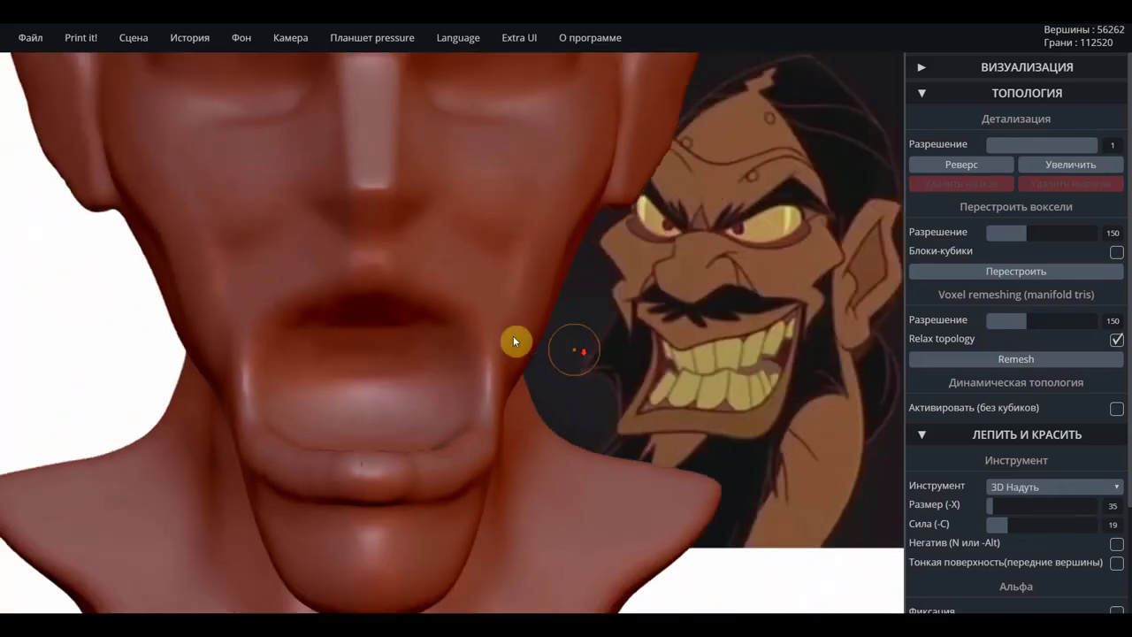
scroll(469, 314, up, 1)
mouse_move(345, 274)
mouse_down()
mouse_move(374, 298)
mouse_move(286, 295)
mouse_move(391, 315)
mouse_move(295, 287)
mouse_move(309, 299)
mouse_up()
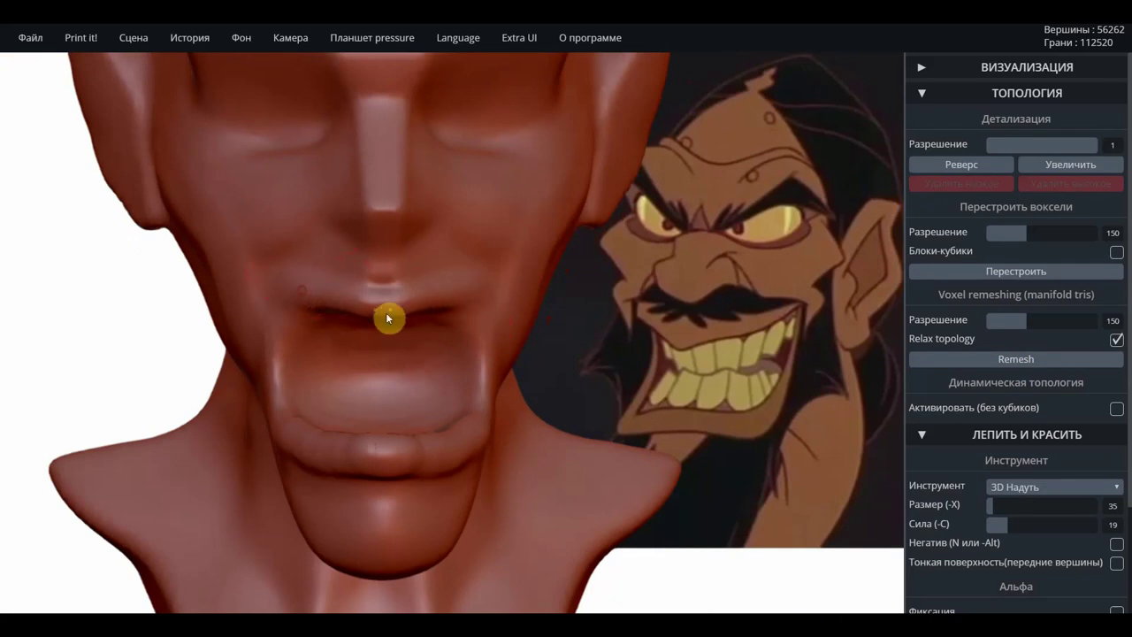
drag(387, 314, 448, 311)
Lengthen the mouth corners and carve a crease across the cheek toward the ear.
mouse_move(561, 313)
mouse_down()
mouse_move(539, 313)
mouse_move(632, 327)
mouse_move(374, 327)
mouse_up()
mouse_move(460, 289)
mouse_down()
mouse_move(558, 327)
mouse_move(488, 303)
mouse_move(408, 299)
mouse_up()
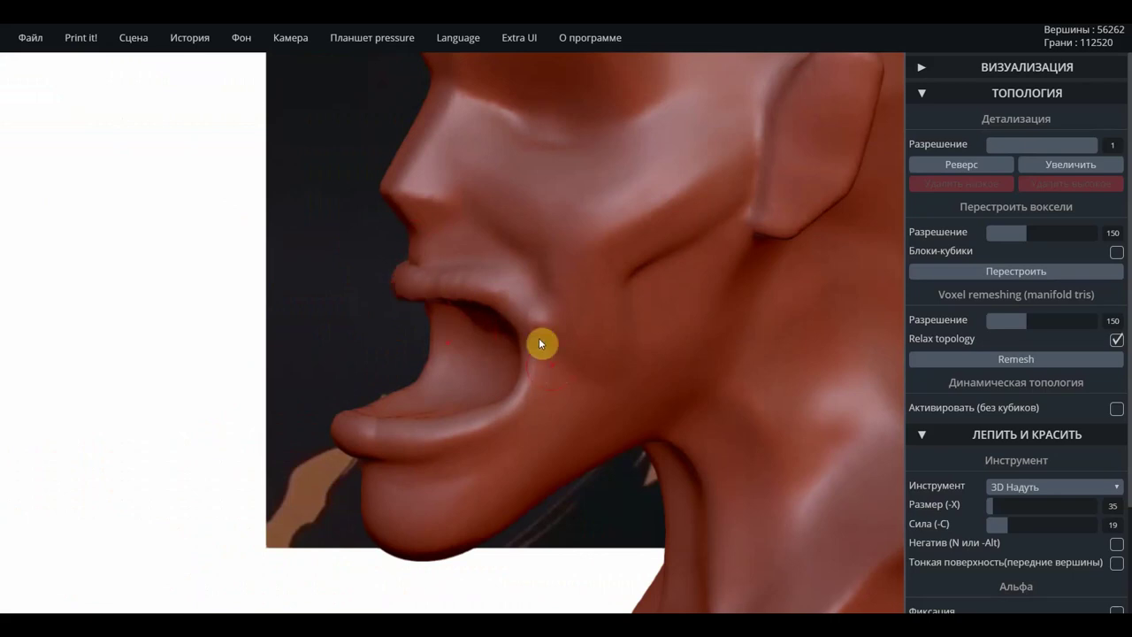
drag(475, 298, 584, 344)
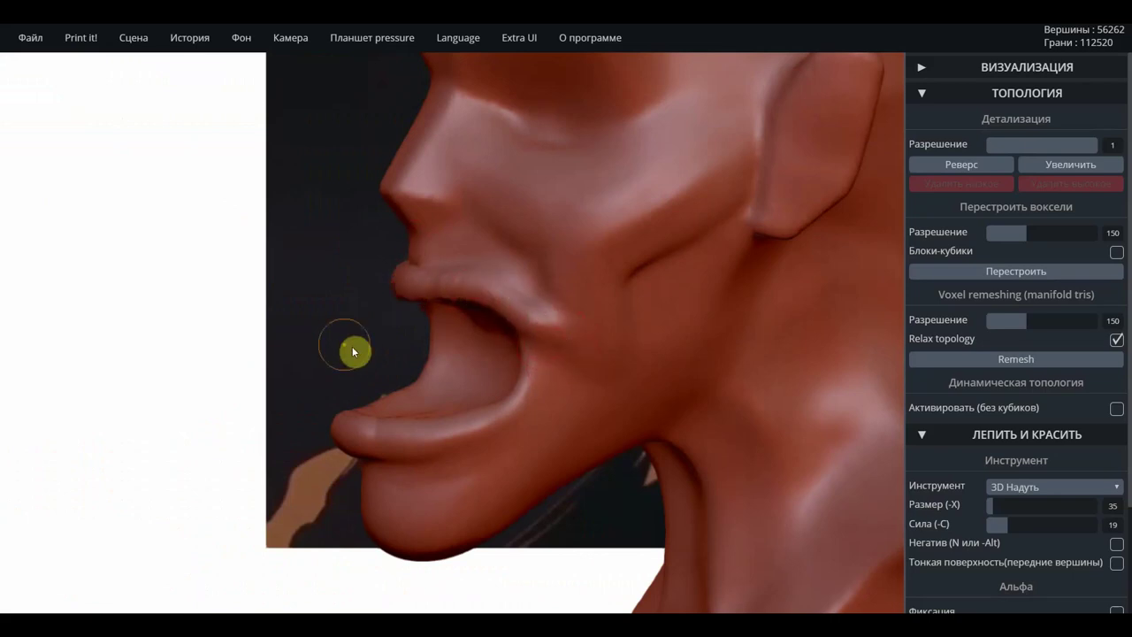
mouse_move(354, 351)
middle_down()
mouse_move(671, 357)
mouse_move(83, 331)
mouse_move(5, 384)
mouse_move(303, 336)
mouse_move(314, 348)
middle_up()
scroll(672, 355, down, 3)
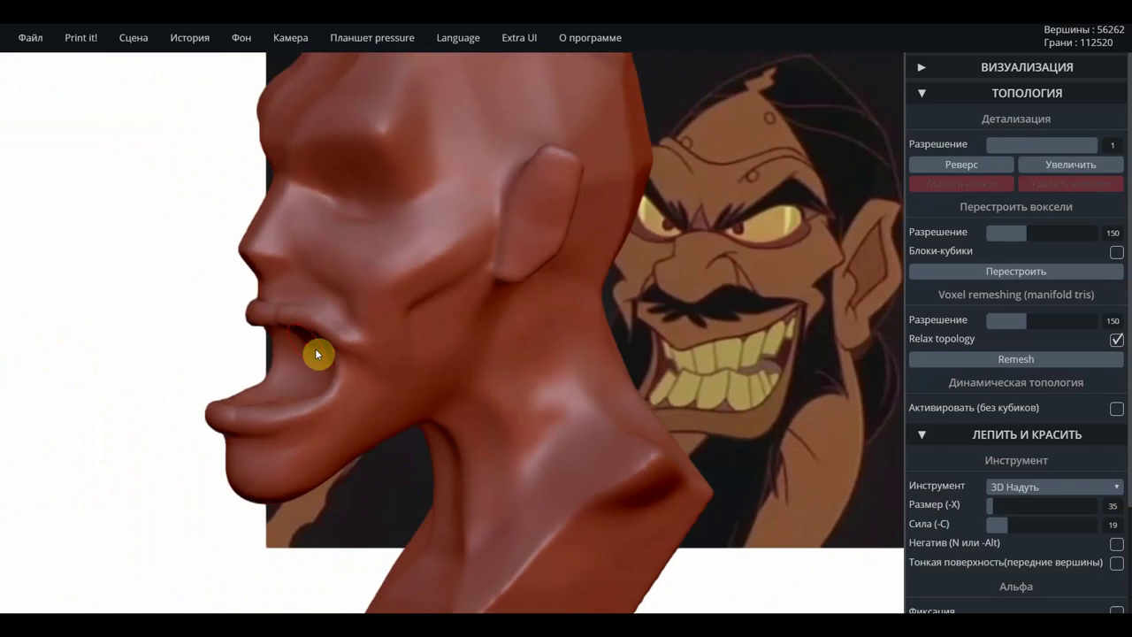
mouse_move(316, 354)
right_down()
mouse_move(571, 399)
mouse_move(344, 384)
mouse_move(466, 427)
mouse_move(487, 374)
right_up()
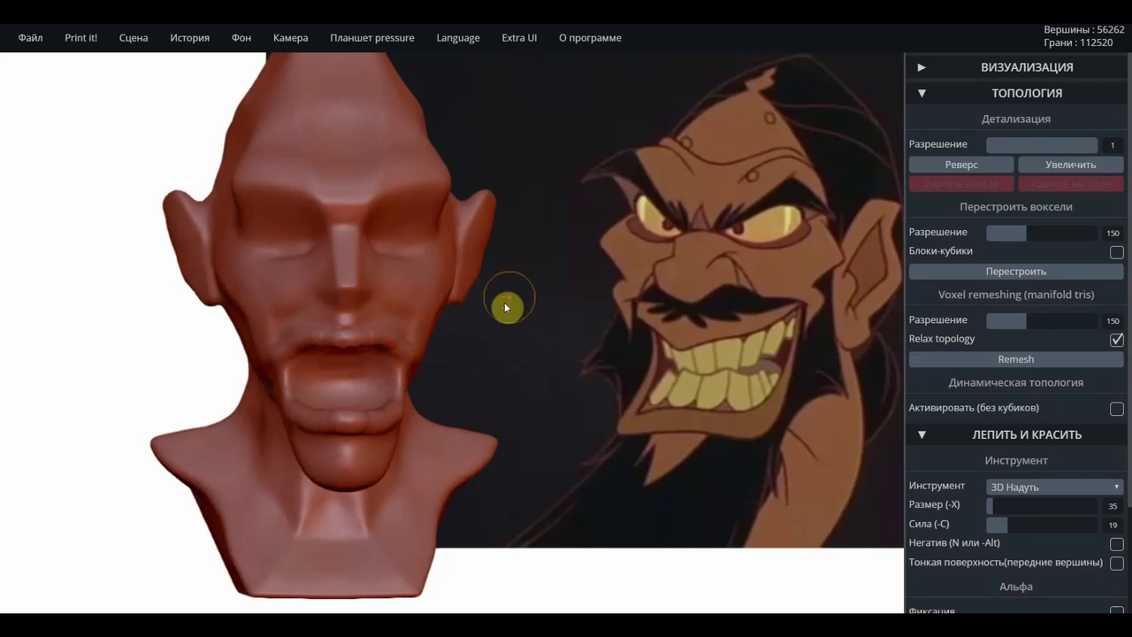
right_drag(506, 307, 351, 298)
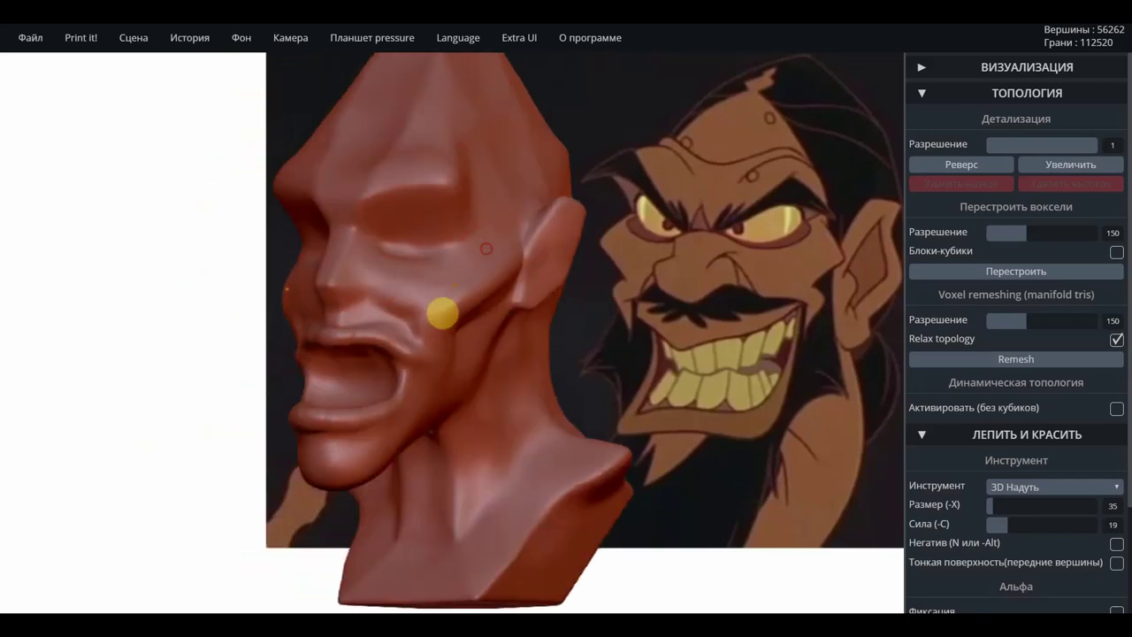
drag(506, 295, 439, 354)
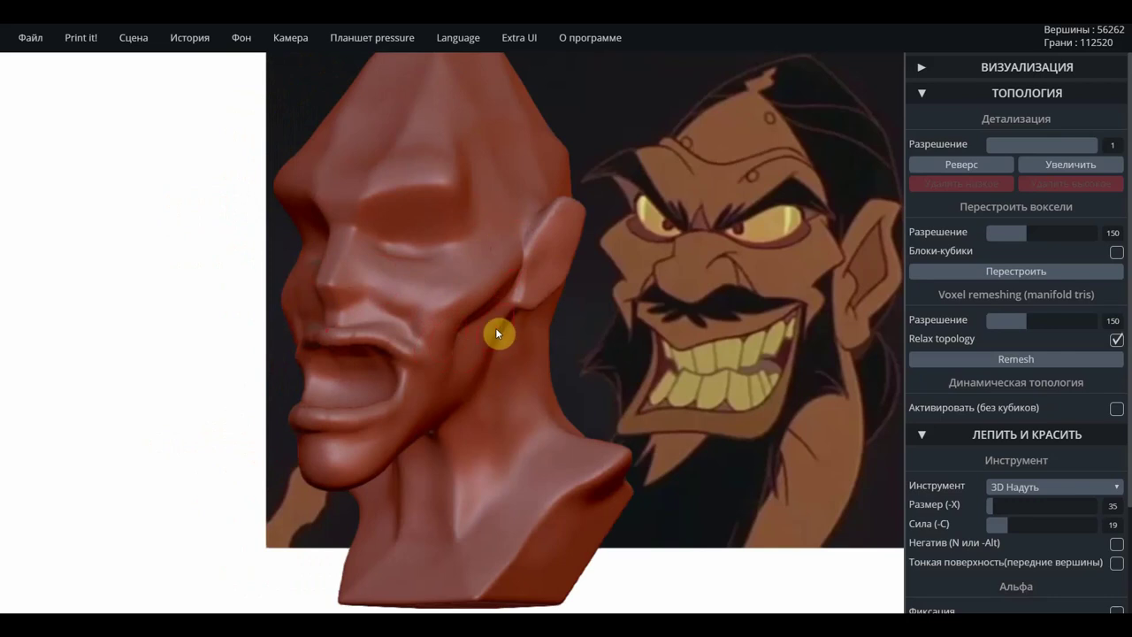
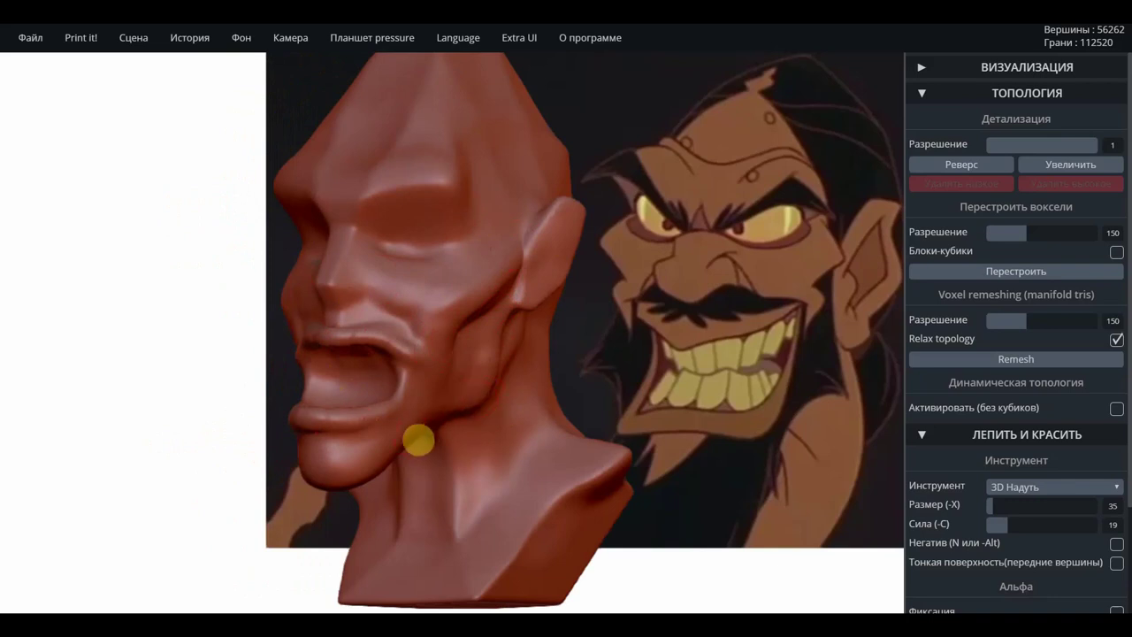
Inflate the nose tip into a rounder bulb with 3D Надуть, checking it in profile.
scroll(456, 389, down, 3)
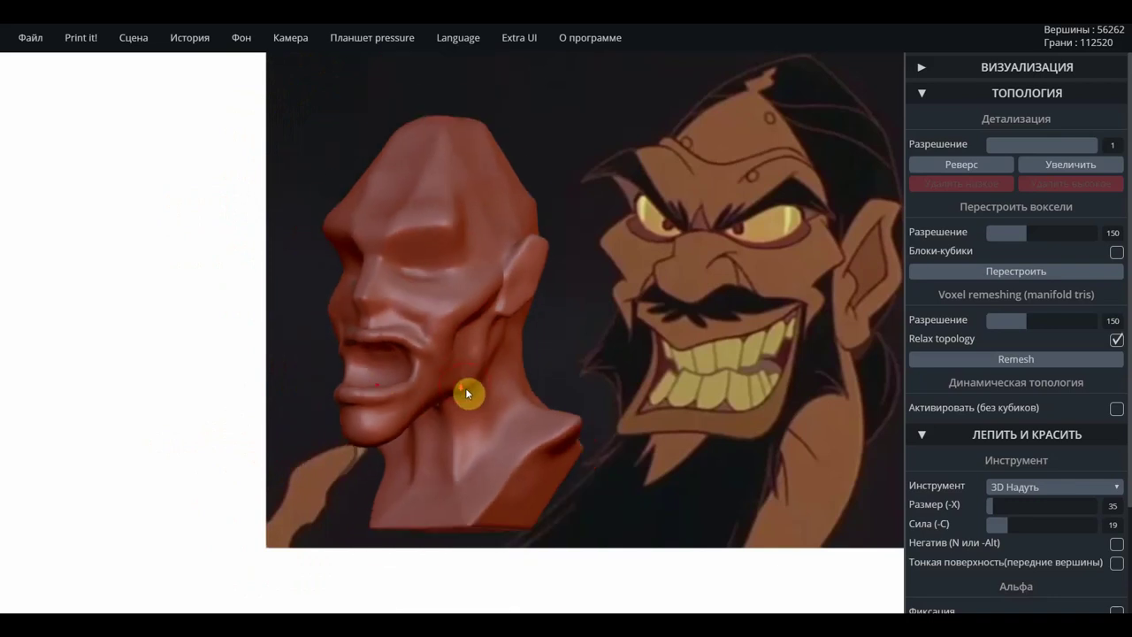
mouse_move(610, 381)
mouse_down()
mouse_move(818, 368)
mouse_move(740, 371)
mouse_up()
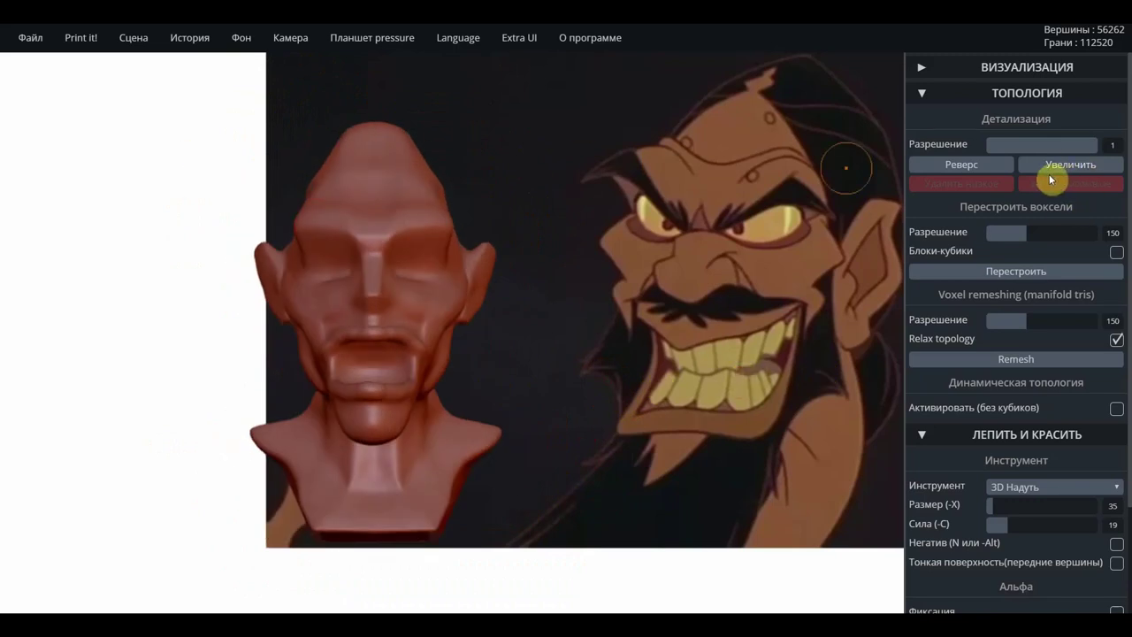
scroll(537, 359, up, 1)
scroll(536, 356, up, 2)
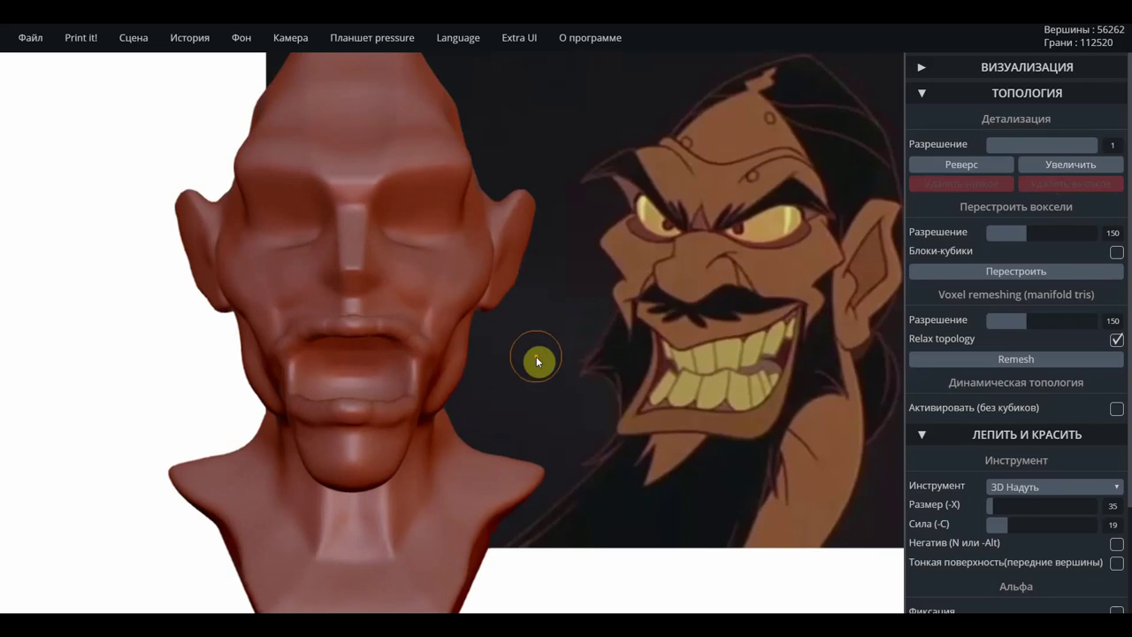
scroll(528, 382, up, 2)
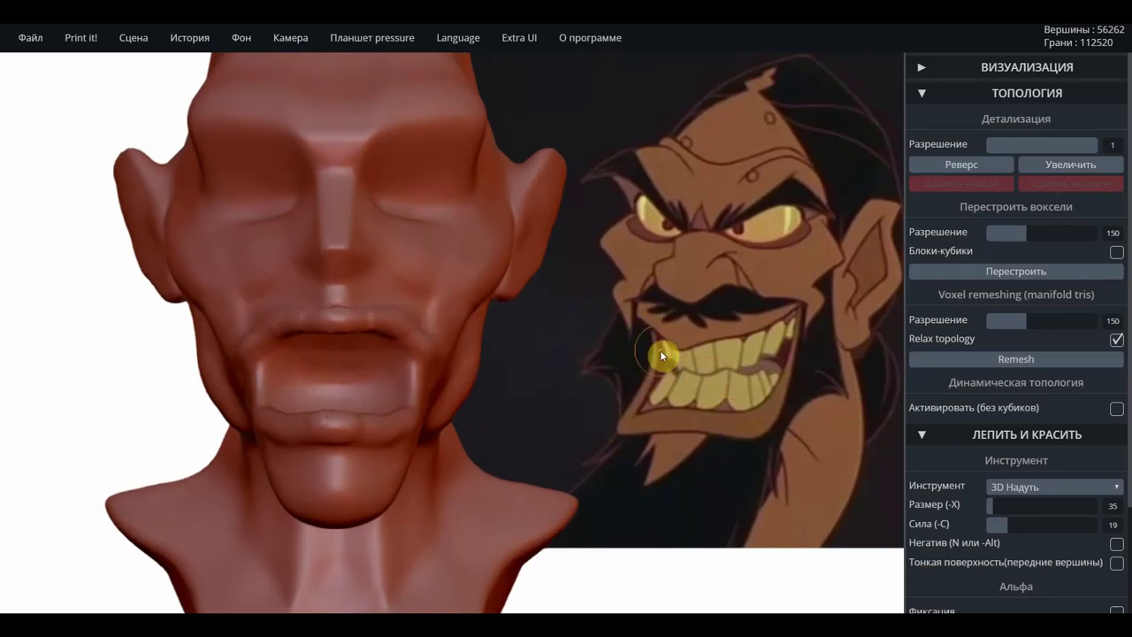
drag(607, 350, 369, 356)
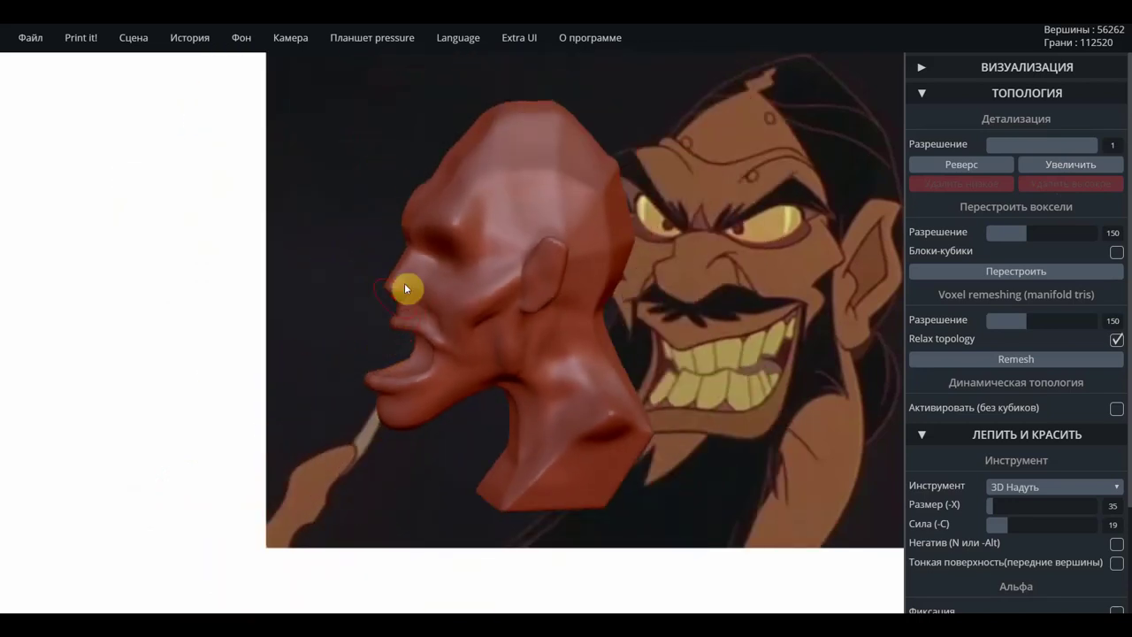
scroll(399, 292, up, 2)
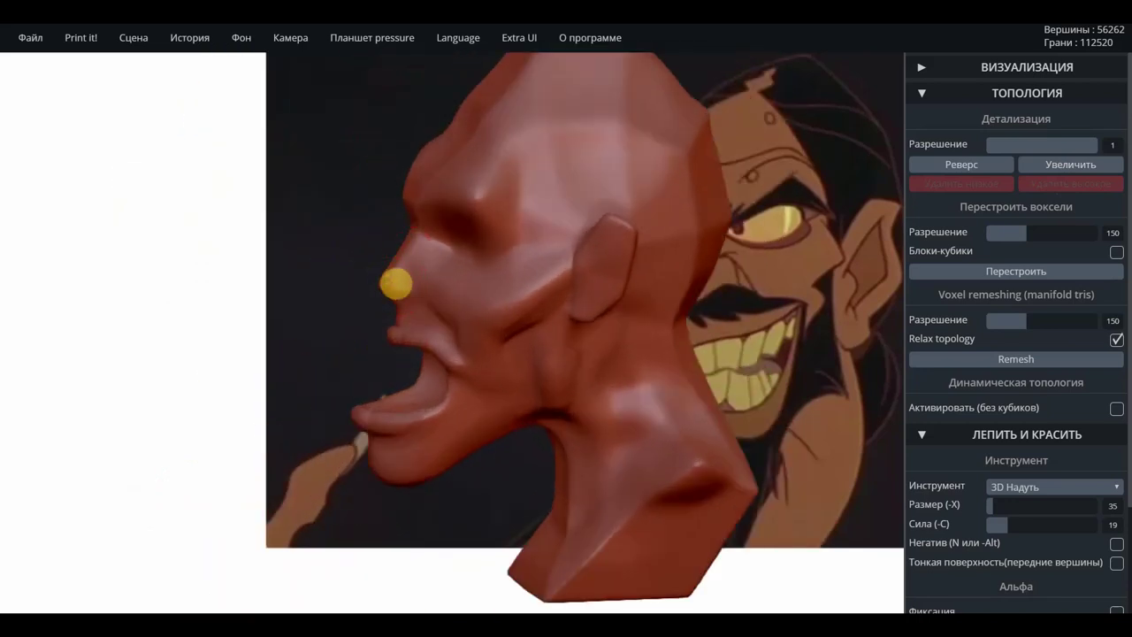
mouse_move(407, 311)
mouse_down()
mouse_move(320, 314)
mouse_move(397, 323)
mouse_move(642, 303)
mouse_move(464, 312)
mouse_up()
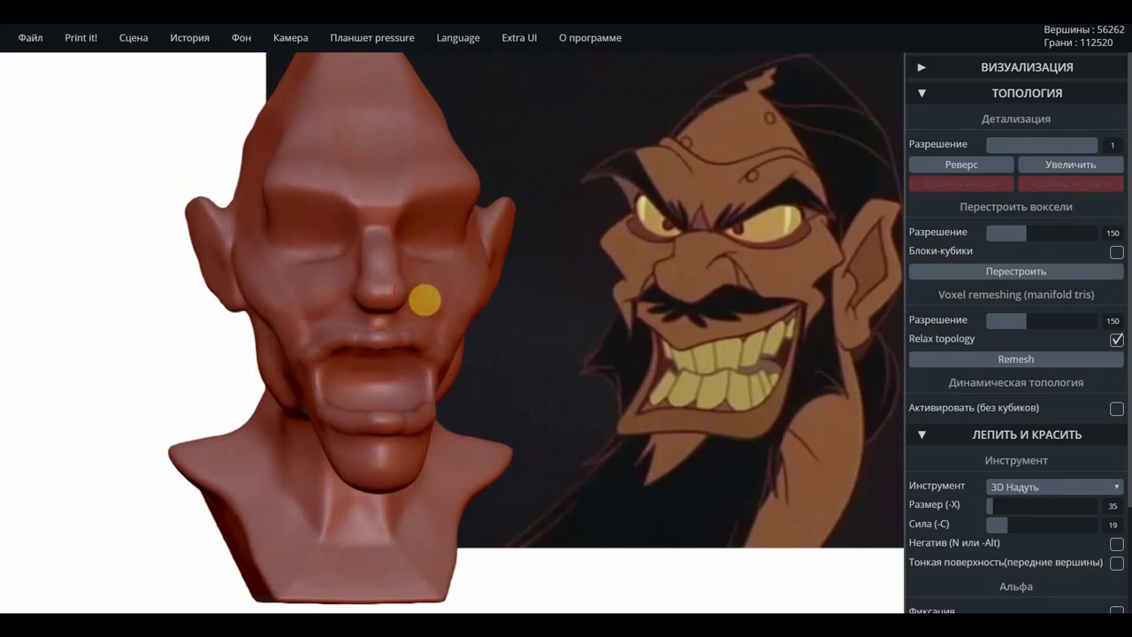
mouse_move(493, 307)
mouse_down()
mouse_move(788, 341)
mouse_move(521, 321)
mouse_move(530, 315)
mouse_up()
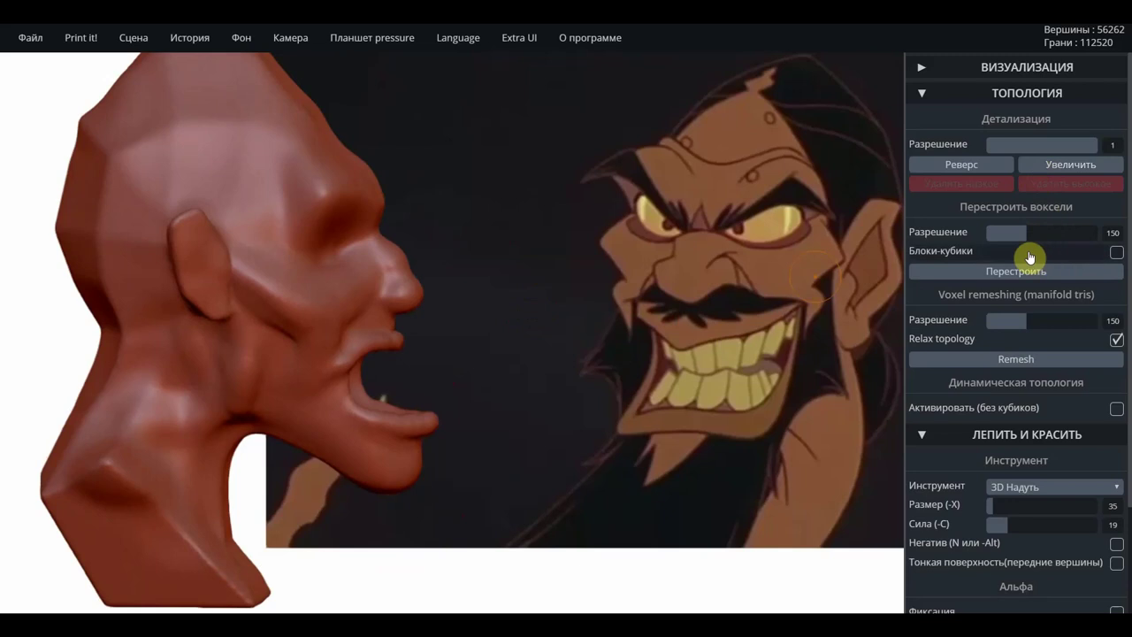
Collapse the topology panel, switch to 3D Тянучка at size 61, and pull the nose tip longer.
click(922, 93)
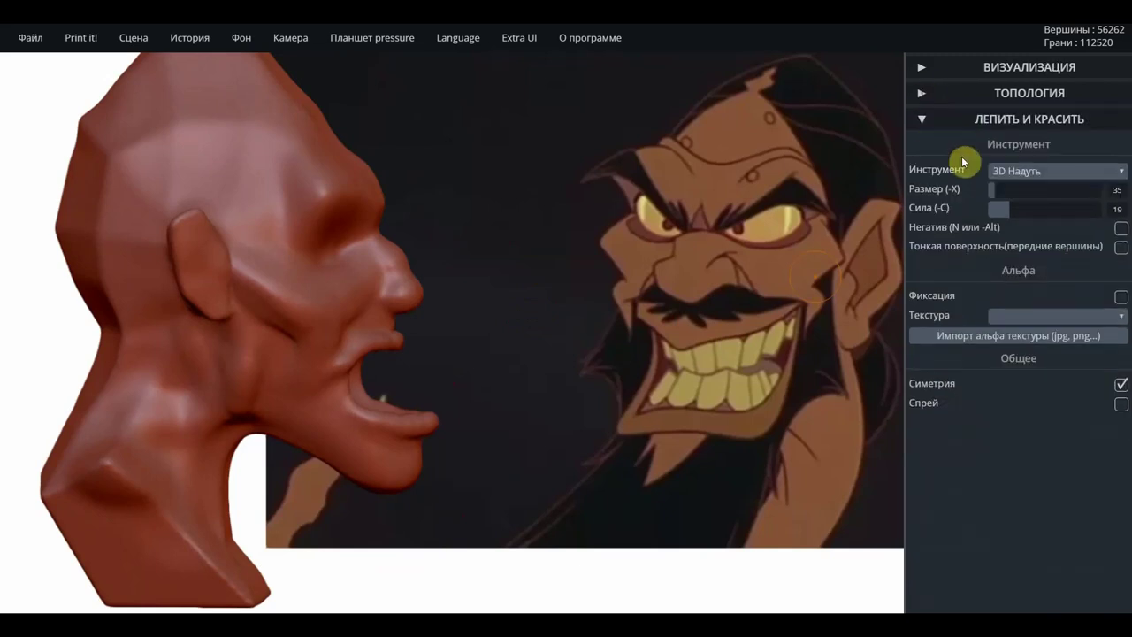
click(1060, 172)
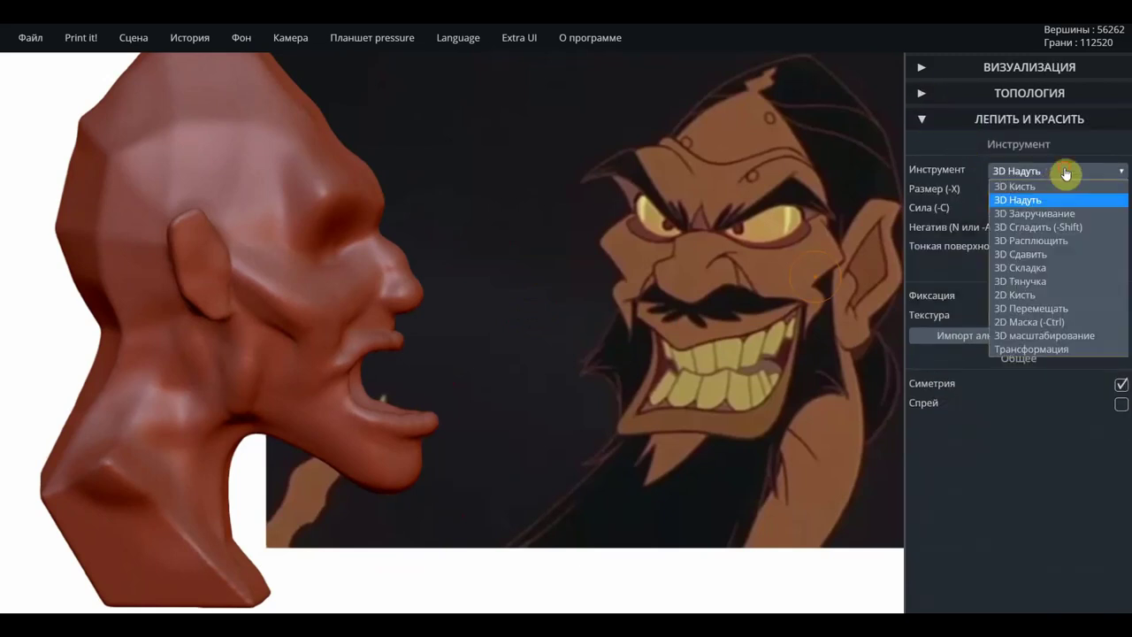
click(1039, 282)
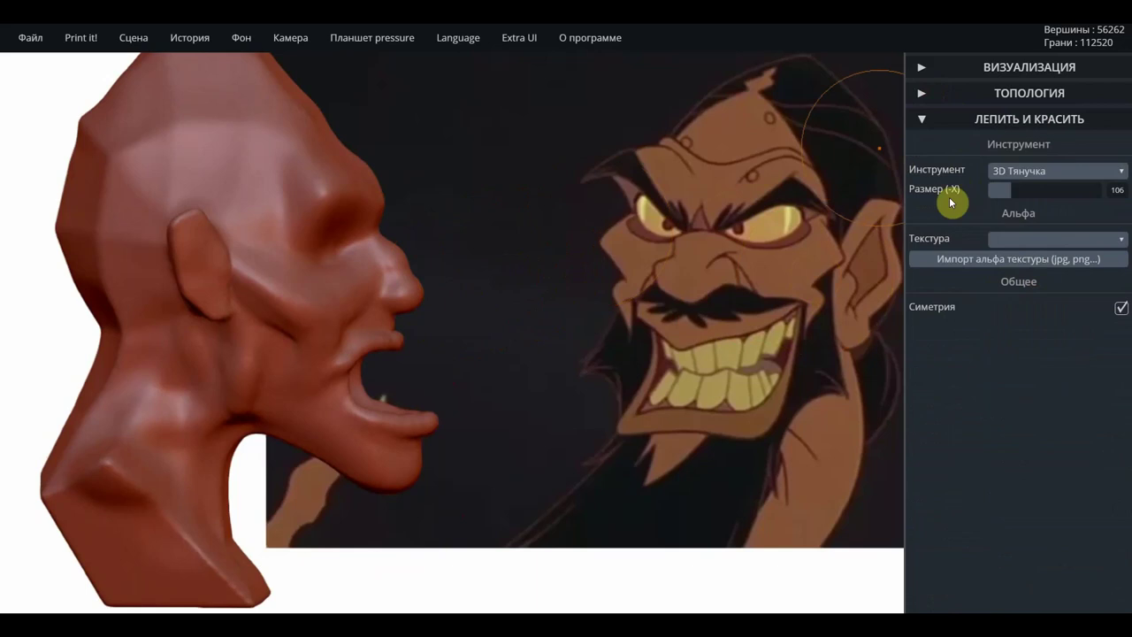
drag(1026, 185, 1000, 187)
drag(422, 294, 443, 307)
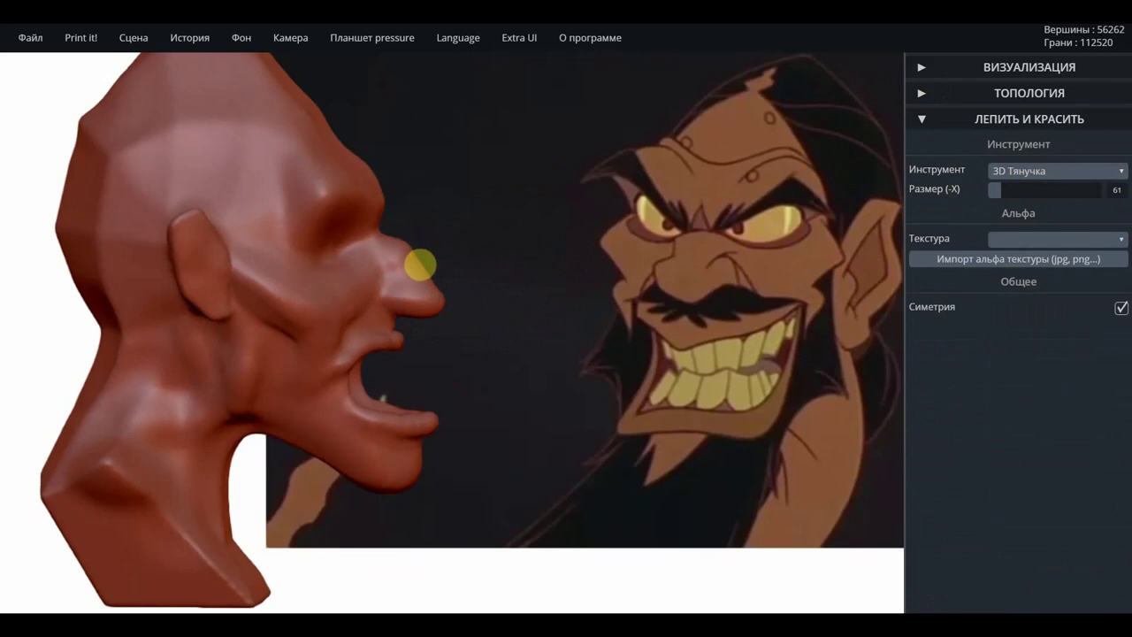
Widen the nose symmetrically on both sides, then check it from several angles.
drag(581, 315, 284, 307)
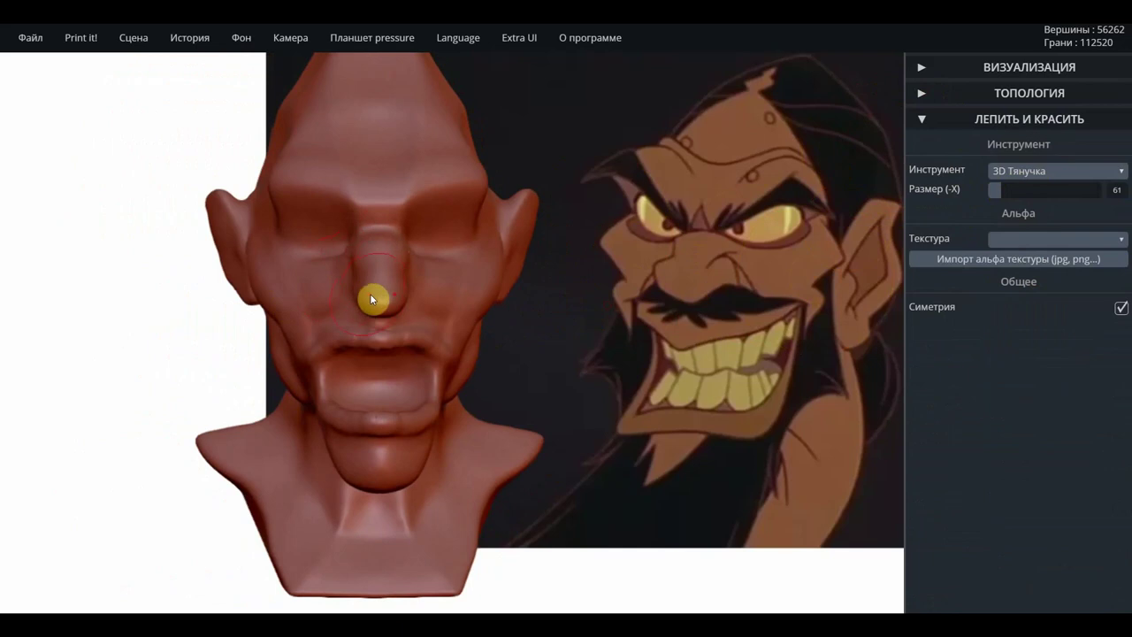
drag(360, 293, 355, 302)
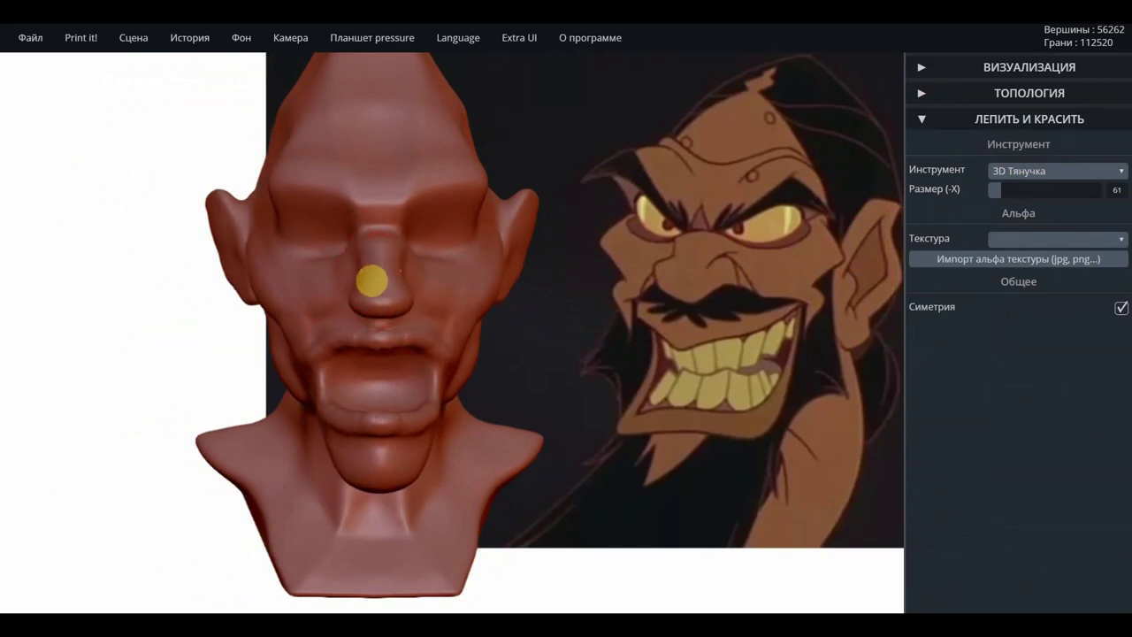
drag(555, 337, 840, 345)
mouse_move(546, 367)
mouse_down()
mouse_move(555, 357)
mouse_move(245, 341)
mouse_up()
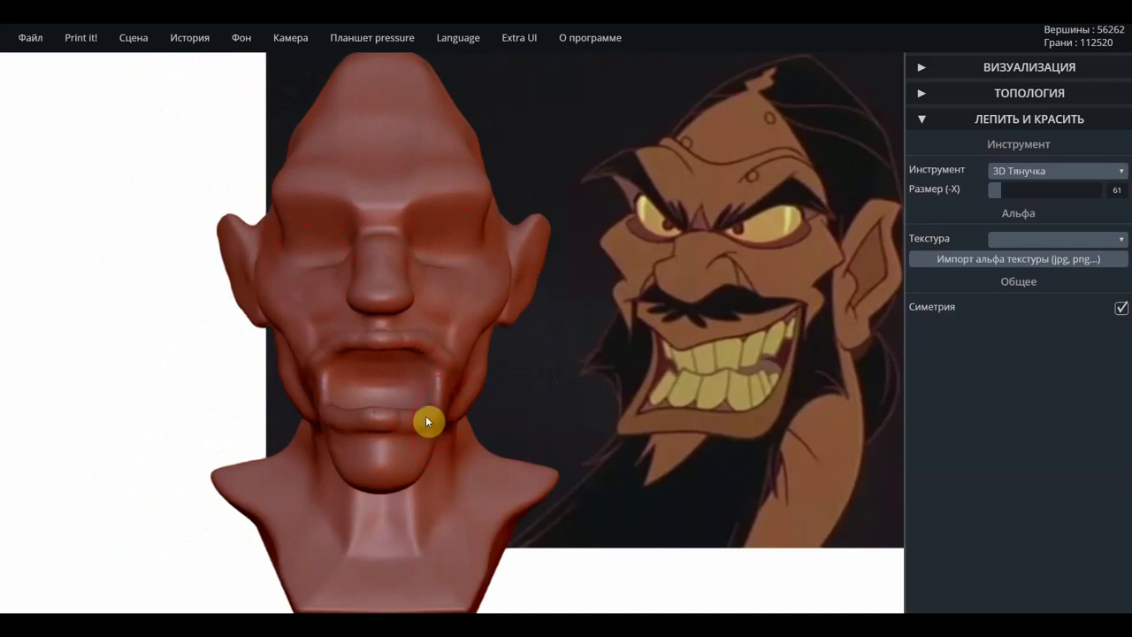
mouse_move(446, 422)
mouse_down()
mouse_move(617, 381)
mouse_move(433, 377)
mouse_move(442, 398)
mouse_move(533, 399)
mouse_move(505, 397)
mouse_move(528, 359)
mouse_up()
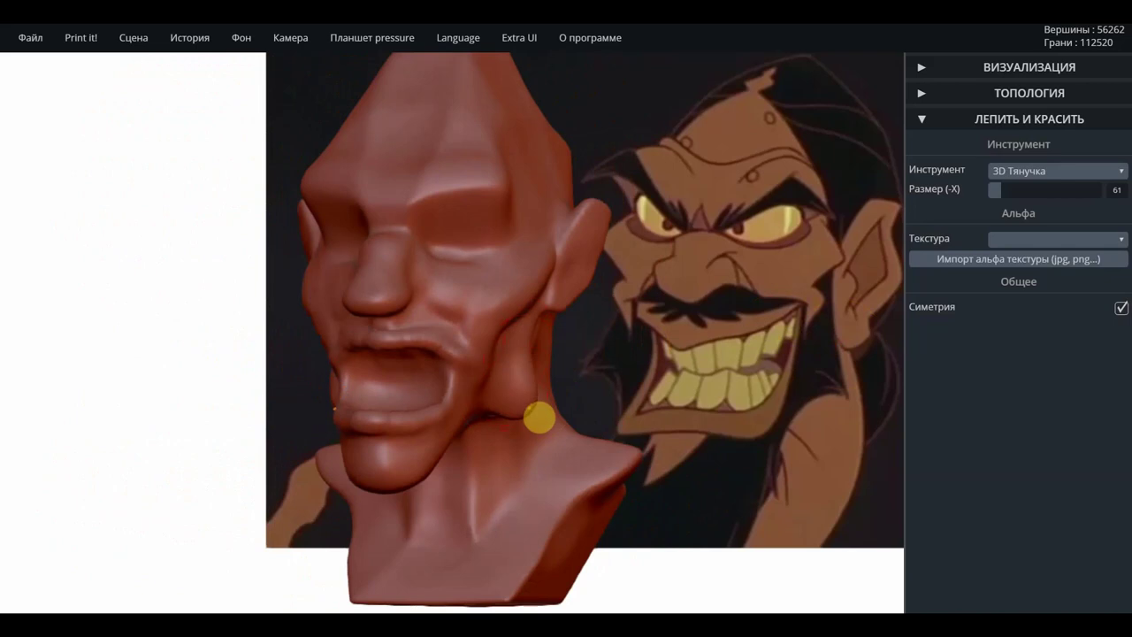
mouse_move(610, 374)
mouse_down()
mouse_move(439, 326)
mouse_move(483, 345)
mouse_up()
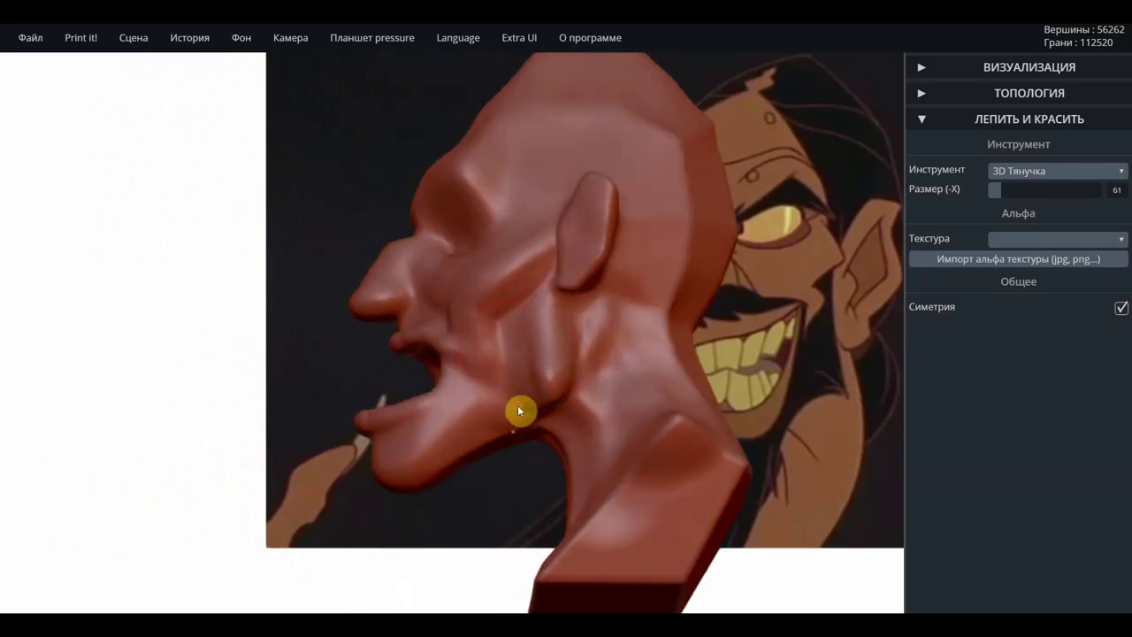
mouse_move(548, 498)
mouse_down()
mouse_move(799, 490)
mouse_move(710, 429)
mouse_move(612, 435)
mouse_up()
mouse_move(652, 399)
mouse_down()
mouse_move(654, 386)
mouse_move(628, 384)
mouse_move(678, 368)
mouse_up()
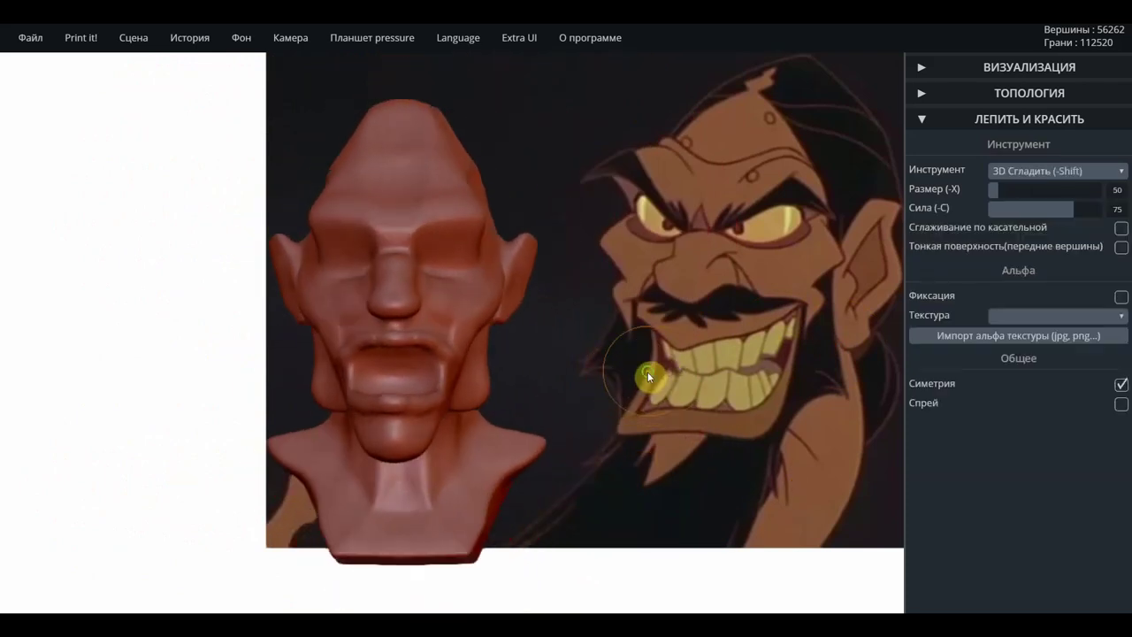
middle_drag(648, 372, 674, 381)
mouse_move(679, 378)
mouse_down()
mouse_move(712, 371)
mouse_move(604, 382)
mouse_move(621, 376)
mouse_up()
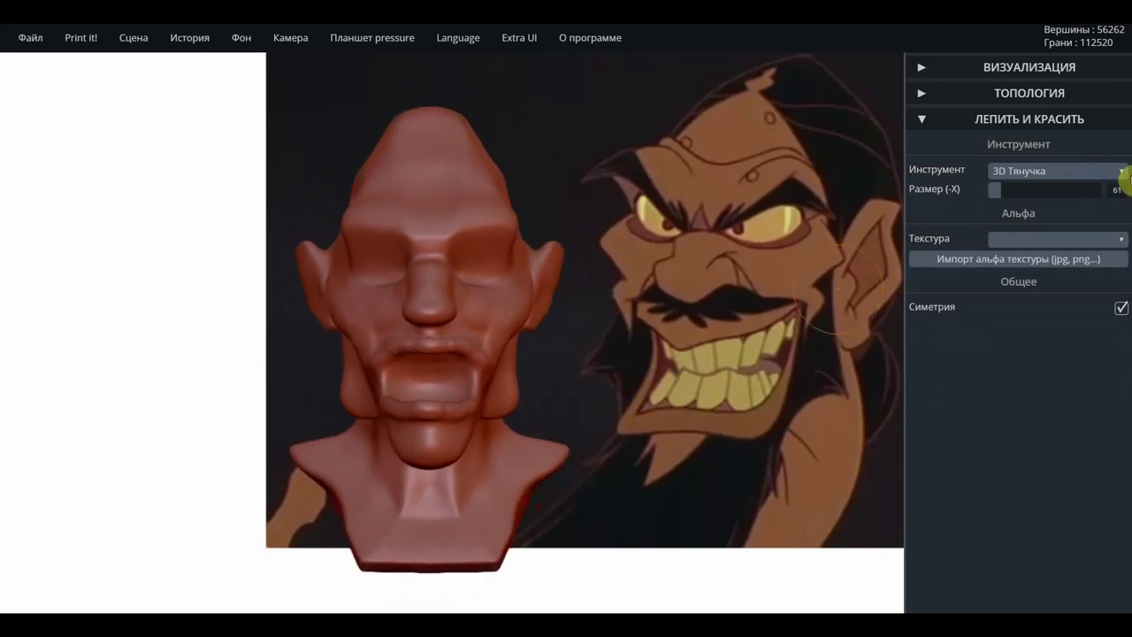
Switch to 3D Надуть in negative mode and hollow out the eye sockets.
click(1083, 177)
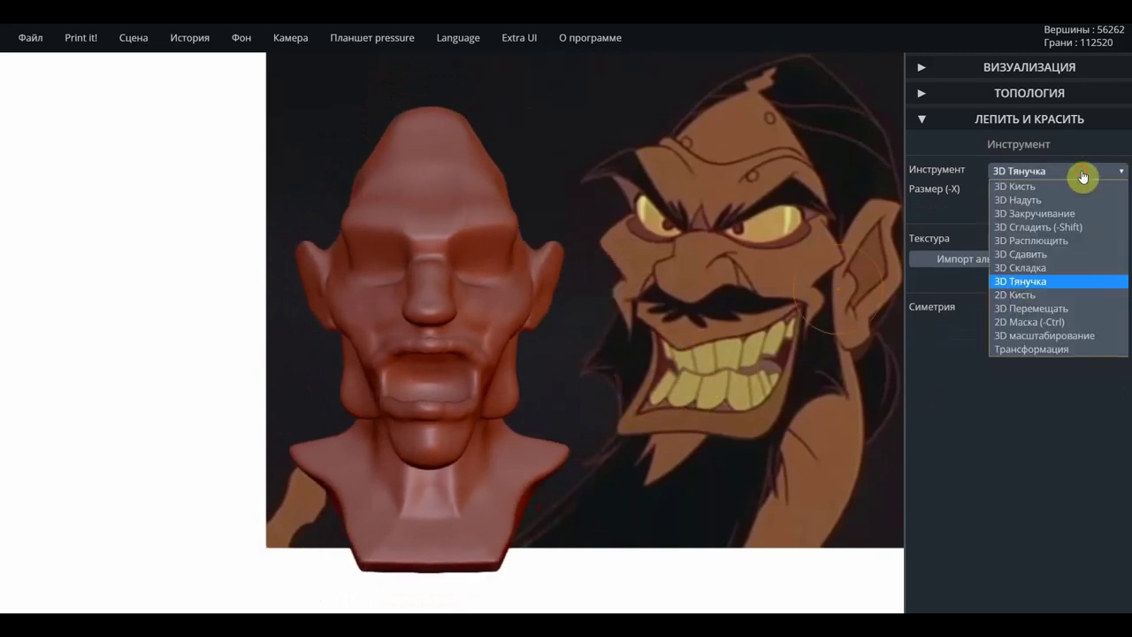
click(1019, 200)
scroll(474, 271, up, 2)
scroll(474, 271, up, 1)
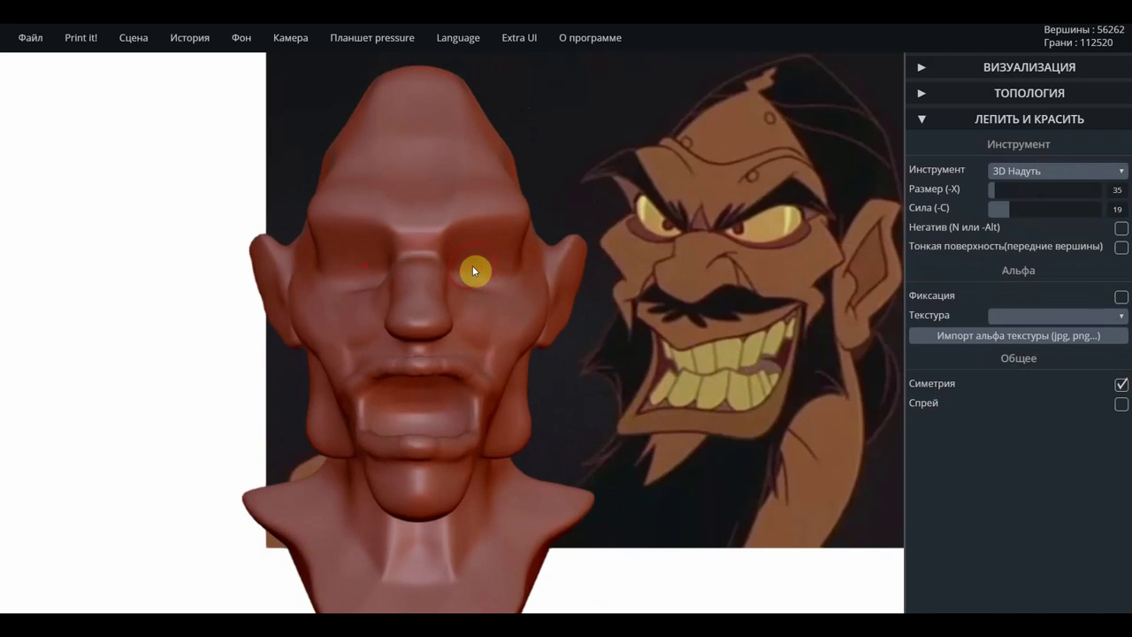
key(n)
mouse_move(491, 253)
mouse_down()
mouse_move(474, 283)
mouse_move(465, 265)
mouse_move(495, 228)
mouse_up()
Return the brush to inflating outward and puff up the eyelids.
key(n)
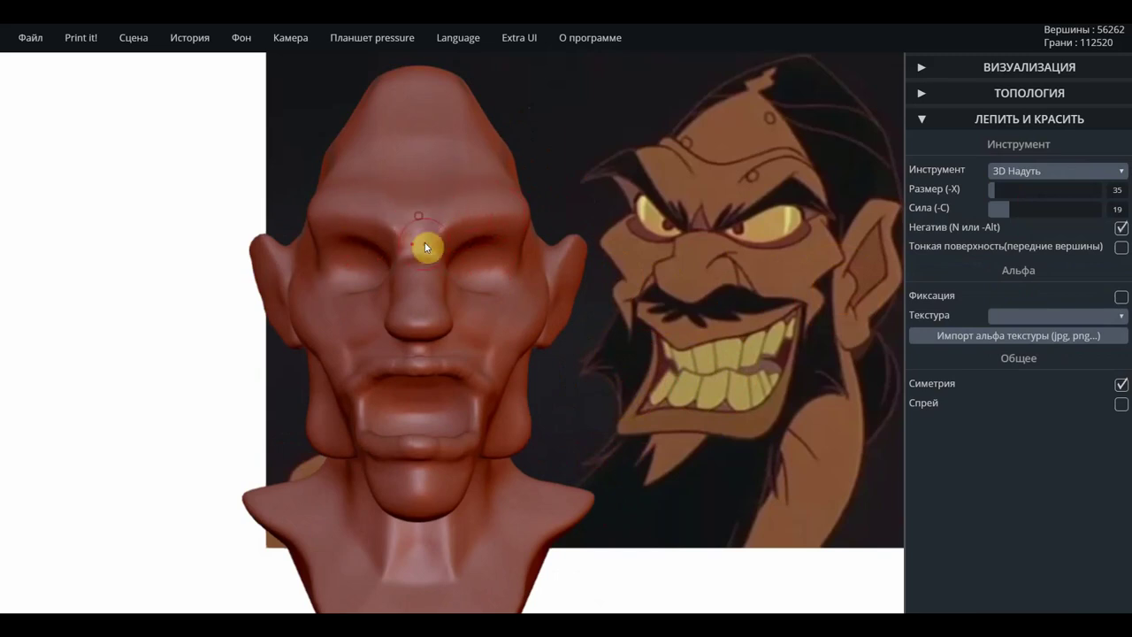
mouse_move(448, 214)
mouse_down()
mouse_move(476, 180)
mouse_move(348, 172)
mouse_move(472, 183)
mouse_up()
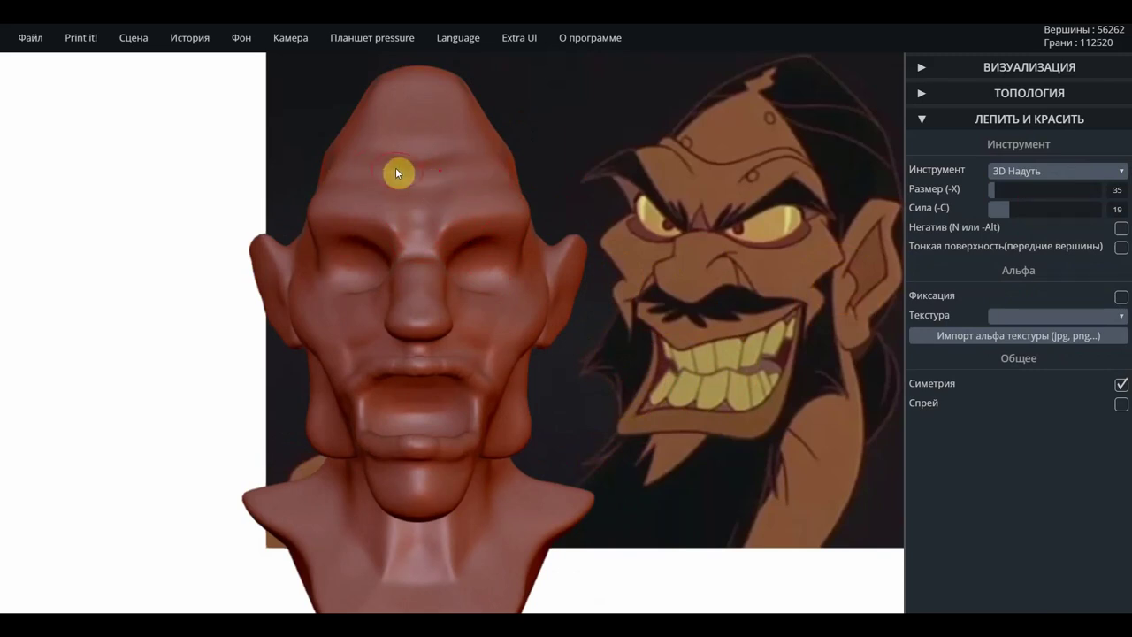
drag(530, 162, 795, 182)
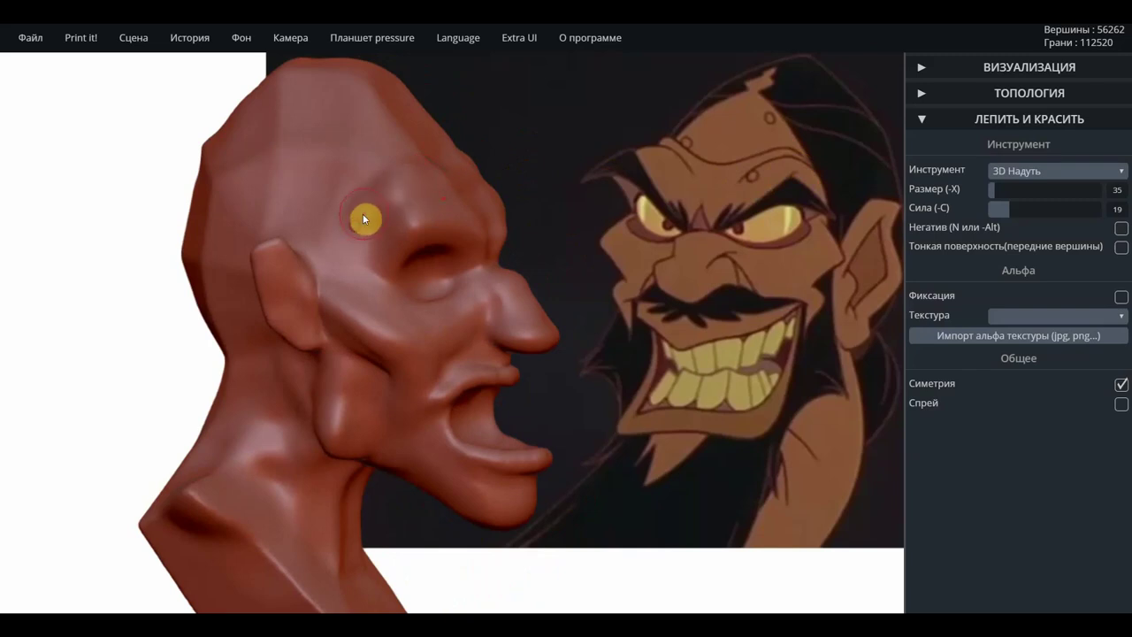
mouse_move(551, 212)
mouse_down()
mouse_move(515, 190)
mouse_move(582, 188)
mouse_move(420, 174)
mouse_move(330, 188)
mouse_move(384, 351)
mouse_up()
scroll(554, 363, up, 3)
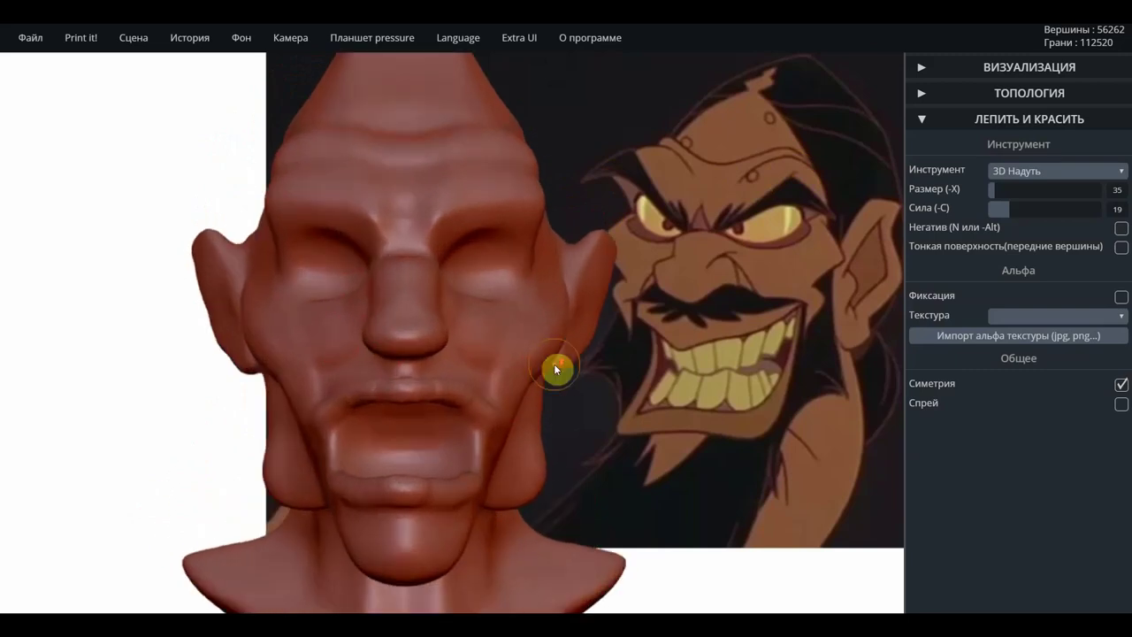
mouse_move(585, 389)
mouse_down()
mouse_move(611, 397)
mouse_move(477, 407)
mouse_move(670, 355)
mouse_up()
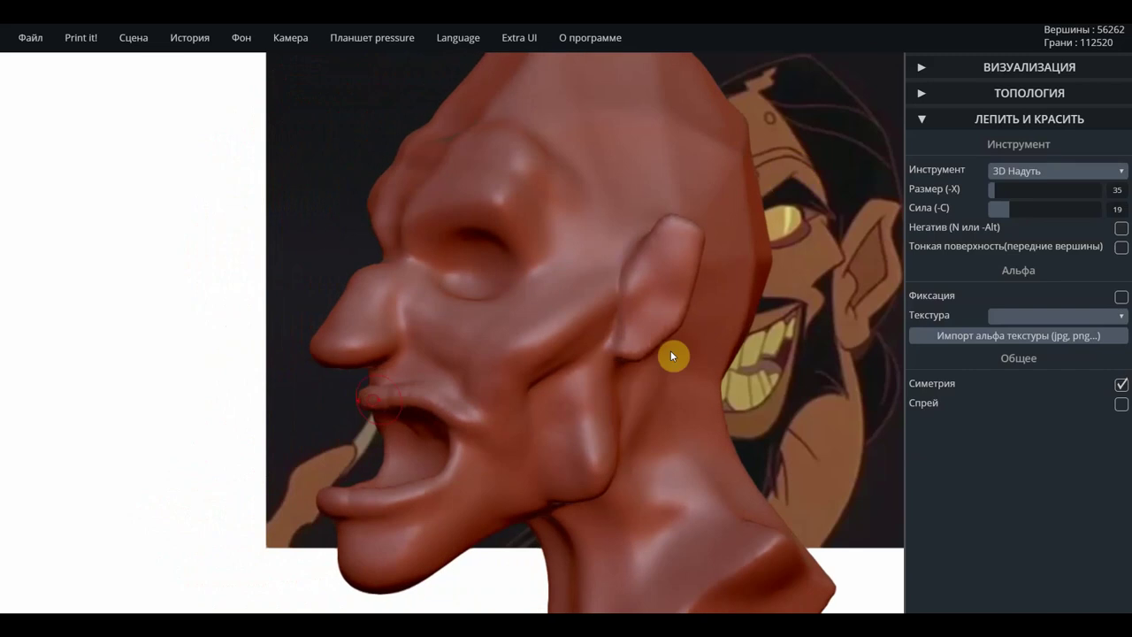
click(1061, 180)
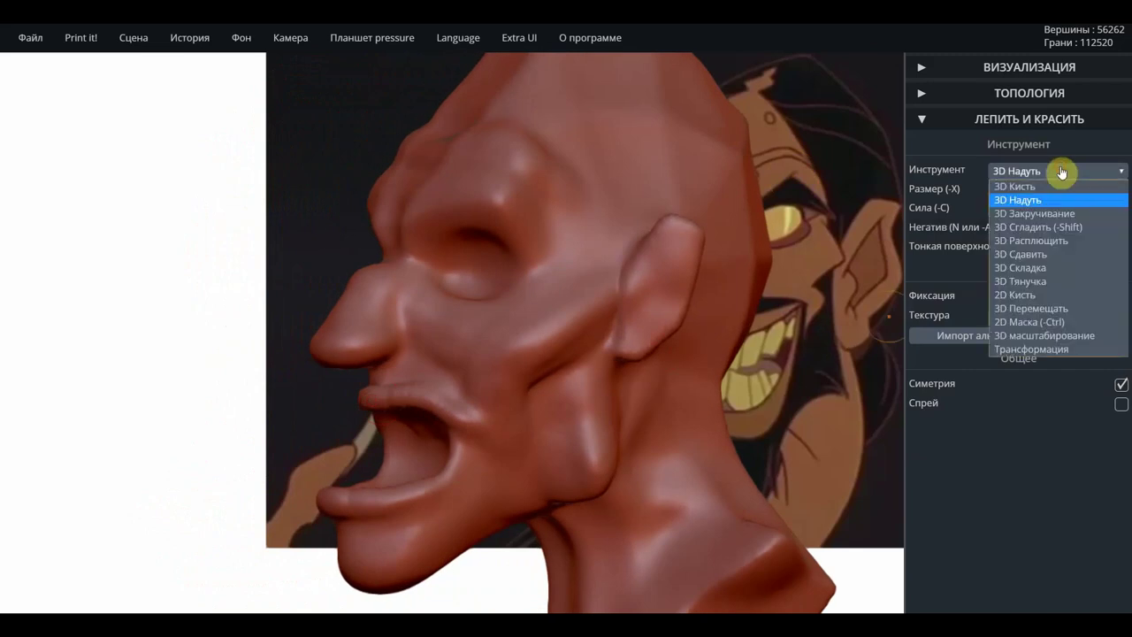
Set 3D Складка to size 45, strength 51, and carve a nose-to-mouth-corner crease.
click(1039, 268)
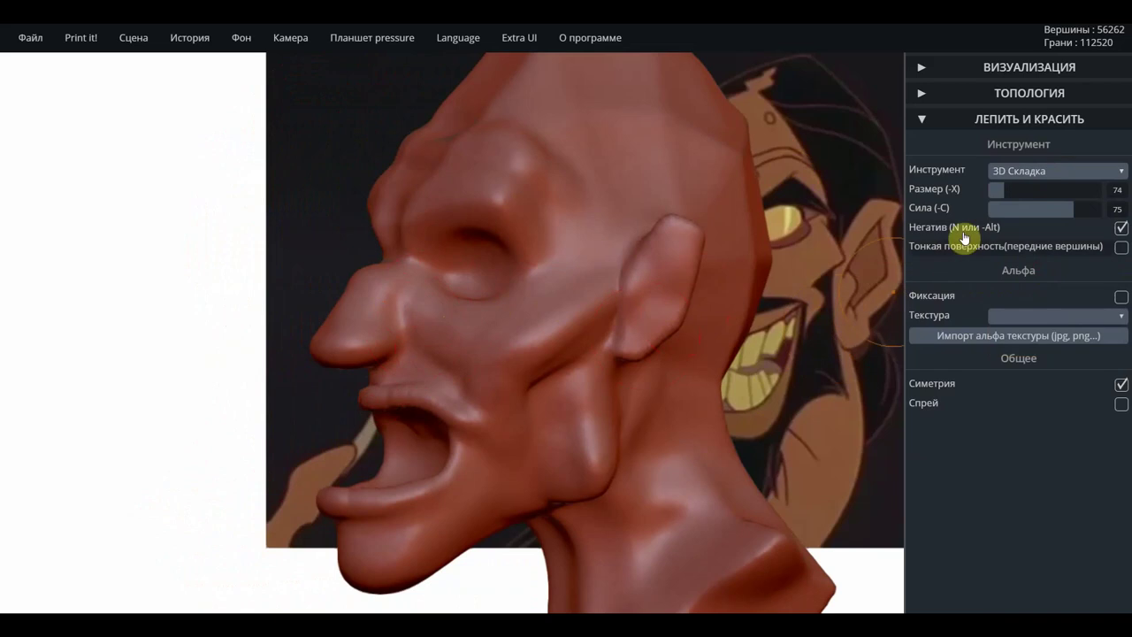
drag(1004, 188, 995, 188)
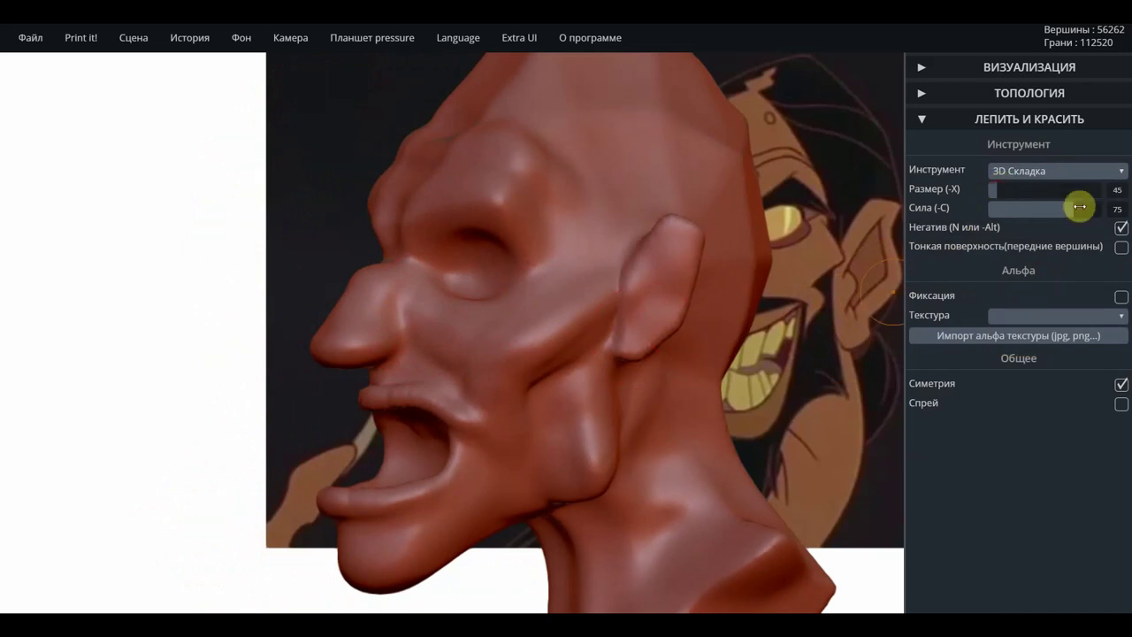
drag(1080, 206, 1046, 208)
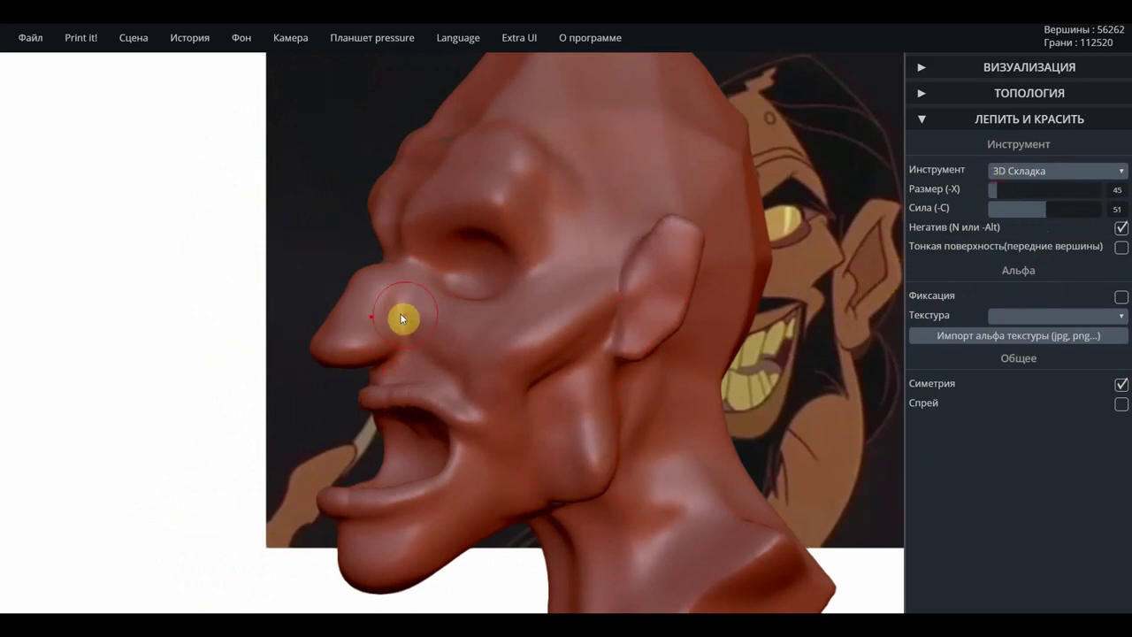
mouse_move(391, 328)
mouse_down()
mouse_move(494, 439)
mouse_move(507, 438)
mouse_up()
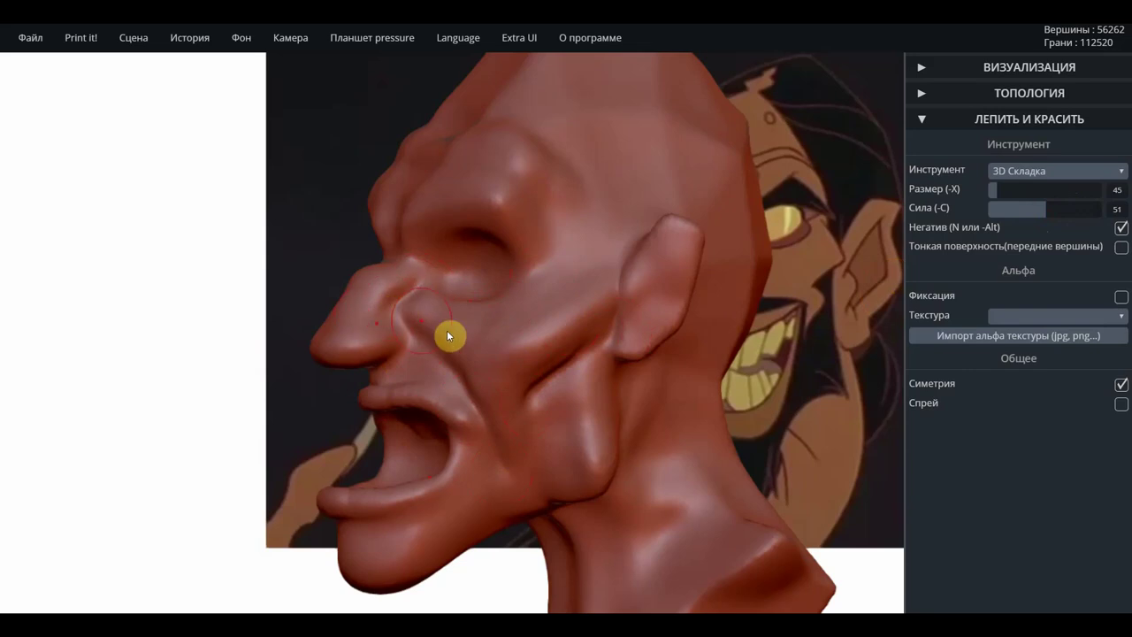
mouse_move(254, 285)
mouse_down()
mouse_move(424, 313)
mouse_move(252, 315)
mouse_move(374, 328)
mouse_up()
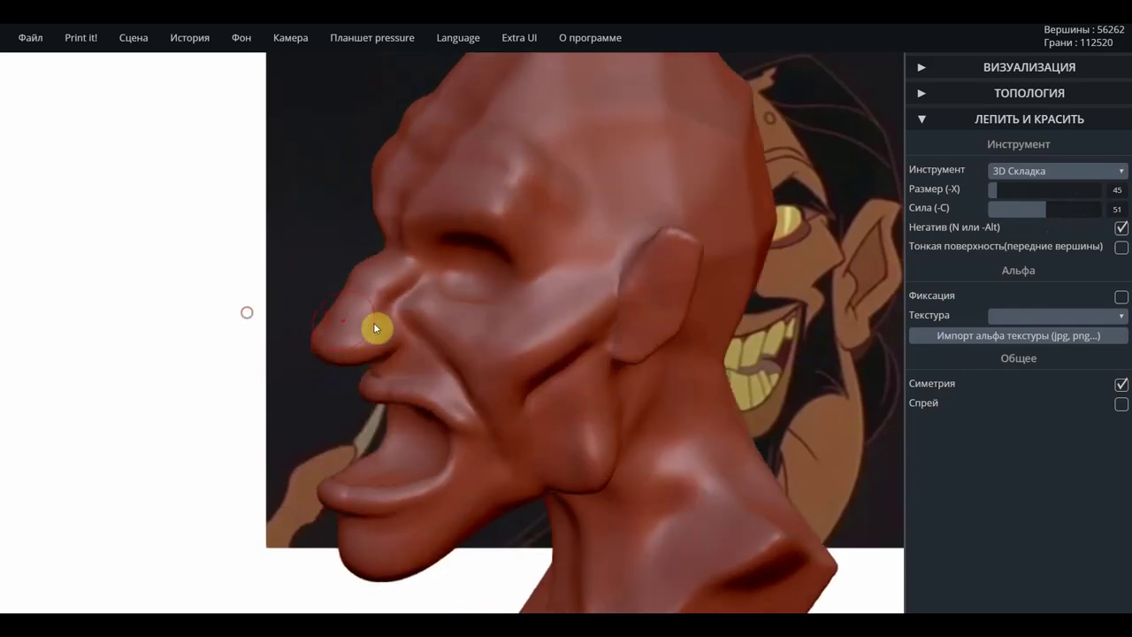
drag(248, 301, 496, 252)
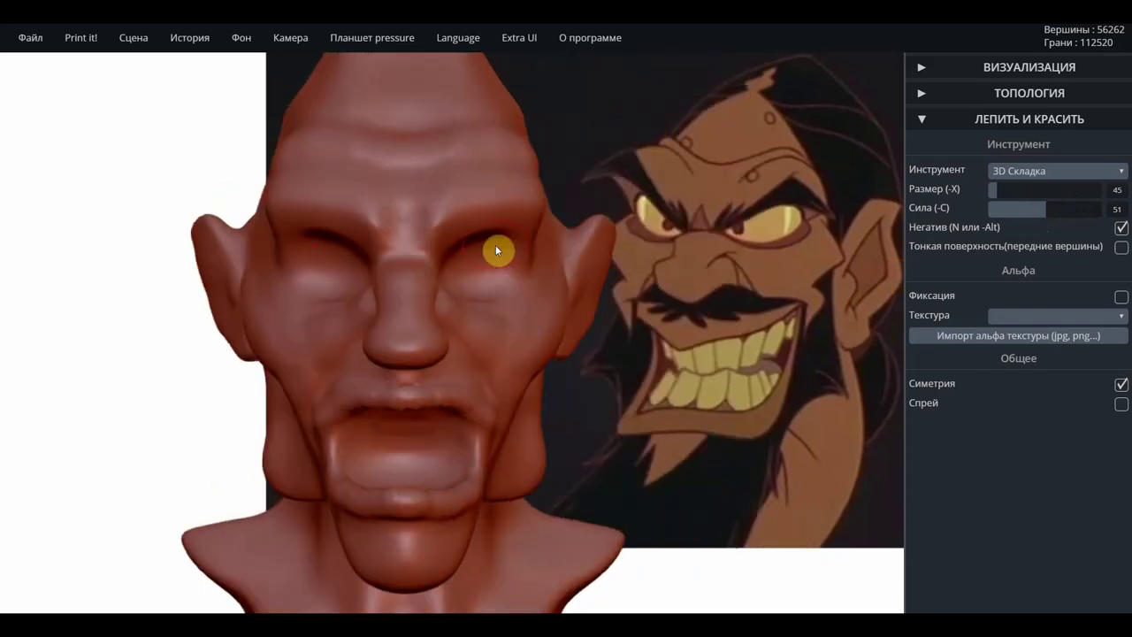
Carve a crease between the brows and a horizontal one across the upper forehead.
mouse_move(430, 222)
mouse_down()
mouse_move(453, 263)
mouse_move(455, 254)
mouse_up()
mouse_move(524, 238)
mouse_down()
mouse_move(571, 245)
mouse_move(621, 206)
mouse_move(581, 225)
mouse_move(438, 210)
mouse_move(524, 187)
mouse_move(560, 217)
mouse_up()
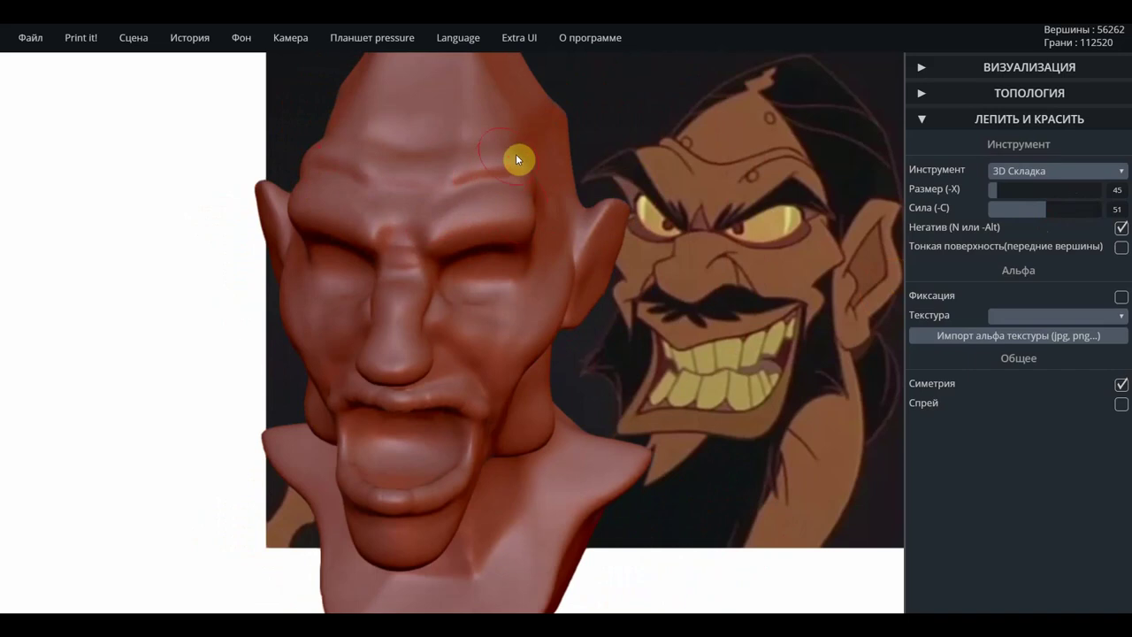
mouse_move(343, 141)
mouse_down()
mouse_move(417, 157)
mouse_move(532, 151)
mouse_up()
drag(618, 181, 372, 147)
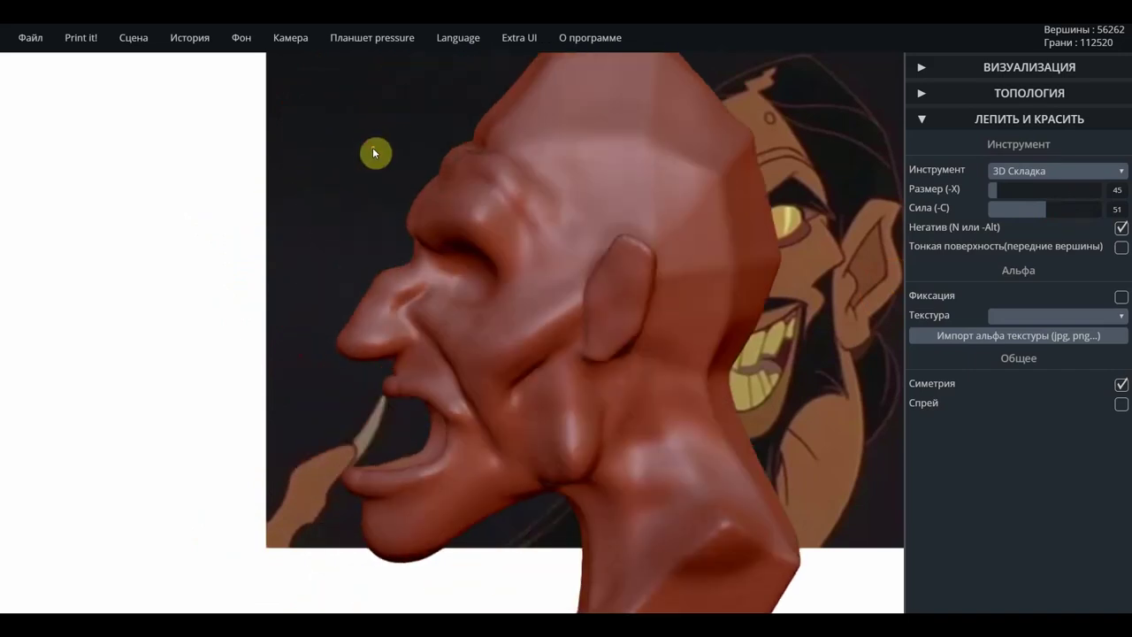
drag(483, 150, 533, 189)
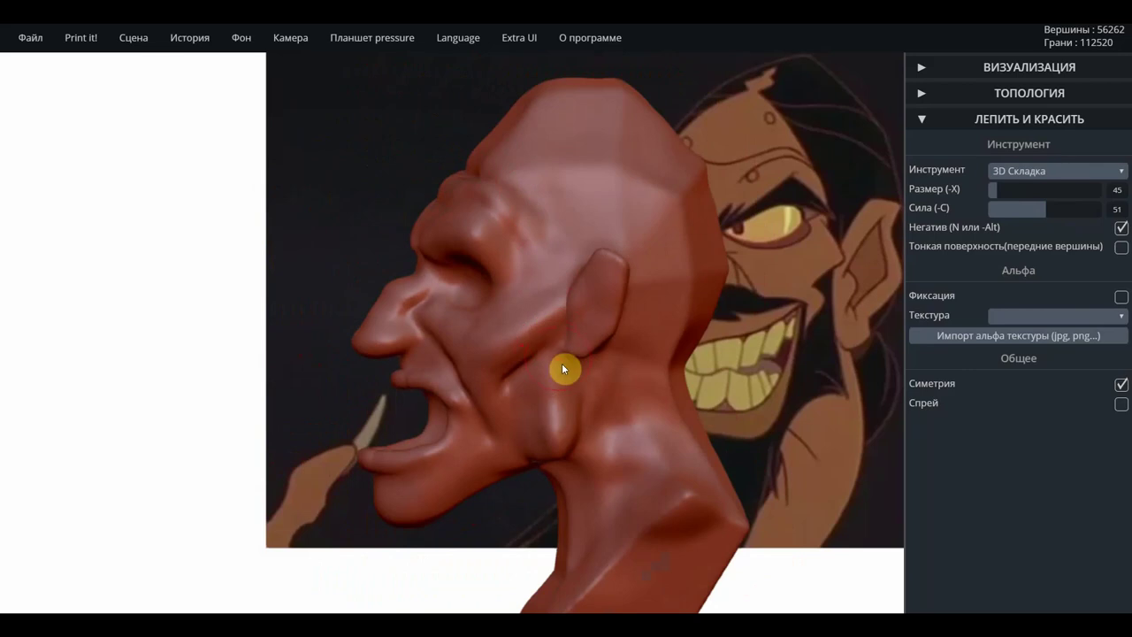
mouse_move(557, 348)
right_down()
mouse_move(545, 351)
mouse_move(745, 353)
mouse_move(709, 349)
right_up()
Lower the crease strength to 33 and refine the ear's shape.
scroll(686, 338, up, 2)
scroll(686, 338, up, 3)
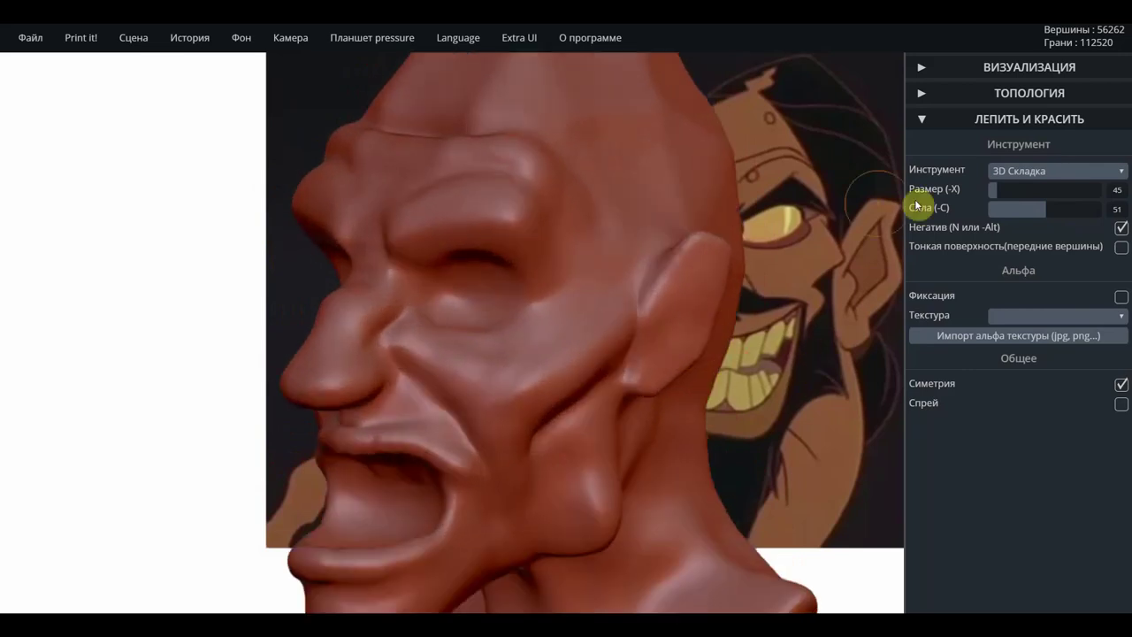
drag(1045, 209, 1023, 209)
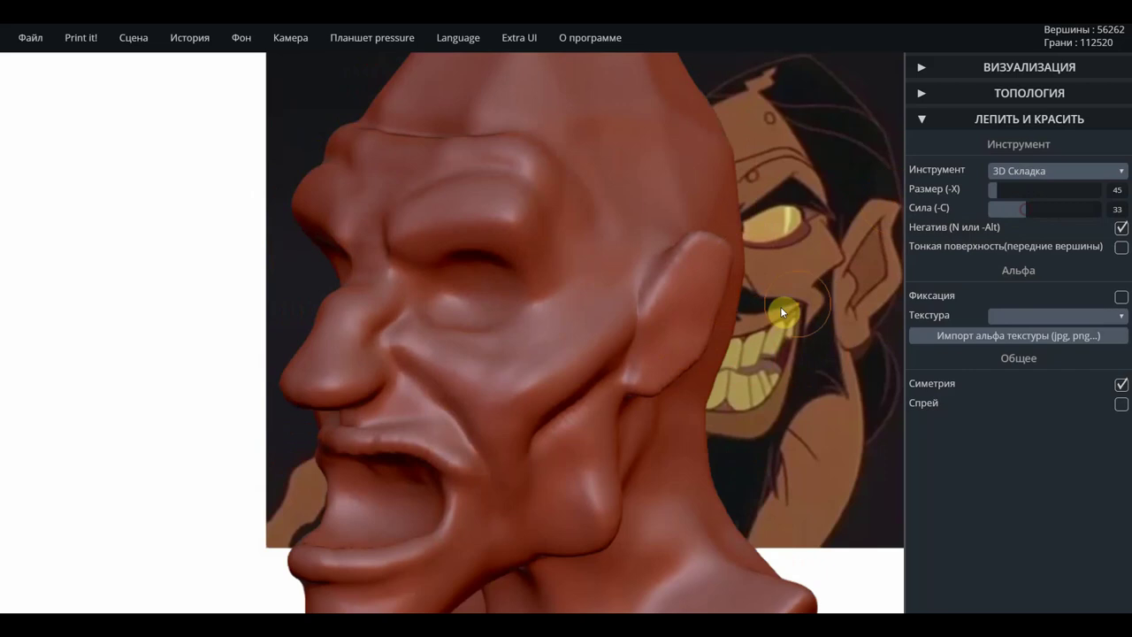
mouse_move(655, 342)
mouse_down()
mouse_move(710, 283)
mouse_move(653, 349)
mouse_move(707, 271)
mouse_move(708, 328)
mouse_move(633, 368)
mouse_move(704, 312)
mouse_move(697, 286)
mouse_move(655, 346)
mouse_up()
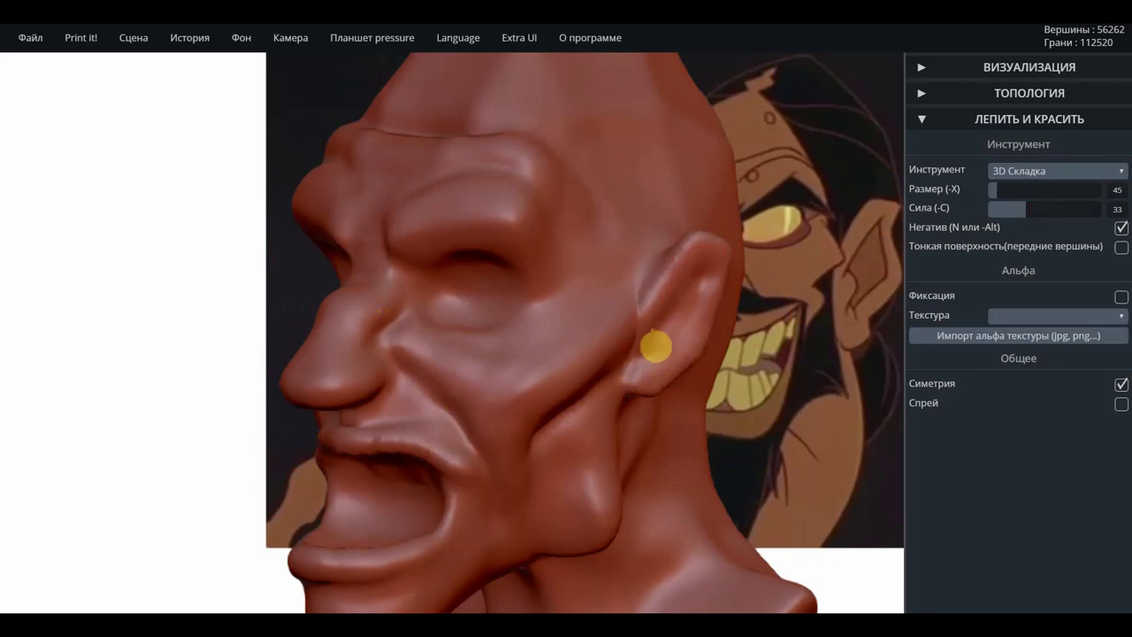
right_drag(689, 326, 637, 378)
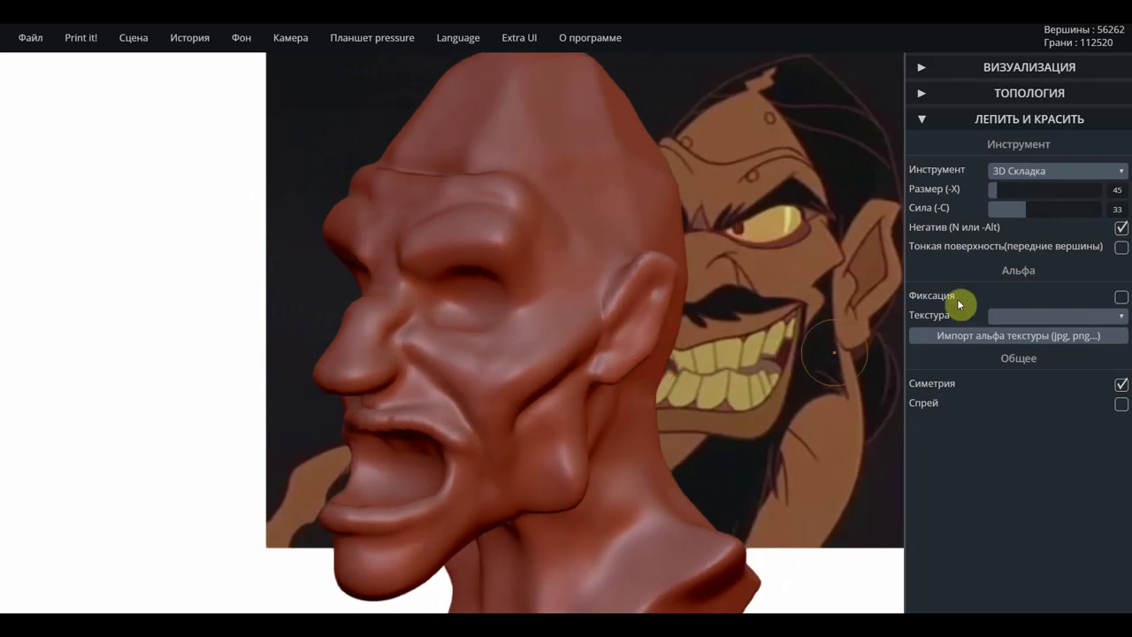
click(1065, 172)
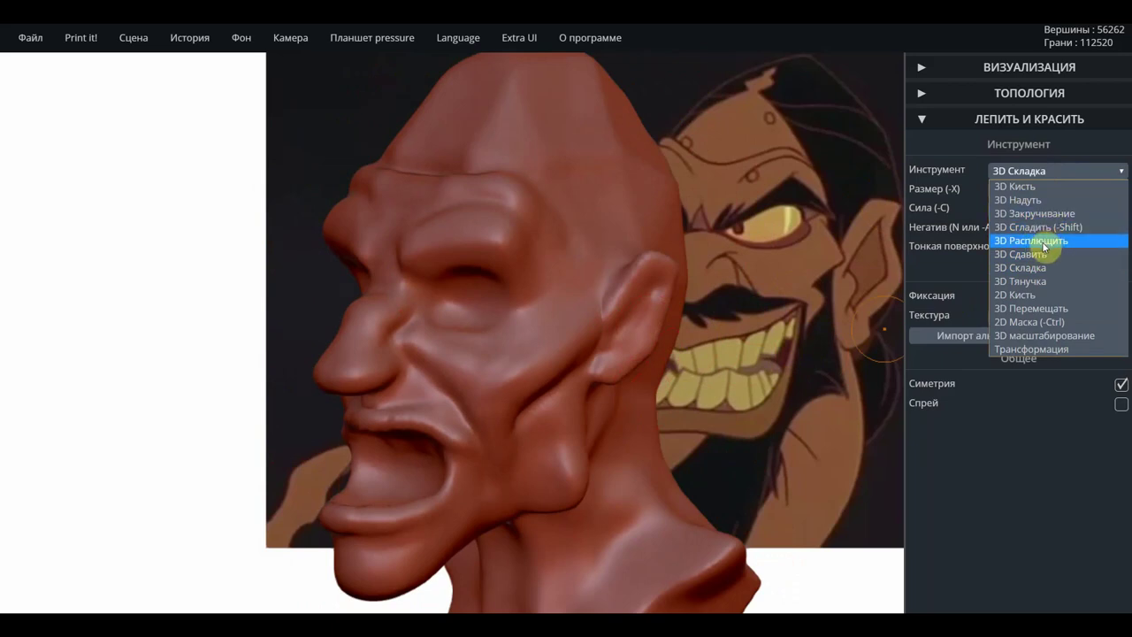
Set 3D Расплющить to strength 15 and flatten the jaw contour below the ear.
click(1044, 247)
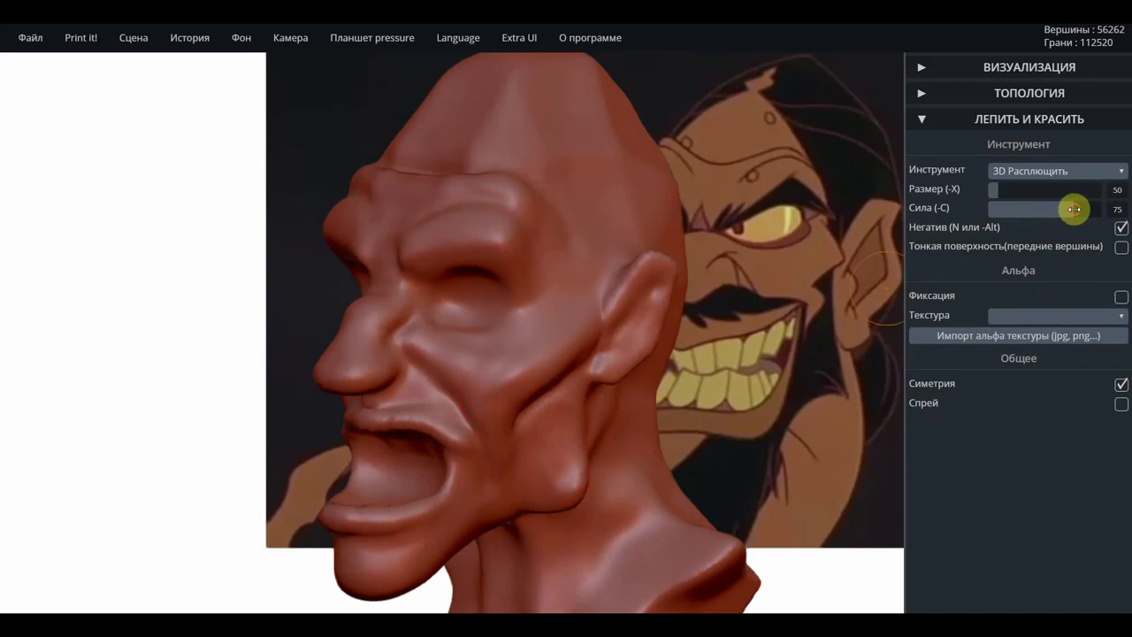
drag(1073, 209, 999, 209)
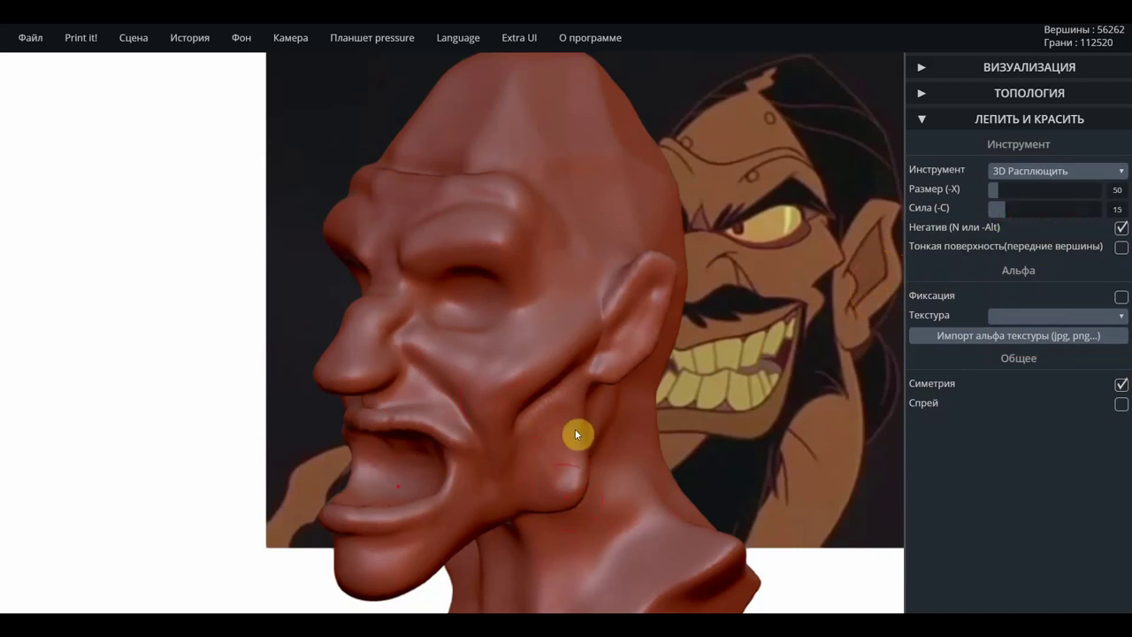
mouse_move(575, 433)
mouse_down()
mouse_move(580, 487)
mouse_move(567, 472)
mouse_up()
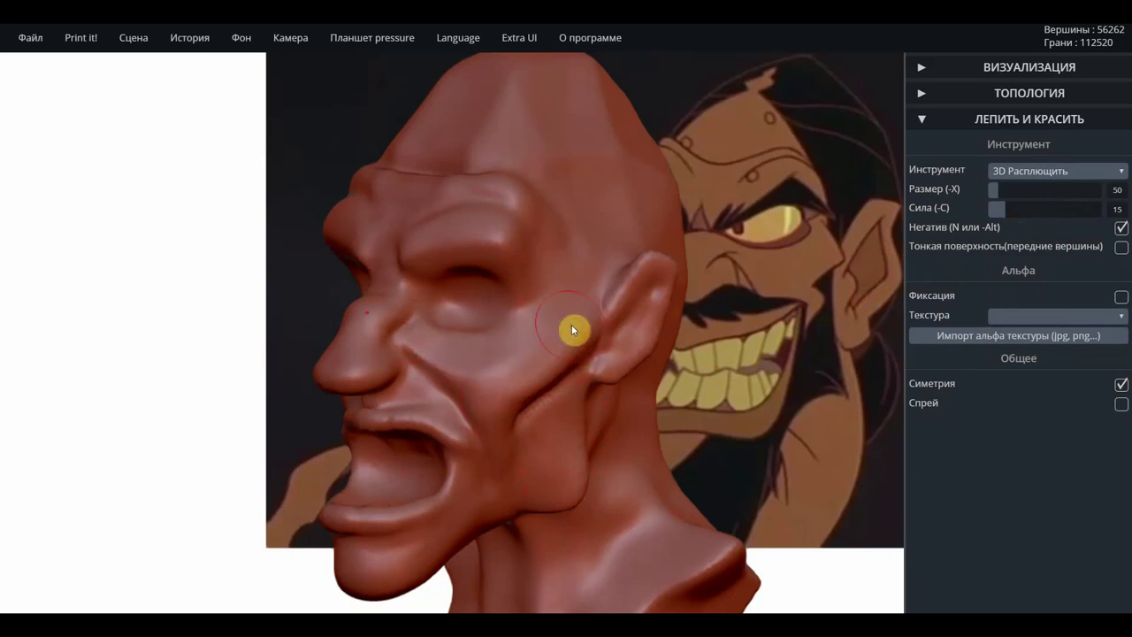
mouse_move(477, 374)
right_down()
mouse_move(385, 399)
mouse_move(619, 379)
mouse_move(469, 409)
mouse_move(503, 399)
mouse_move(555, 439)
right_up()
mouse_move(660, 409)
right_down()
mouse_move(851, 369)
mouse_move(598, 424)
mouse_move(496, 393)
right_up()
Rework and smooth the cheek plane beside the ear.
mouse_move(485, 367)
mouse_down()
mouse_move(472, 399)
mouse_move(487, 399)
mouse_move(467, 354)
mouse_move(508, 362)
mouse_move(506, 385)
mouse_up()
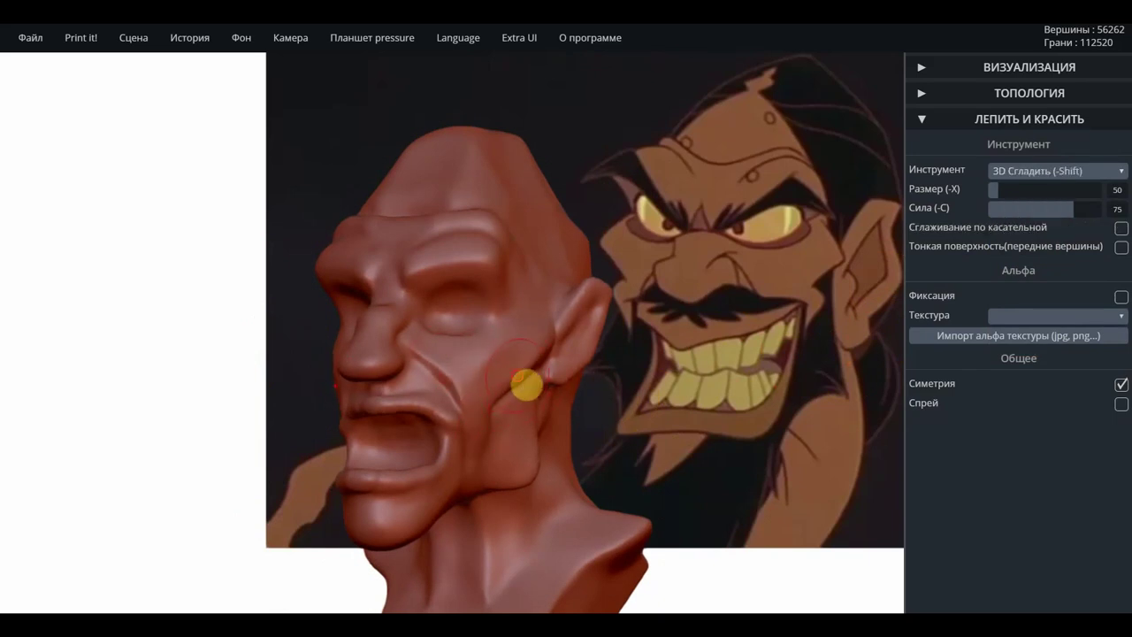
mouse_move(516, 392)
shift+mouse_down()
mouse_move(527, 394)
mouse_move(498, 437)
mouse_move(326, 457)
shift+mouse_up()
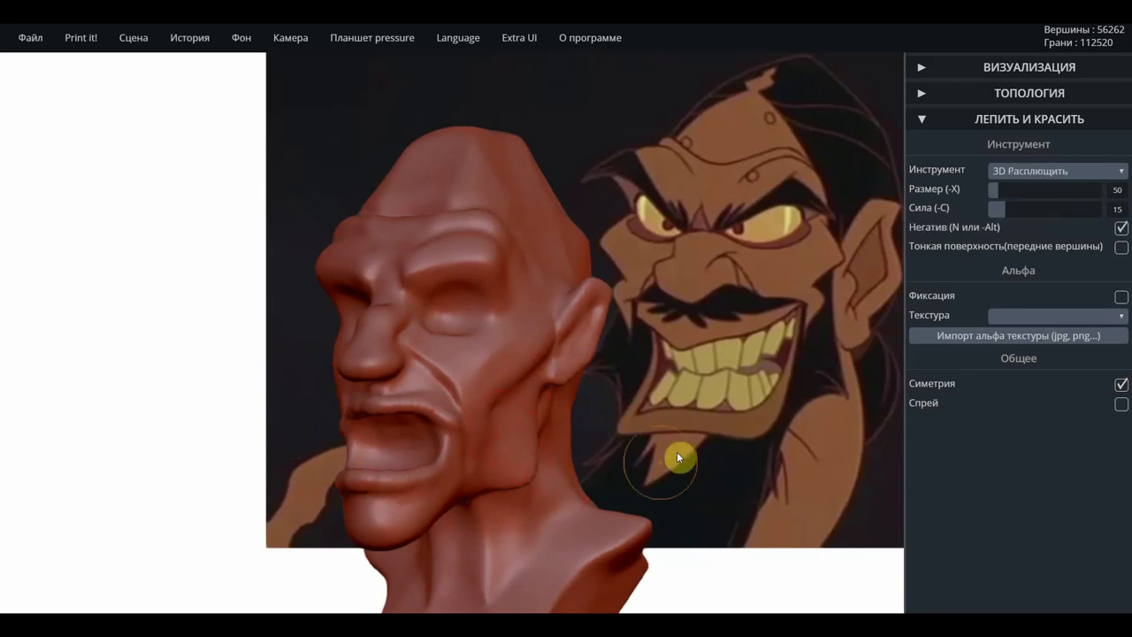
drag(608, 398, 721, 415)
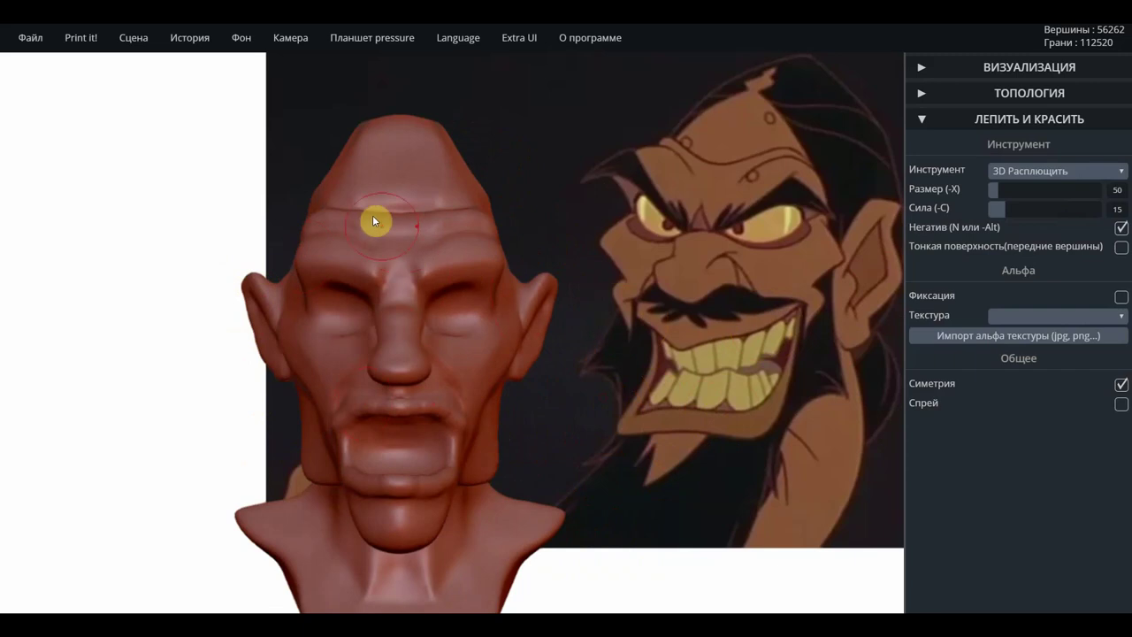
Flatten the top of the head and the cheek and ear area.
drag(552, 164, 323, 161)
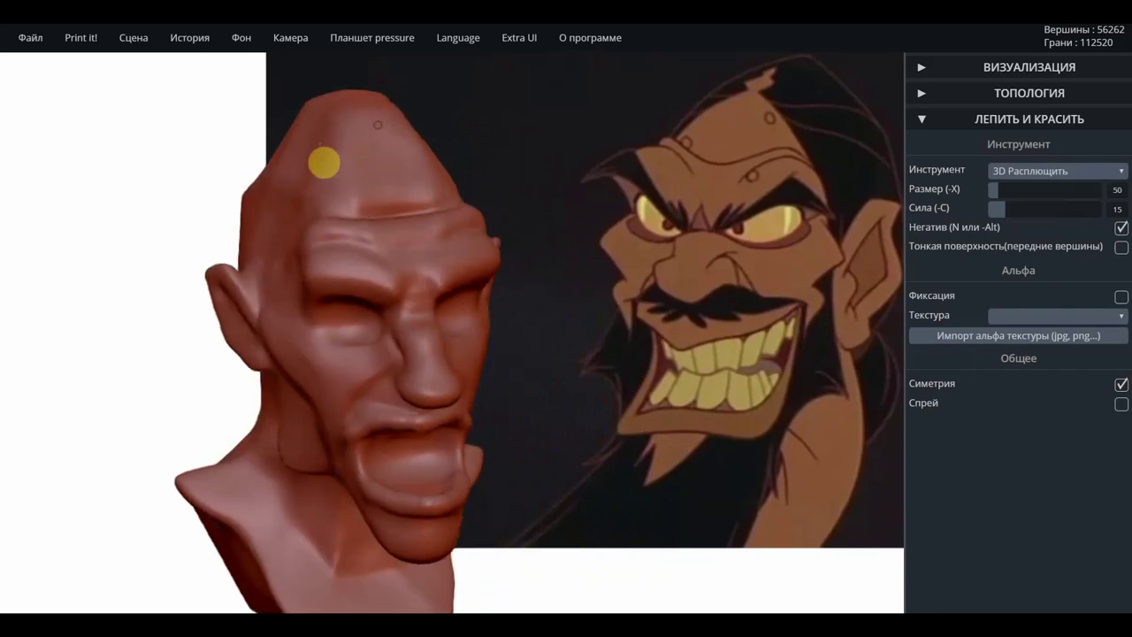
mouse_move(364, 118)
mouse_down()
mouse_move(300, 133)
mouse_move(345, 108)
mouse_move(374, 192)
mouse_move(333, 235)
mouse_move(301, 238)
mouse_move(319, 291)
mouse_move(336, 260)
mouse_move(321, 239)
mouse_move(345, 270)
mouse_move(392, 292)
mouse_up()
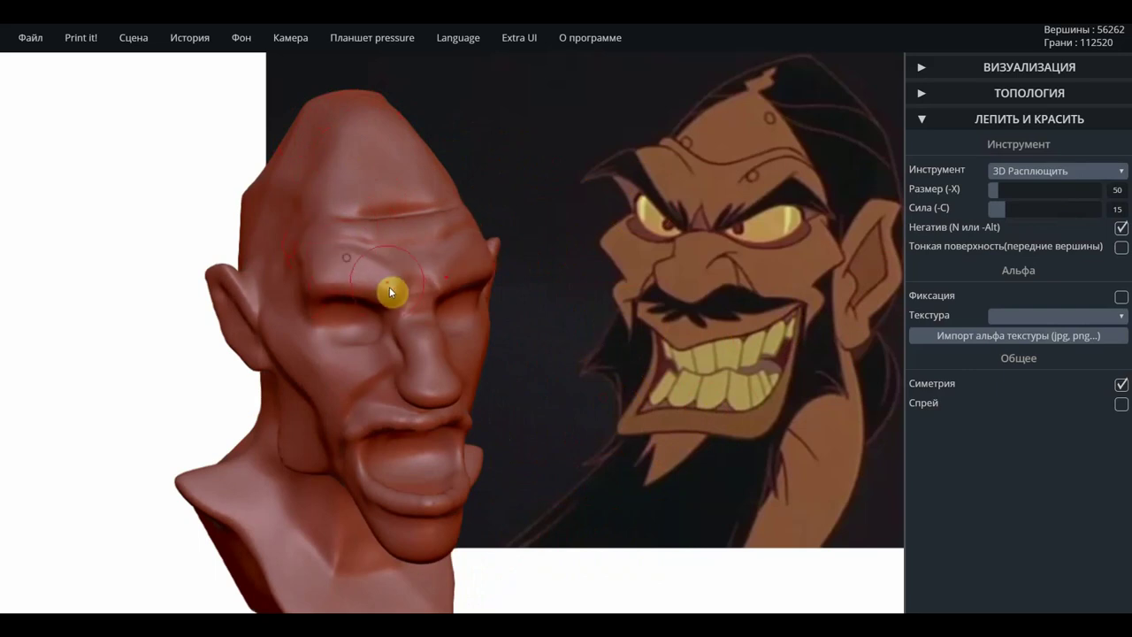
mouse_move(542, 274)
mouse_down()
mouse_move(460, 242)
mouse_move(475, 232)
mouse_move(546, 245)
mouse_move(361, 315)
mouse_up()
mouse_move(285, 344)
mouse_down()
mouse_move(266, 313)
mouse_move(336, 343)
mouse_up()
mouse_move(528, 258)
mouse_down()
mouse_move(520, 245)
mouse_move(437, 235)
mouse_move(430, 222)
mouse_move(487, 239)
mouse_move(461, 241)
mouse_move(588, 253)
mouse_move(548, 310)
mouse_move(651, 283)
mouse_move(642, 348)
mouse_move(401, 413)
mouse_move(381, 443)
mouse_move(434, 507)
mouse_up()
Flatten the lower-lip crease and smooth the lower-lip ridge.
key(shift)
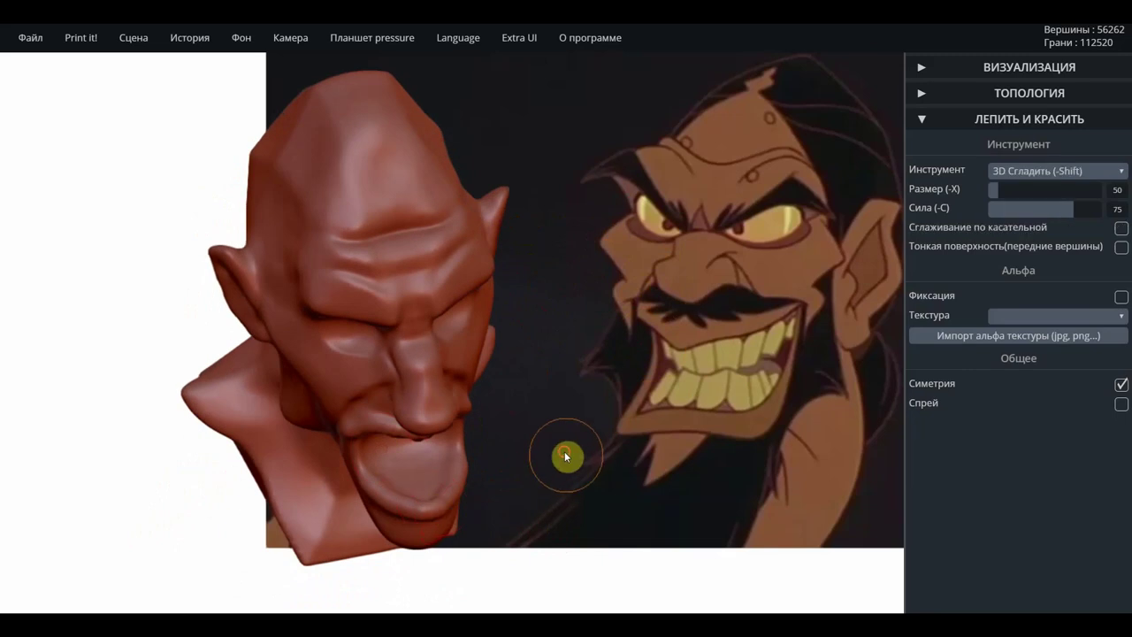
scroll(589, 392, up, 3)
scroll(589, 397, up, 2)
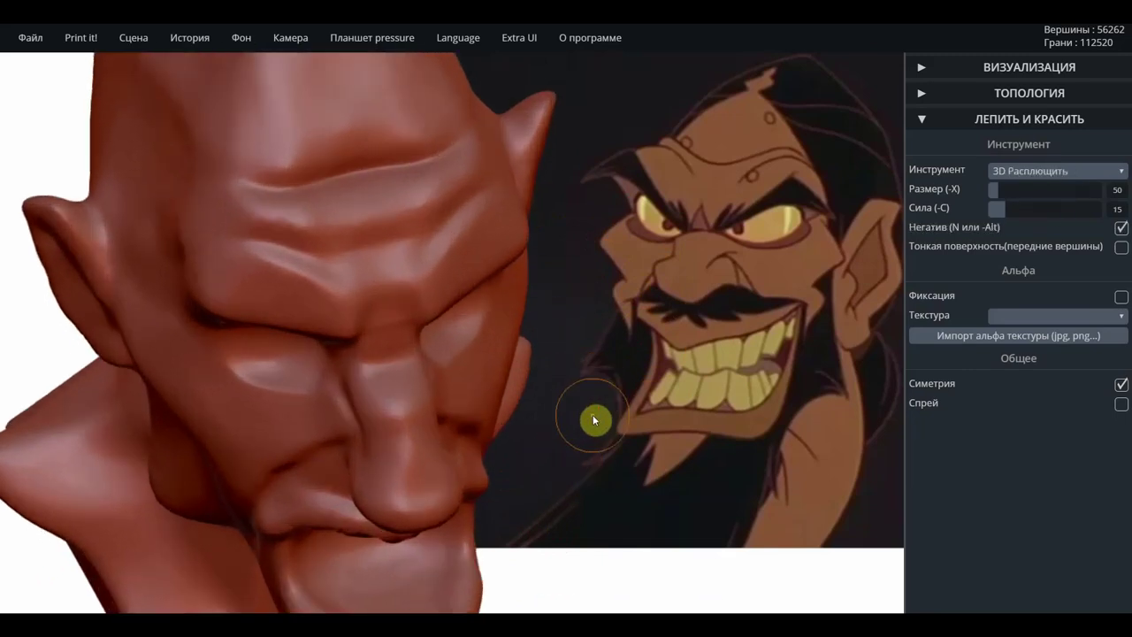
key(shift)
mouse_move(592, 440)
mouse_down()
mouse_move(699, 35)
mouse_move(520, 372)
mouse_move(526, 417)
mouse_up()
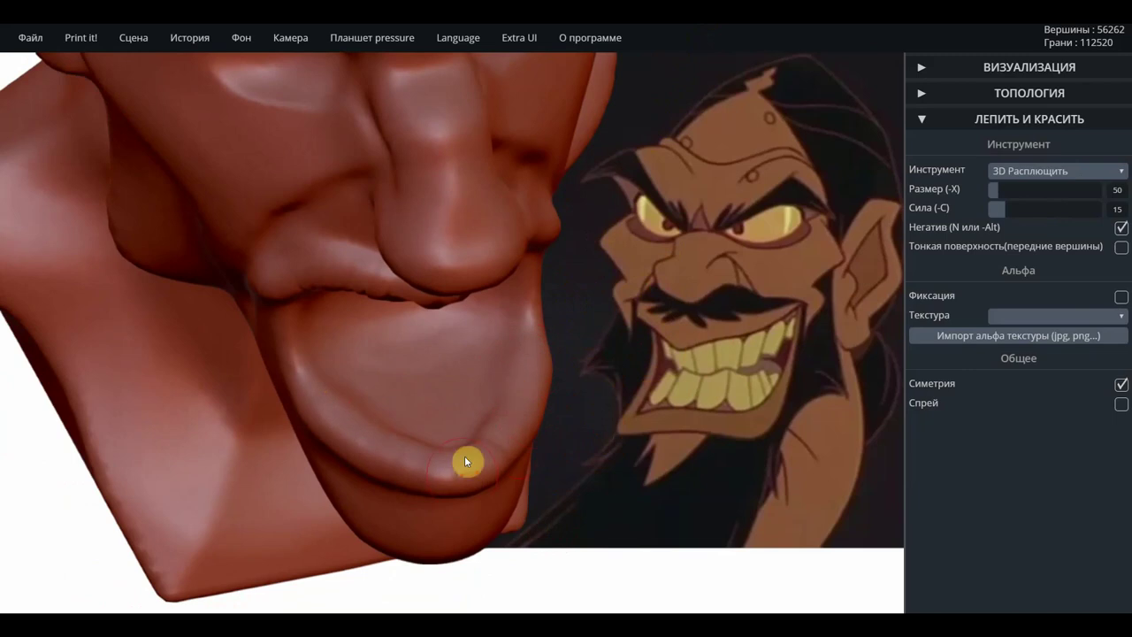
mouse_move(450, 462)
mouse_down()
mouse_move(473, 466)
mouse_move(405, 467)
mouse_up()
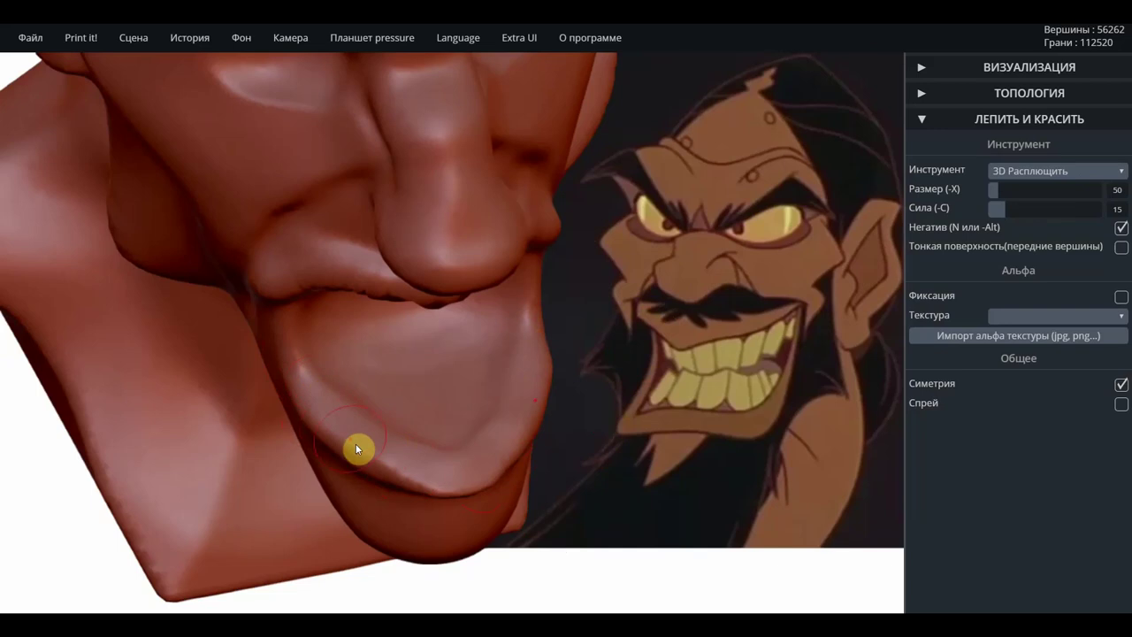
shift+drag(470, 454, 372, 476)
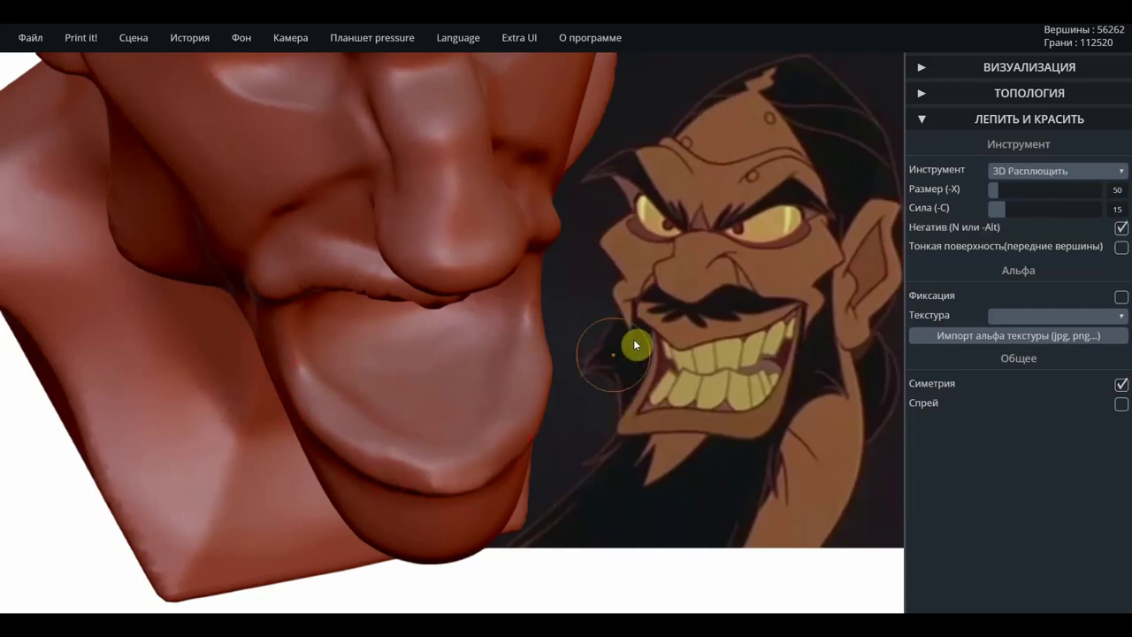
Smooth the bumpy upper-lip ridge and flatten the crease between the lips.
mouse_move(633, 338)
mouse_down()
mouse_move(613, 279)
mouse_move(511, 241)
mouse_move(326, 219)
mouse_move(429, 228)
mouse_move(352, 214)
mouse_up()
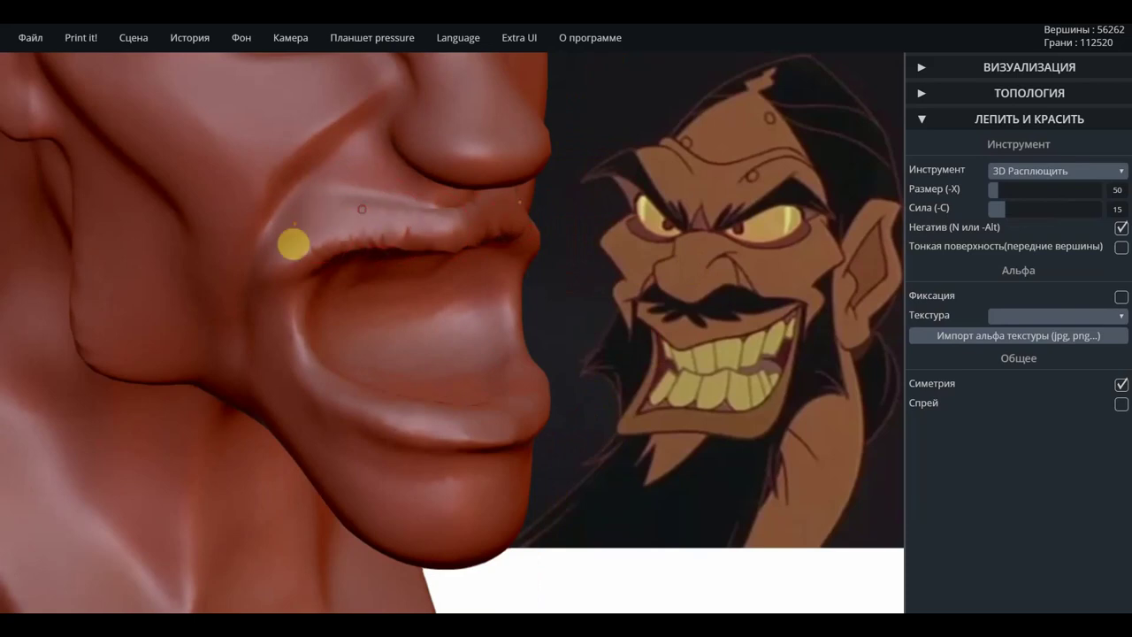
drag(631, 256, 566, 137)
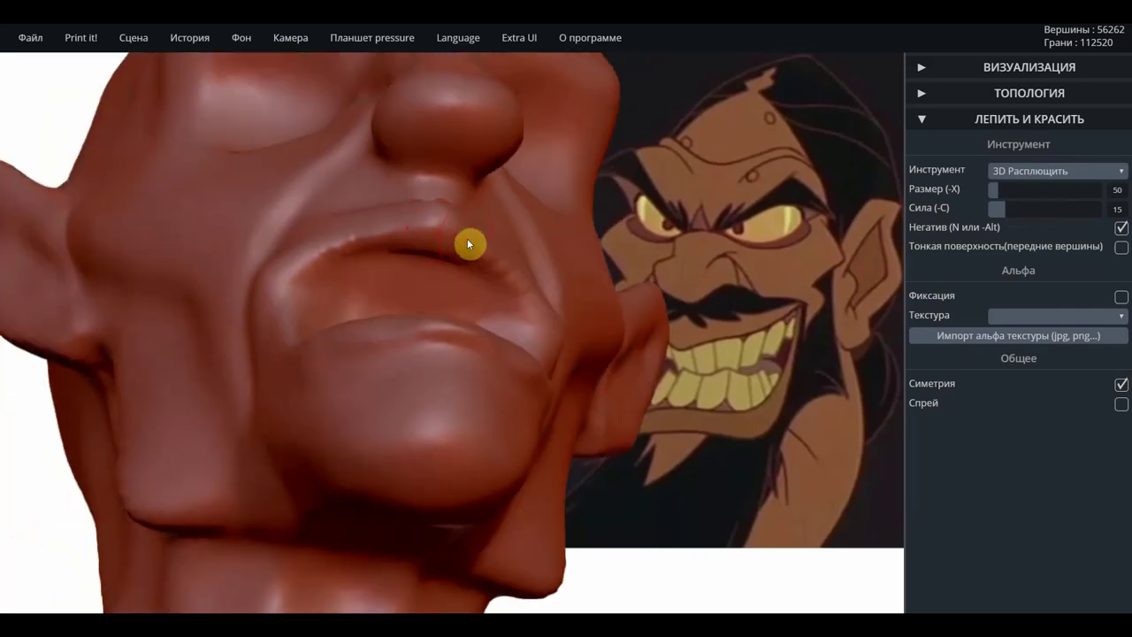
drag(467, 239, 323, 242)
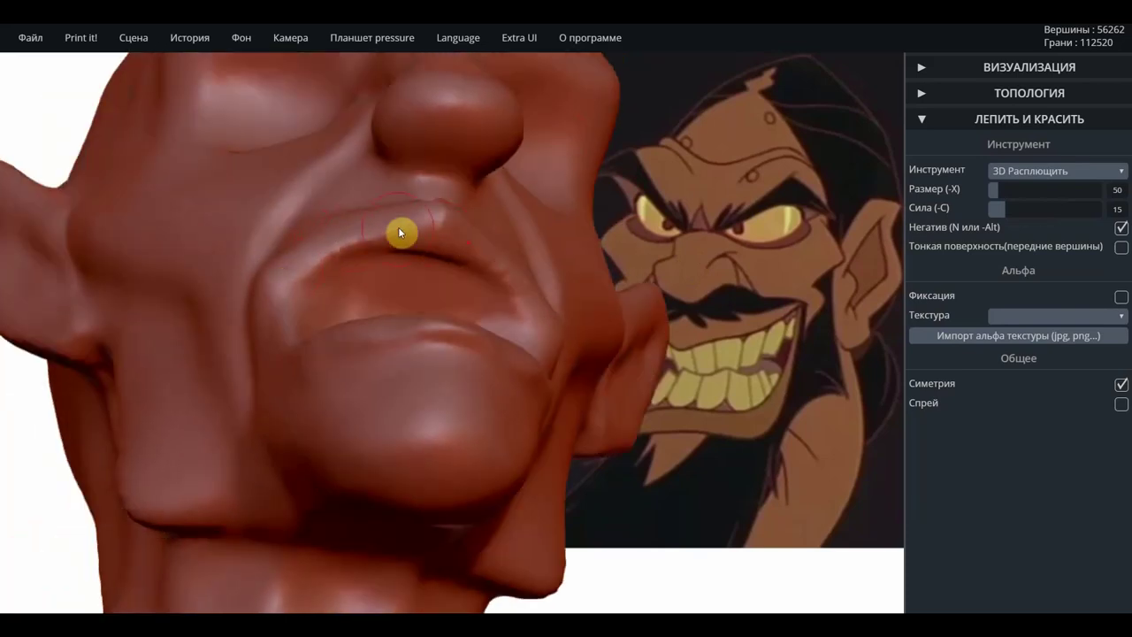
mouse_move(400, 233)
mouse_down()
mouse_move(366, 270)
mouse_move(442, 298)
mouse_move(416, 263)
mouse_move(472, 284)
mouse_move(525, 351)
mouse_up()
mouse_move(649, 259)
mouse_down()
mouse_move(624, 347)
mouse_move(401, 374)
mouse_move(301, 422)
mouse_move(236, 378)
mouse_move(451, 404)
mouse_move(601, 404)
mouse_move(601, 391)
mouse_move(650, 391)
mouse_move(677, 366)
mouse_up()
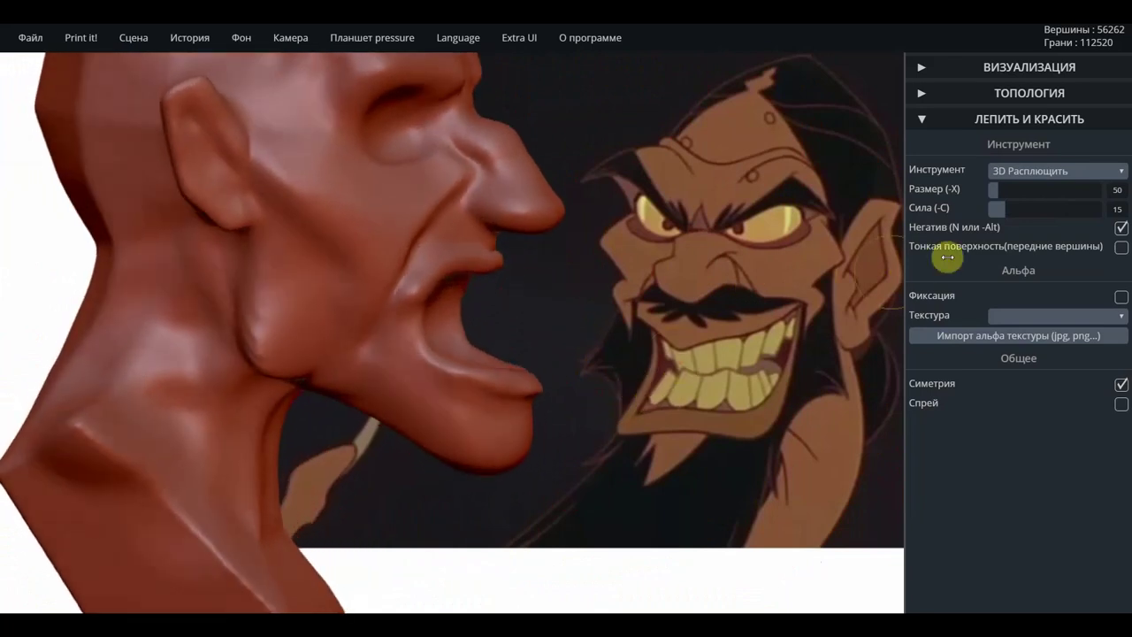
click(1054, 171)
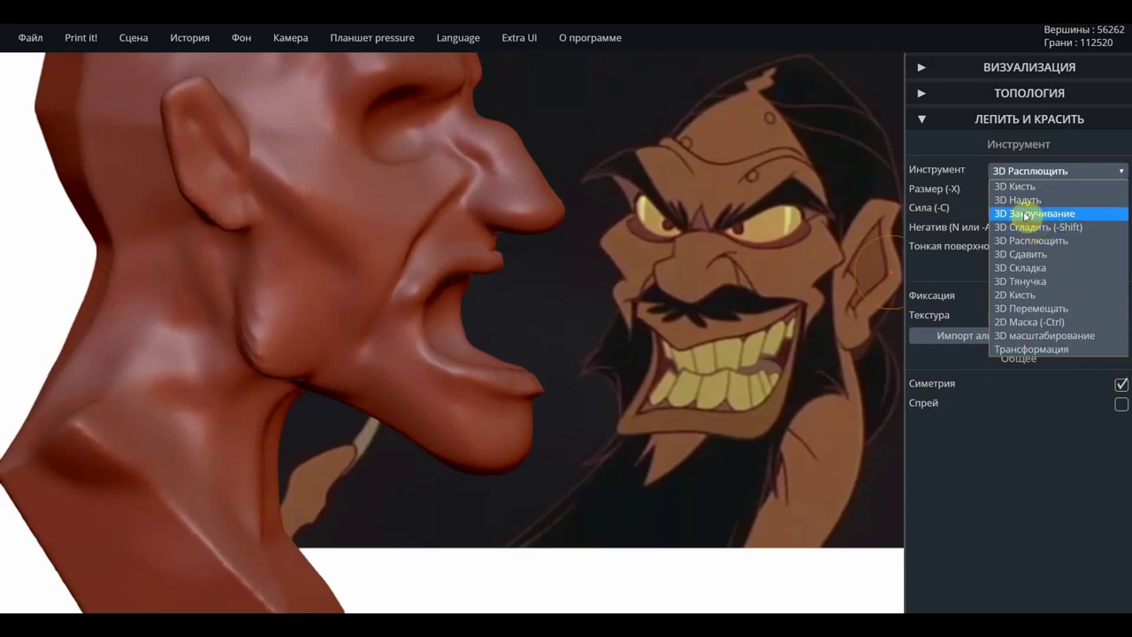
Switch to 3D Кисть and sculpt around the nostril area of the nose.
click(1021, 187)
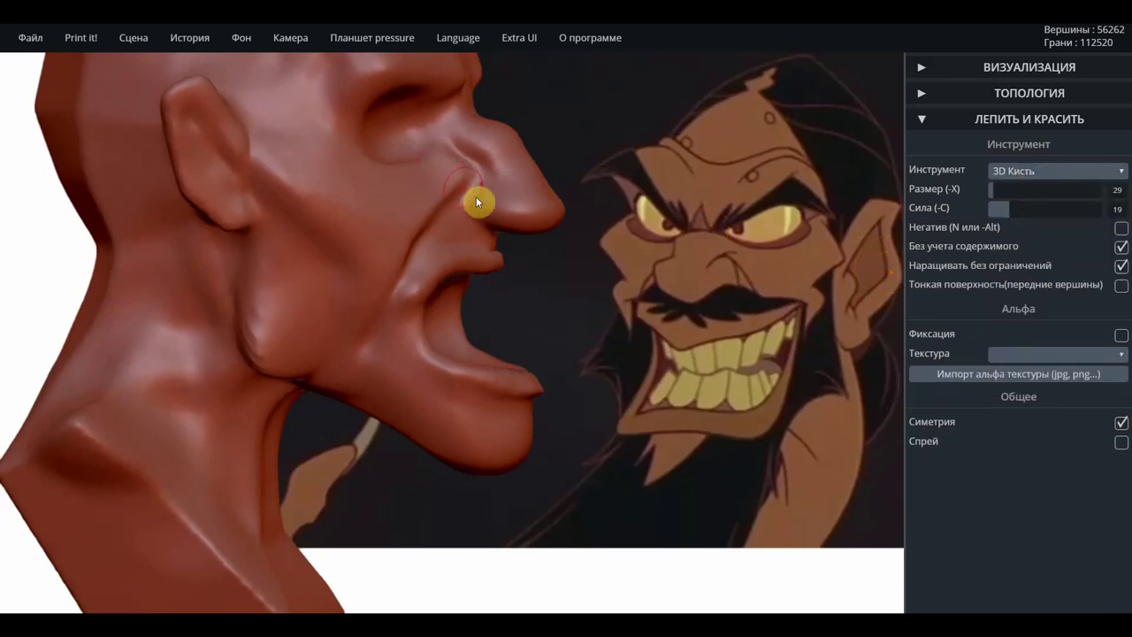
mouse_move(492, 207)
mouse_down()
mouse_move(505, 225)
mouse_move(487, 194)
mouse_move(498, 210)
mouse_move(485, 195)
mouse_move(486, 217)
mouse_up()
drag(617, 210, 487, 253)
mouse_move(457, 204)
mouse_down()
mouse_move(532, 238)
mouse_move(421, 195)
mouse_move(500, 201)
mouse_move(454, 230)
mouse_up()
key(n)
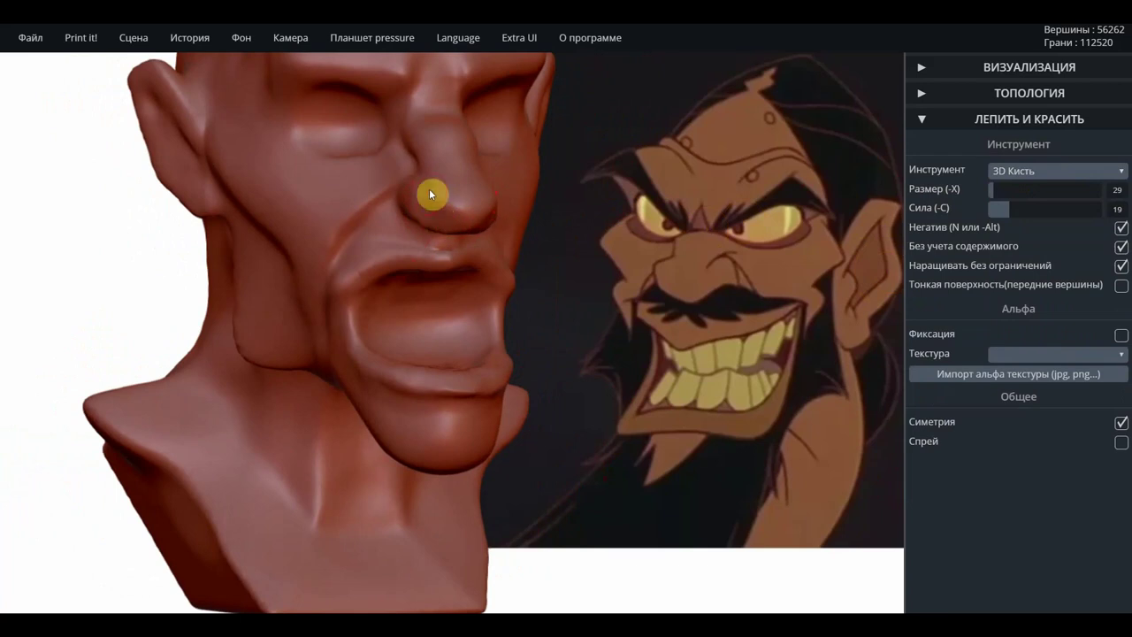
key(n)
Reshape the upper lip, deepen the mouth cavity and corner, and reshape the lower lip.
mouse_move(521, 231)
mouse_down()
mouse_move(682, 237)
mouse_move(609, 234)
mouse_move(681, 250)
mouse_up()
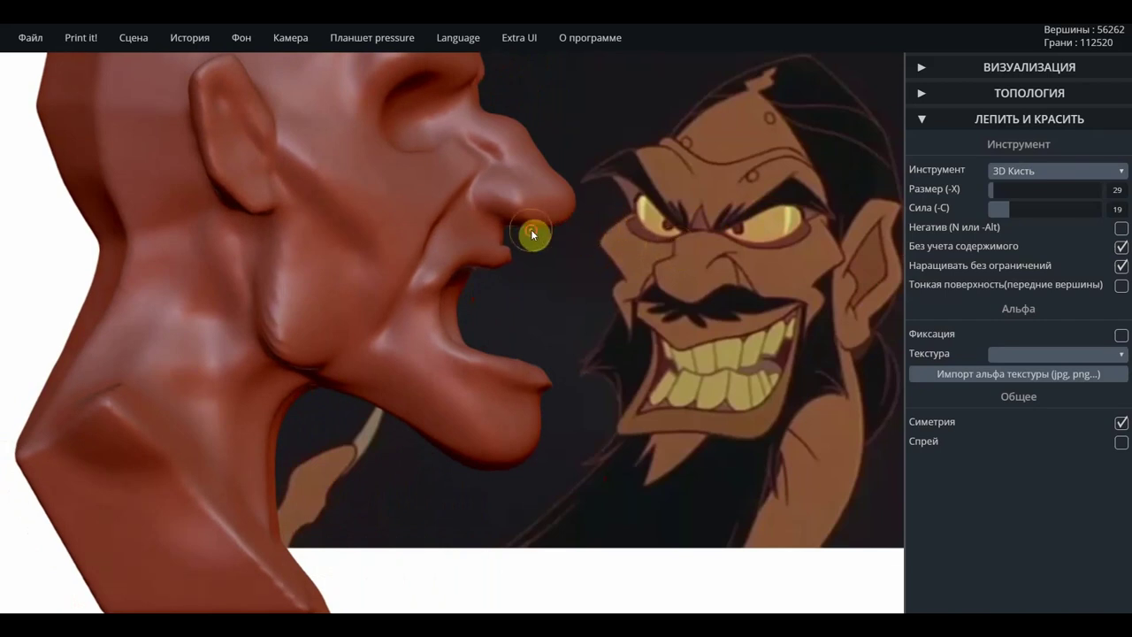
mouse_move(583, 258)
mouse_down()
mouse_move(434, 293)
mouse_move(356, 326)
mouse_move(435, 283)
mouse_move(368, 268)
mouse_move(407, 273)
mouse_up()
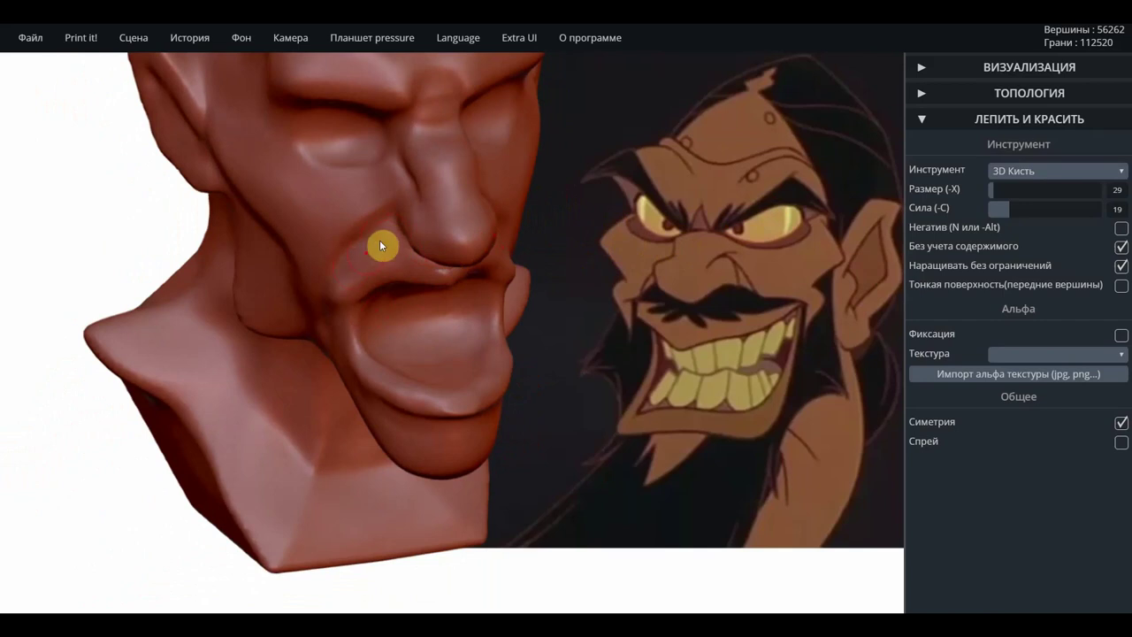
mouse_move(347, 283)
mouse_down()
mouse_move(434, 278)
mouse_move(336, 285)
mouse_move(363, 299)
mouse_up()
mouse_move(606, 321)
mouse_down()
mouse_move(586, 319)
mouse_move(581, 300)
mouse_move(641, 287)
mouse_up()
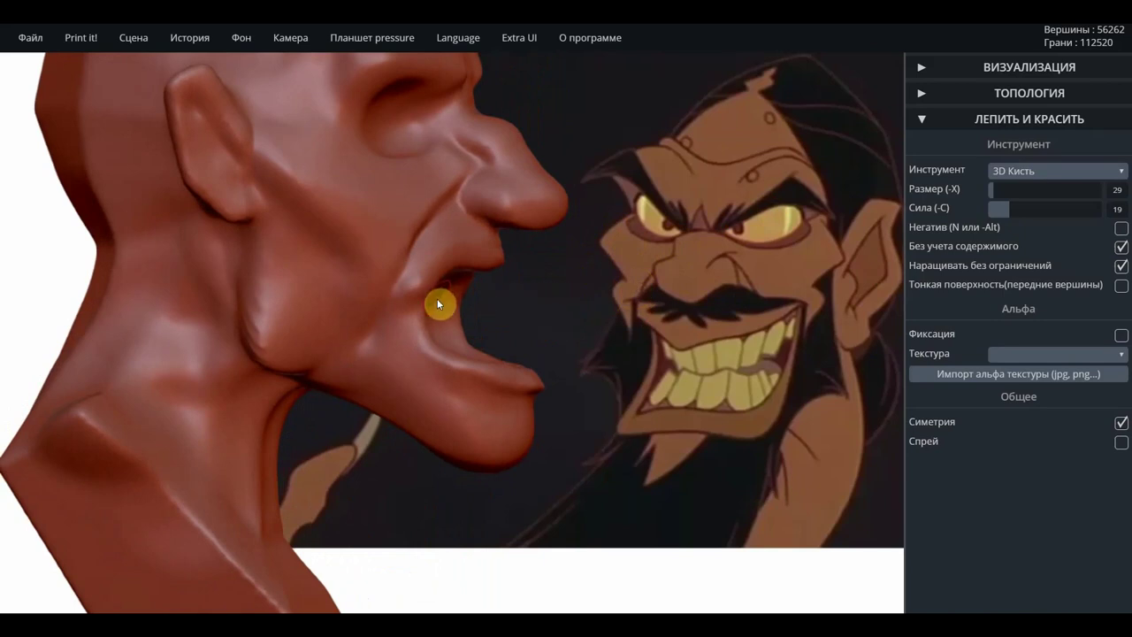
drag(440, 310, 409, 273)
mouse_move(607, 397)
mouse_down()
mouse_move(544, 407)
mouse_move(415, 391)
mouse_up()
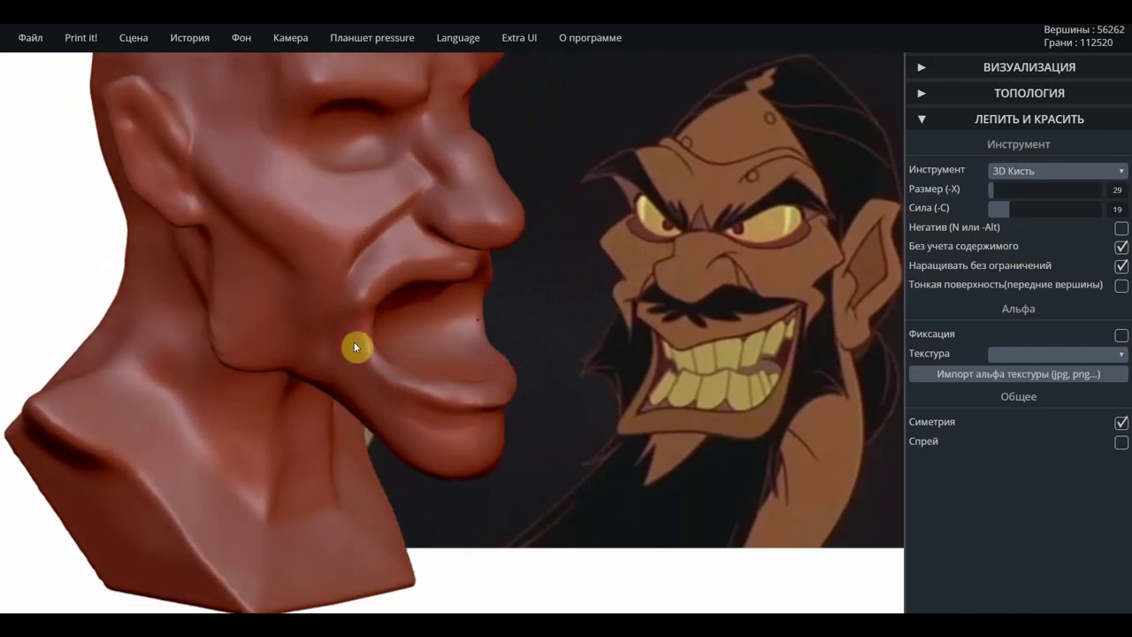
drag(356, 316, 399, 379)
drag(374, 340, 444, 401)
Deepen and widen the mouth opening as seen from the front.
mouse_move(587, 415)
mouse_down()
mouse_move(462, 452)
mouse_move(468, 415)
mouse_up()
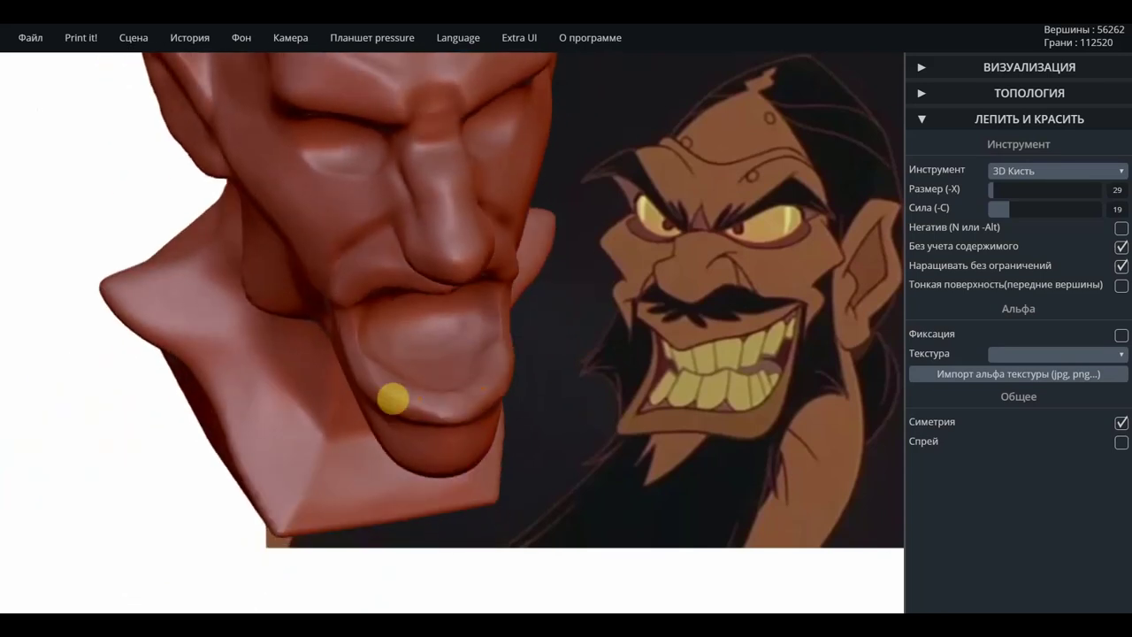
drag(550, 420, 481, 377)
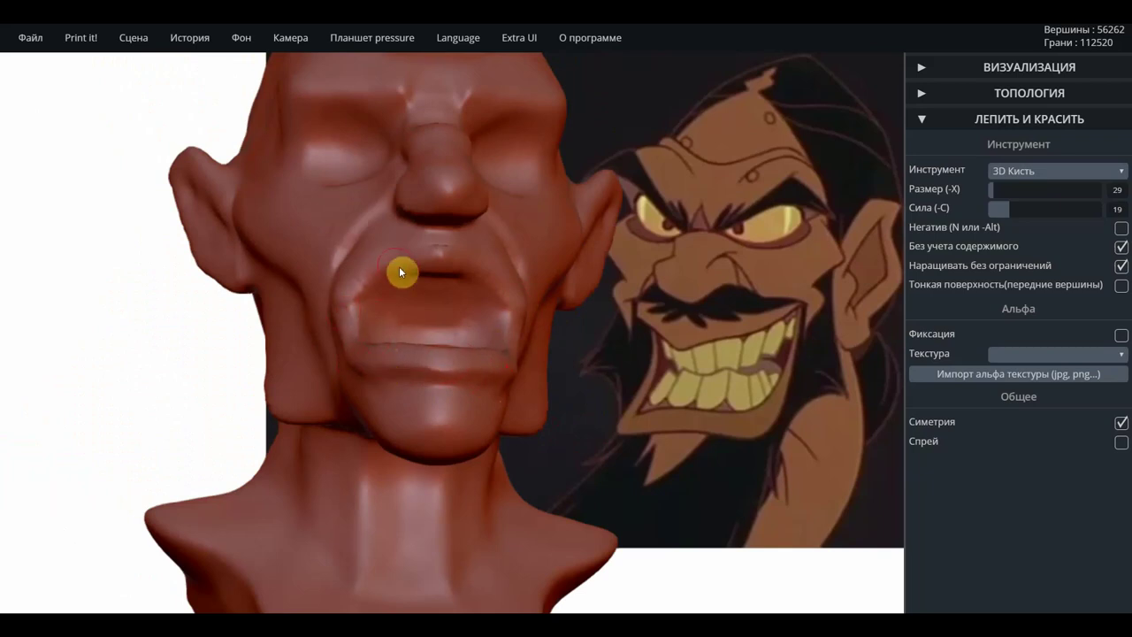
mouse_move(462, 286)
mouse_down()
mouse_move(375, 301)
mouse_move(495, 306)
mouse_up()
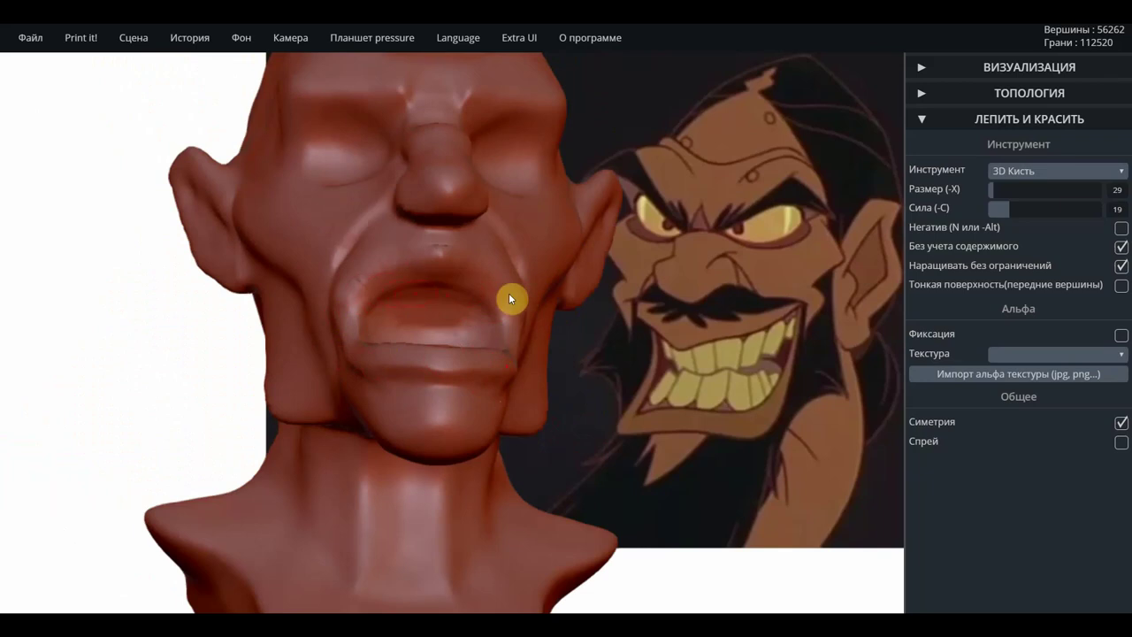
mouse_move(657, 302)
mouse_down()
mouse_move(648, 336)
mouse_move(633, 312)
mouse_move(538, 324)
mouse_up()
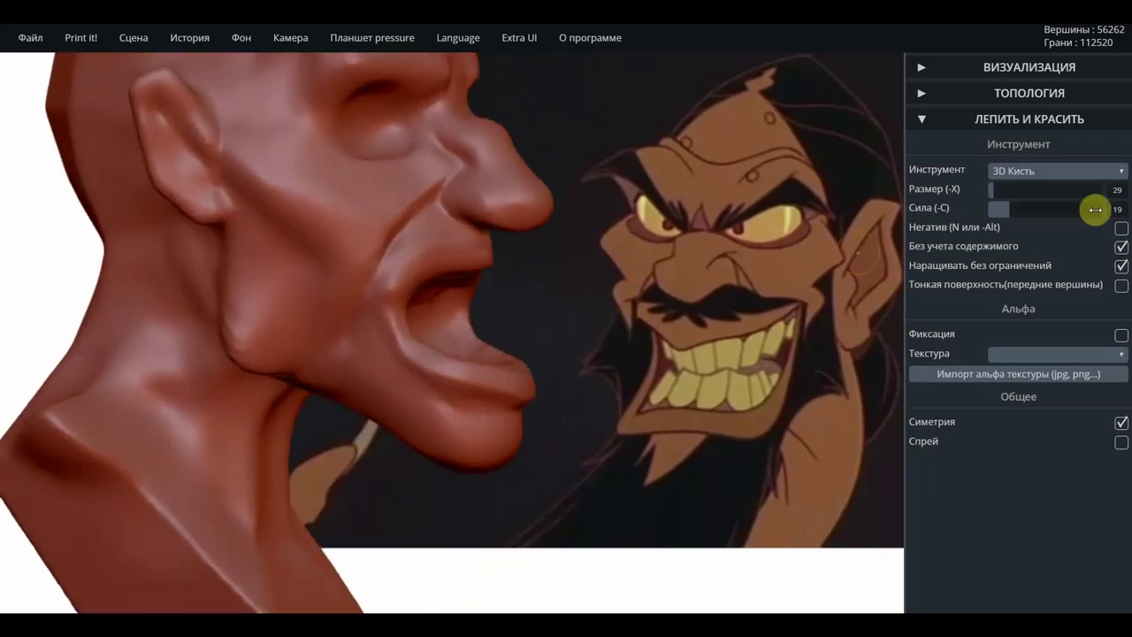
click(1072, 171)
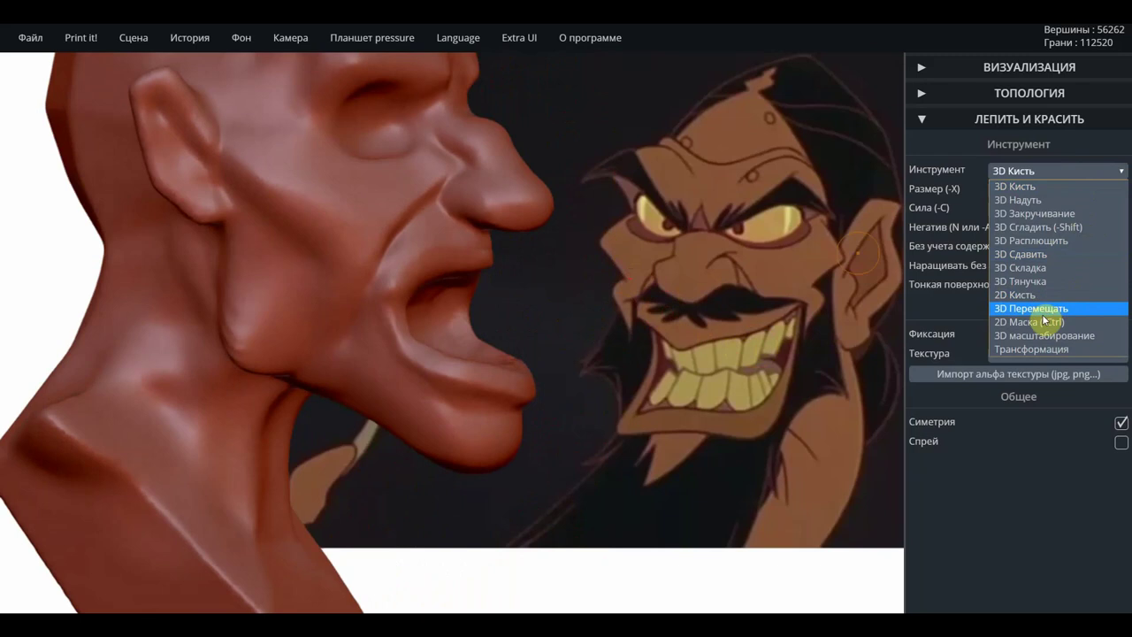
Use 3D Складка at strength 20 to crease the jaw below the earlobe and the cheek before the ear.
click(1030, 267)
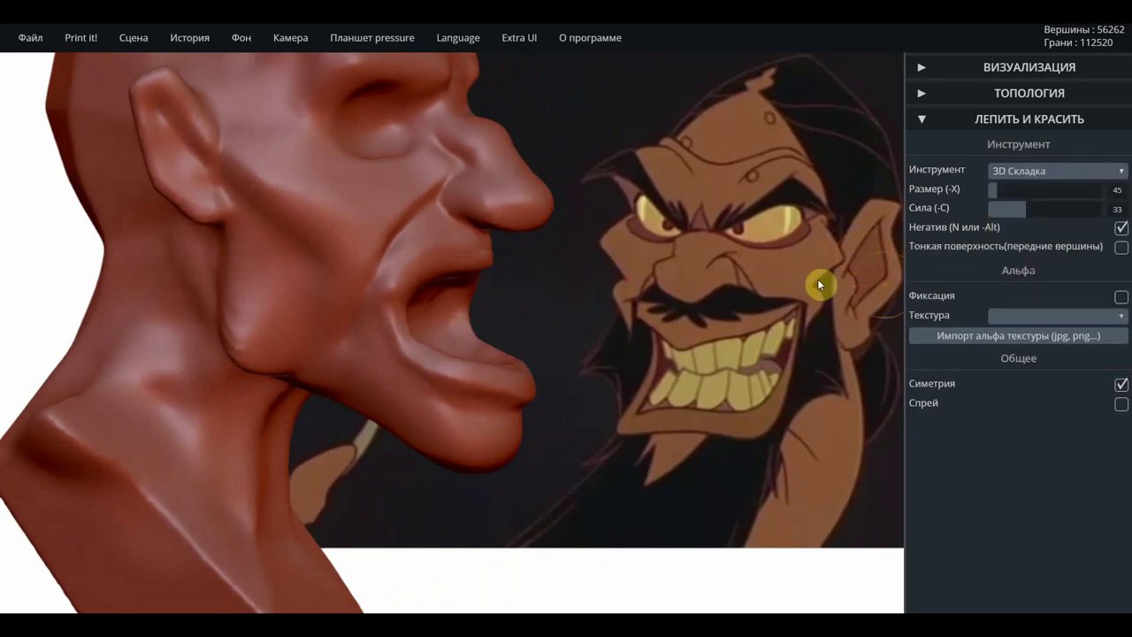
click(1018, 211)
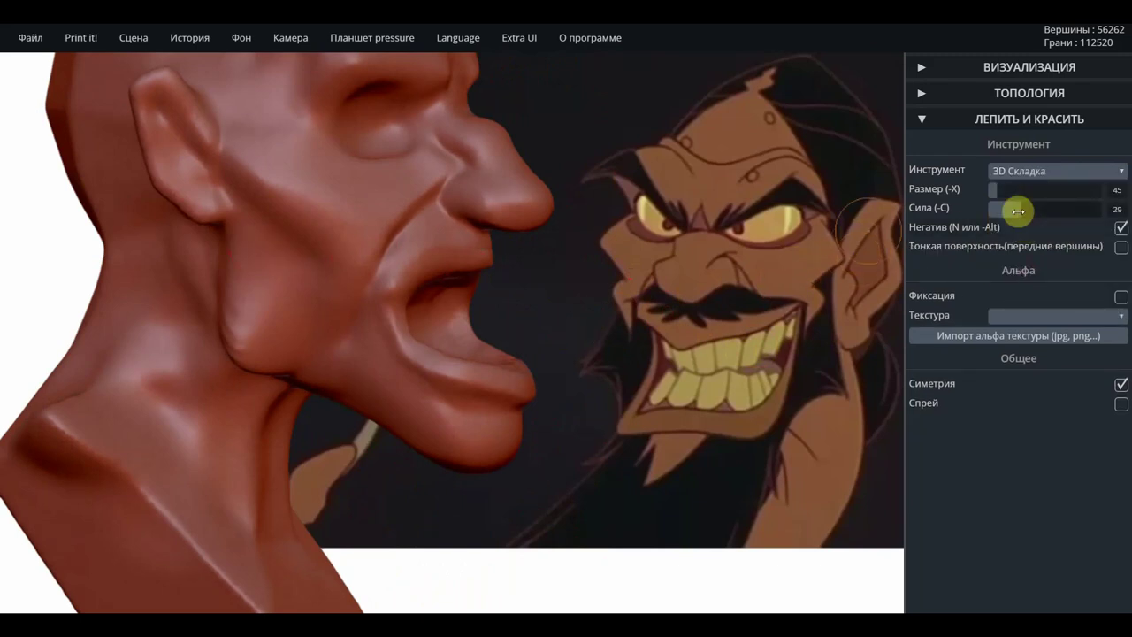
drag(1017, 212, 1008, 211)
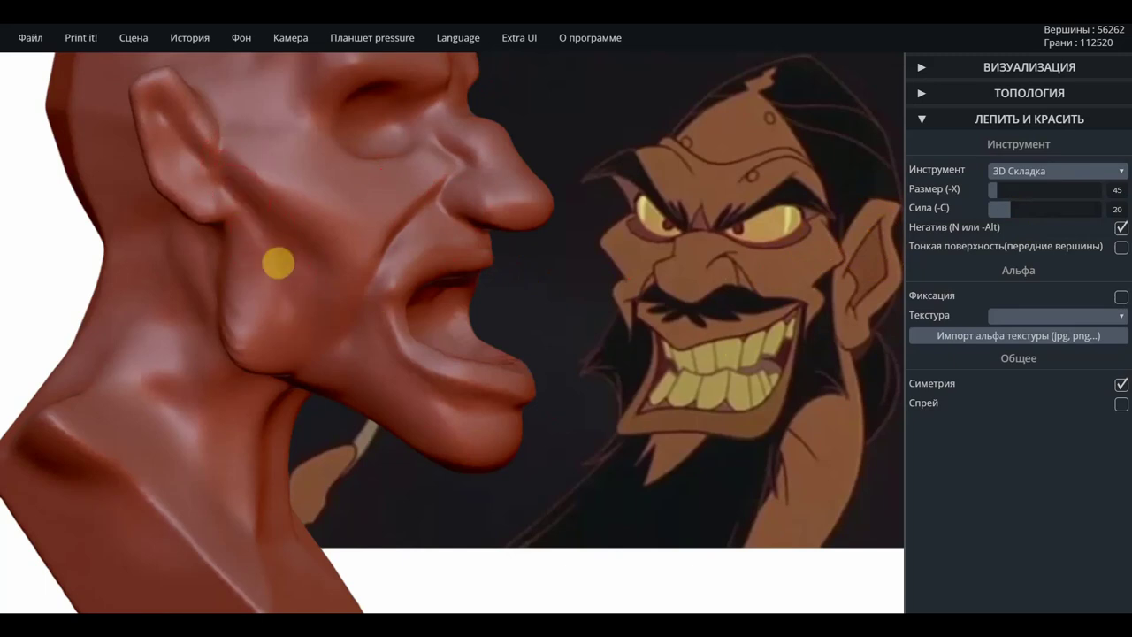
mouse_move(277, 259)
mouse_down()
mouse_move(298, 335)
mouse_move(277, 287)
mouse_move(358, 358)
mouse_move(313, 336)
mouse_move(436, 407)
mouse_move(360, 365)
mouse_move(350, 302)
mouse_move(405, 252)
mouse_move(434, 177)
mouse_move(442, 190)
mouse_move(374, 263)
mouse_move(378, 242)
mouse_move(366, 341)
mouse_move(395, 252)
mouse_move(503, 263)
mouse_move(409, 240)
mouse_move(379, 273)
mouse_move(250, 195)
mouse_move(275, 203)
mouse_move(268, 157)
mouse_up()
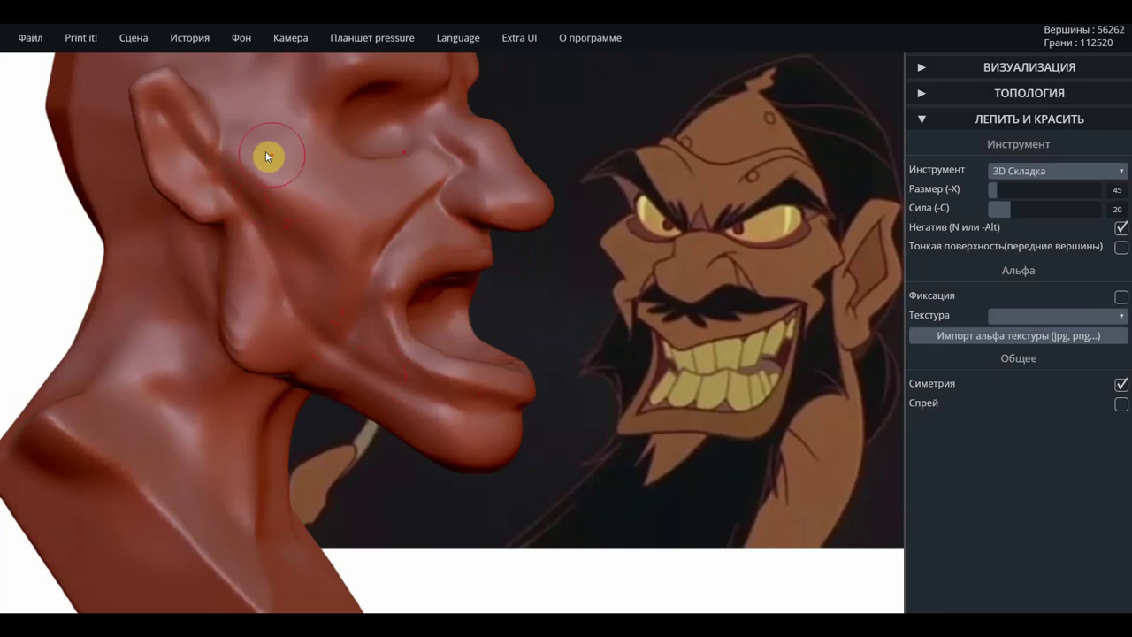
mouse_move(624, 186)
mouse_down()
mouse_move(586, 229)
mouse_move(488, 264)
mouse_move(309, 212)
mouse_move(278, 187)
mouse_move(341, 245)
mouse_move(422, 193)
mouse_move(396, 232)
mouse_move(313, 230)
mouse_move(271, 169)
mouse_move(297, 217)
mouse_up()
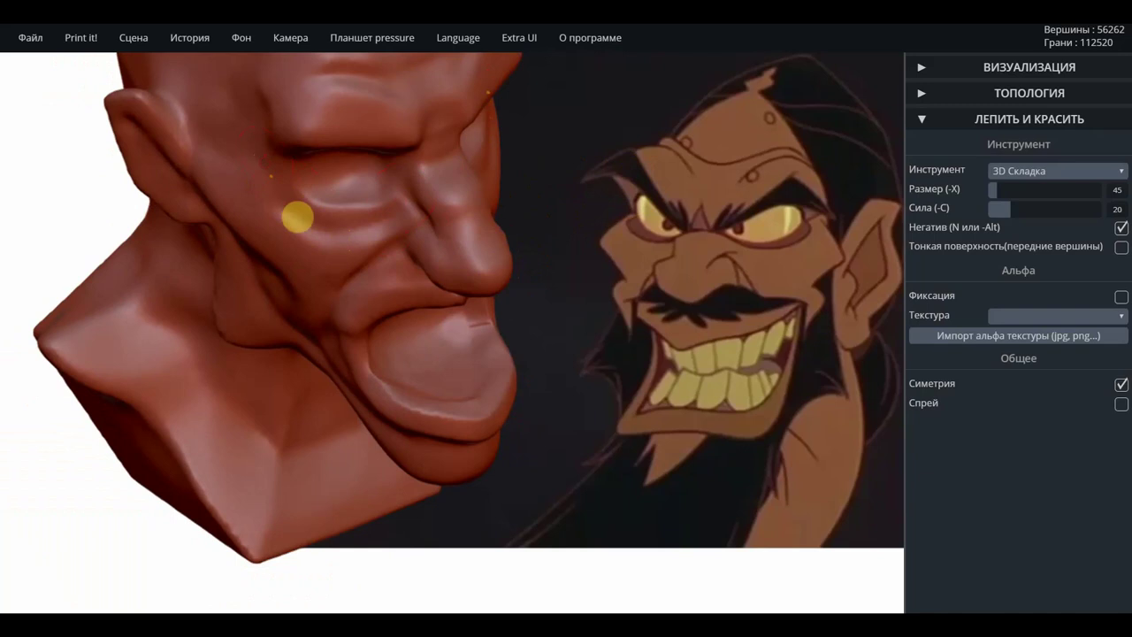
mouse_move(563, 302)
mouse_down()
mouse_move(462, 224)
mouse_move(500, 212)
mouse_move(566, 225)
mouse_up()
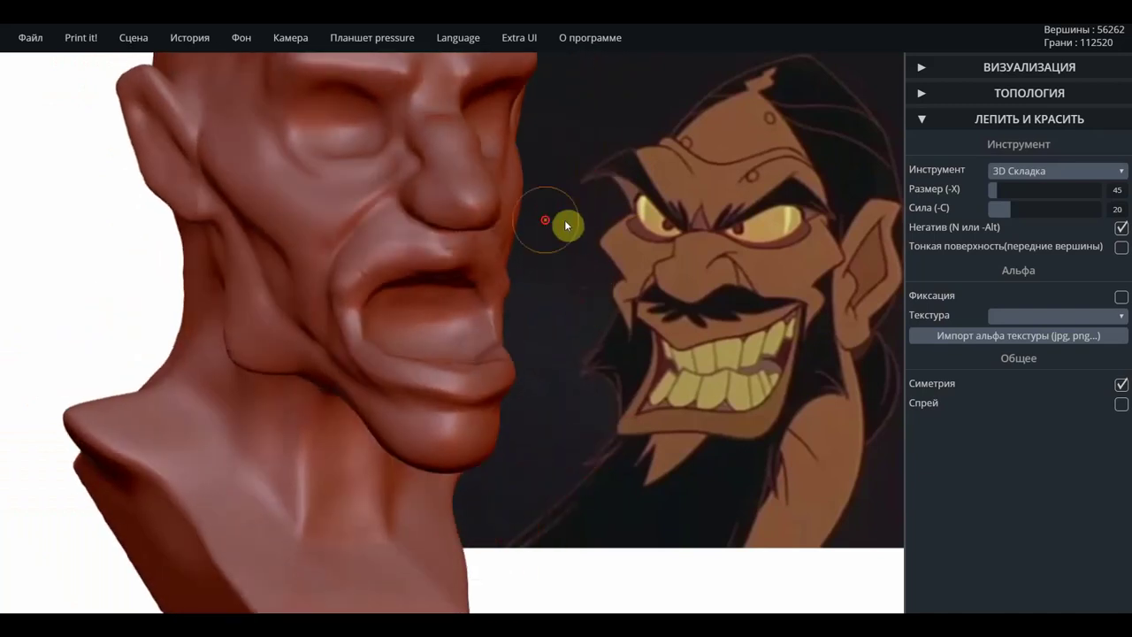
click(1078, 170)
With 3D Кисть, groove the nasolabial folds from beside the nose down to the mouth corners.
click(1017, 187)
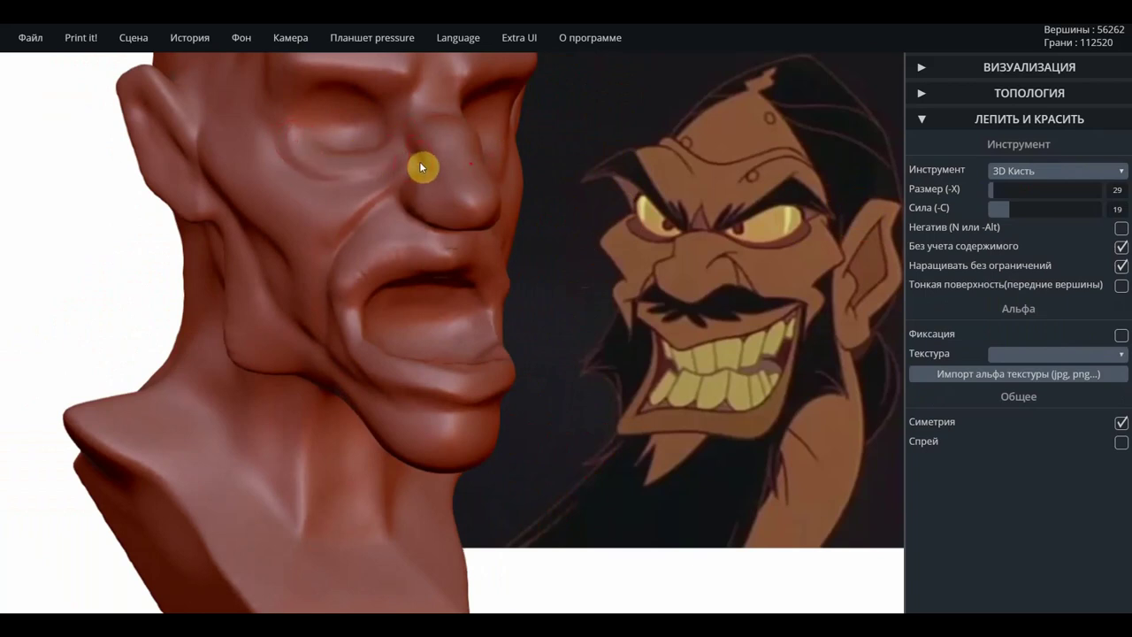
mouse_move(415, 177)
mouse_down()
mouse_move(337, 227)
mouse_move(386, 251)
mouse_move(354, 244)
mouse_up()
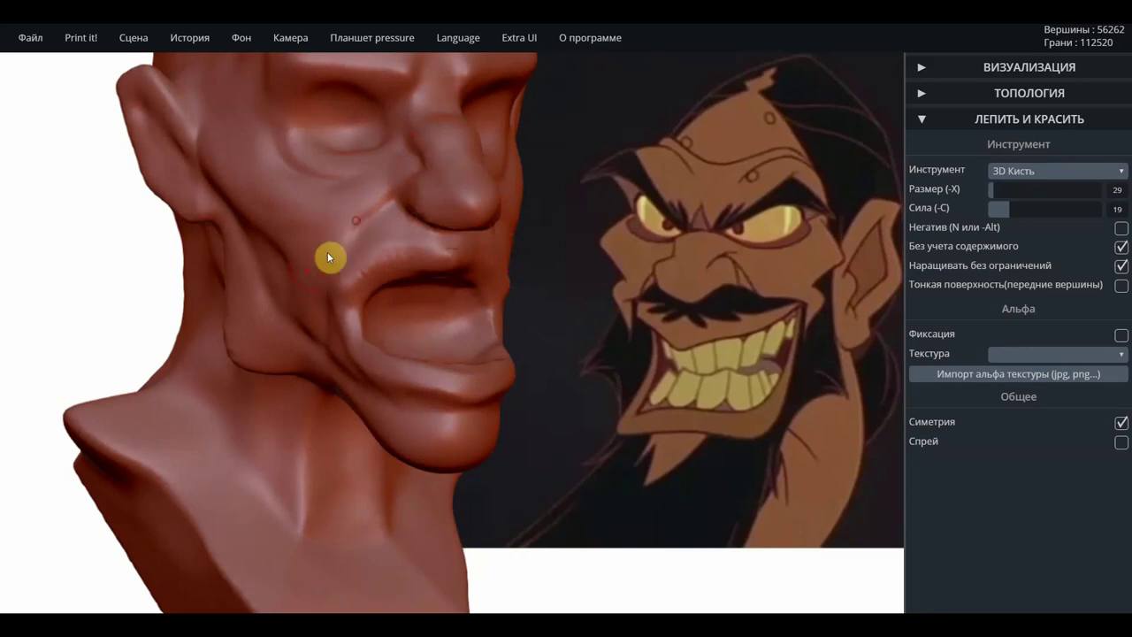
mouse_move(398, 223)
mouse_down()
mouse_move(332, 286)
mouse_move(383, 199)
mouse_up()
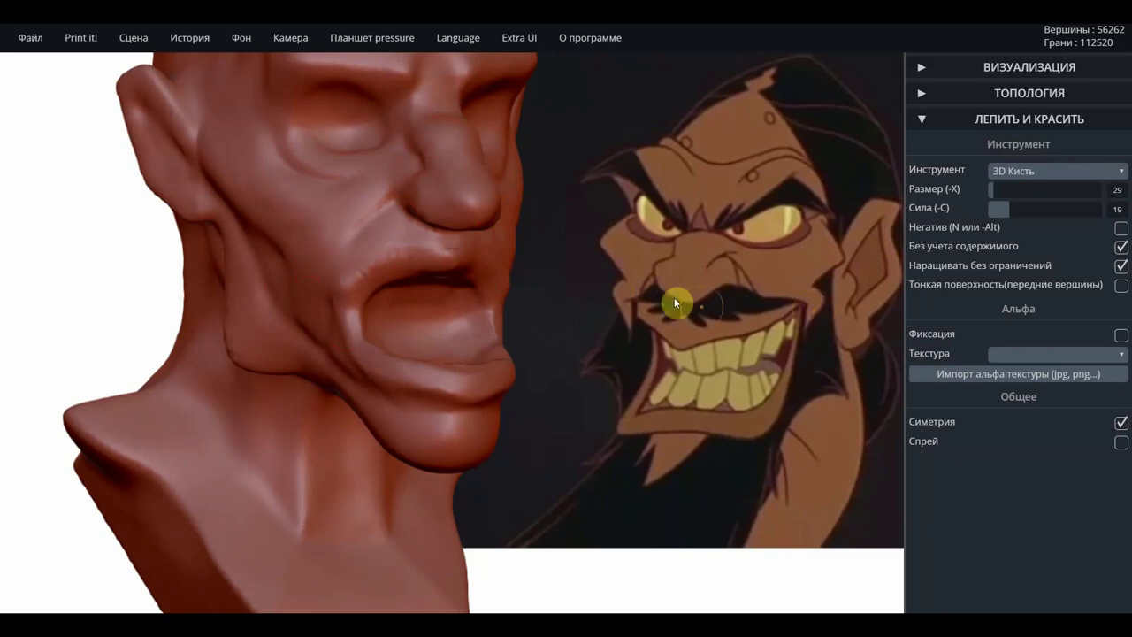
drag(613, 309, 416, 280)
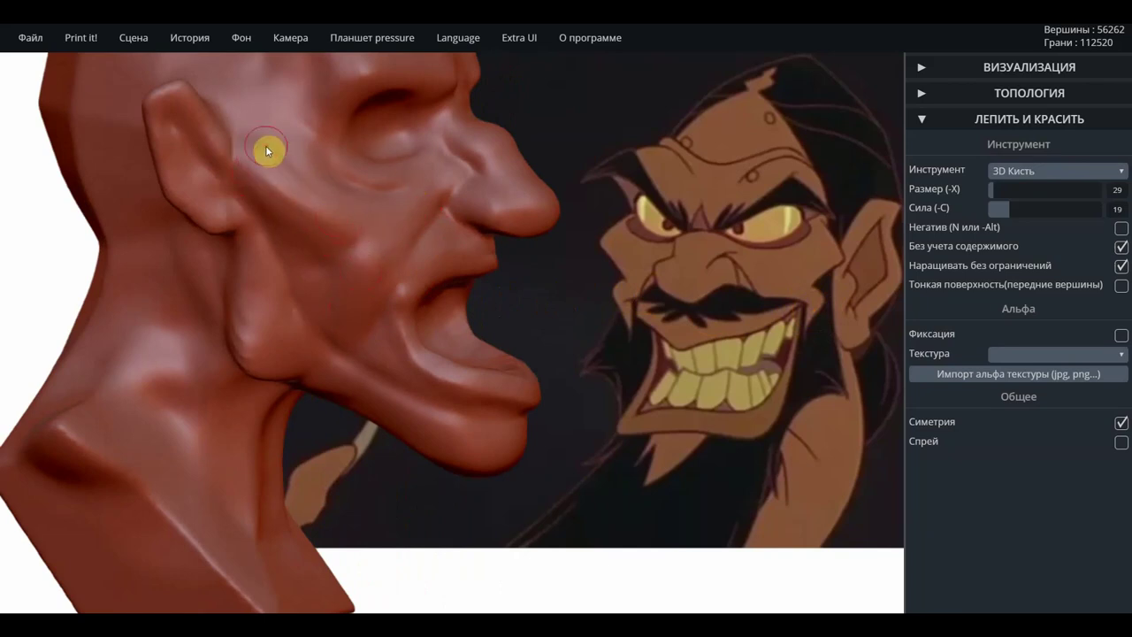
mouse_move(331, 249)
right_down()
mouse_move(518, 288)
mouse_move(312, 289)
right_up()
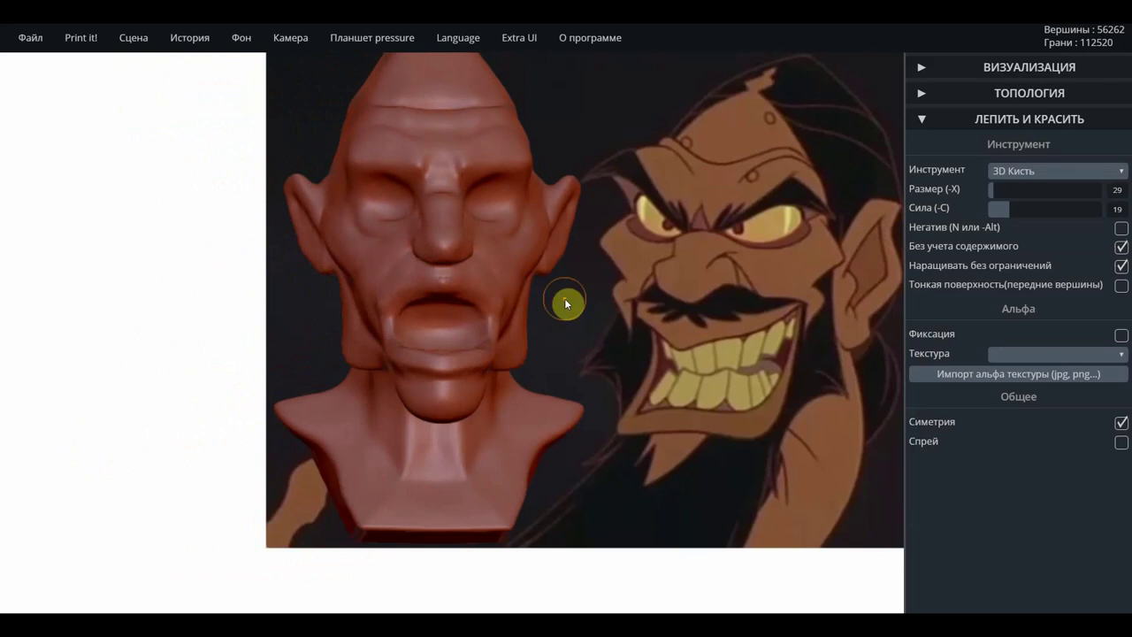
mouse_move(609, 317)
mouse_down()
mouse_move(608, 338)
mouse_move(596, 329)
mouse_up()
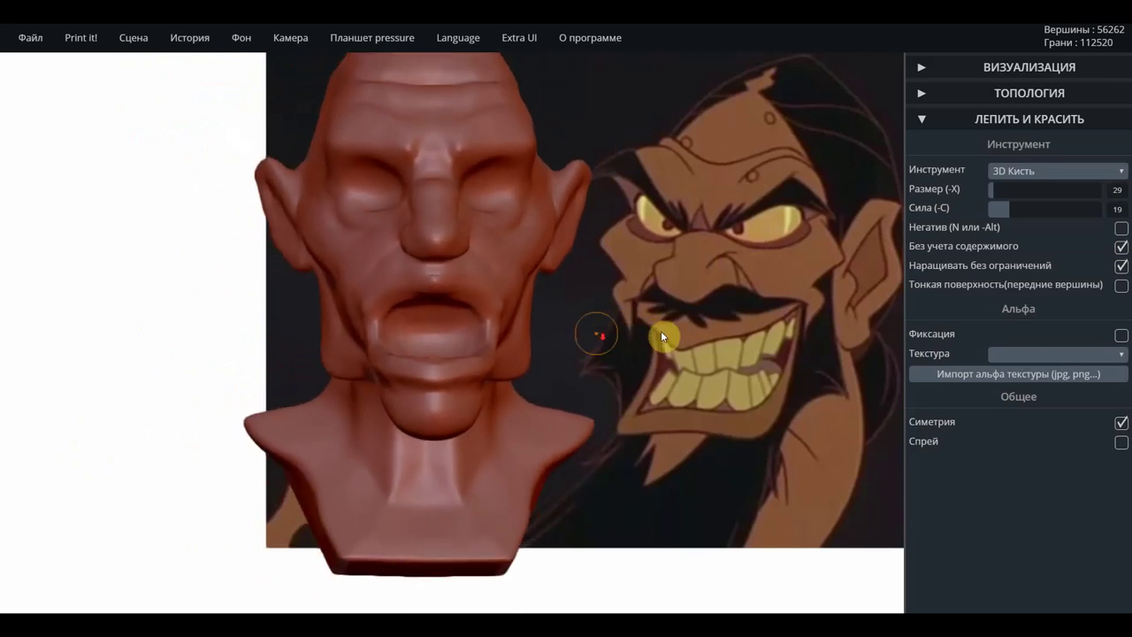
Switch to 3D Тянучка and stretch and reshape the lower lip on both sides.
click(1060, 173)
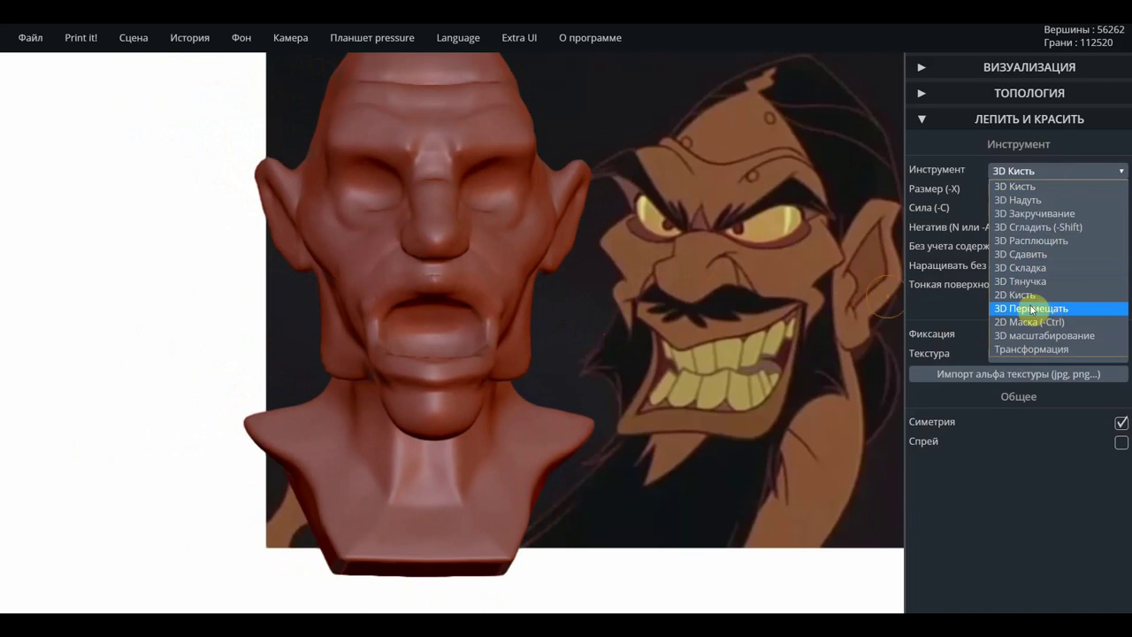
click(1022, 281)
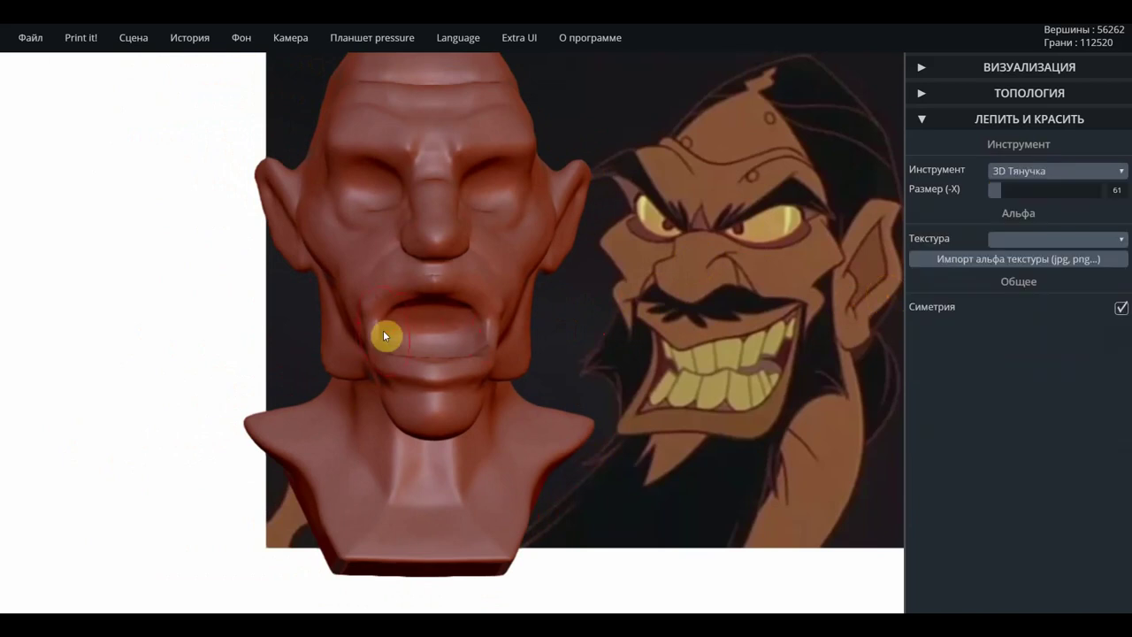
drag(376, 318, 382, 327)
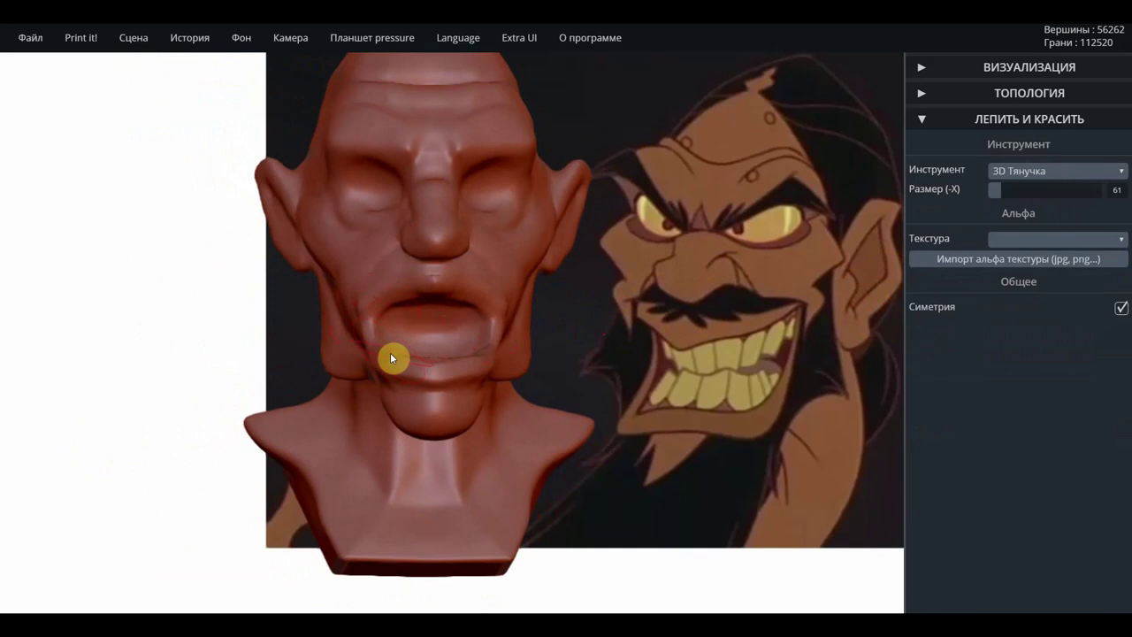
drag(631, 318, 626, 461)
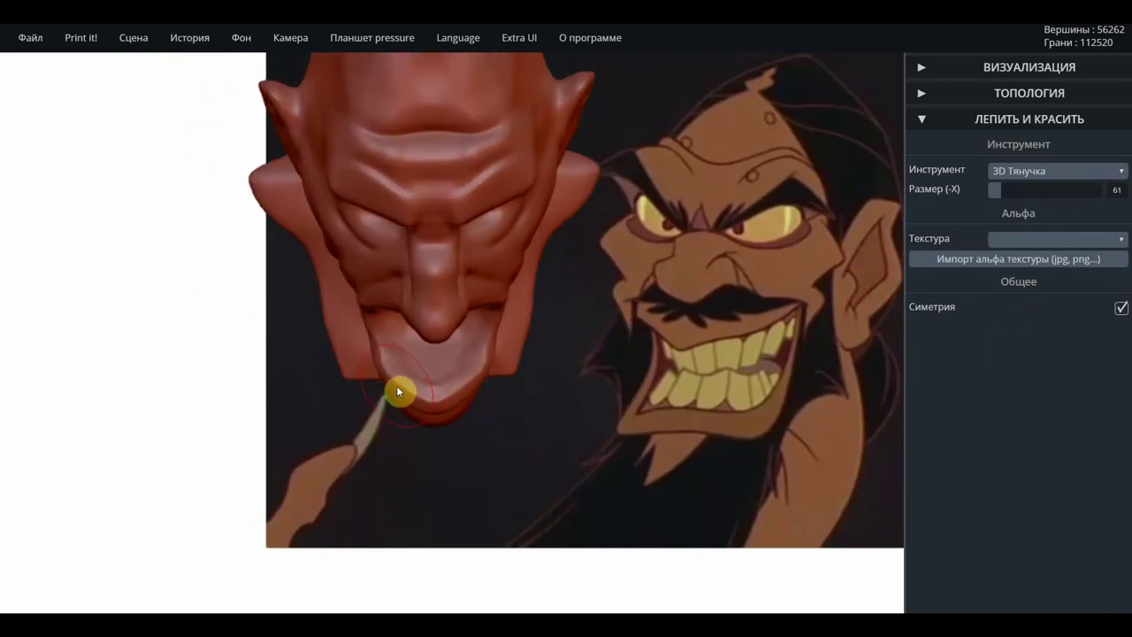
mouse_move(386, 377)
mouse_down()
mouse_move(383, 401)
mouse_move(411, 389)
mouse_move(434, 409)
mouse_up()
mouse_move(559, 420)
mouse_down()
mouse_move(617, 312)
mouse_move(612, 286)
mouse_up()
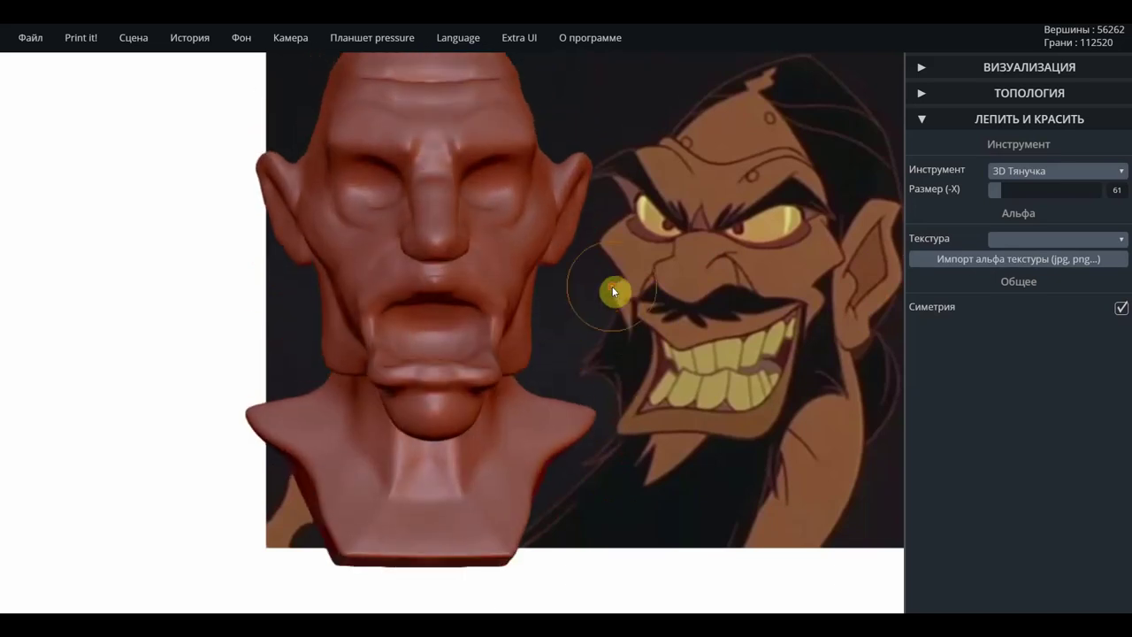
drag(372, 377, 380, 387)
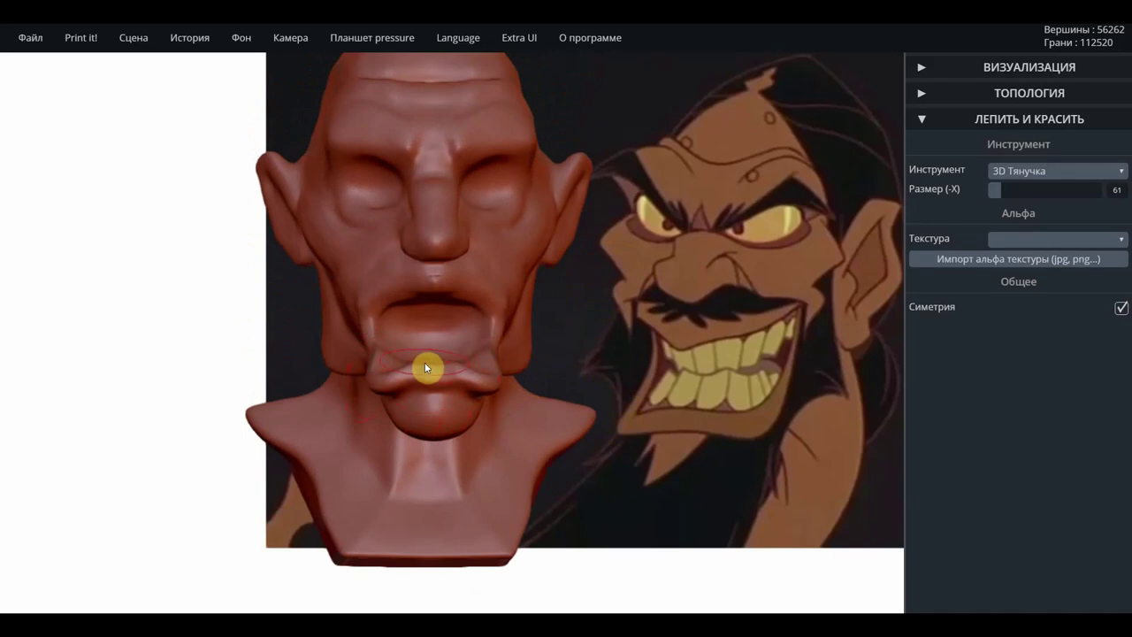
Deepen the mouth corner, pull the lower lip tip further out, and refine the adjacent cheek.
mouse_move(588, 340)
mouse_down()
mouse_move(580, 337)
mouse_move(648, 352)
mouse_up()
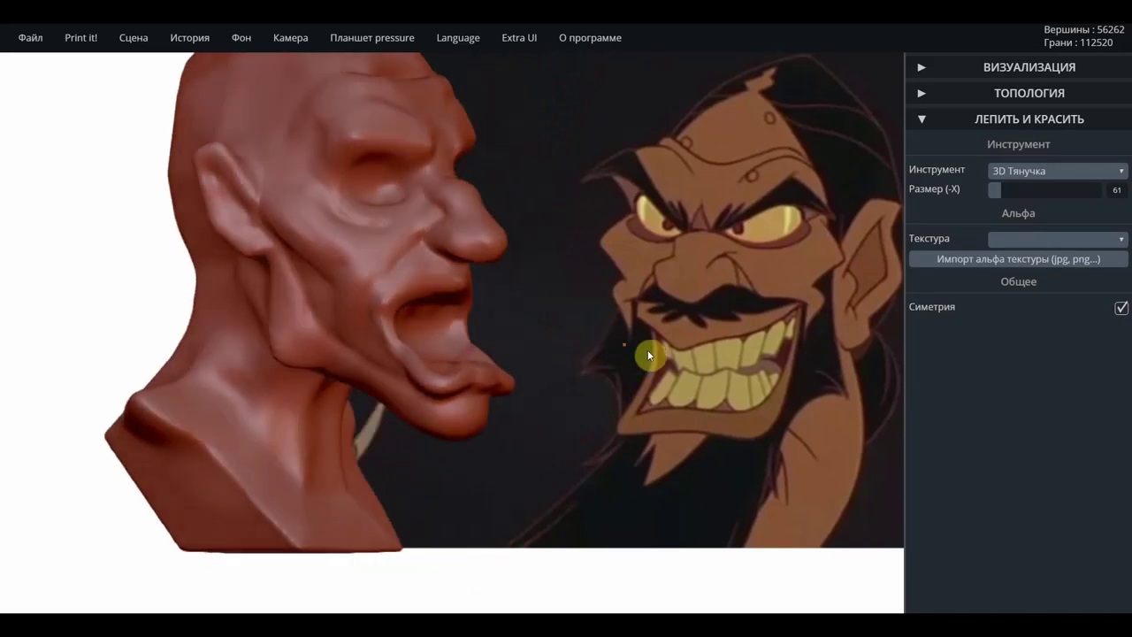
drag(561, 359, 609, 351)
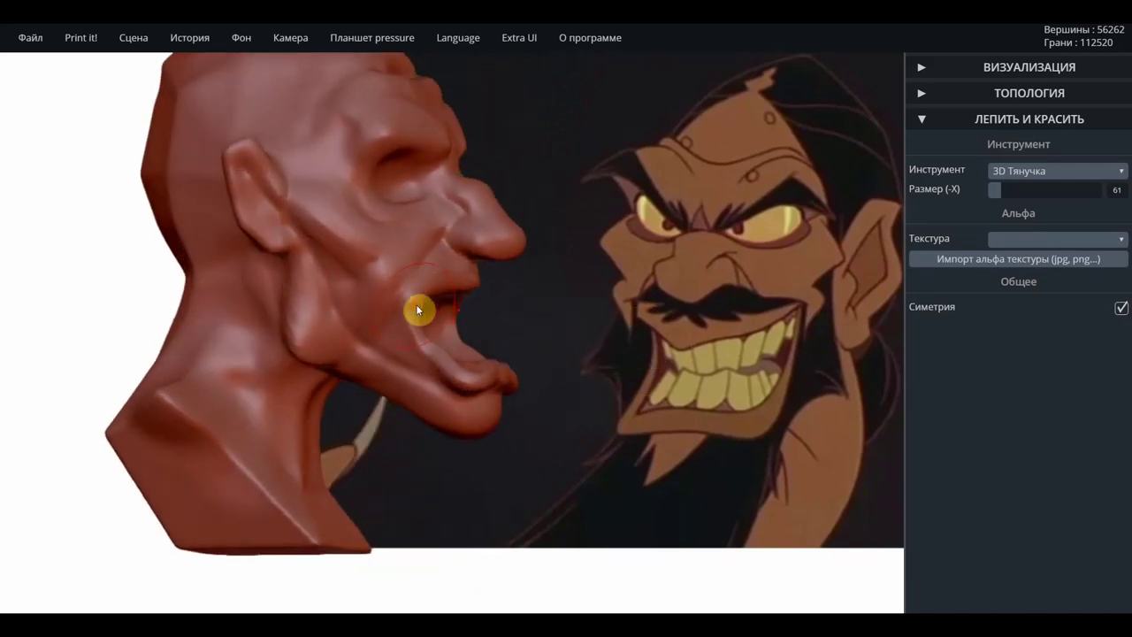
mouse_move(419, 308)
mouse_down()
mouse_move(394, 283)
mouse_move(414, 300)
mouse_up()
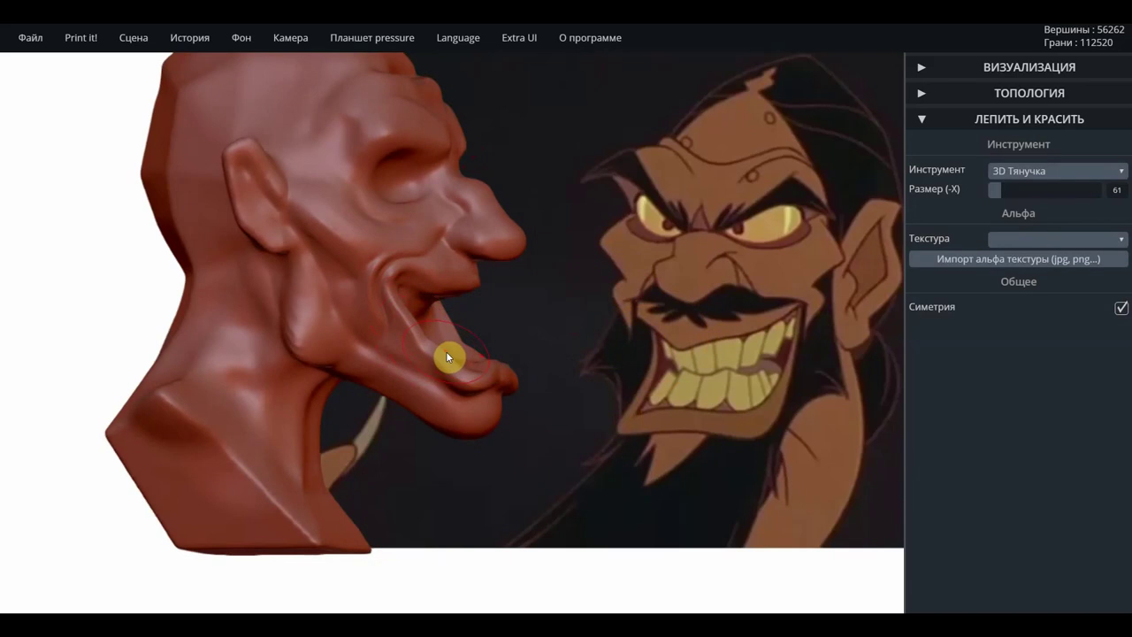
drag(446, 352, 453, 367)
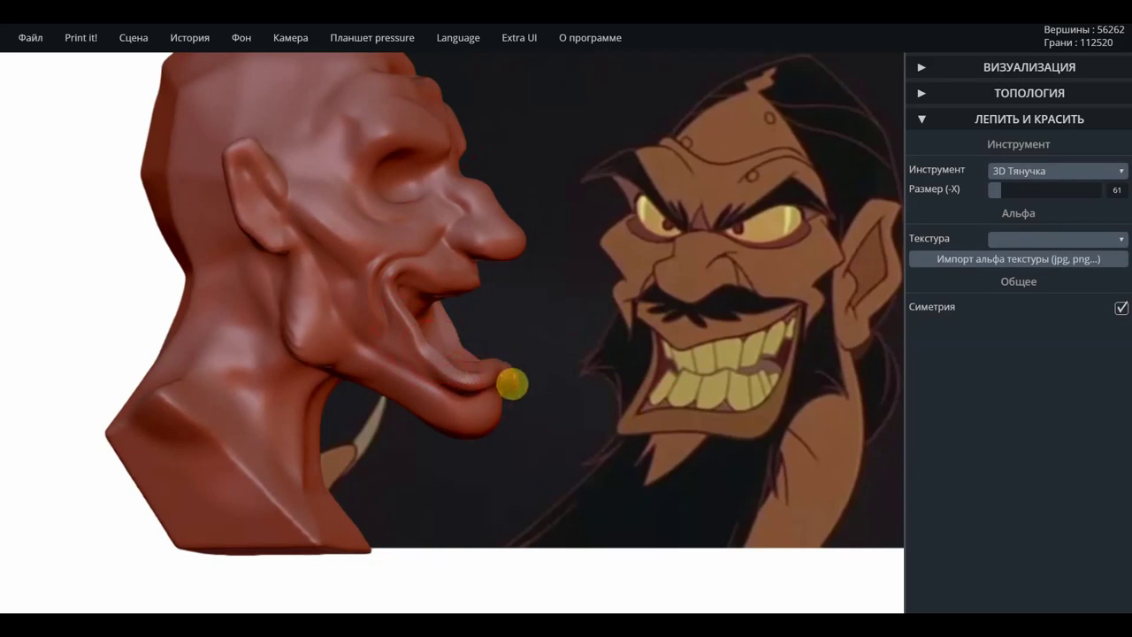
drag(500, 381, 492, 421)
drag(366, 359, 315, 336)
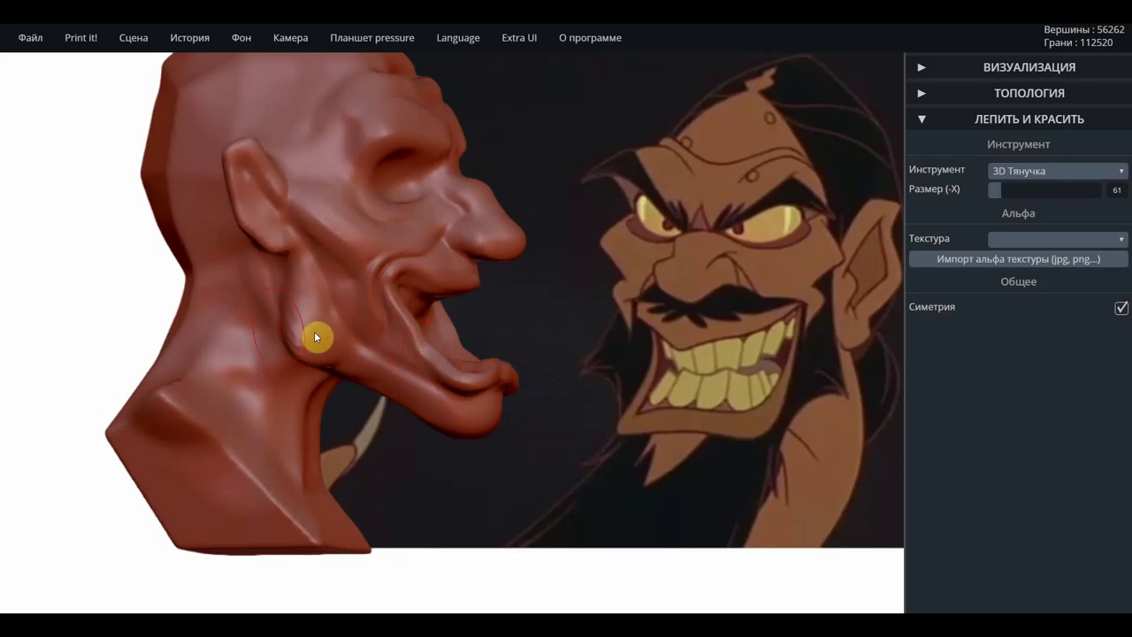
drag(542, 318, 248, 316)
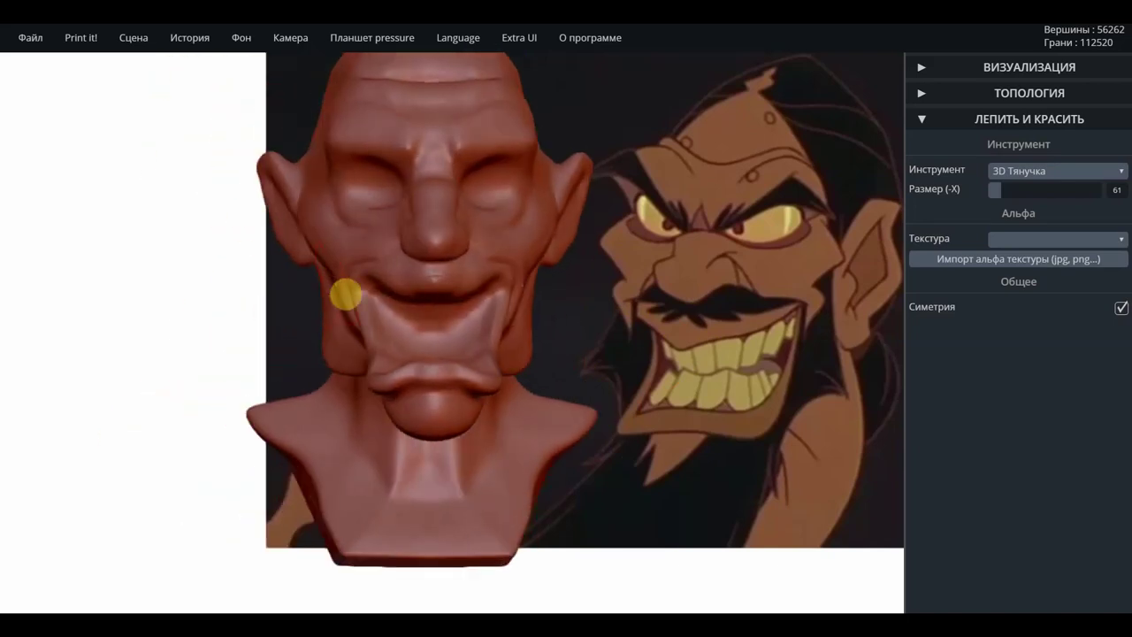
Pull the mouth corners up and outward and slightly reshape the ears, with symmetry on.
drag(336, 288, 351, 291)
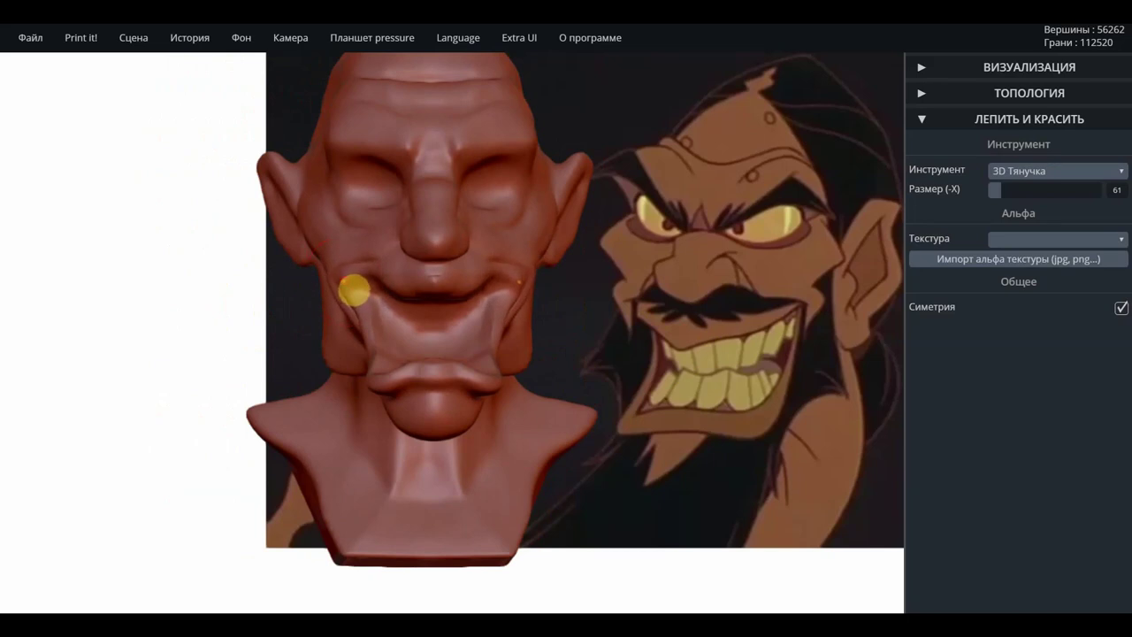
mouse_move(574, 323)
mouse_down()
mouse_move(400, 303)
mouse_move(536, 295)
mouse_up()
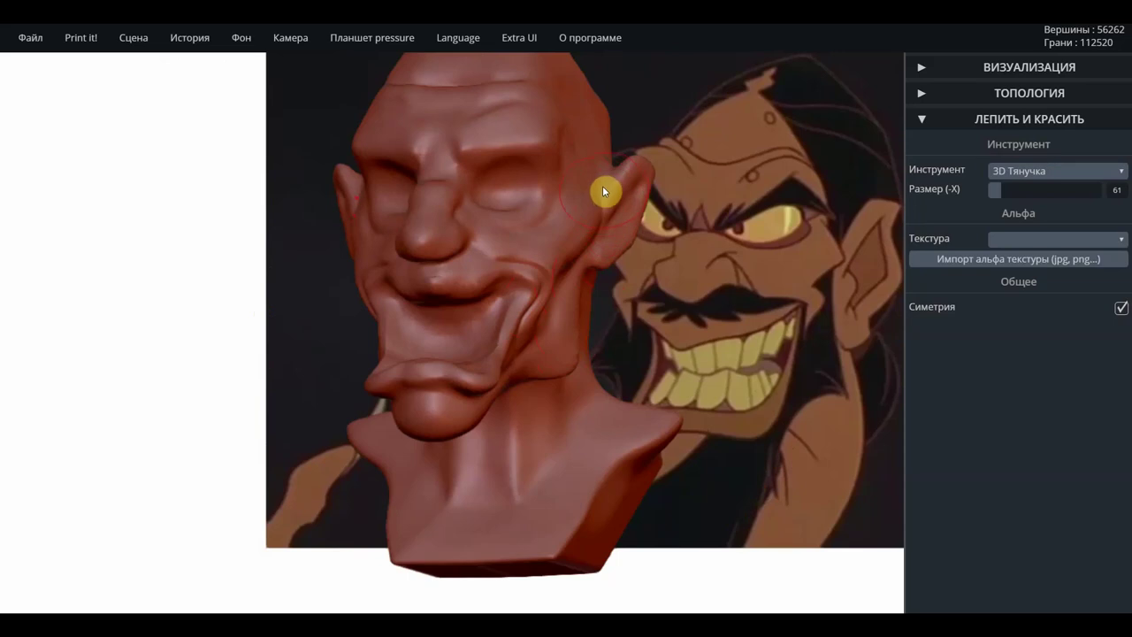
drag(603, 189, 579, 186)
drag(654, 272, 738, 271)
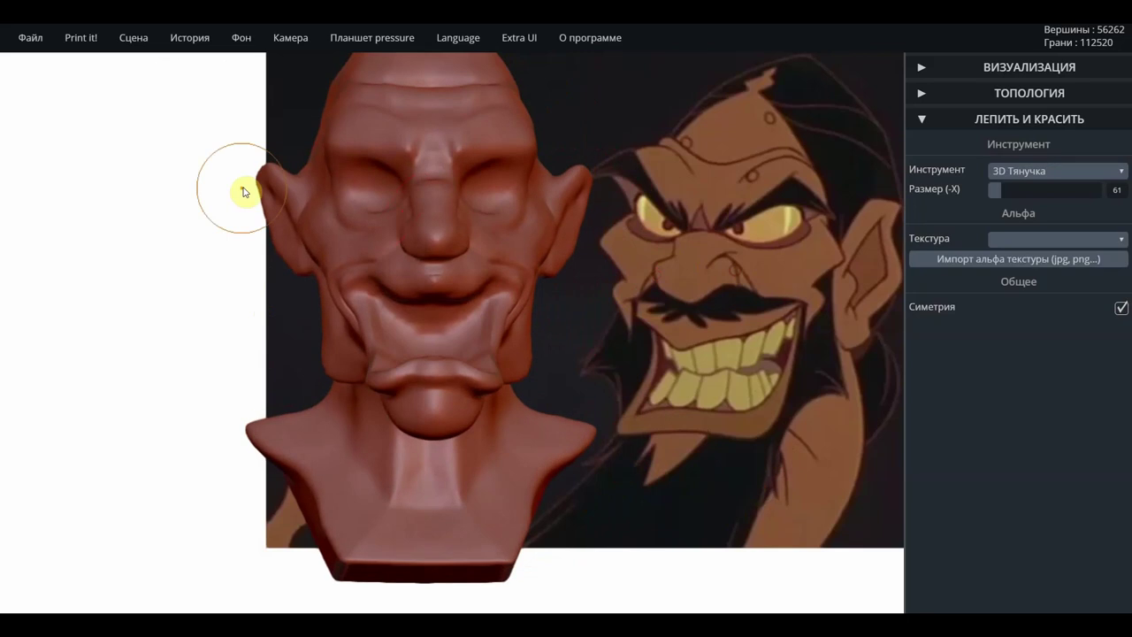
Adjust the forehead shape, checking the bust from tilted, side and front views.
drag(302, 162, 294, 154)
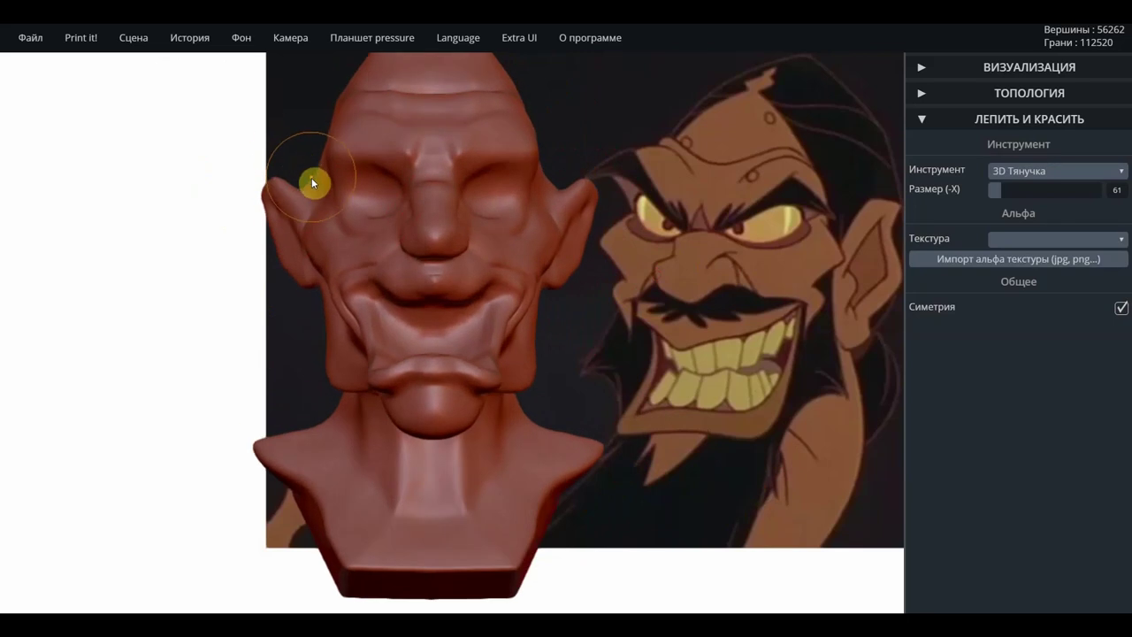
mouse_move(312, 180)
mouse_down()
mouse_move(327, 203)
mouse_move(353, 195)
mouse_up()
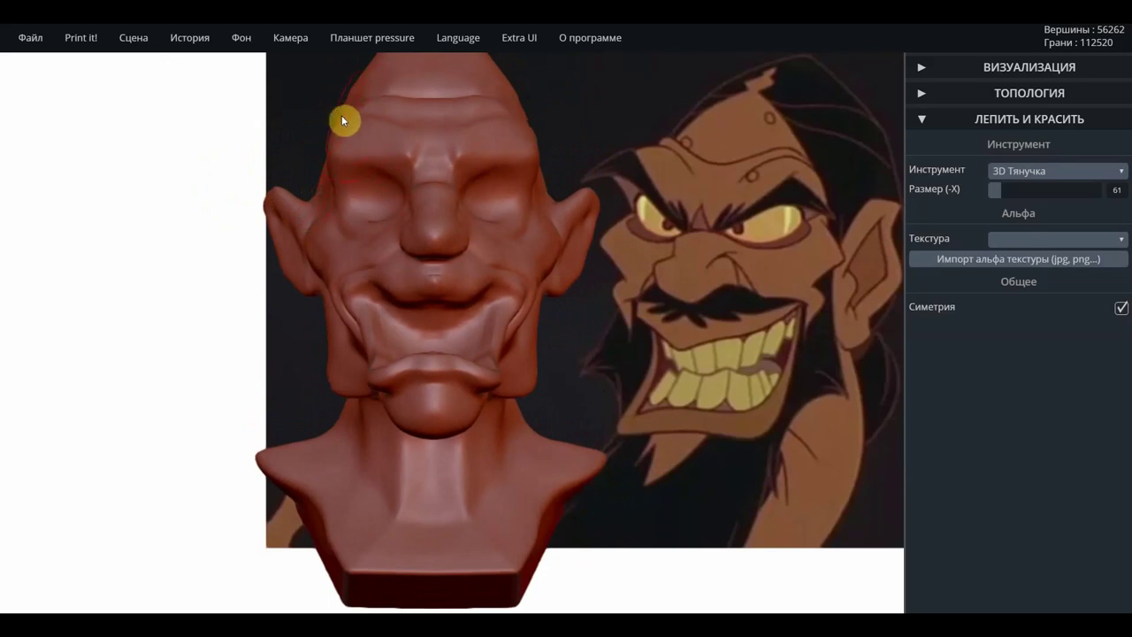
mouse_move(343, 121)
mouse_down()
mouse_move(341, 159)
mouse_move(327, 164)
mouse_move(404, 171)
mouse_move(382, 161)
mouse_move(348, 172)
mouse_up()
mouse_move(607, 96)
mouse_down()
mouse_move(815, 142)
mouse_move(615, 175)
mouse_move(399, 168)
mouse_move(383, 181)
mouse_move(475, 202)
mouse_move(496, 196)
mouse_move(483, 187)
mouse_move(518, 193)
mouse_move(442, 185)
mouse_move(404, 220)
mouse_move(440, 209)
mouse_move(394, 220)
mouse_move(372, 208)
mouse_move(442, 209)
mouse_move(538, 238)
mouse_move(482, 274)
mouse_move(502, 303)
mouse_move(490, 257)
mouse_up()
mouse_move(439, 284)
mouse_down()
mouse_move(525, 293)
mouse_move(270, 303)
mouse_move(255, 331)
mouse_move(350, 294)
mouse_move(388, 292)
mouse_move(407, 308)
mouse_move(360, 283)
mouse_move(399, 309)
mouse_up()
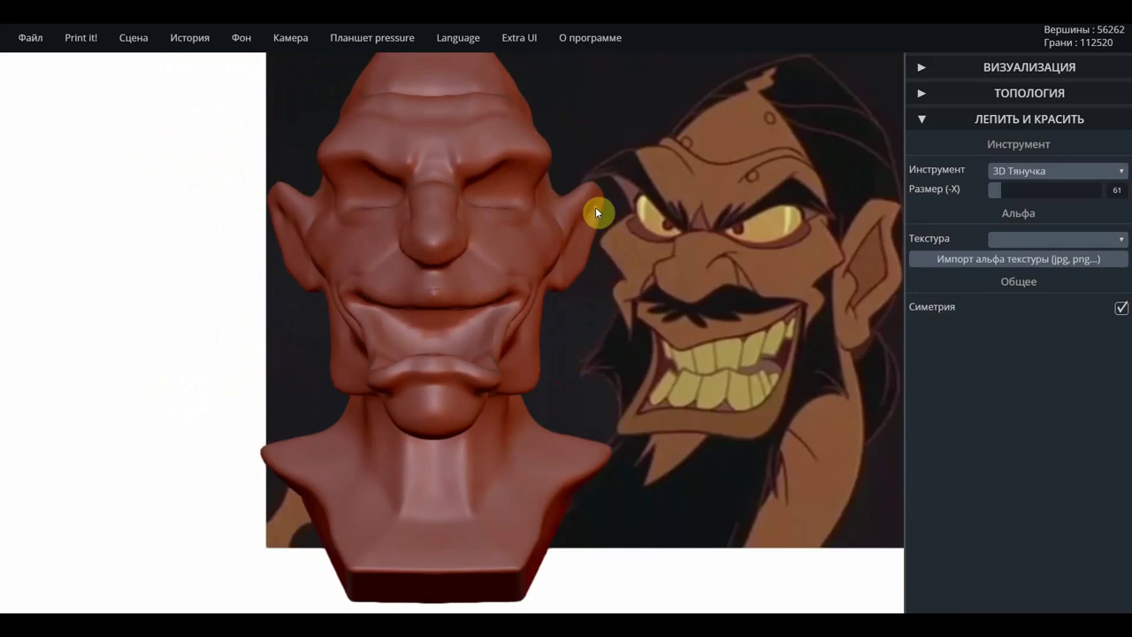
Drag the cheek and jaw below each ear down and outward with mirrored 3D Тянучка strokes.
mouse_move(586, 295)
mouse_down()
mouse_move(391, 325)
mouse_move(655, 325)
mouse_move(543, 310)
mouse_move(613, 315)
mouse_move(574, 318)
mouse_up()
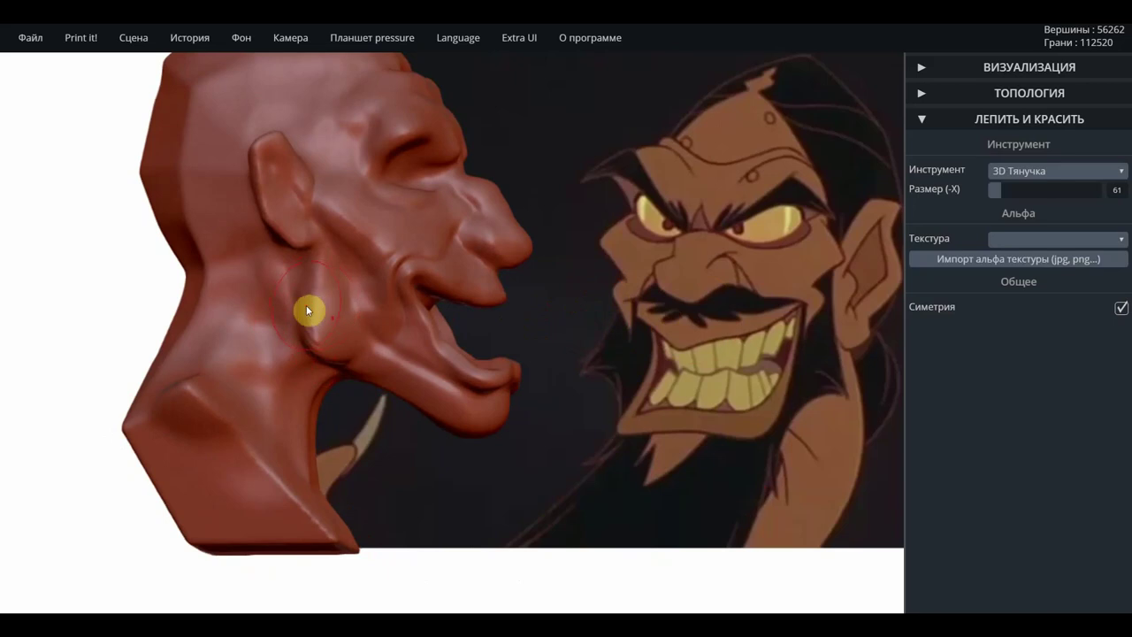
right_drag(525, 239, 254, 239)
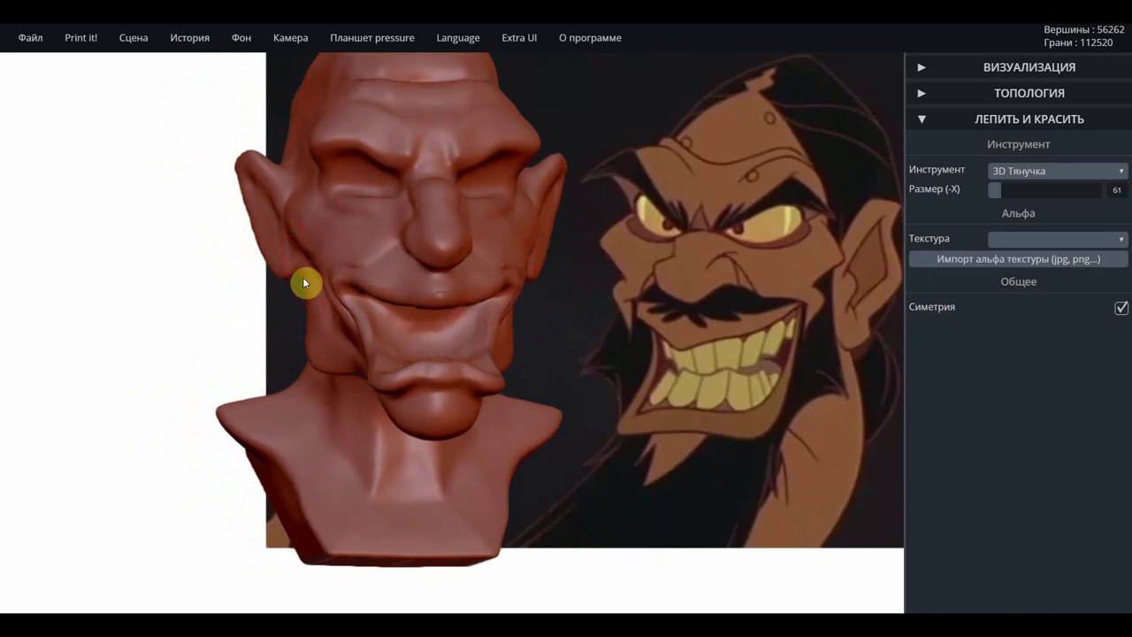
drag(304, 281, 310, 317)
mouse_move(304, 243)
right_down()
mouse_move(468, 251)
mouse_move(576, 284)
mouse_move(555, 454)
right_up()
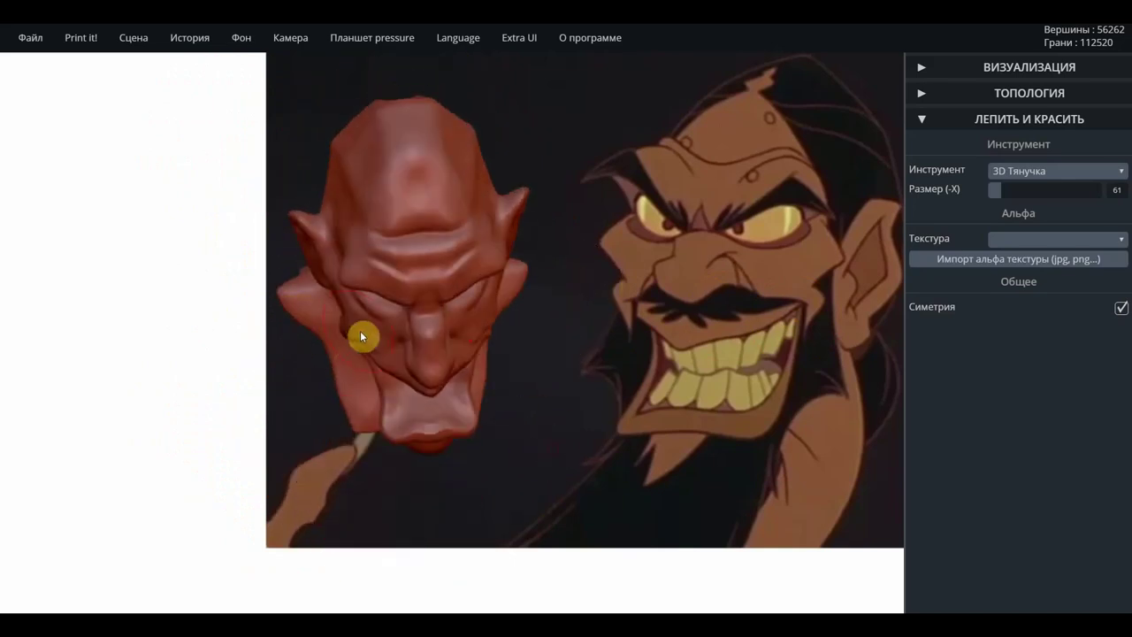
drag(354, 329, 372, 337)
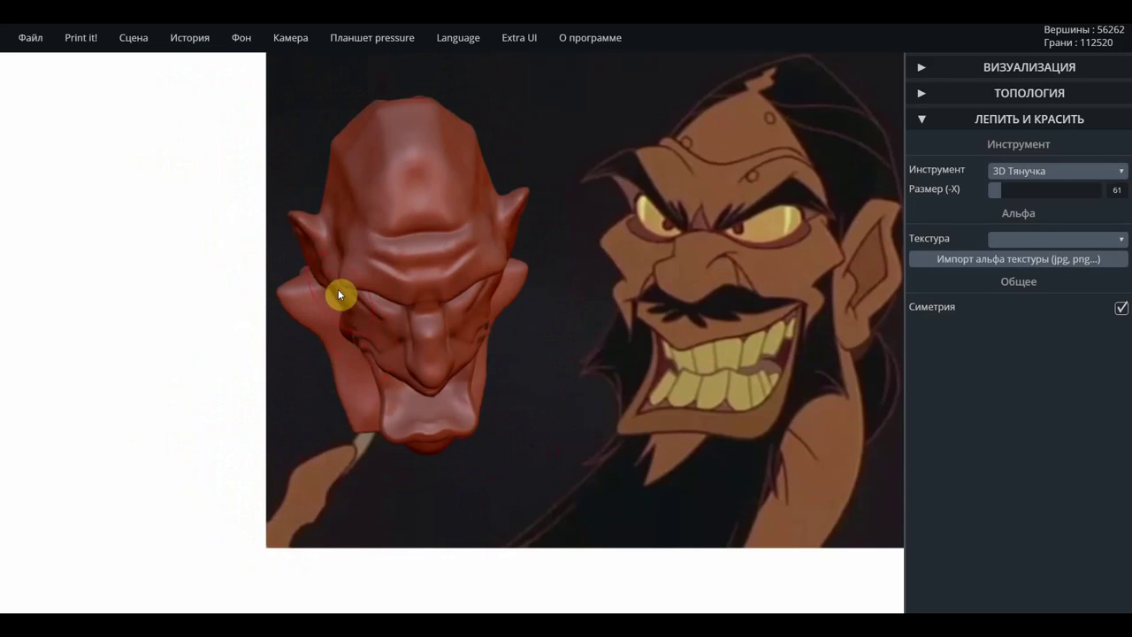
drag(346, 295, 344, 303)
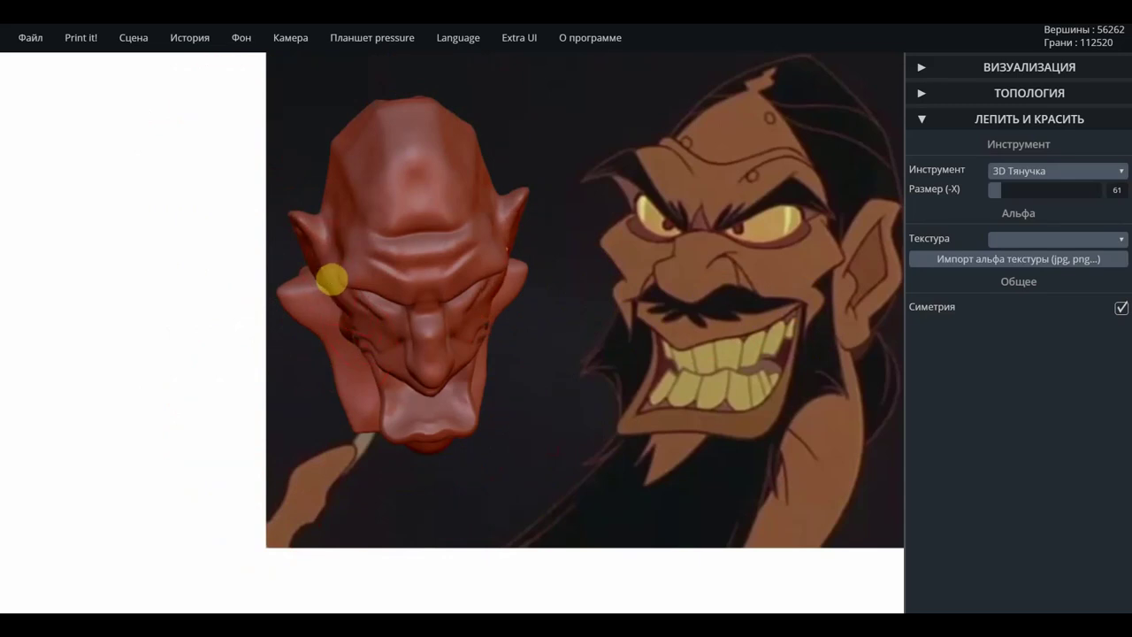
drag(333, 301, 332, 287)
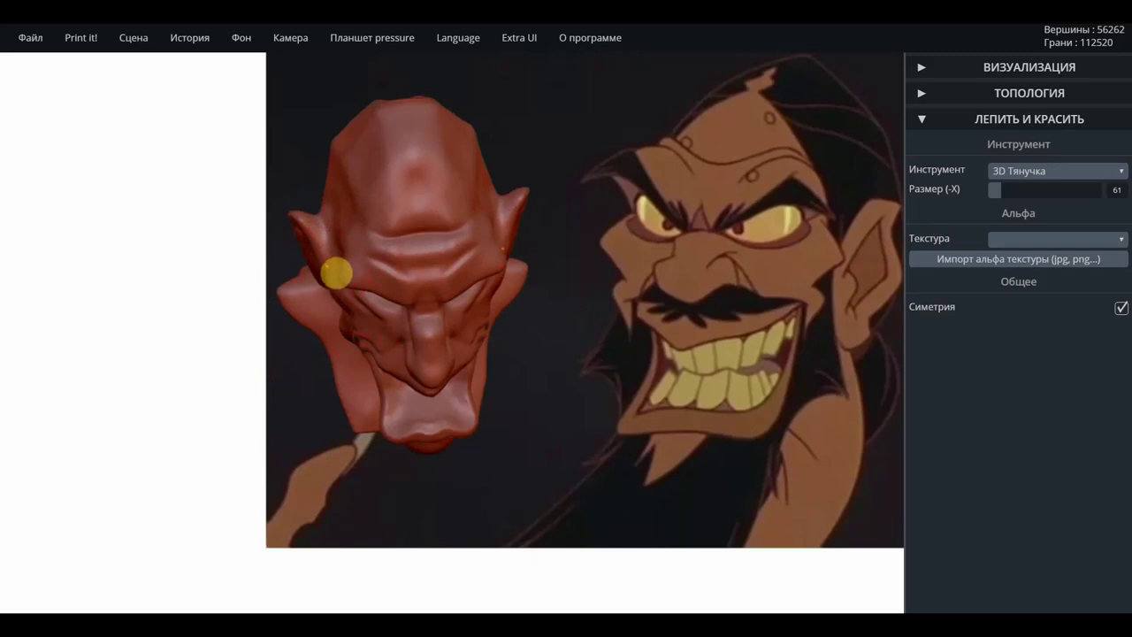
mouse_move(333, 263)
right_down()
mouse_move(607, 206)
mouse_move(611, 301)
mouse_move(576, 324)
mouse_move(258, 315)
right_up()
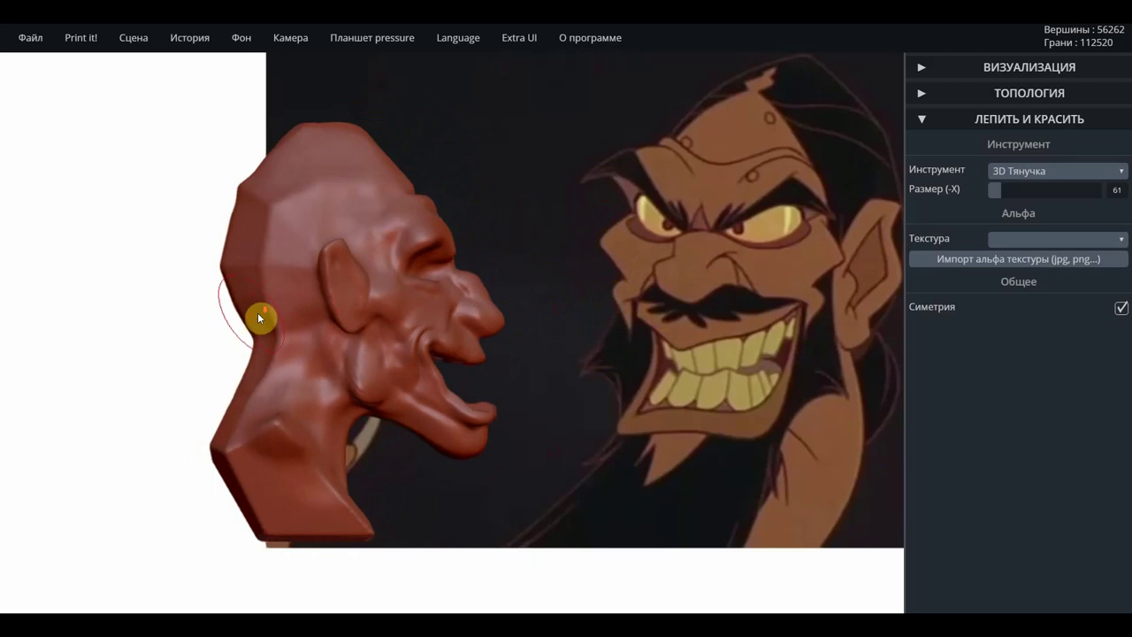
Raise the brush size to 109 and reshape the back of the neck and the top of the head.
scroll(259, 316, down, 2)
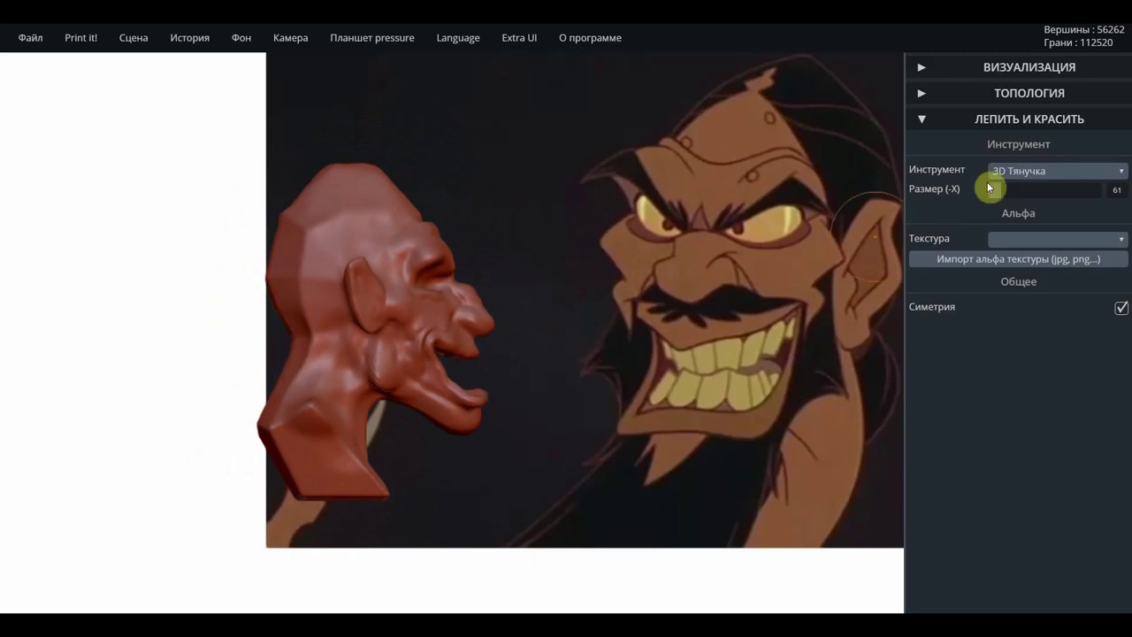
drag(988, 186, 1009, 188)
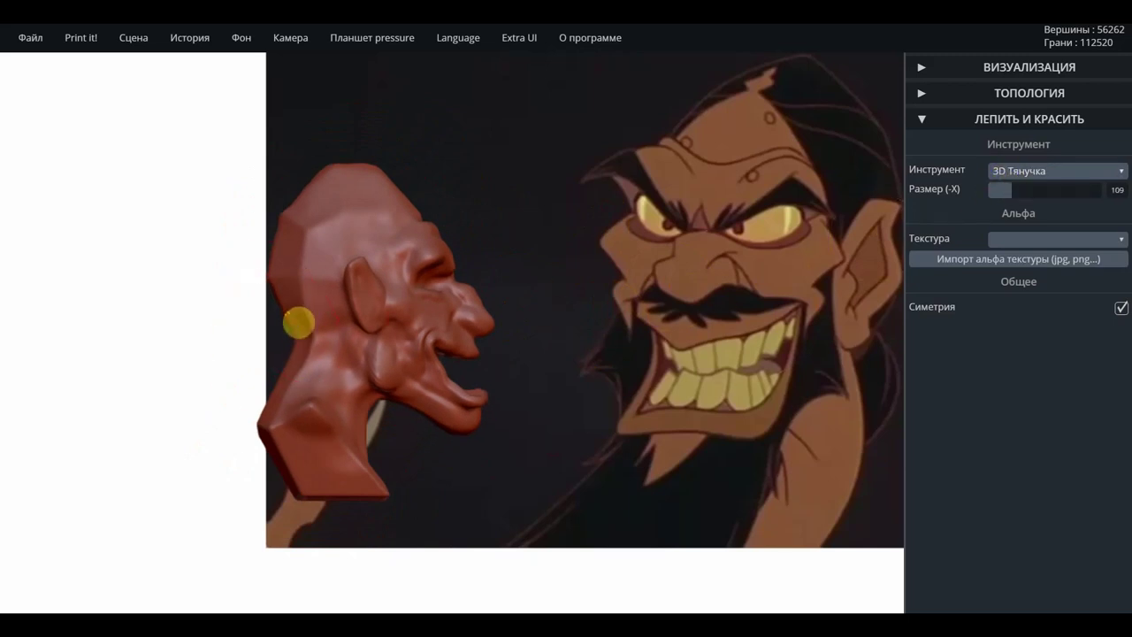
drag(270, 388, 311, 414)
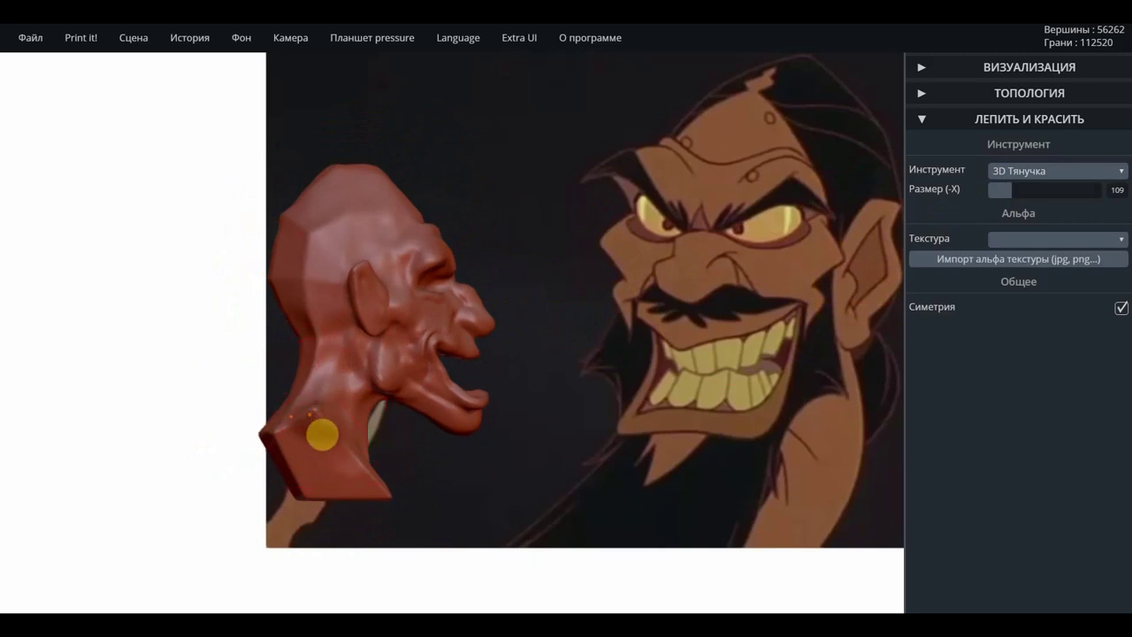
drag(322, 433, 346, 462)
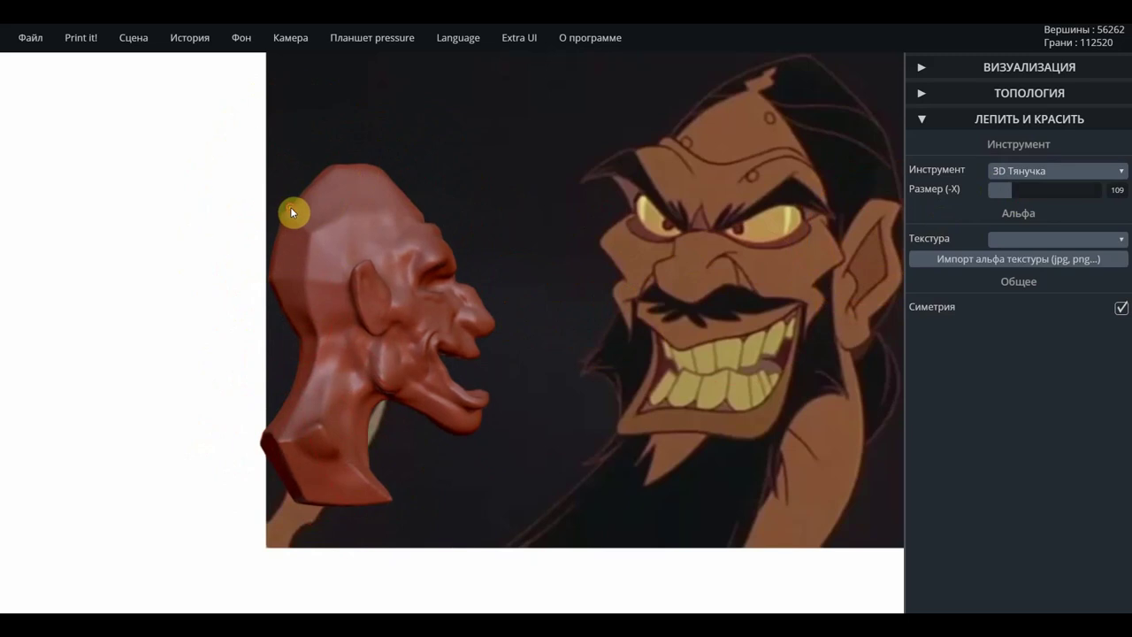
mouse_move(297, 218)
mouse_down()
mouse_move(336, 170)
mouse_move(390, 181)
mouse_up()
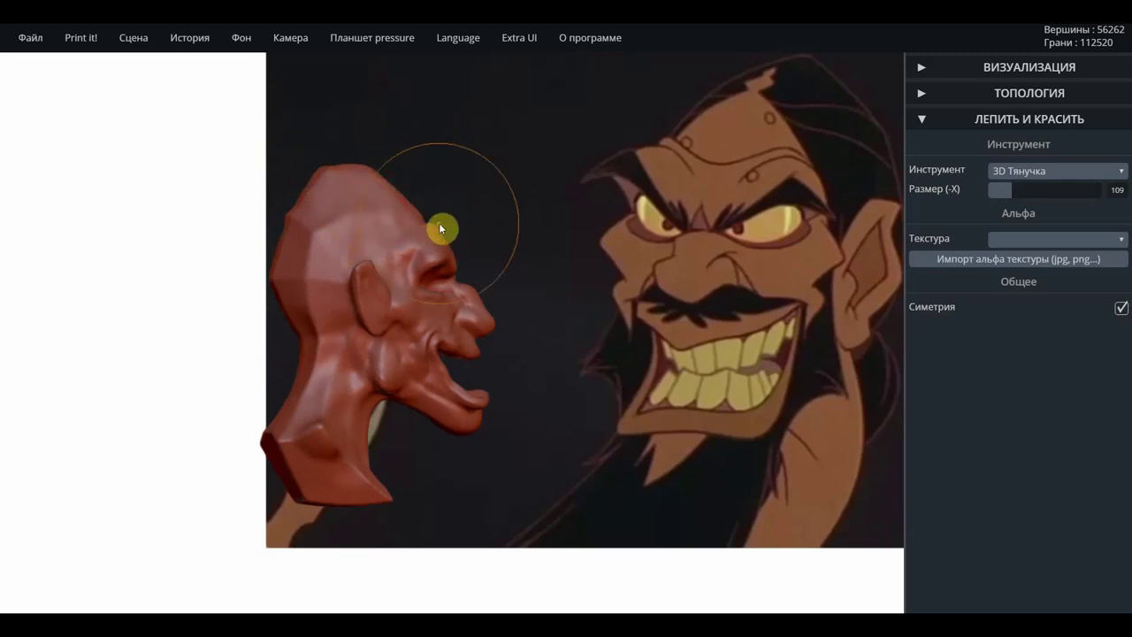
drag(437, 226, 423, 255)
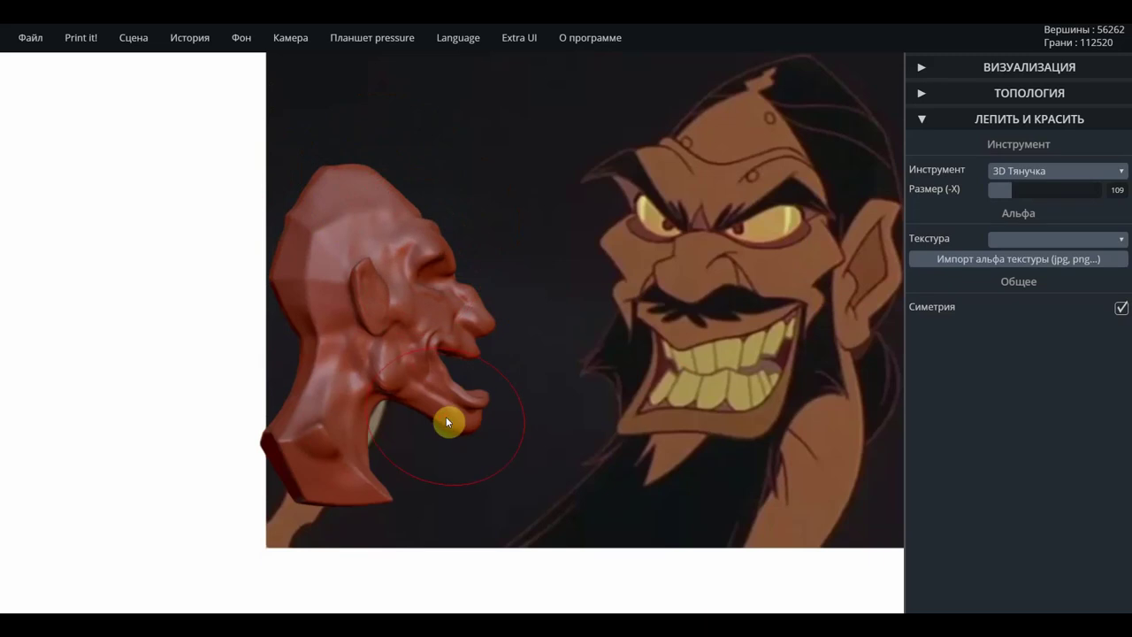
Pull the jaw and chin down to open the mouth, reshaping the cheek and lower lip.
drag(446, 422, 460, 428)
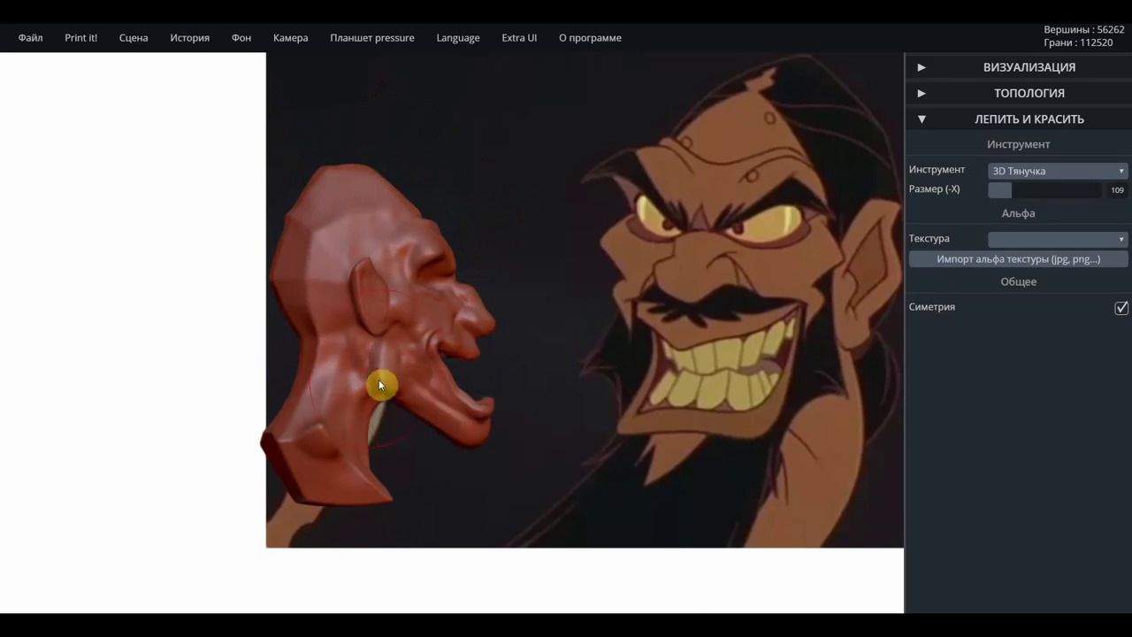
drag(381, 384, 391, 393)
drag(454, 386, 451, 392)
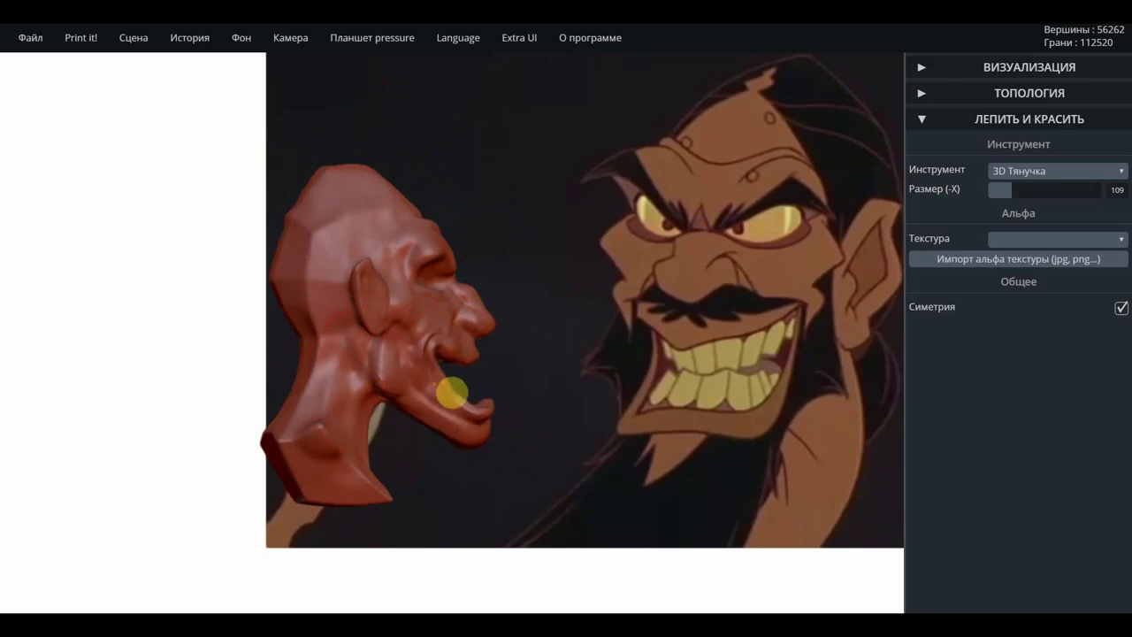
drag(575, 368, 220, 363)
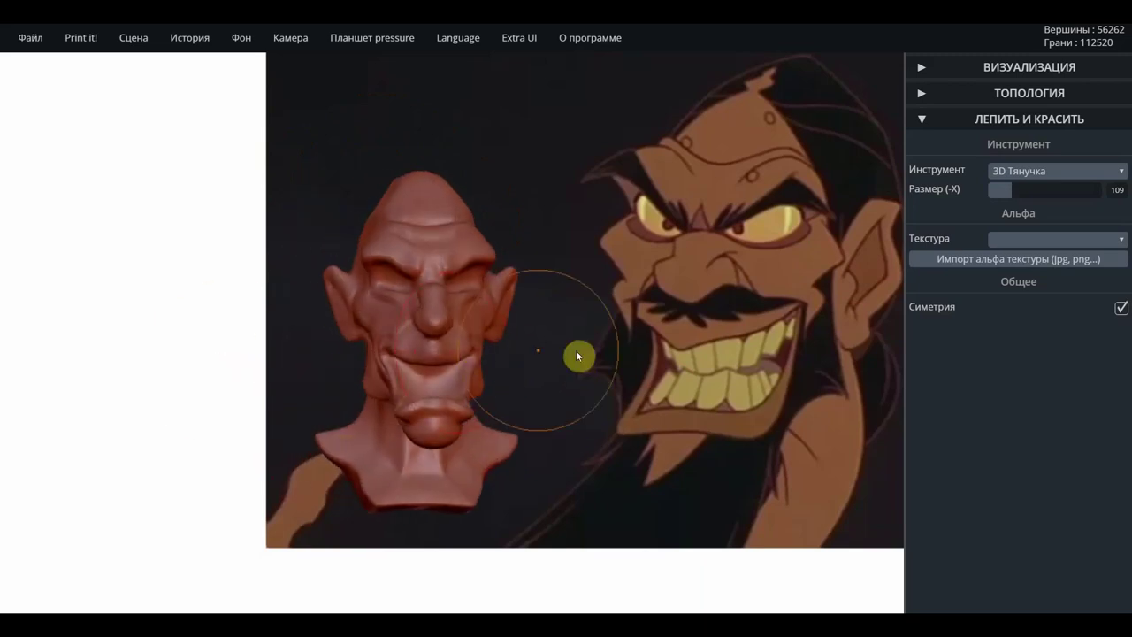
mouse_move(577, 356)
mouse_down()
mouse_move(453, 361)
mouse_move(505, 369)
mouse_move(340, 325)
mouse_up()
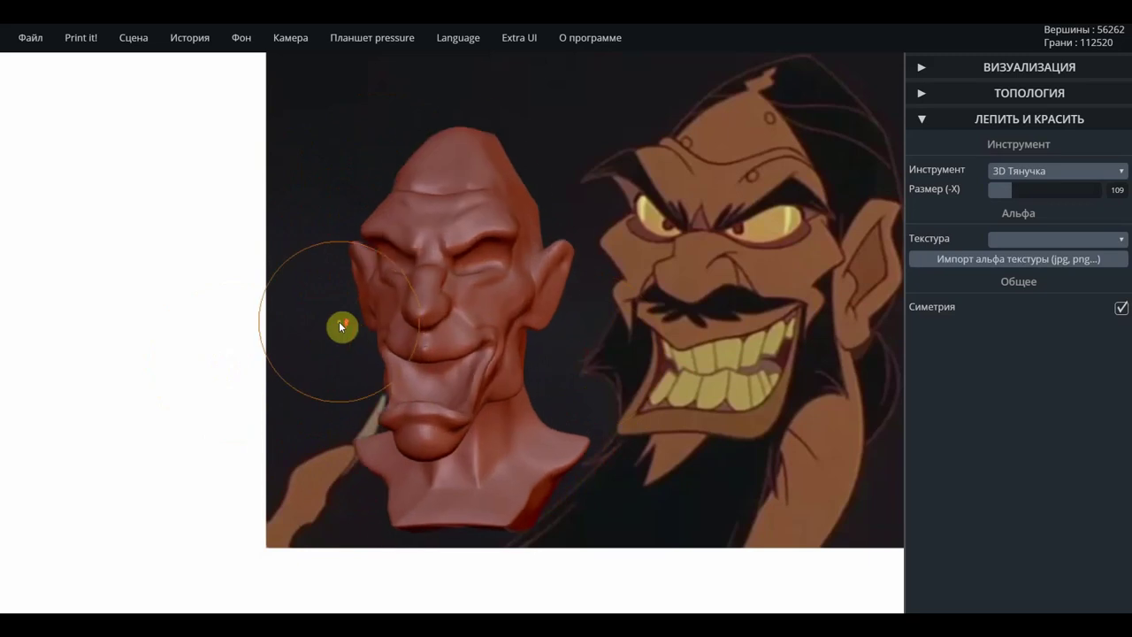
scroll(340, 325, up, 3)
scroll(333, 311, up, 2)
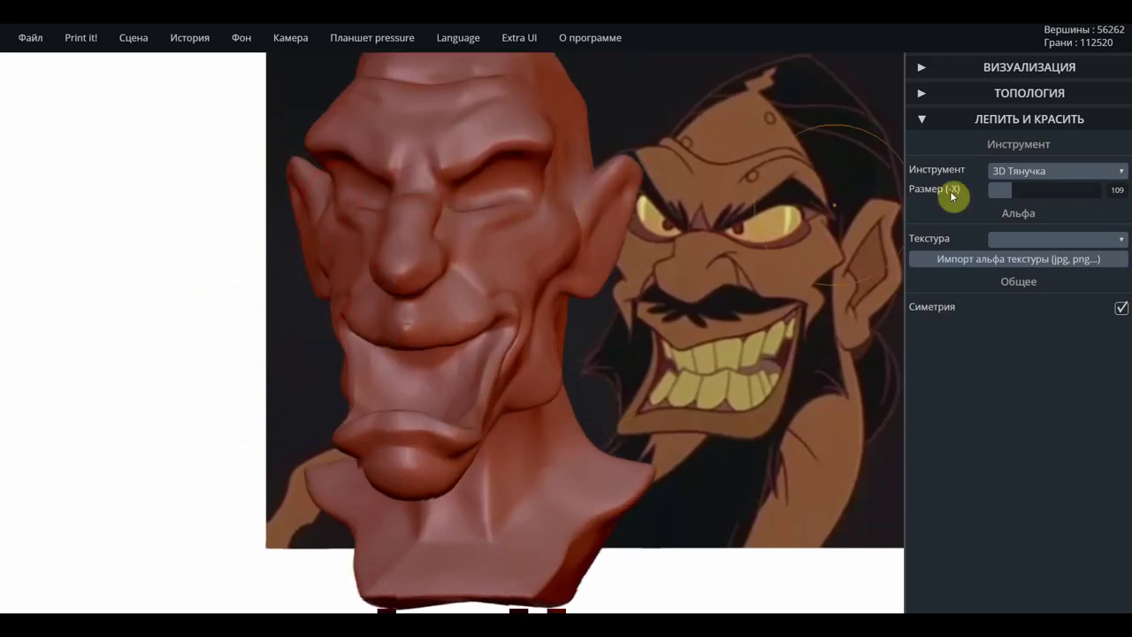
Reduce the brush size to 77 and pull the ear and cheek surface outward.
drag(1007, 189, 999, 189)
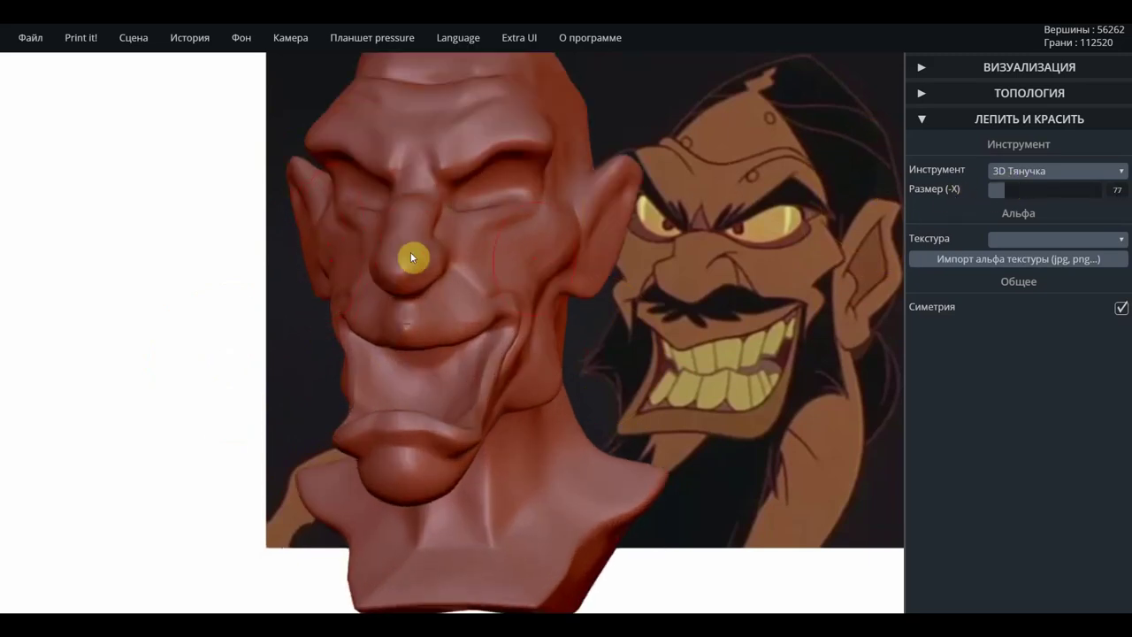
drag(327, 243, 324, 247)
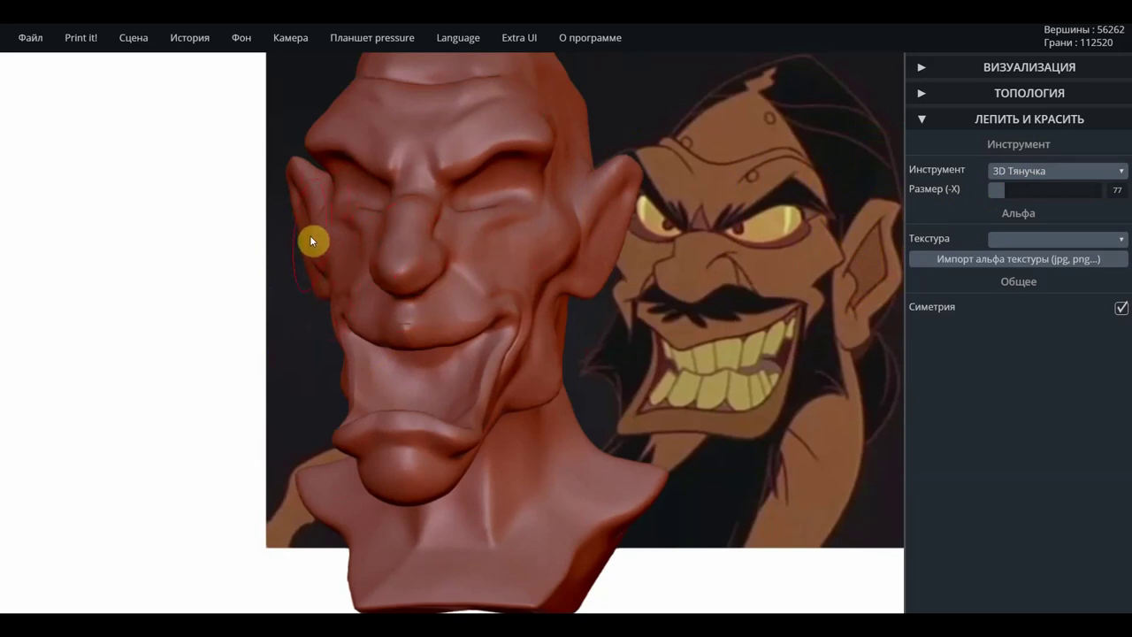
drag(310, 237, 312, 240)
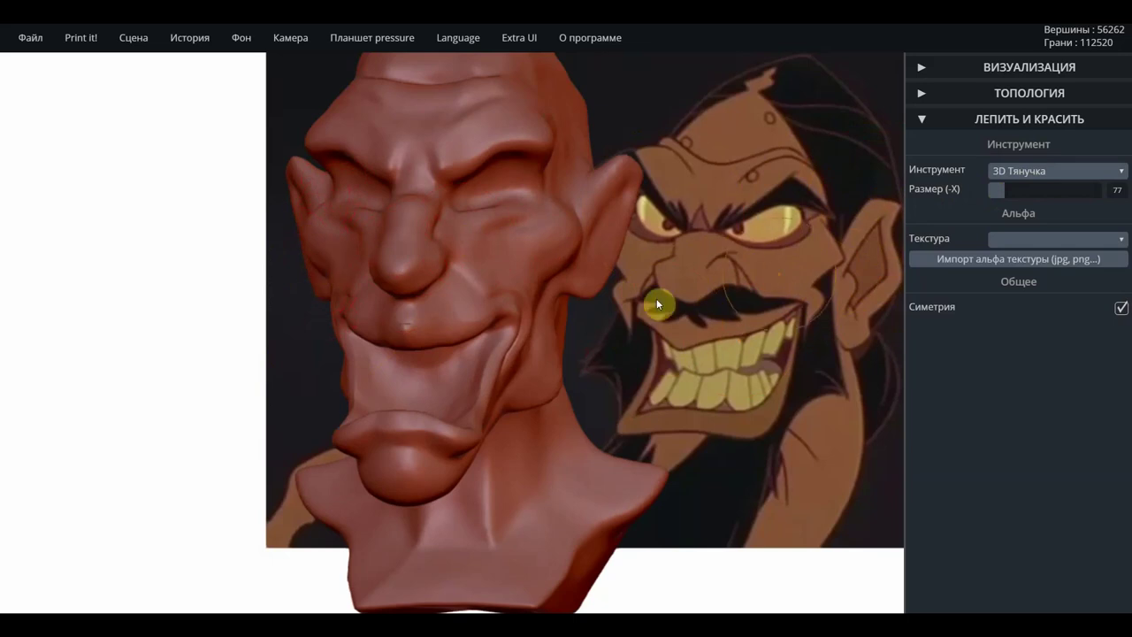
mouse_move(656, 304)
mouse_down()
mouse_move(624, 318)
mouse_move(780, 353)
mouse_move(519, 315)
mouse_move(677, 268)
mouse_move(636, 303)
mouse_up()
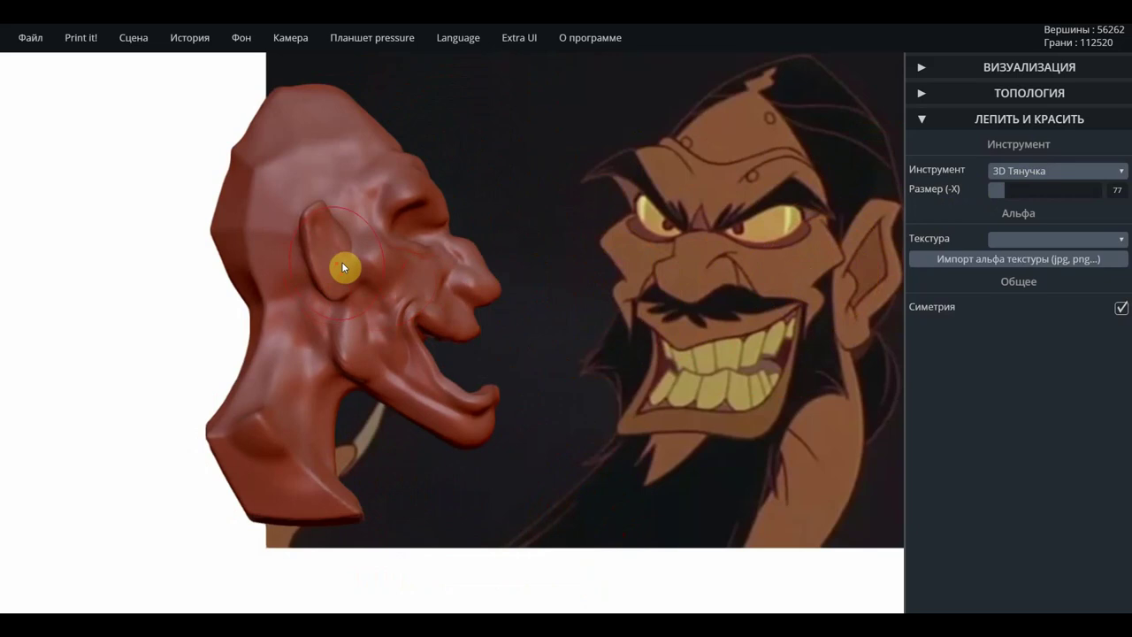
drag(360, 270, 367, 266)
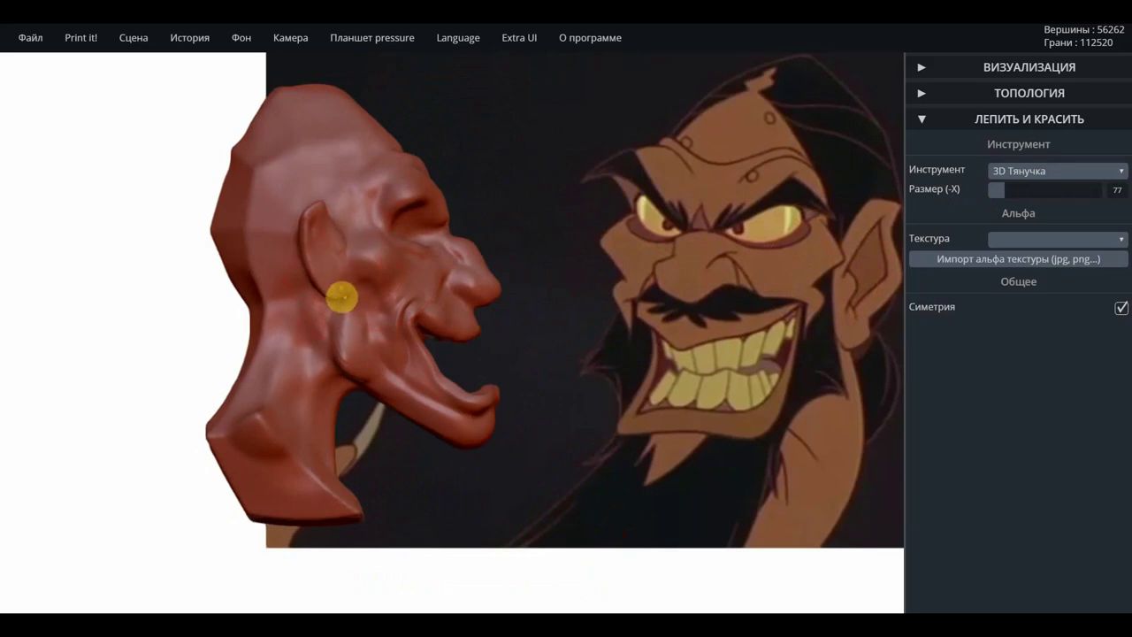
drag(341, 297, 339, 297)
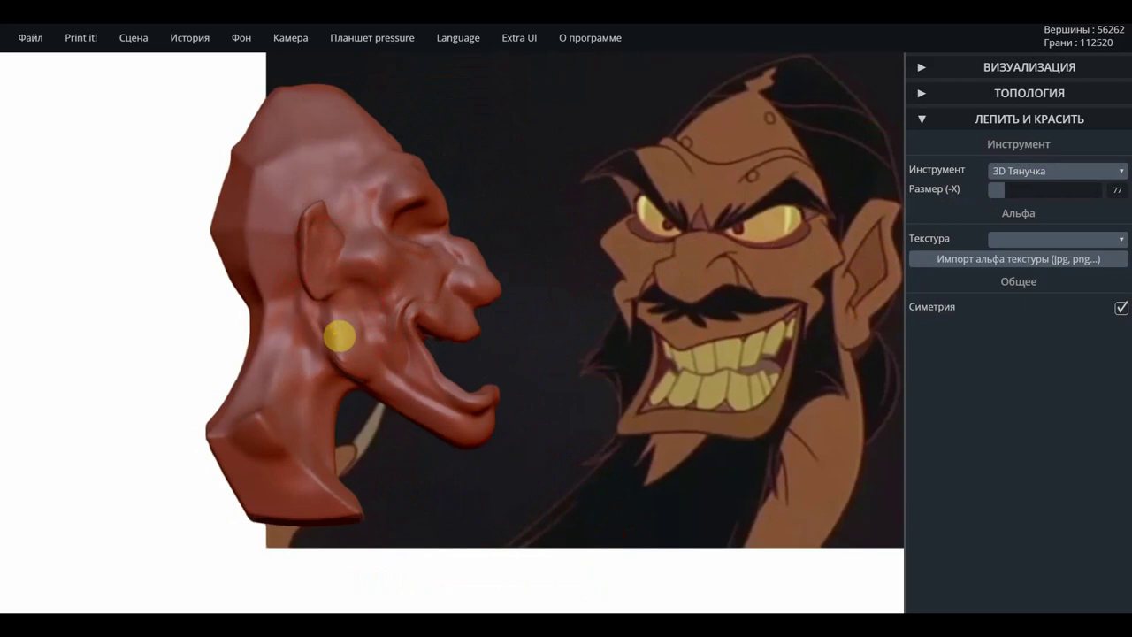
drag(569, 335, 541, 340)
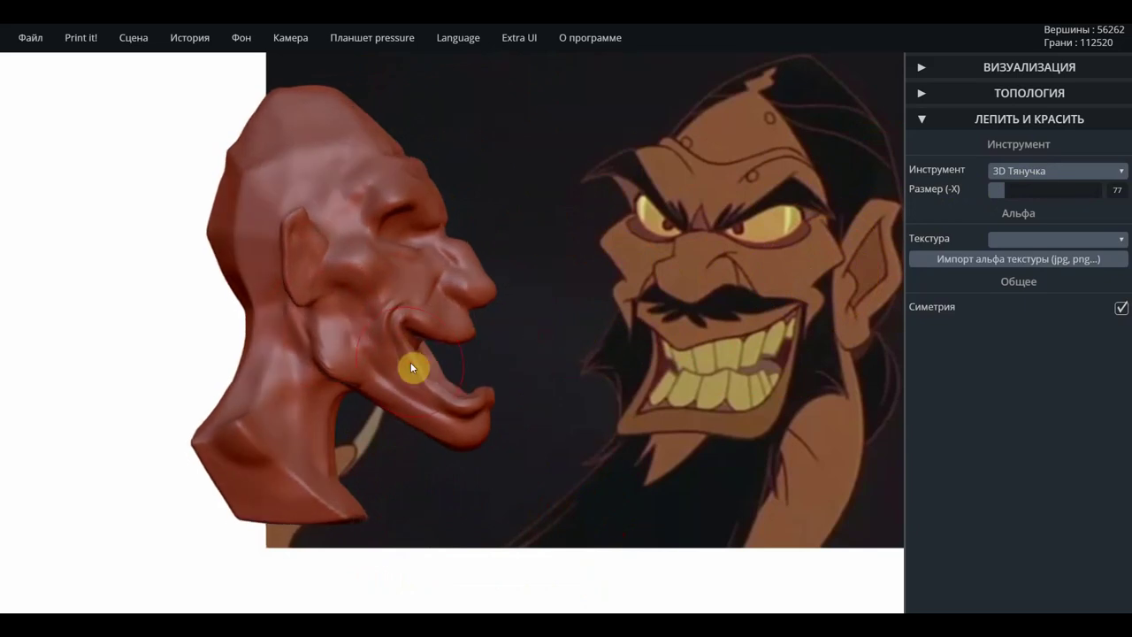
Reshape the lower lip and pull its bottom edge down into a wider grin.
drag(413, 370, 417, 375)
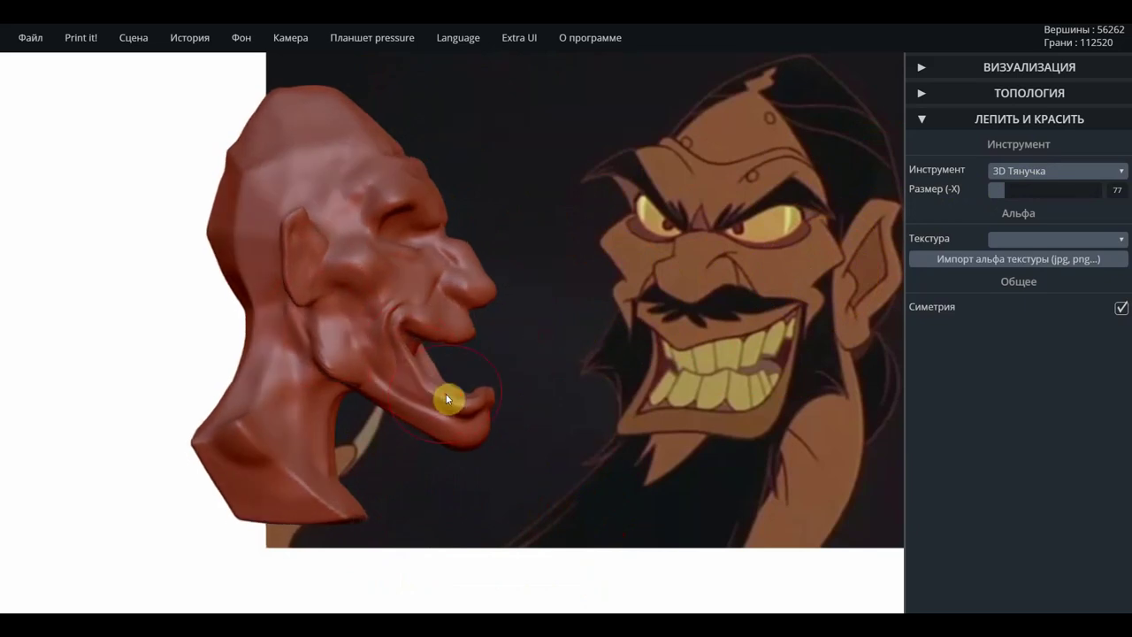
drag(444, 398, 442, 402)
drag(581, 321, 196, 311)
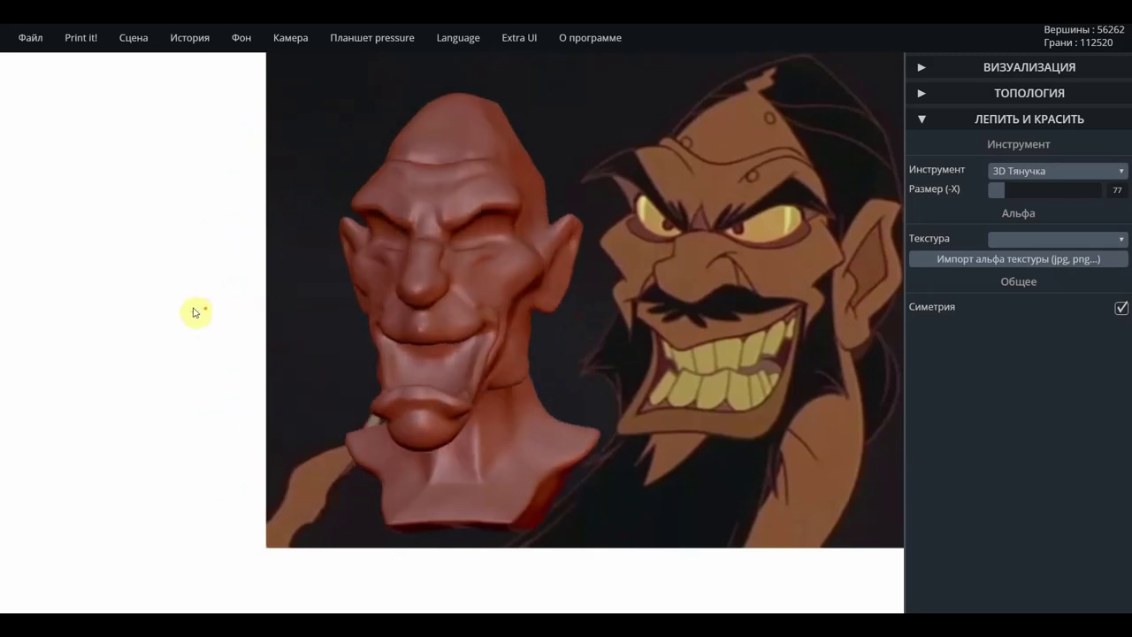
scroll(278, 264, up, 2)
scroll(278, 263, up, 3)
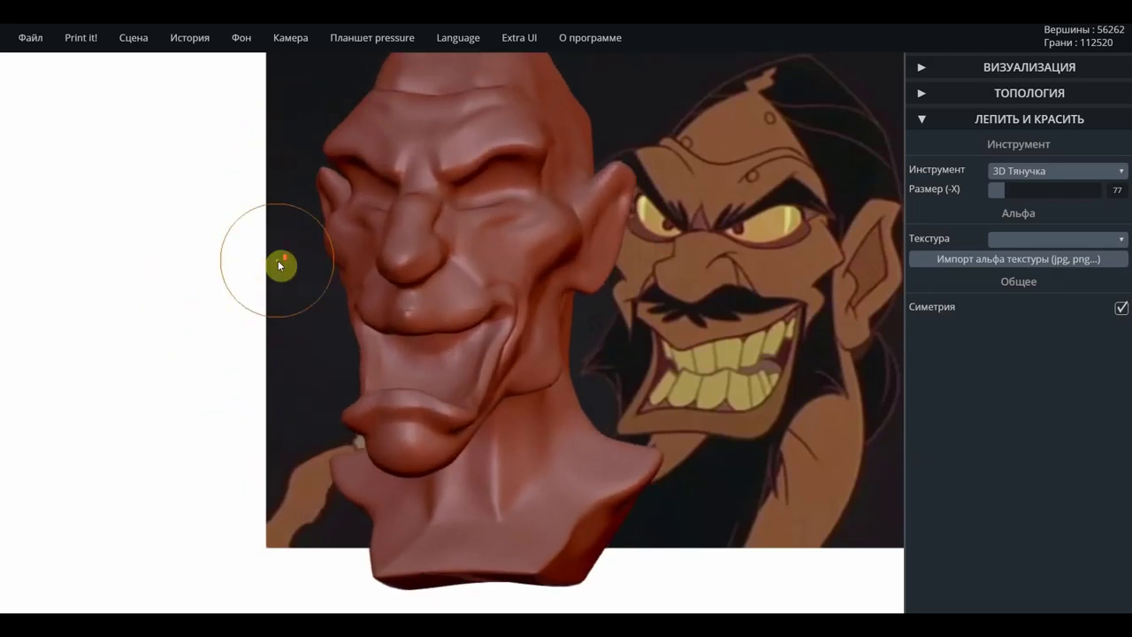
scroll(277, 261, down, 3)
mouse_move(265, 286)
mouse_down()
mouse_move(323, 298)
mouse_move(337, 210)
mouse_move(524, 226)
mouse_move(571, 270)
mouse_move(480, 298)
mouse_up()
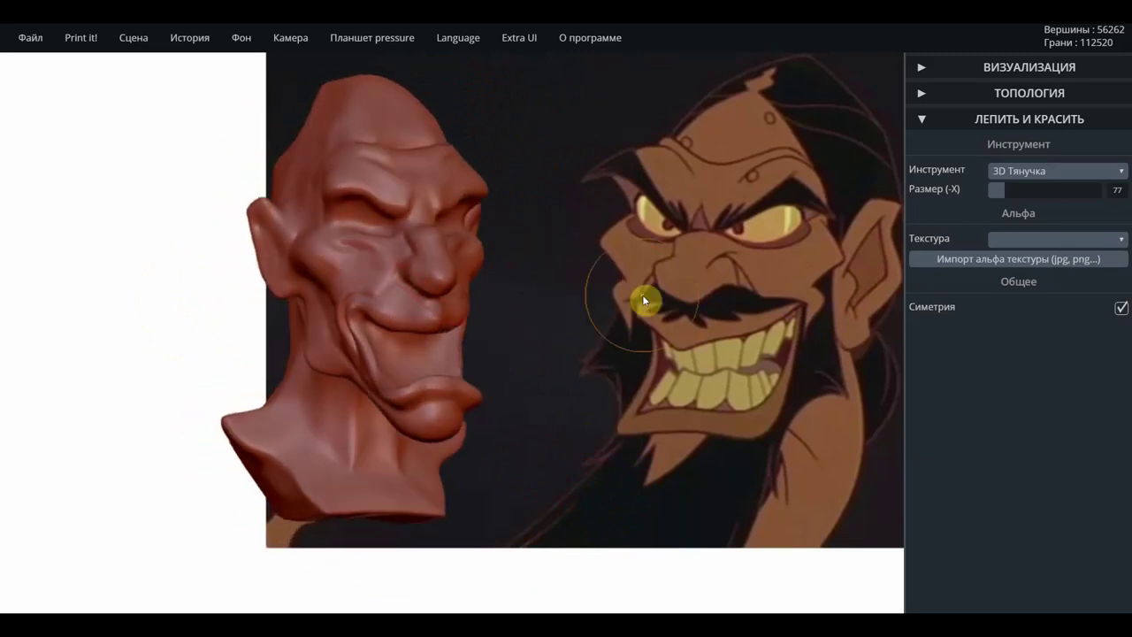
scroll(583, 292, up, 2)
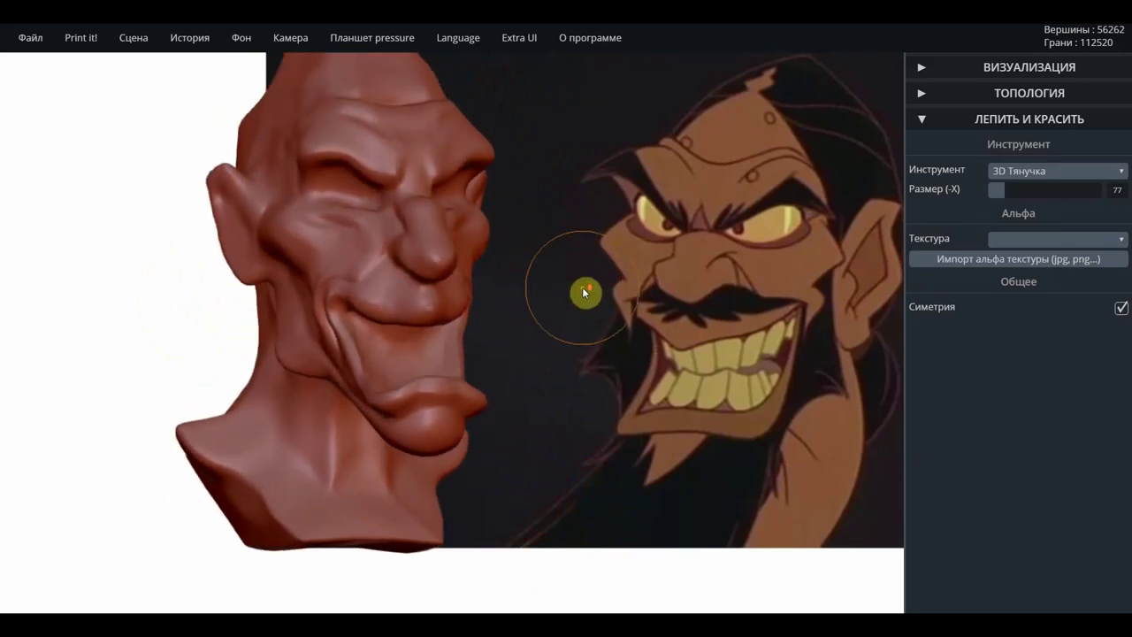
mouse_move(531, 292)
shift+mouse_down()
mouse_move(558, 342)
mouse_move(459, 378)
shift+mouse_up()
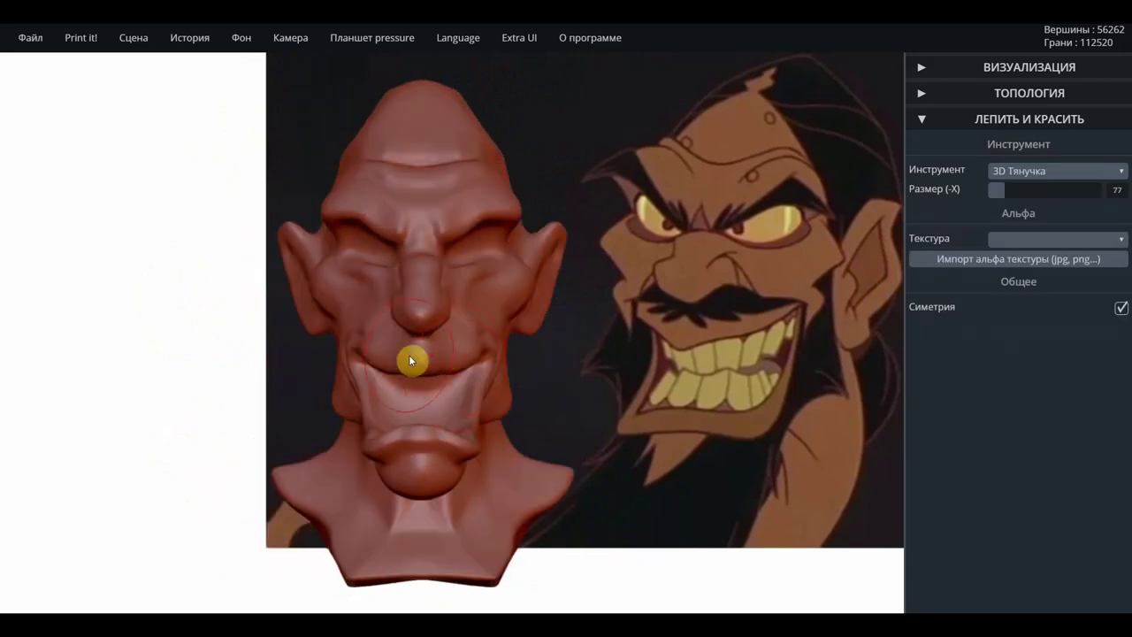
mouse_move(600, 373)
mouse_down()
mouse_move(474, 376)
mouse_move(513, 367)
mouse_up()
Switch to the 2D Маска tool and shrink its size to 29.
click(1035, 171)
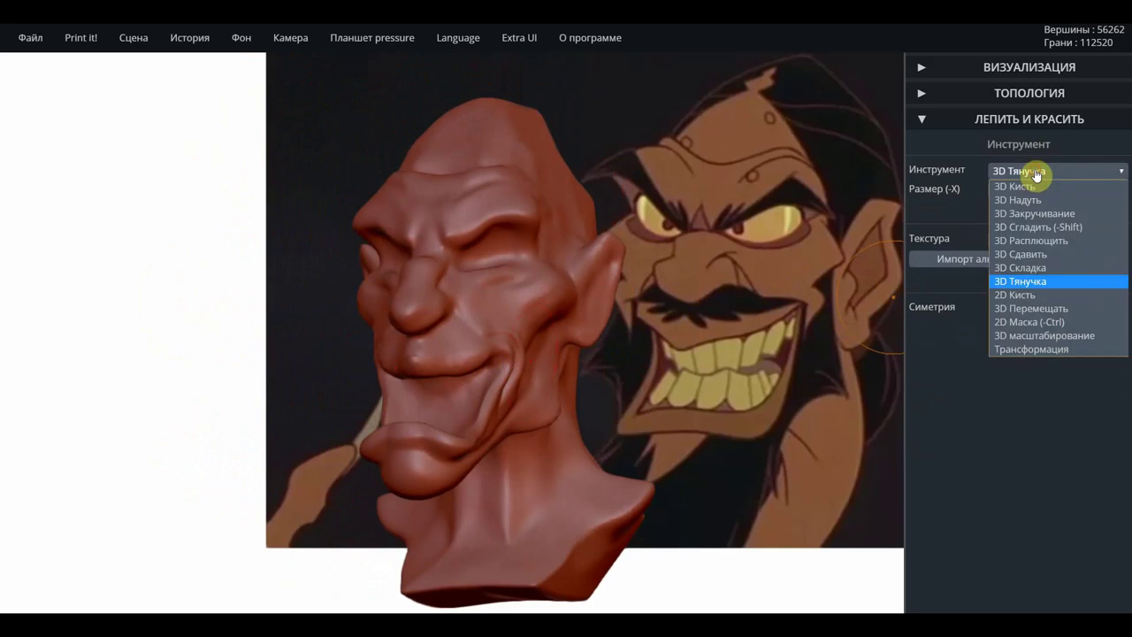
click(1023, 323)
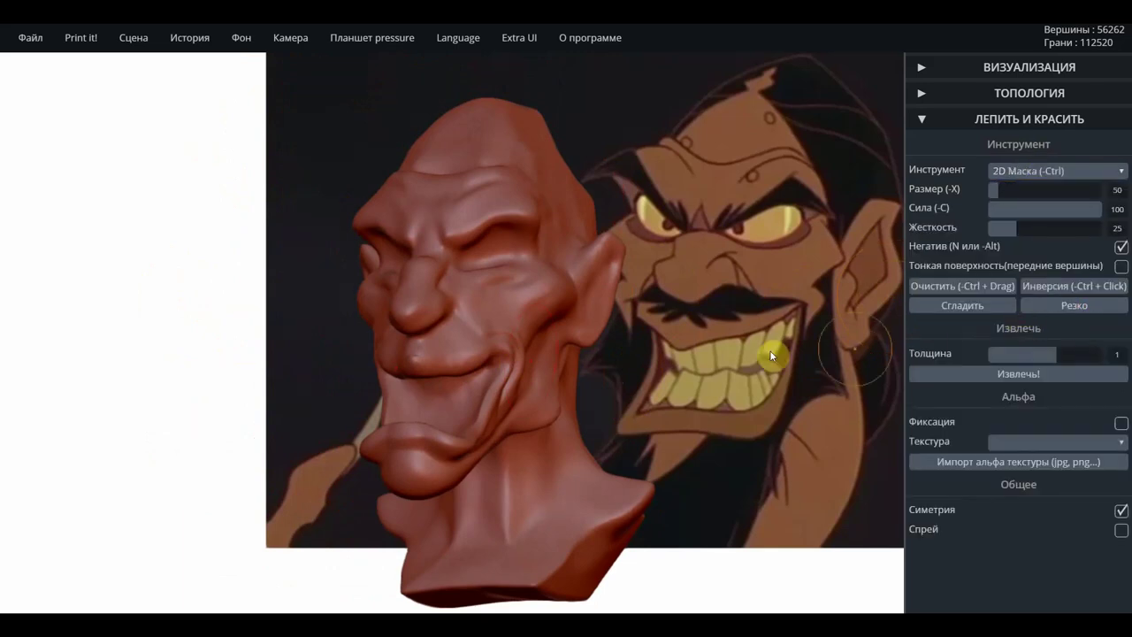
scroll(607, 341, up, 2)
scroll(644, 379, up, 2)
mouse_move(694, 288)
mouse_down()
mouse_move(460, 442)
mouse_move(591, 376)
mouse_move(606, 386)
mouse_move(557, 402)
mouse_move(576, 394)
mouse_up()
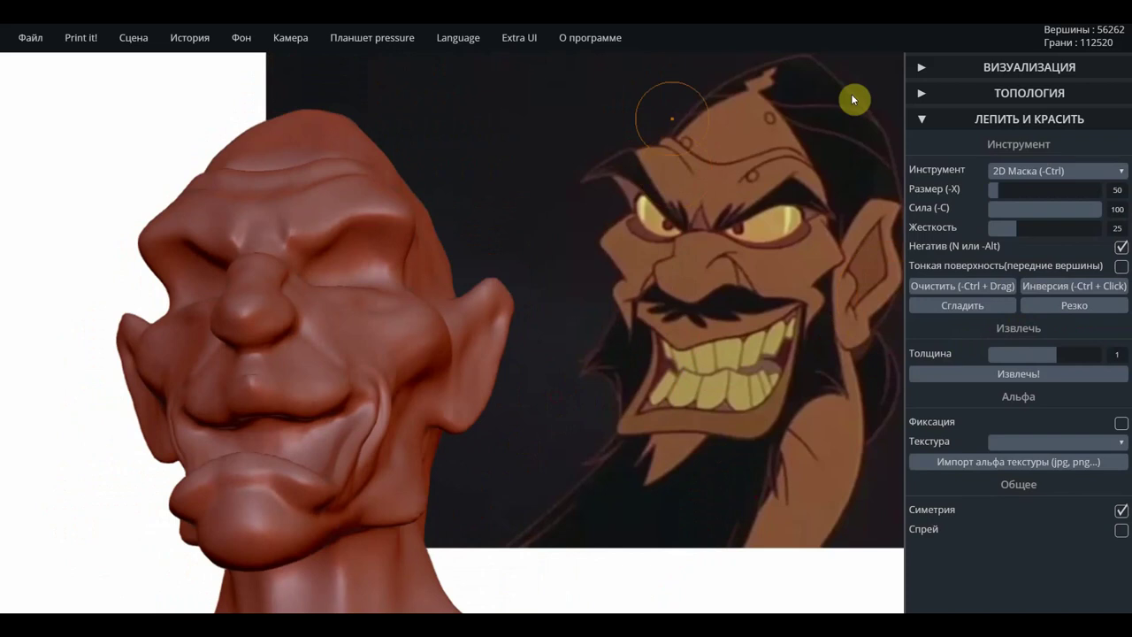
drag(997, 185, 993, 187)
Paint a mask along the lower lip, undoing the trial mask spots on the cheeks.
drag(376, 348, 380, 338)
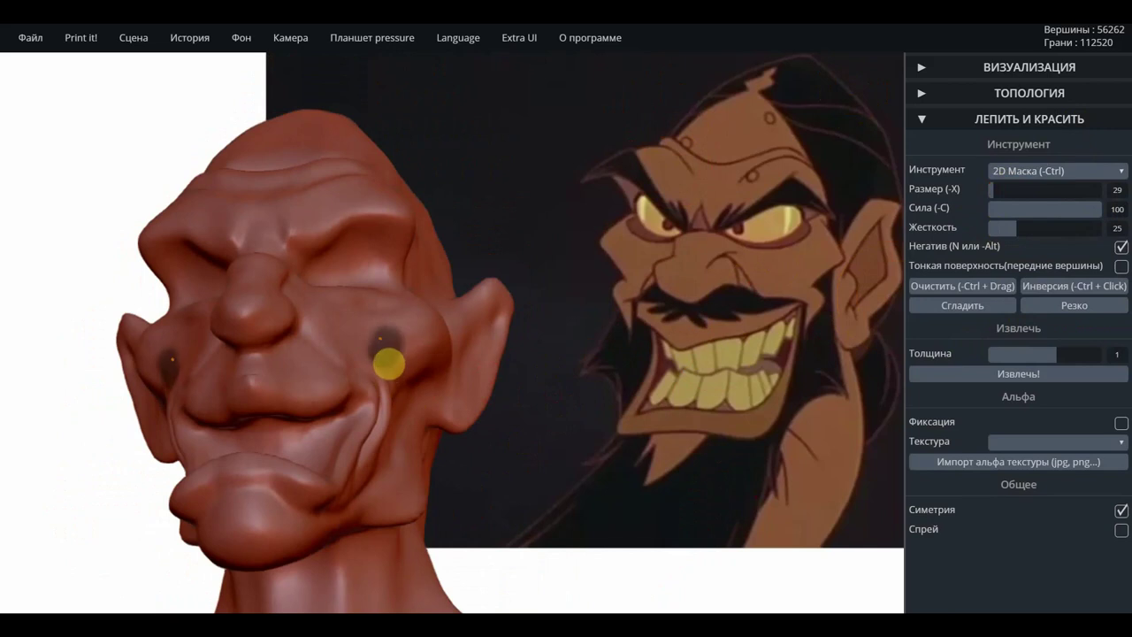
key(ctrl+z)
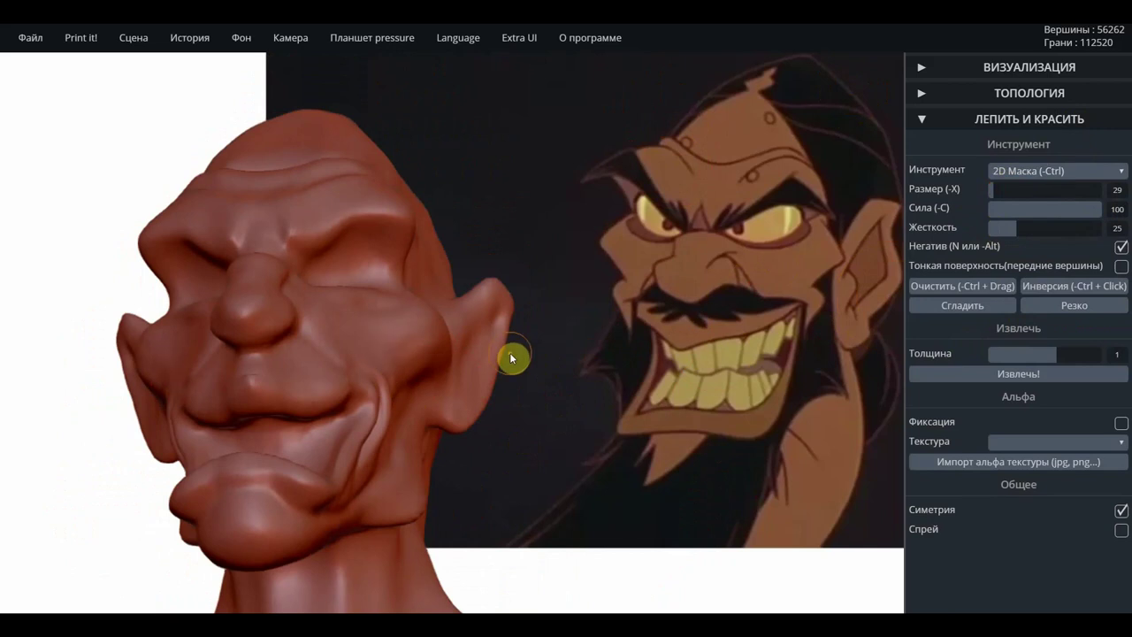
scroll(521, 433, up, 3)
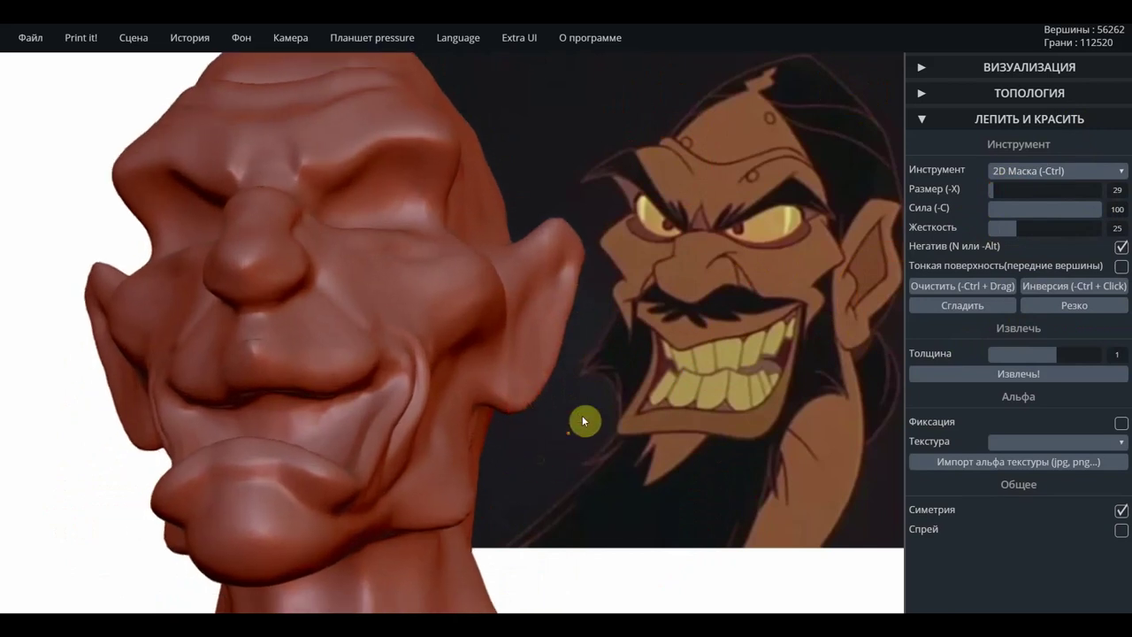
mouse_move(708, 380)
mouse_down()
mouse_move(688, 373)
mouse_move(647, 405)
mouse_move(672, 408)
mouse_move(667, 382)
mouse_up()
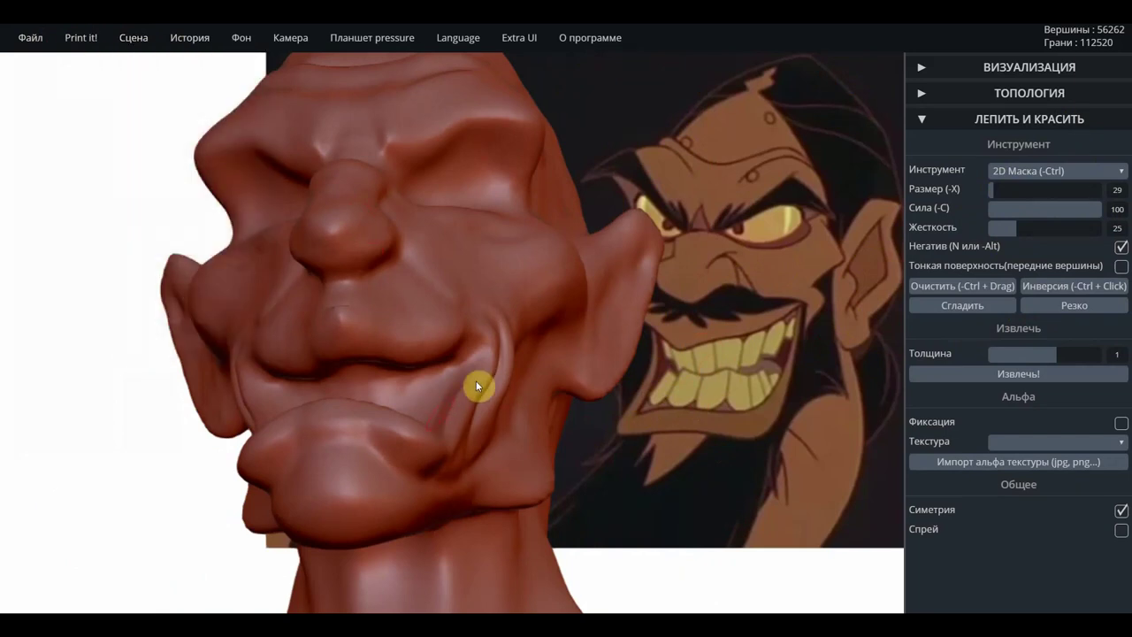
right_drag(235, 396, 18, 415)
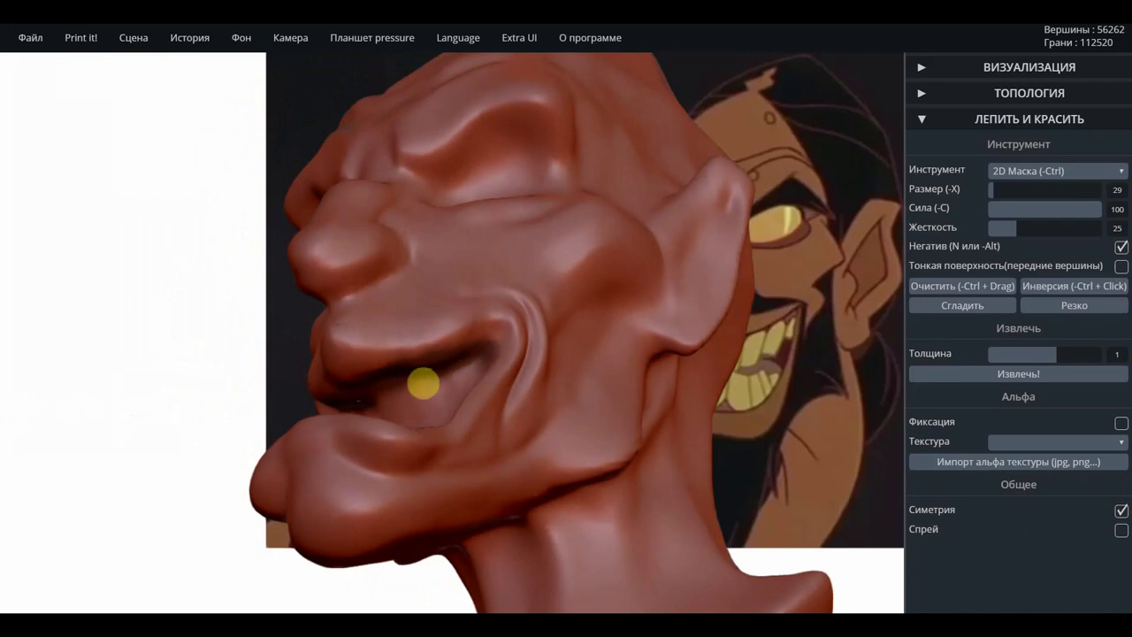
mouse_move(101, 315)
mouse_down()
mouse_move(298, 378)
mouse_move(424, 346)
mouse_move(483, 396)
mouse_move(412, 462)
mouse_move(356, 462)
mouse_up()
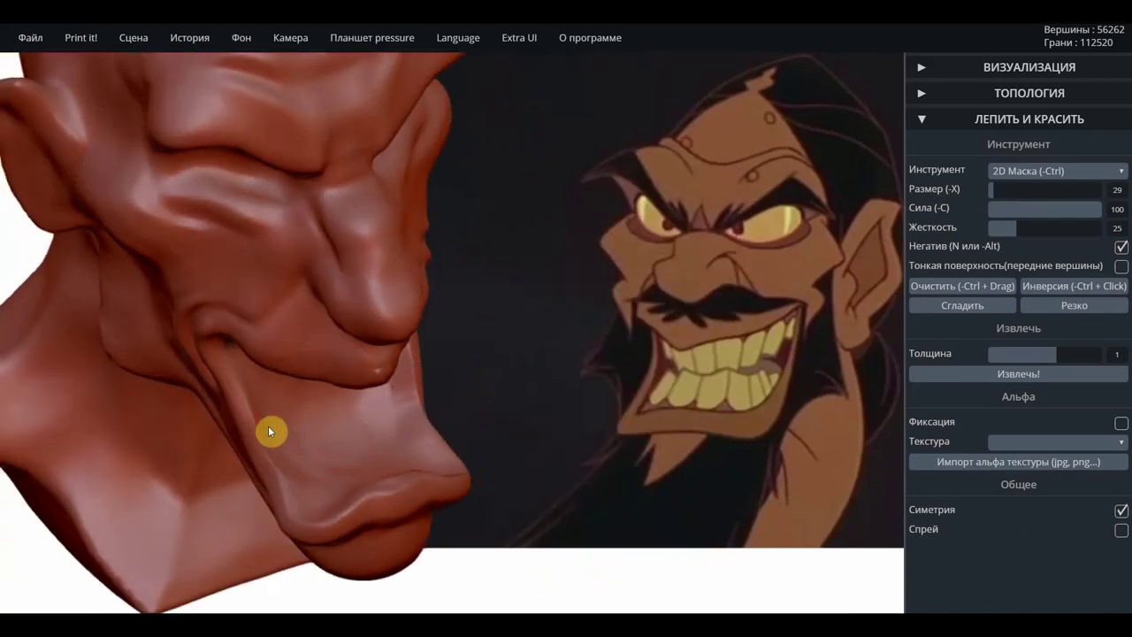
mouse_move(268, 422)
mouse_down()
mouse_move(315, 475)
mouse_move(367, 489)
mouse_move(412, 474)
mouse_move(344, 490)
mouse_move(301, 477)
mouse_move(281, 435)
mouse_move(319, 489)
mouse_up()
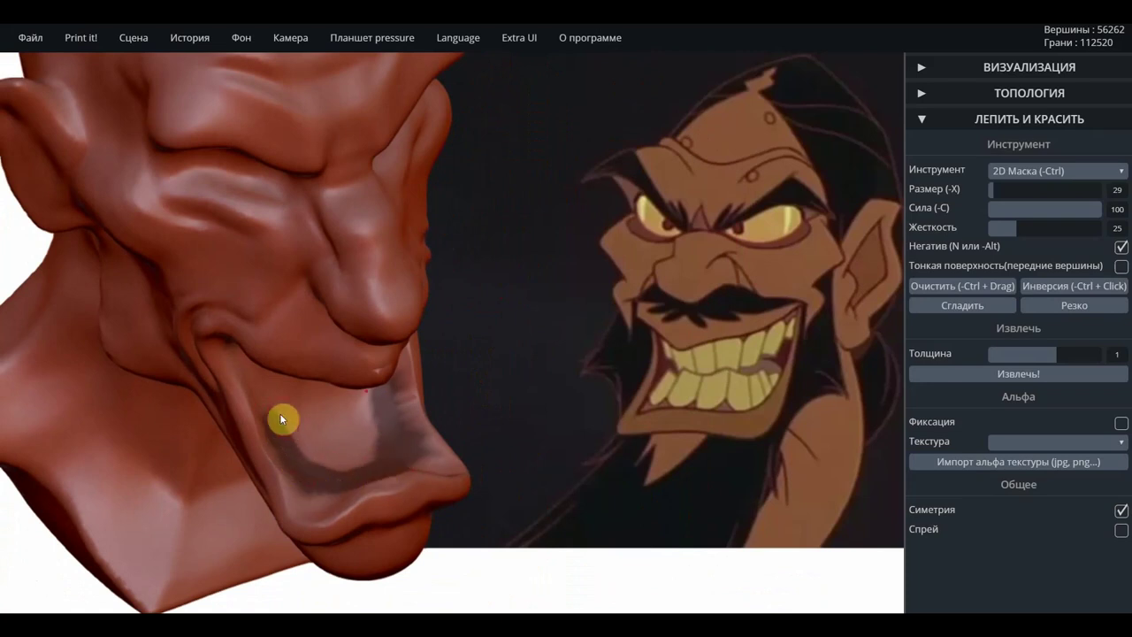
Extend and darken the mask further along the lower lip.
mouse_move(279, 413)
mouse_down()
mouse_move(318, 468)
mouse_move(354, 478)
mouse_move(412, 462)
mouse_up()
mouse_move(473, 424)
mouse_down()
mouse_move(497, 400)
mouse_move(419, 357)
mouse_up()
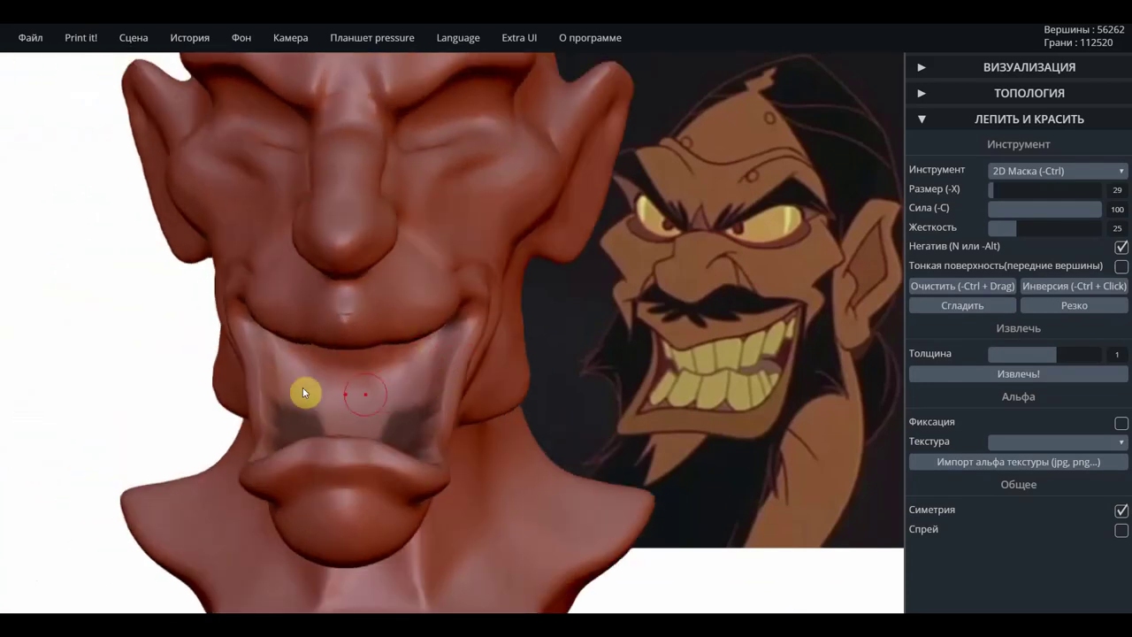
key(ctrl+o)
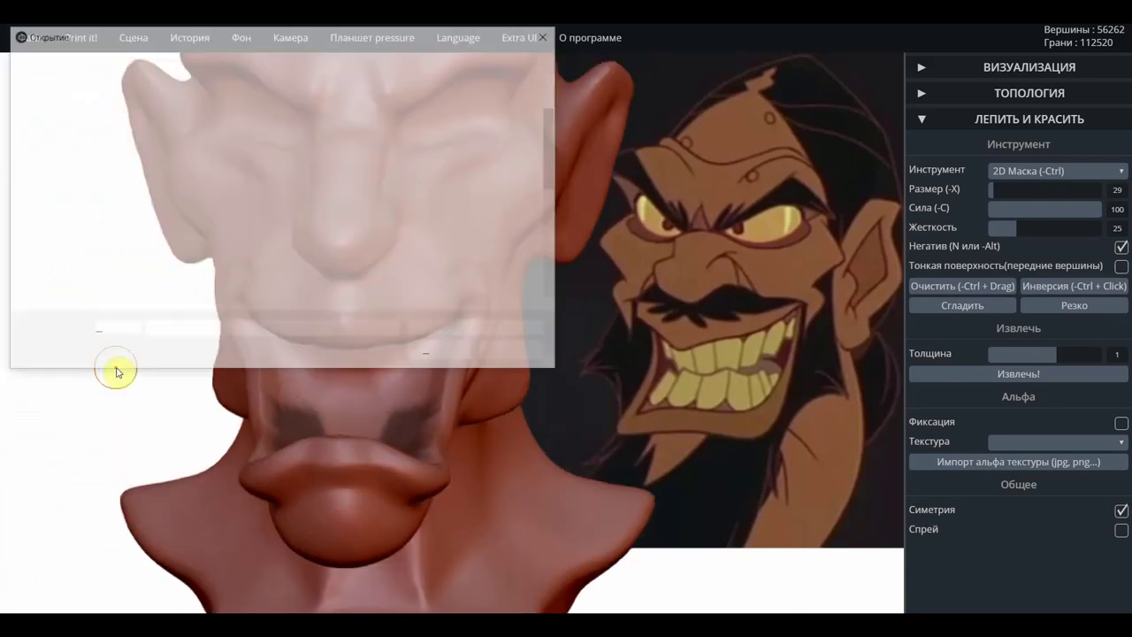
Close the accidental Открытие dialog and toggle the Негатив (N или -Alt) option.
click(547, 33)
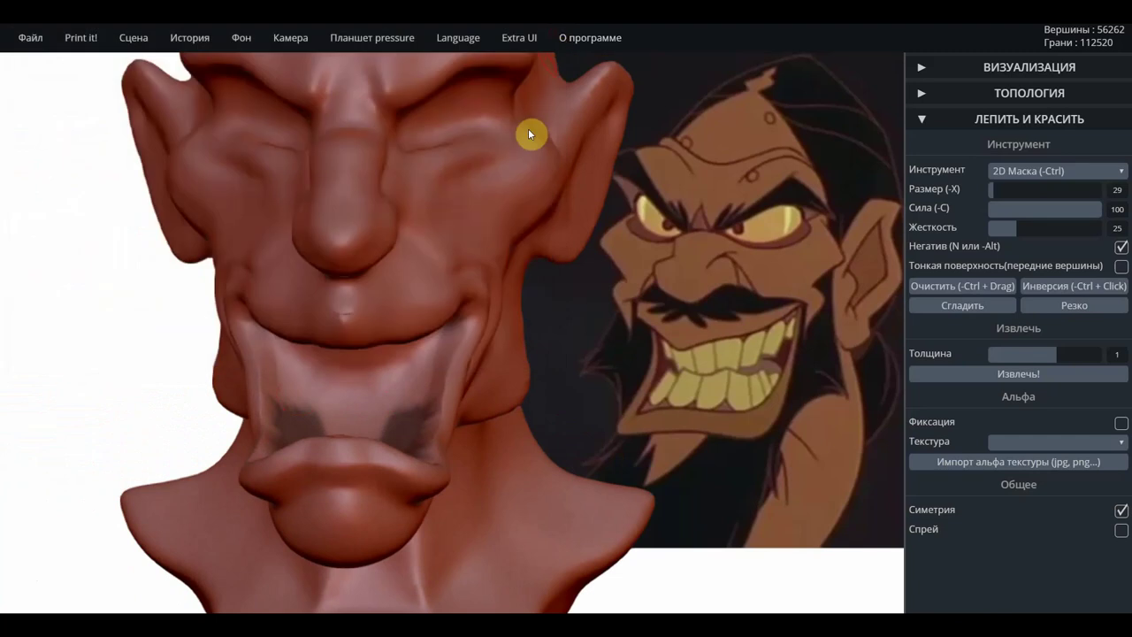
right_drag(511, 228, 235, 358)
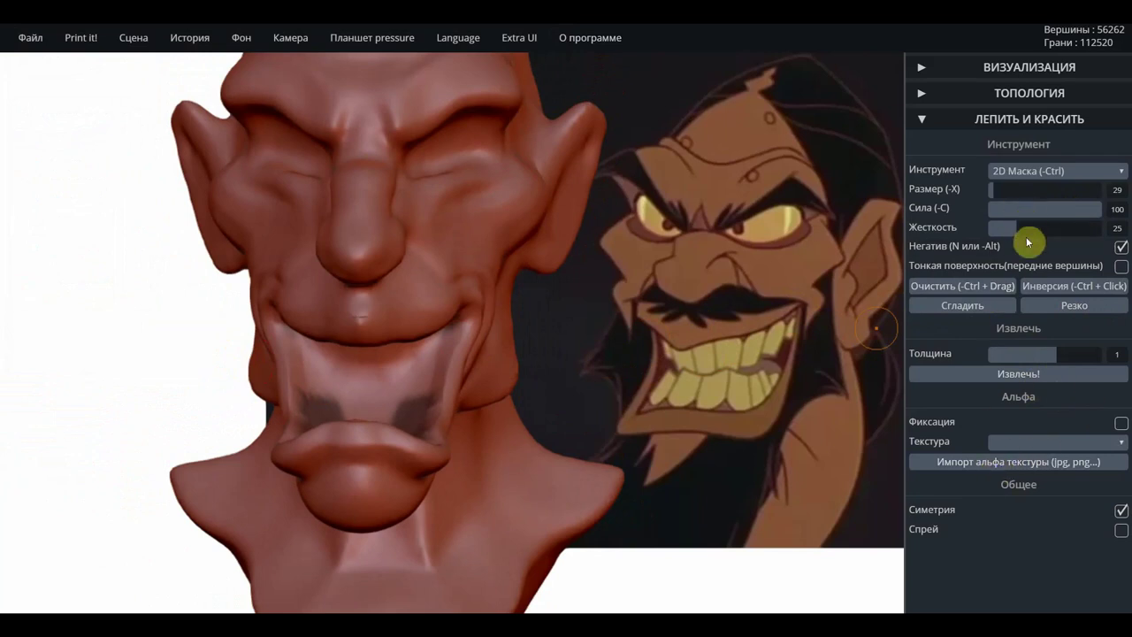
click(1121, 249)
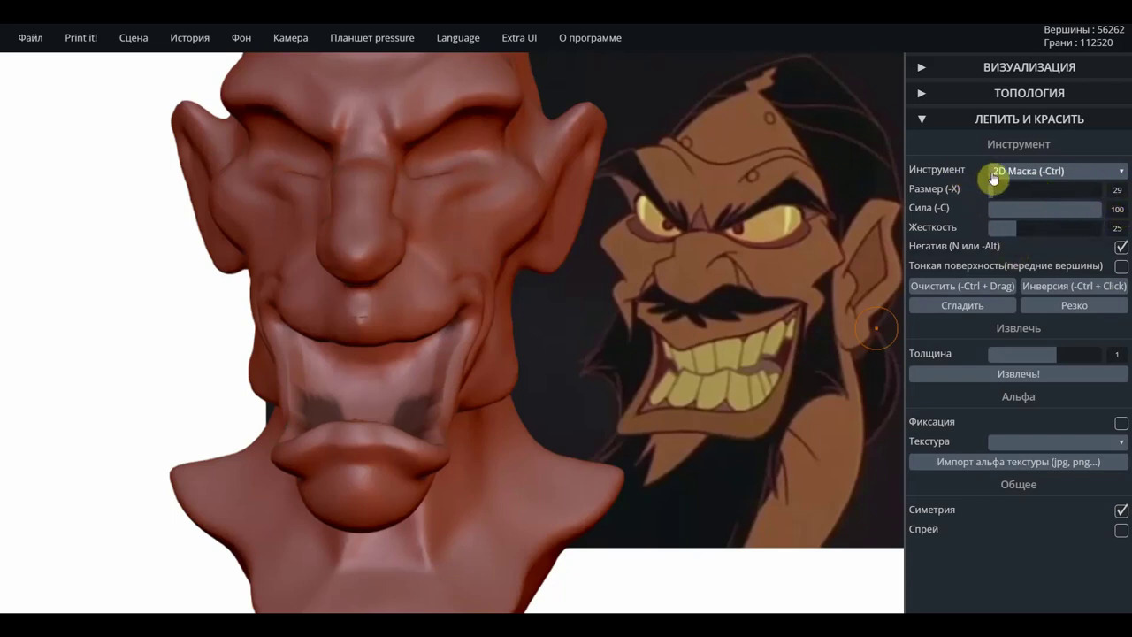
Invert the mask so only the lower-lip patches stay unmasked, then view the bust from below.
click(1055, 292)
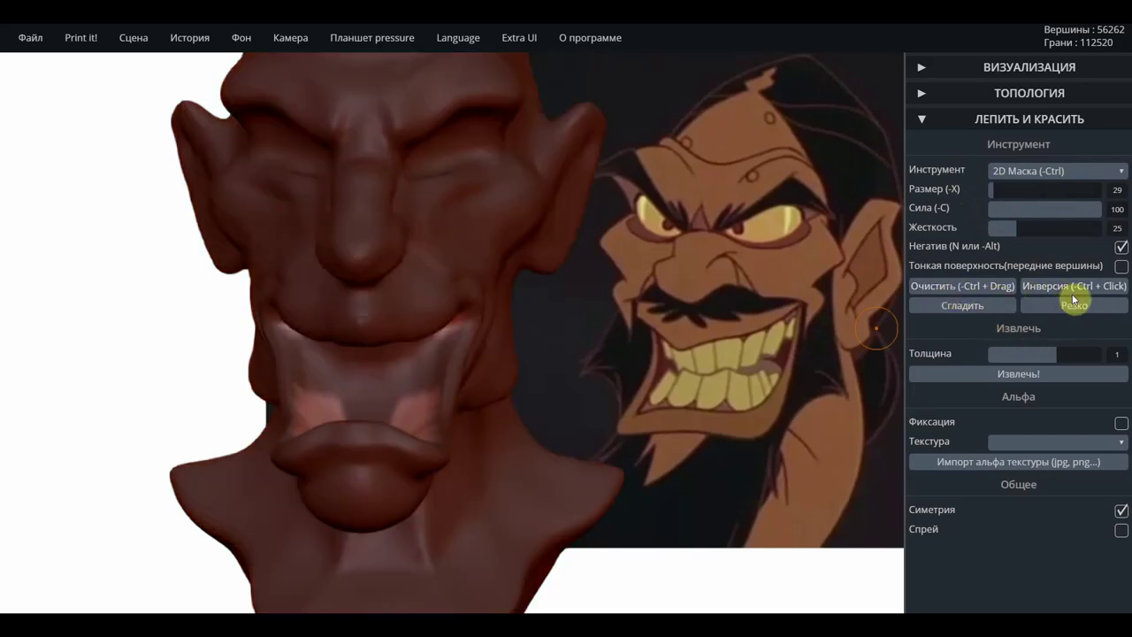
ctrl+click(678, 249)
ctrl+click(677, 249)
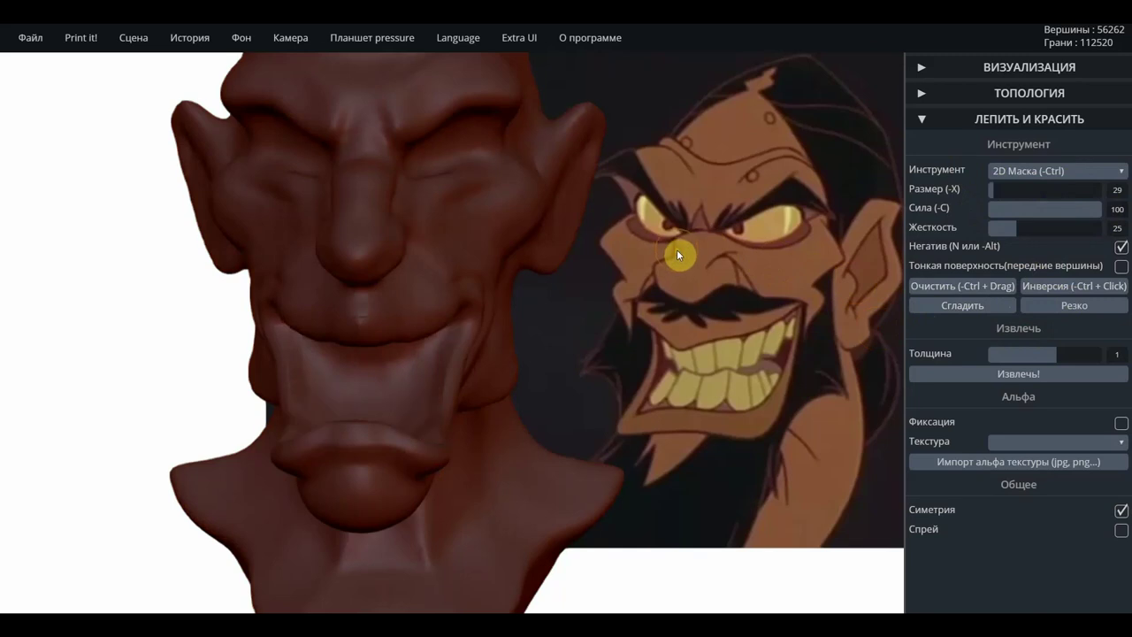
ctrl+click(676, 250)
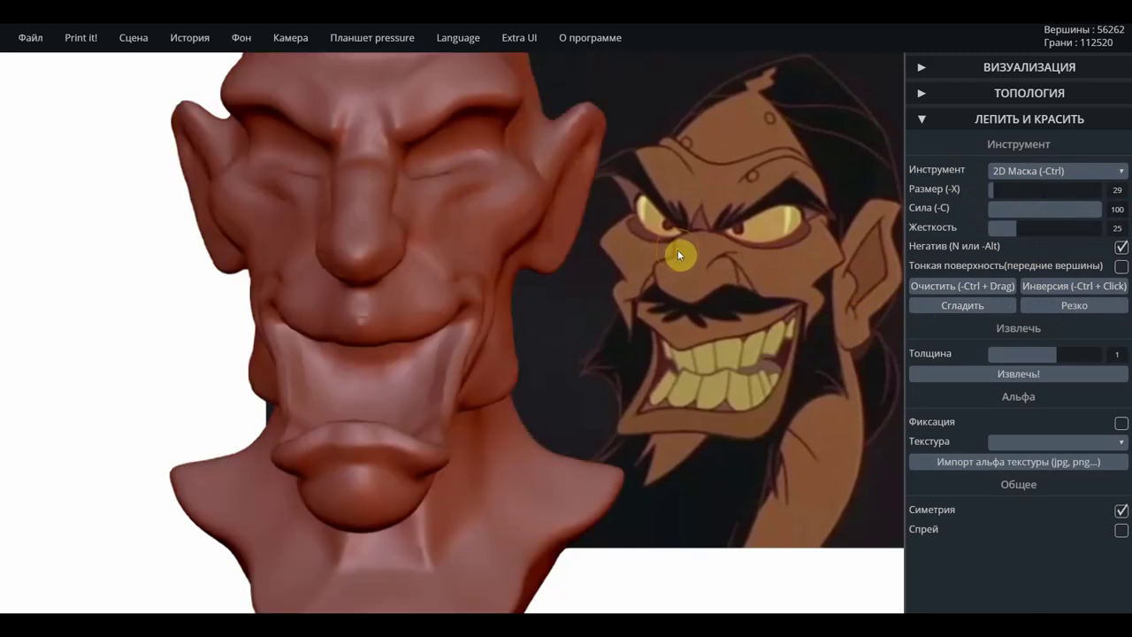
ctrl+click(678, 249)
ctrl+click(677, 249)
ctrl+click(678, 249)
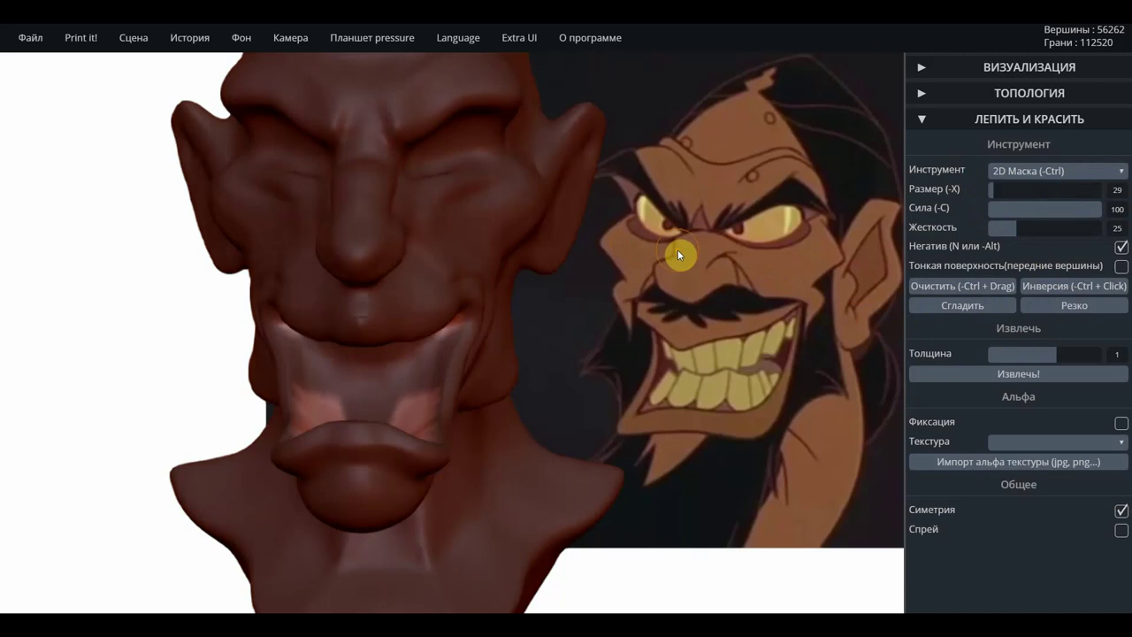
mouse_move(634, 413)
mouse_down()
mouse_move(697, 453)
mouse_move(697, 433)
mouse_up()
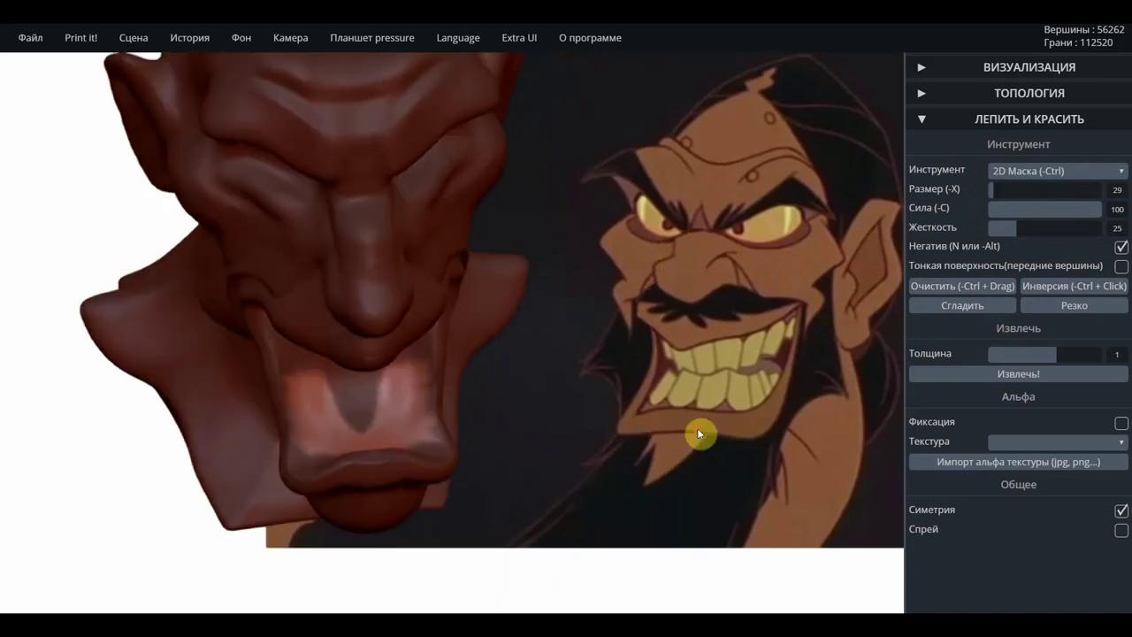
click(1076, 172)
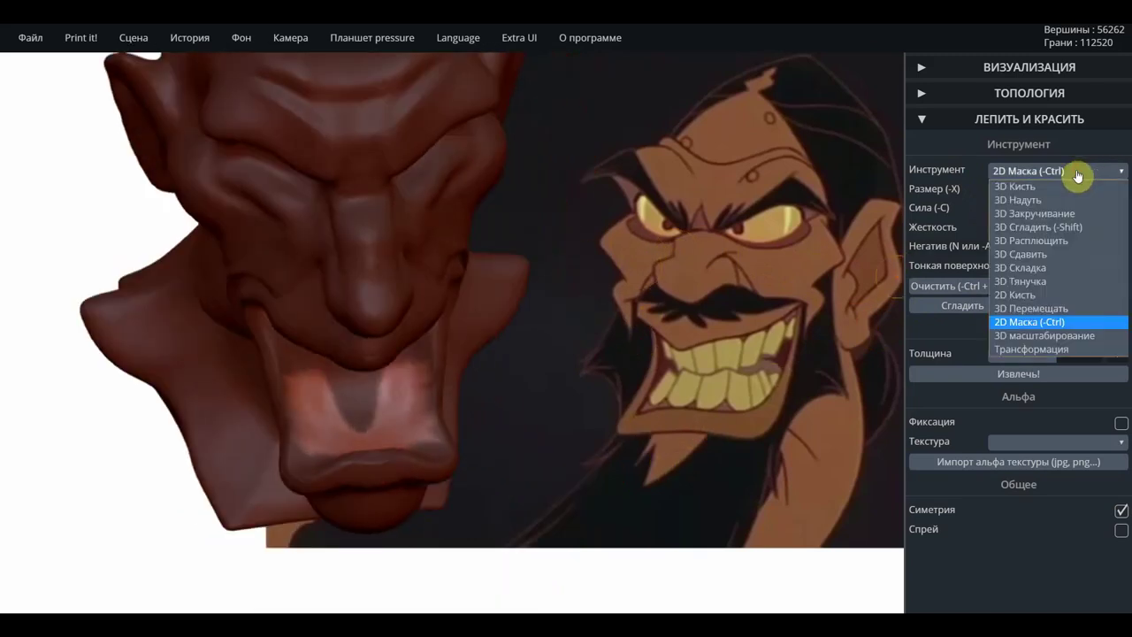
Switch to the 3D Надуть brush and inflate the inside of the mouth.
click(1032, 213)
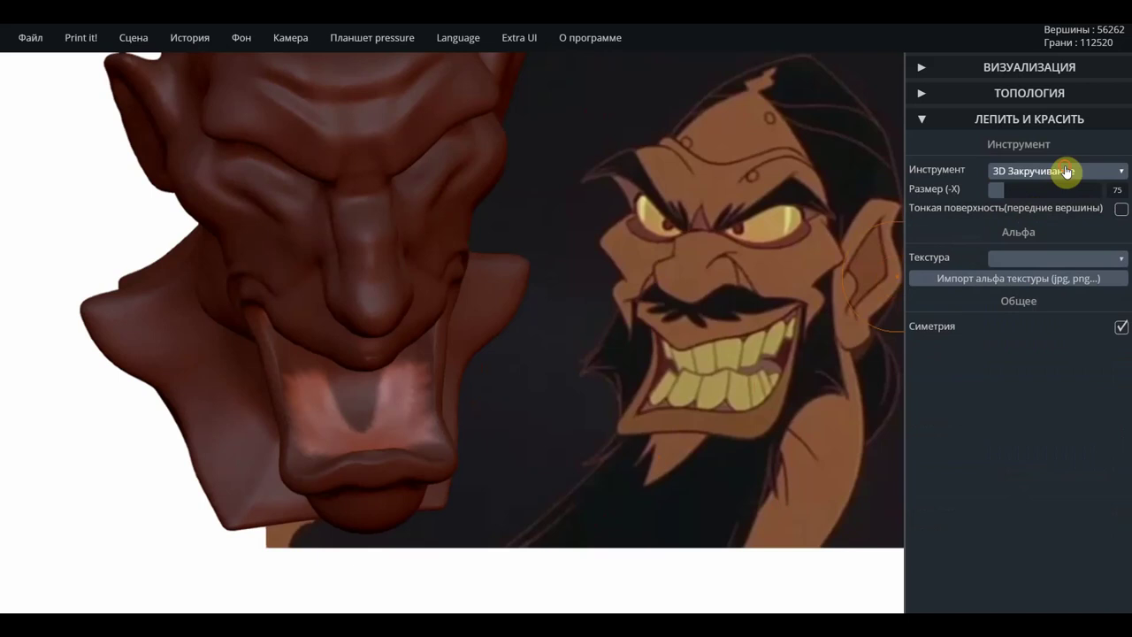
click(1066, 171)
click(1028, 196)
mouse_move(550, 436)
mouse_down()
mouse_move(491, 452)
mouse_move(343, 414)
mouse_up()
mouse_move(309, 378)
mouse_down()
mouse_move(328, 425)
mouse_move(372, 457)
mouse_move(310, 380)
mouse_move(351, 454)
mouse_move(336, 407)
mouse_move(313, 386)
mouse_move(361, 450)
mouse_move(323, 465)
mouse_move(308, 384)
mouse_move(331, 430)
mouse_move(321, 434)
mouse_up()
mouse_move(472, 434)
mouse_down()
mouse_move(359, 391)
mouse_move(299, 402)
mouse_move(414, 435)
mouse_move(548, 427)
mouse_move(561, 401)
mouse_move(487, 419)
mouse_up()
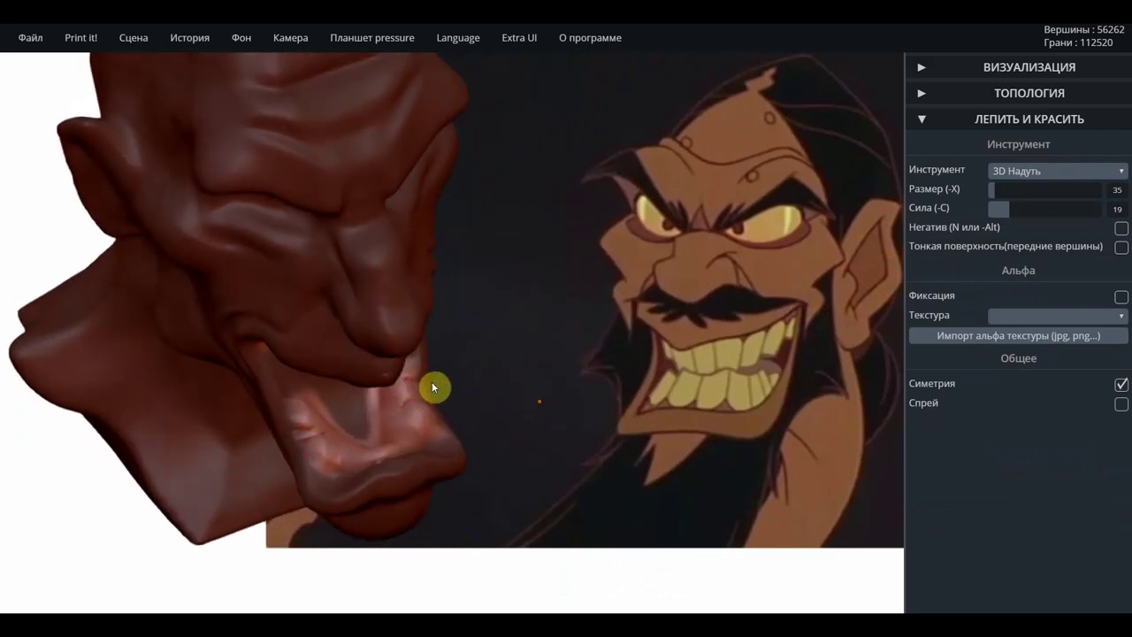
Smooth the chin and build up a fuller, smoothed lower lip below the mouth.
mouse_move(434, 386)
mouse_down()
mouse_move(399, 356)
mouse_move(589, 328)
mouse_up()
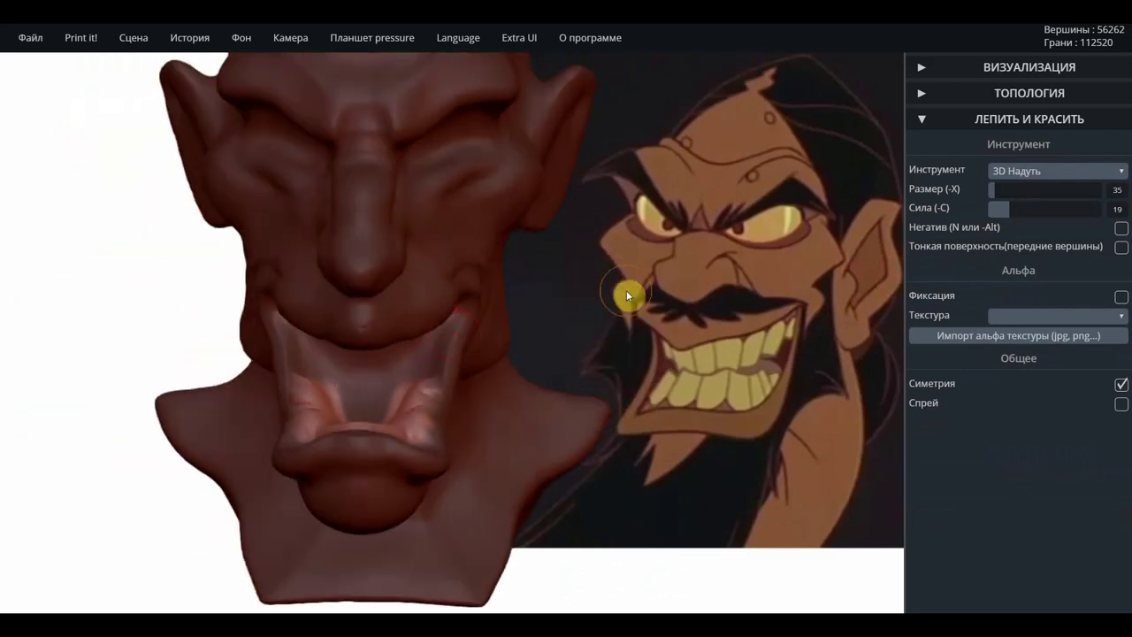
mouse_move(627, 265)
mouse_down()
mouse_move(675, 362)
mouse_move(677, 442)
mouse_move(480, 421)
mouse_up()
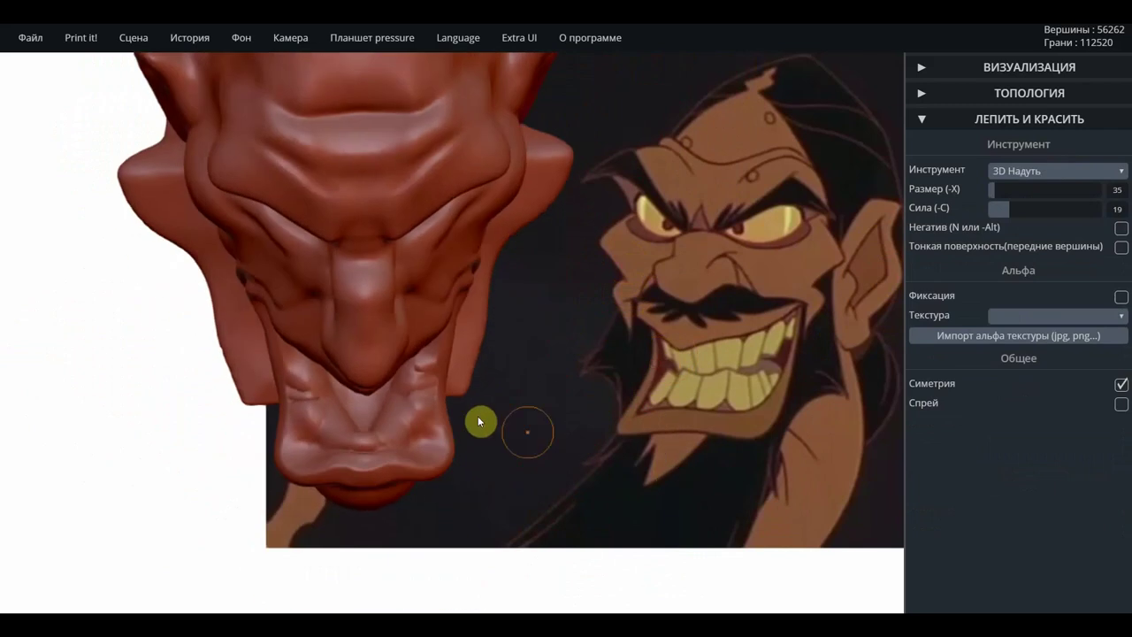
mouse_move(421, 392)
shift+mouse_down()
mouse_move(424, 415)
mouse_move(395, 436)
mouse_move(351, 438)
mouse_move(558, 381)
mouse_move(392, 399)
mouse_move(469, 336)
mouse_move(422, 369)
mouse_move(362, 364)
mouse_move(374, 333)
mouse_move(280, 347)
mouse_move(303, 383)
mouse_move(404, 394)
shift+mouse_up()
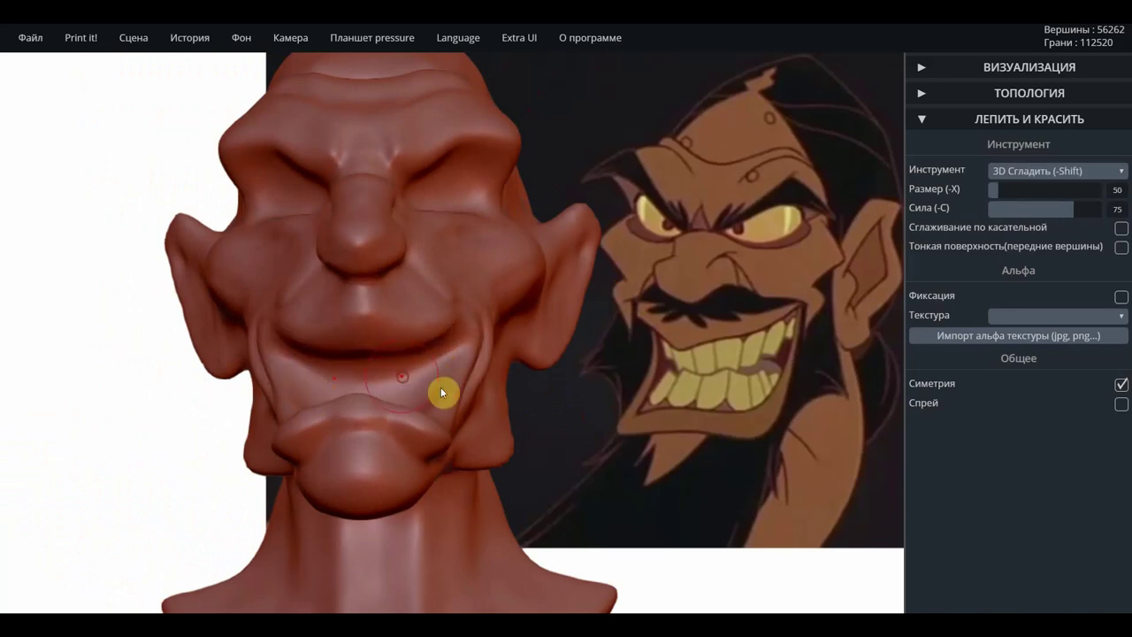
mouse_move(518, 404)
mouse_down()
mouse_move(315, 475)
mouse_move(457, 478)
mouse_move(493, 551)
mouse_move(436, 449)
mouse_move(359, 460)
mouse_move(397, 465)
mouse_move(333, 465)
mouse_up()
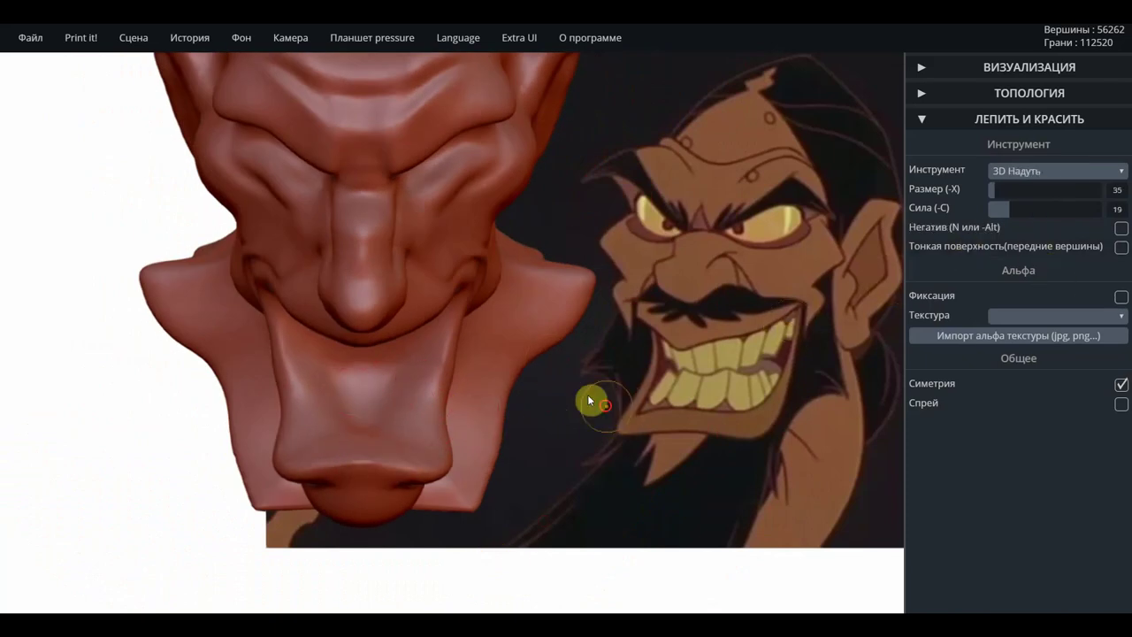
drag(588, 400, 447, 359)
mouse_move(359, 357)
mouse_down()
mouse_move(444, 352)
mouse_move(395, 351)
mouse_move(363, 336)
mouse_move(429, 354)
mouse_up()
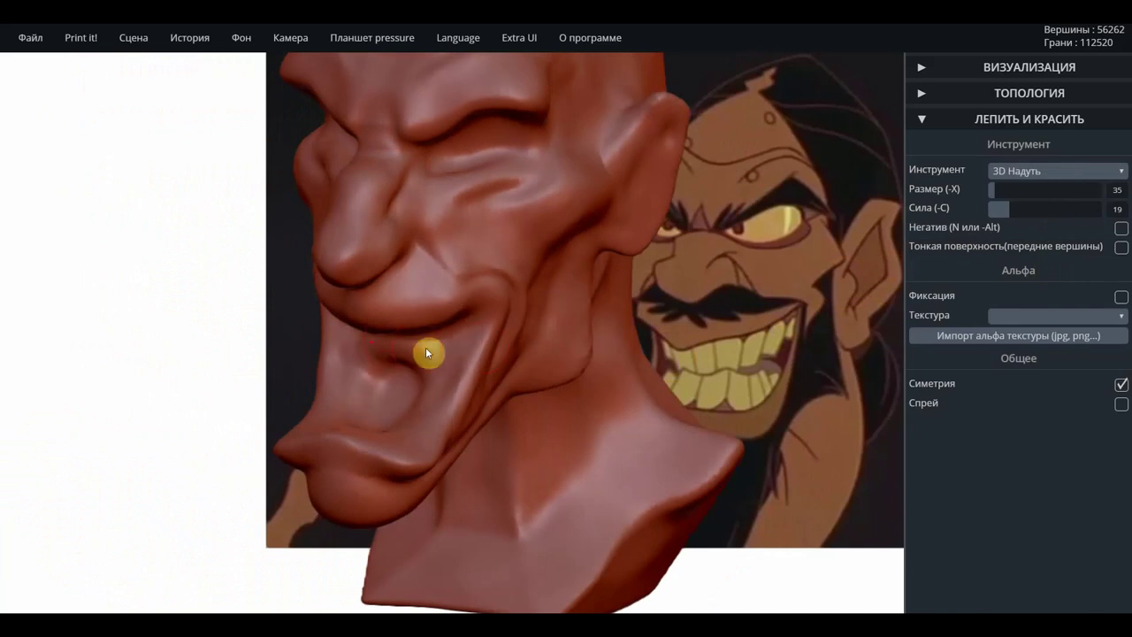
mouse_move(647, 313)
mouse_down()
mouse_move(749, 233)
mouse_move(416, 366)
mouse_move(323, 380)
mouse_move(384, 387)
mouse_move(318, 384)
mouse_move(354, 379)
mouse_up()
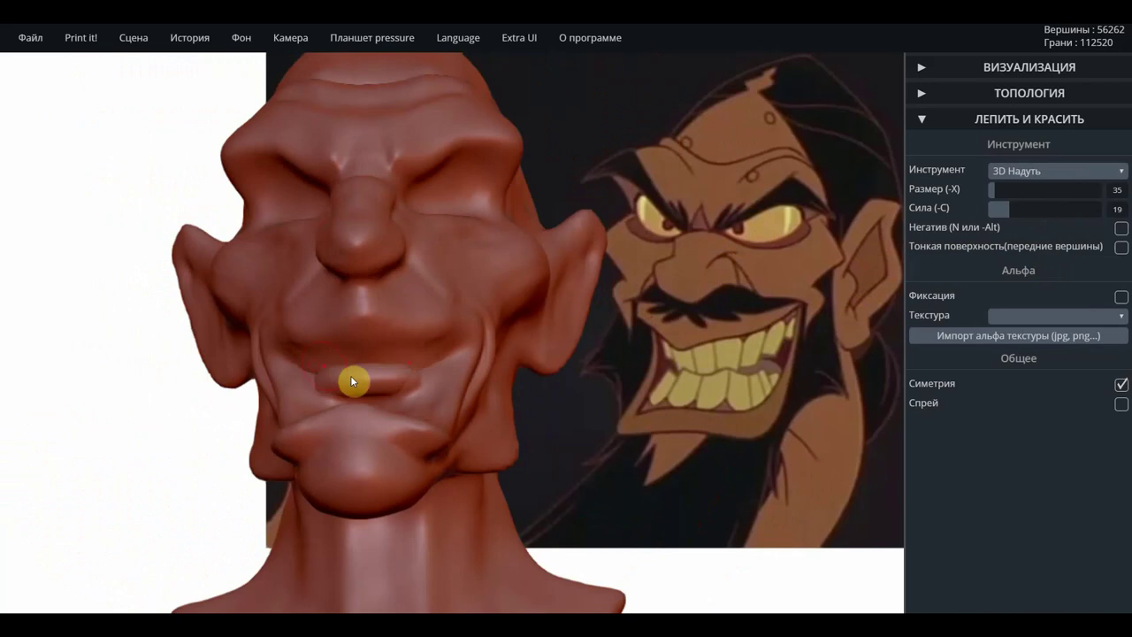
drag(111, 391, 232, 447)
mouse_move(376, 371)
shift+mouse_down()
mouse_move(429, 366)
mouse_move(283, 359)
mouse_move(321, 375)
shift+mouse_up()
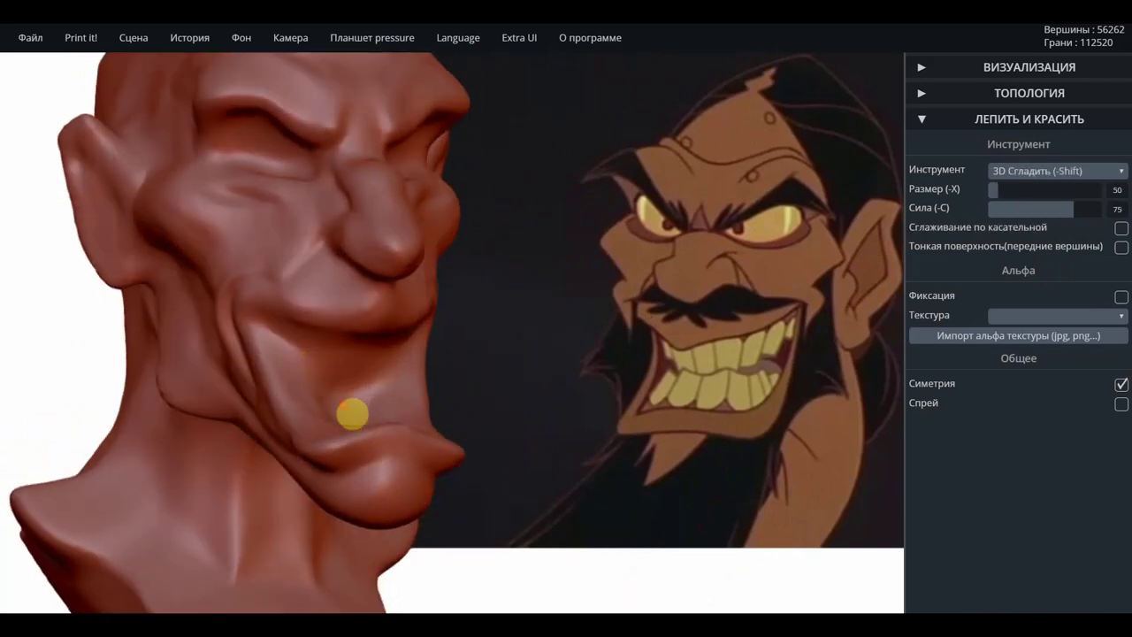
Return to 3D Надуть and sculpt a chin stroke and a deeper groove beside the mouth.
key(2)
scroll(343, 402, up, 3)
mouse_move(522, 371)
mouse_down()
mouse_move(405, 437)
mouse_move(392, 480)
mouse_move(373, 449)
mouse_move(328, 487)
mouse_move(328, 503)
mouse_move(377, 380)
mouse_move(304, 354)
mouse_move(288, 424)
mouse_move(260, 351)
mouse_move(291, 409)
mouse_up()
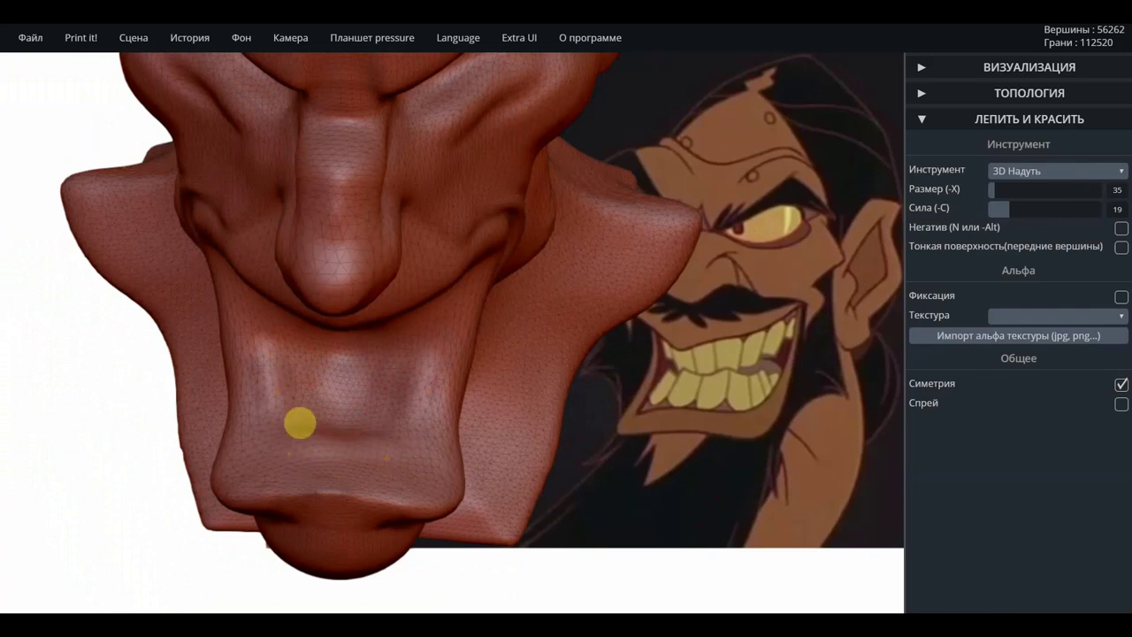
drag(292, 335, 283, 433)
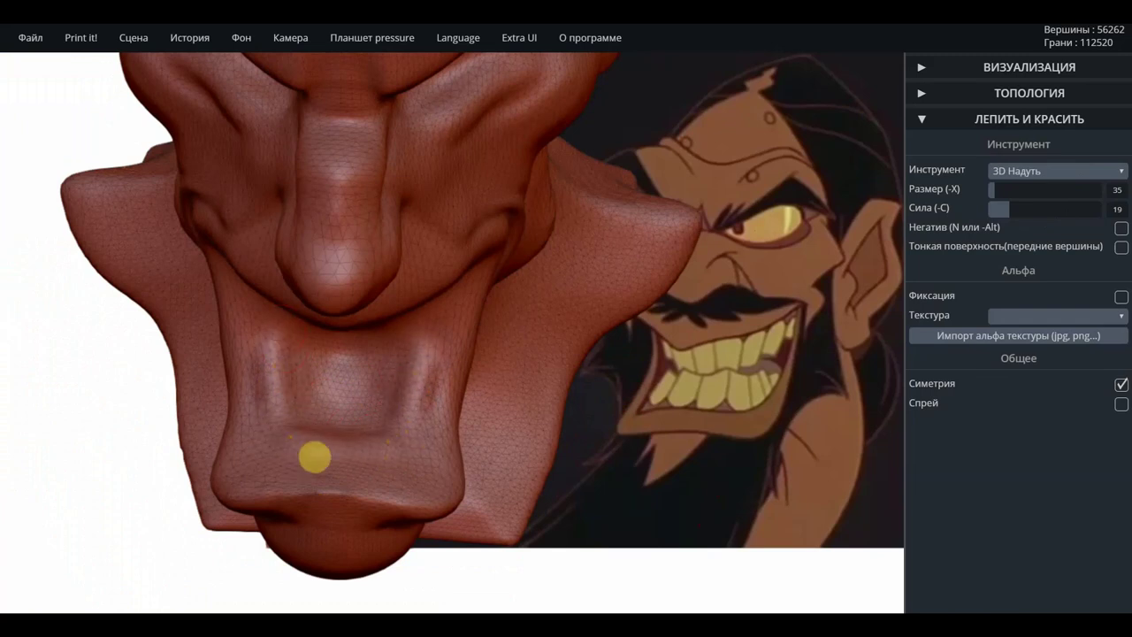
mouse_move(430, 354)
mouse_down()
mouse_move(425, 400)
mouse_move(416, 338)
mouse_up()
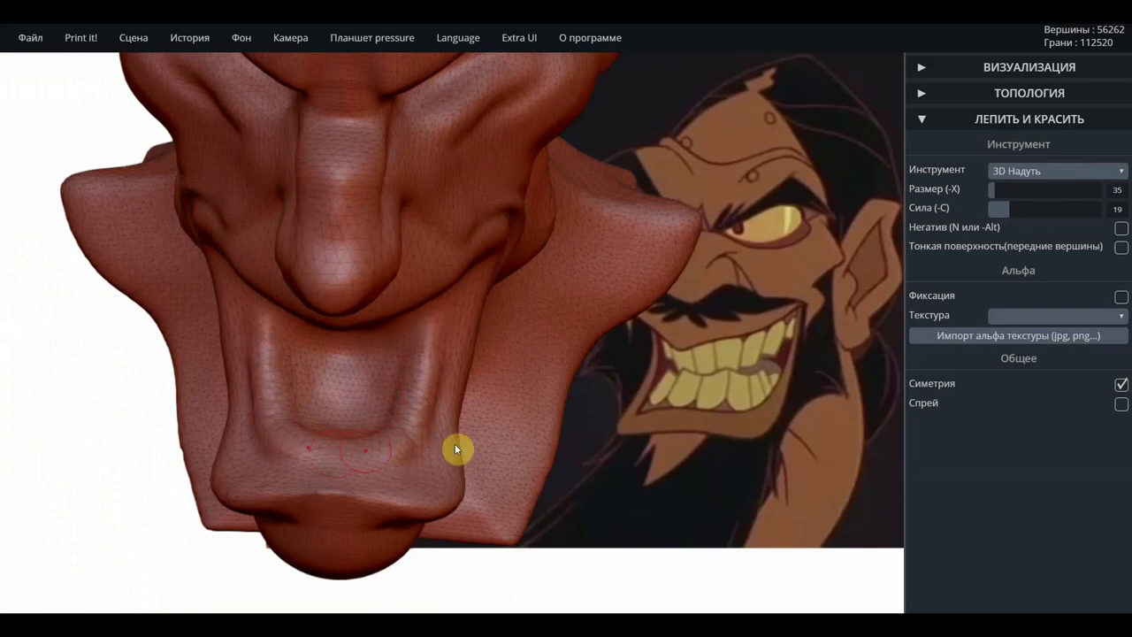
mouse_move(633, 465)
mouse_down()
mouse_move(422, 392)
mouse_move(432, 402)
mouse_move(495, 392)
mouse_move(605, 461)
mouse_move(566, 458)
mouse_up()
Raise the inflate strength to 49 and raise tooth-like gum ridges along the mouth interior.
drag(1010, 211, 1048, 216)
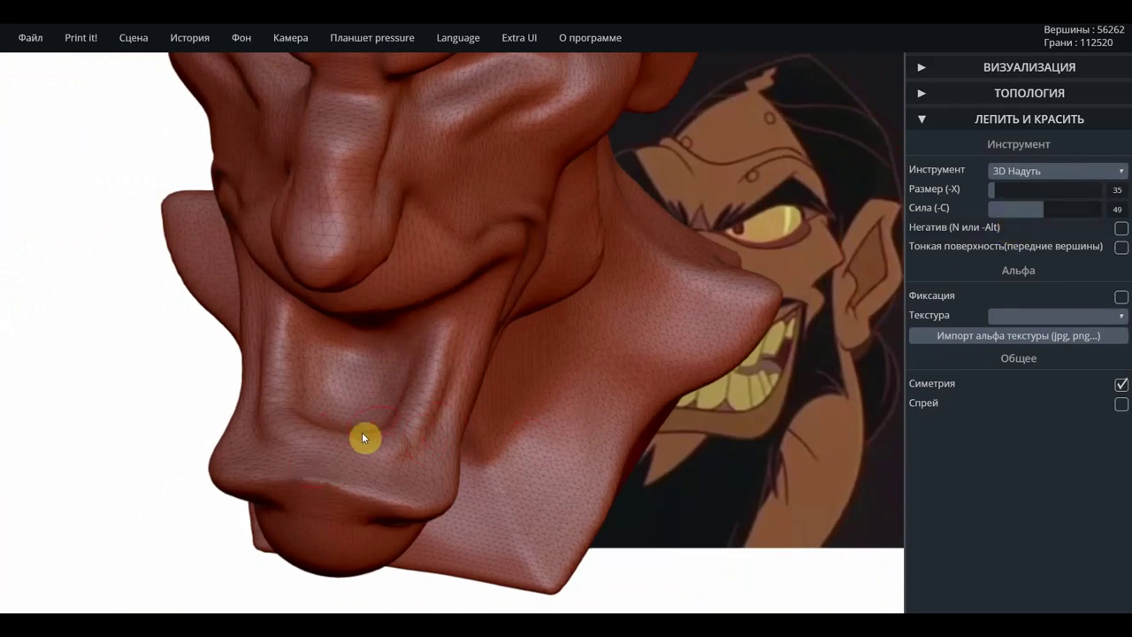
mouse_move(348, 448)
mouse_down()
mouse_move(389, 430)
mouse_move(363, 444)
mouse_up()
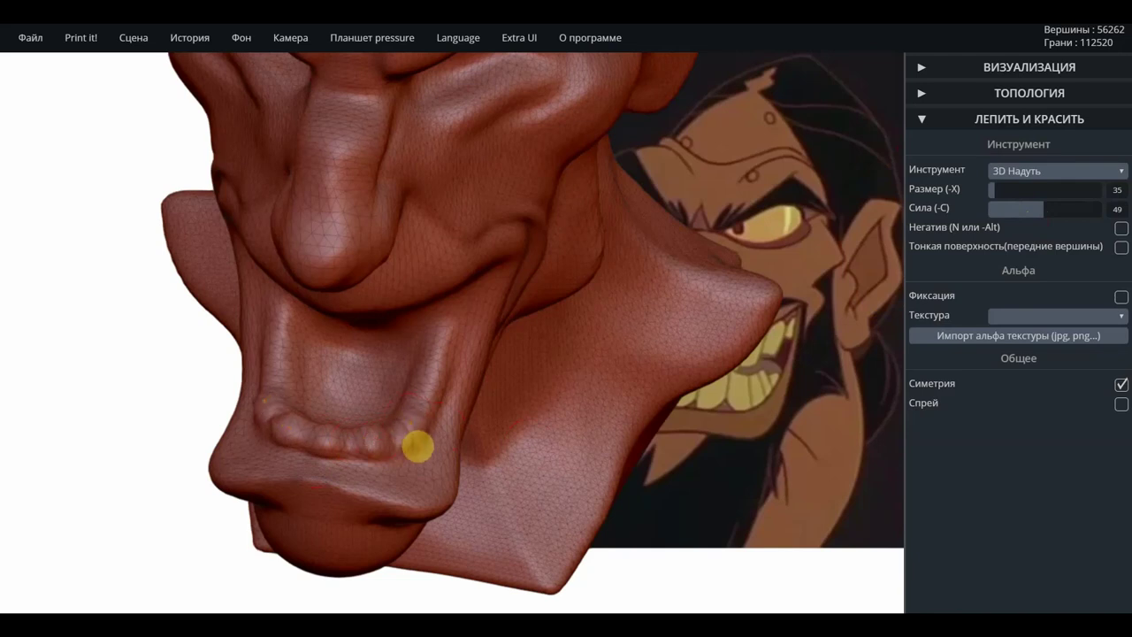
drag(429, 390, 441, 422)
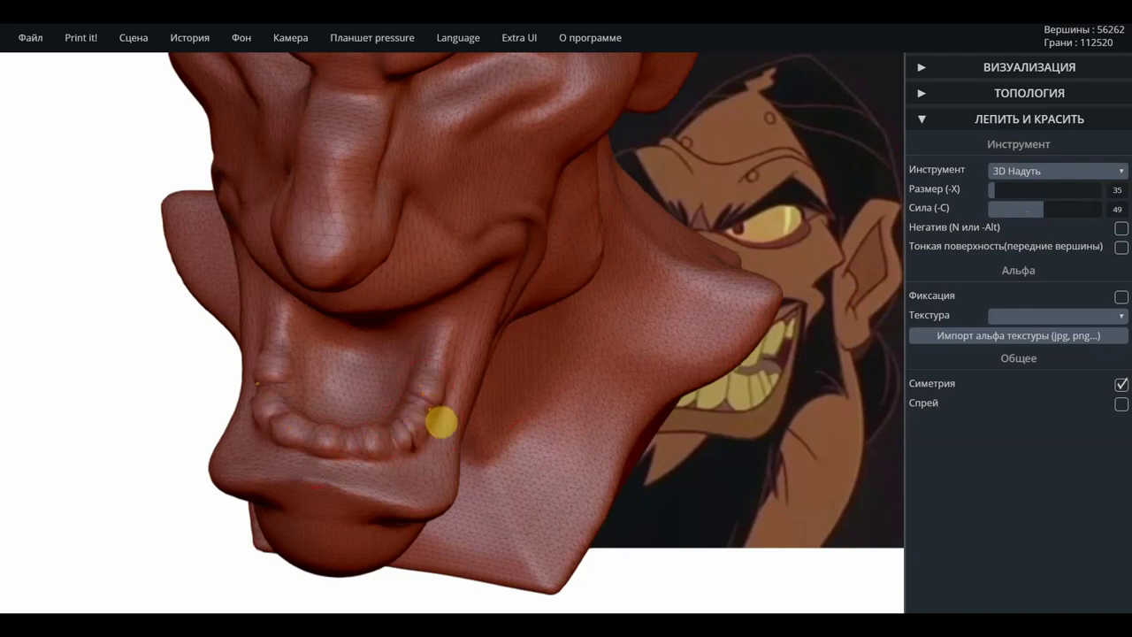
drag(434, 355, 445, 372)
drag(451, 331, 465, 345)
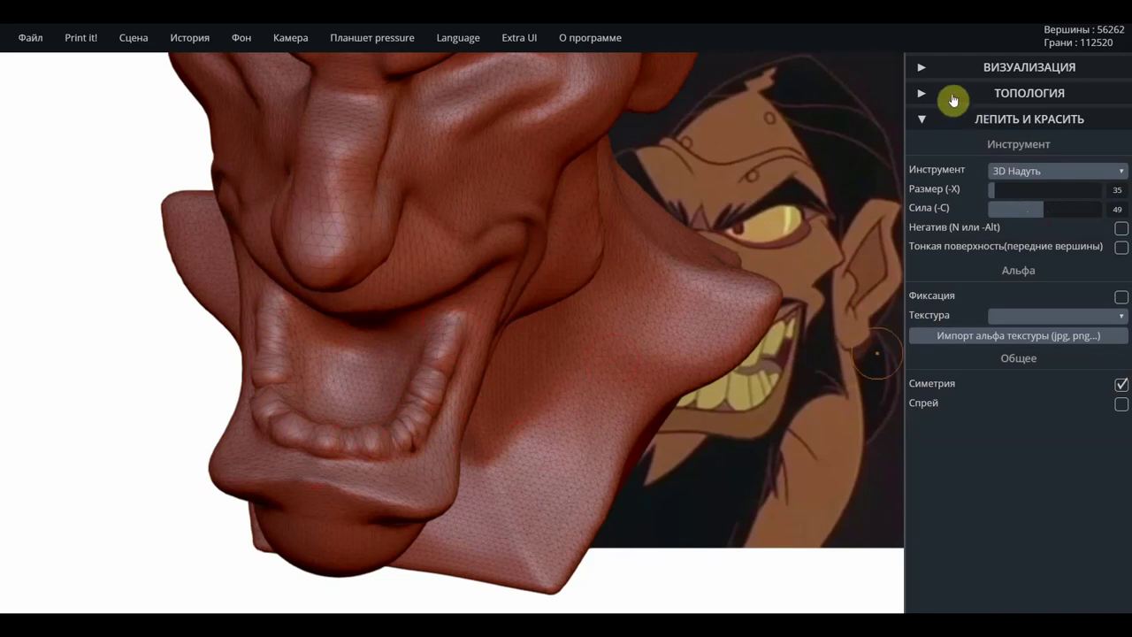
Remesh the bust at voxel resolution 230, giving 135470 vertices.
click(923, 99)
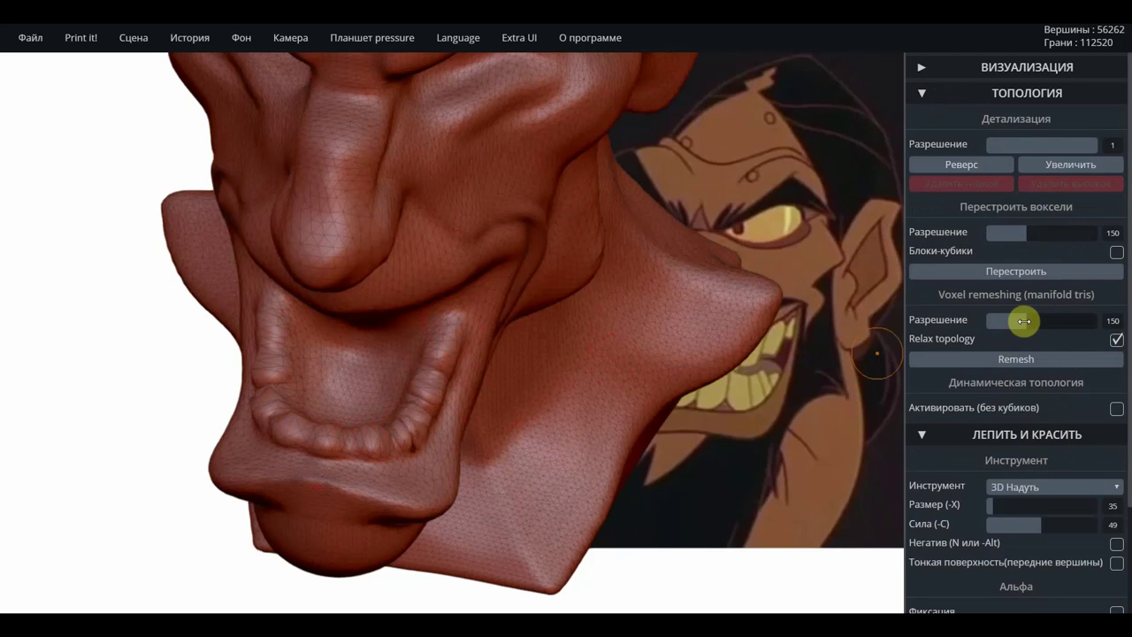
drag(1034, 324, 1049, 321)
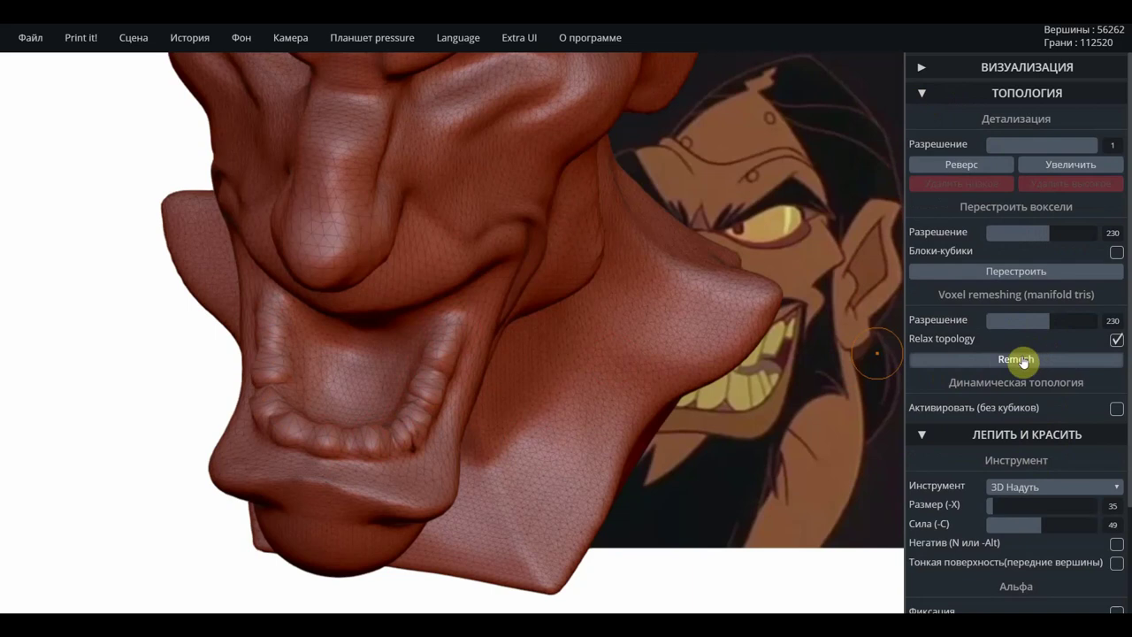
scroll(693, 407, up, 2)
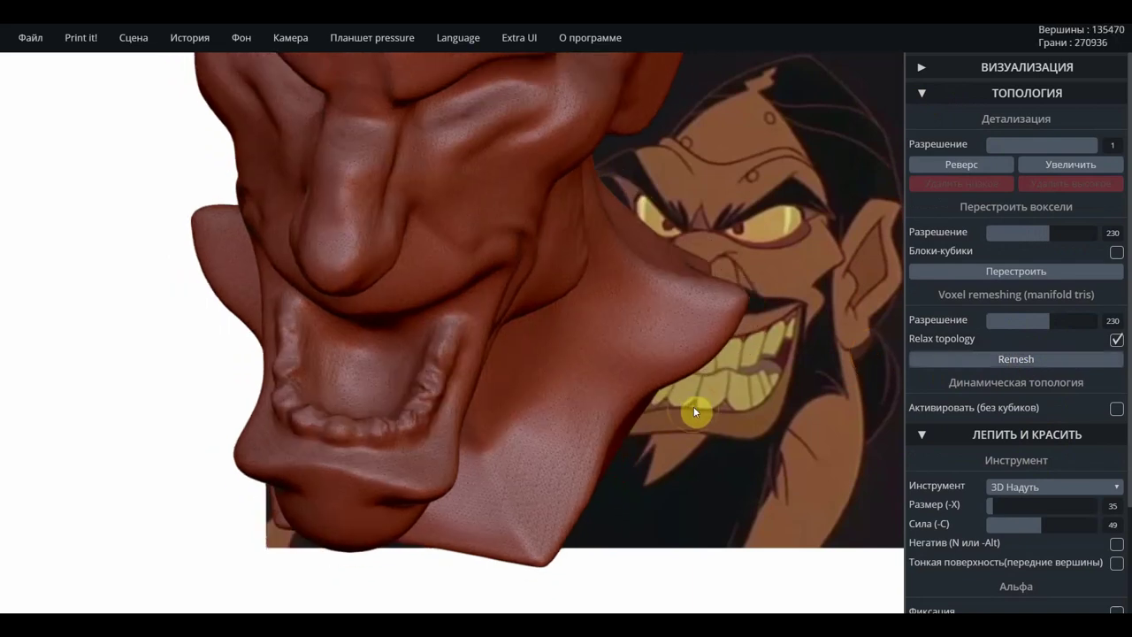
scroll(693, 407, up, 3)
scroll(643, 432, up, 1)
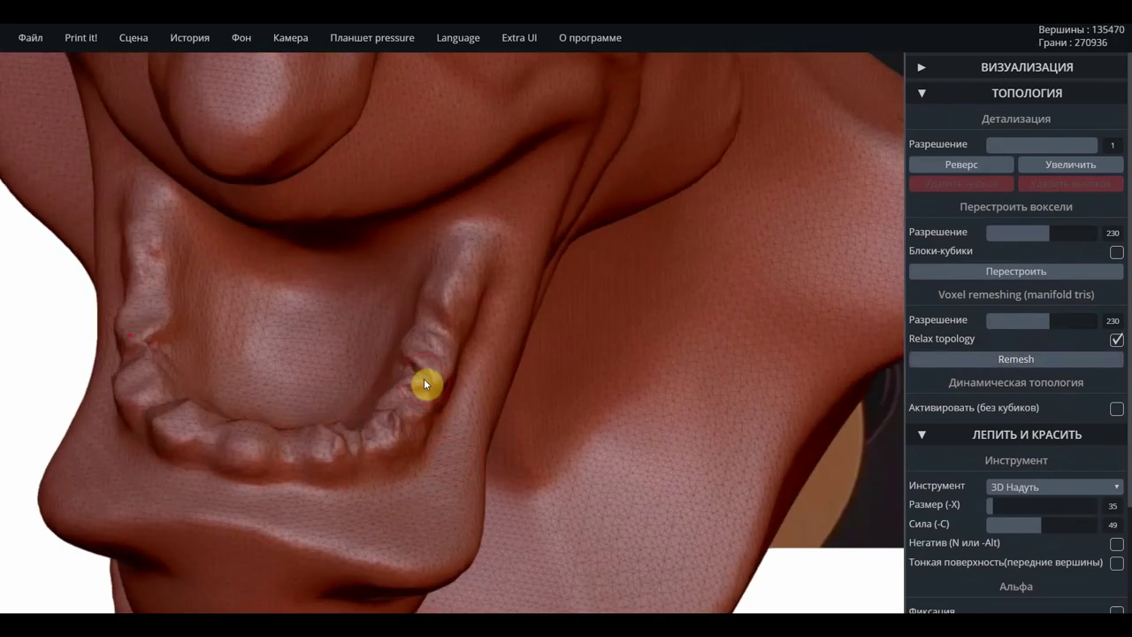
Smooth and re-inflate the bumpy lower gum into one continuous rounded ridge.
right_drag(423, 381, 452, 360)
key(shift)
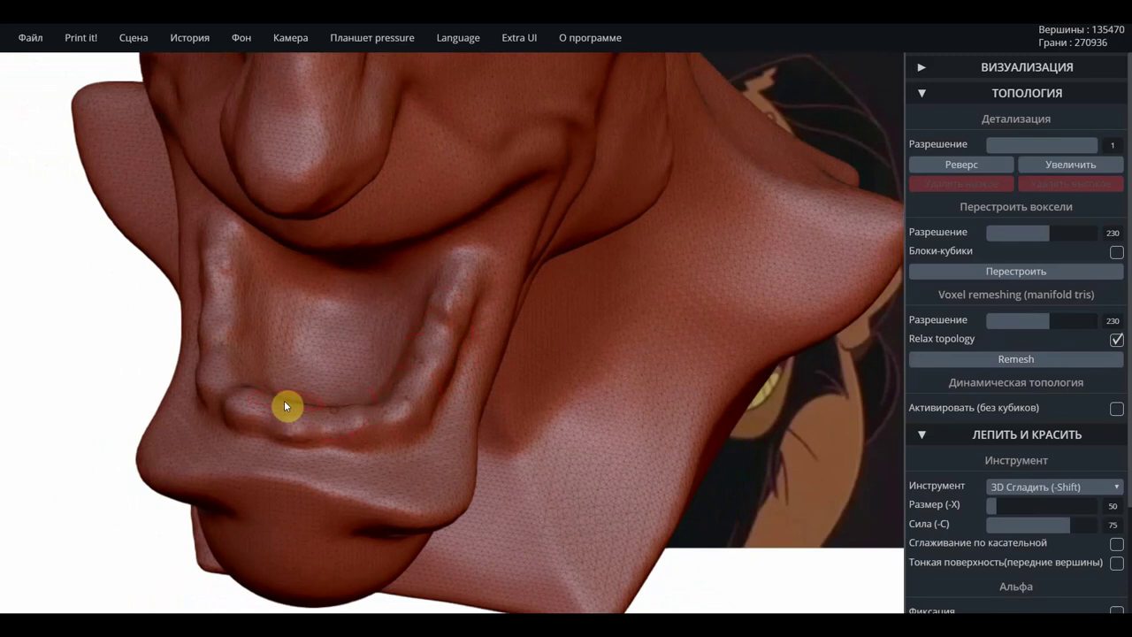
shift+drag(235, 390, 253, 406)
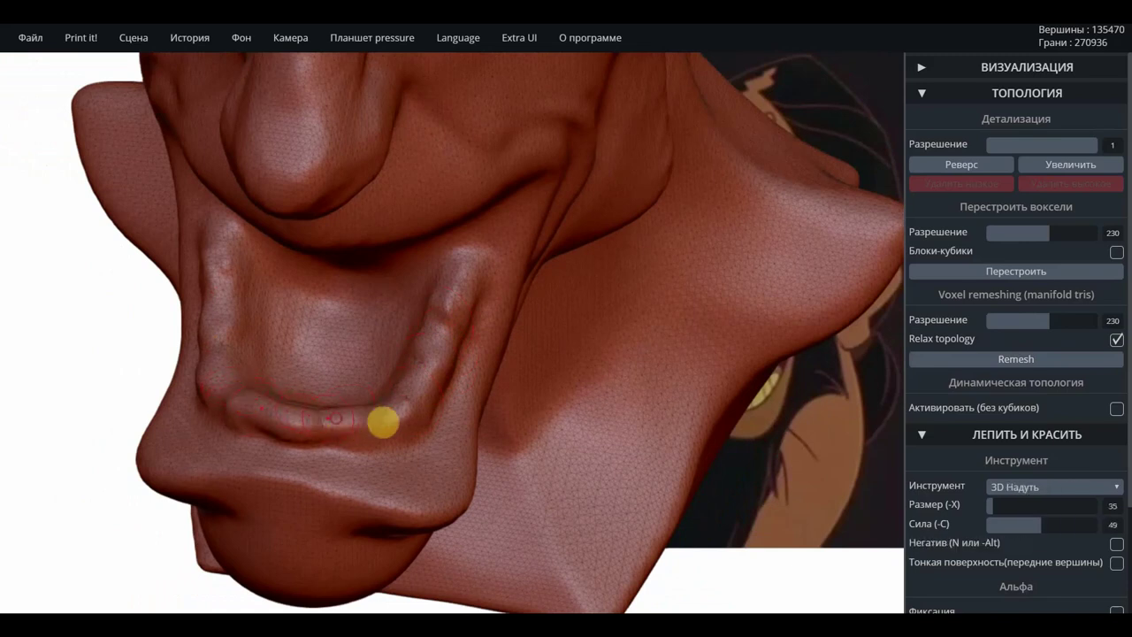
drag(382, 422, 439, 372)
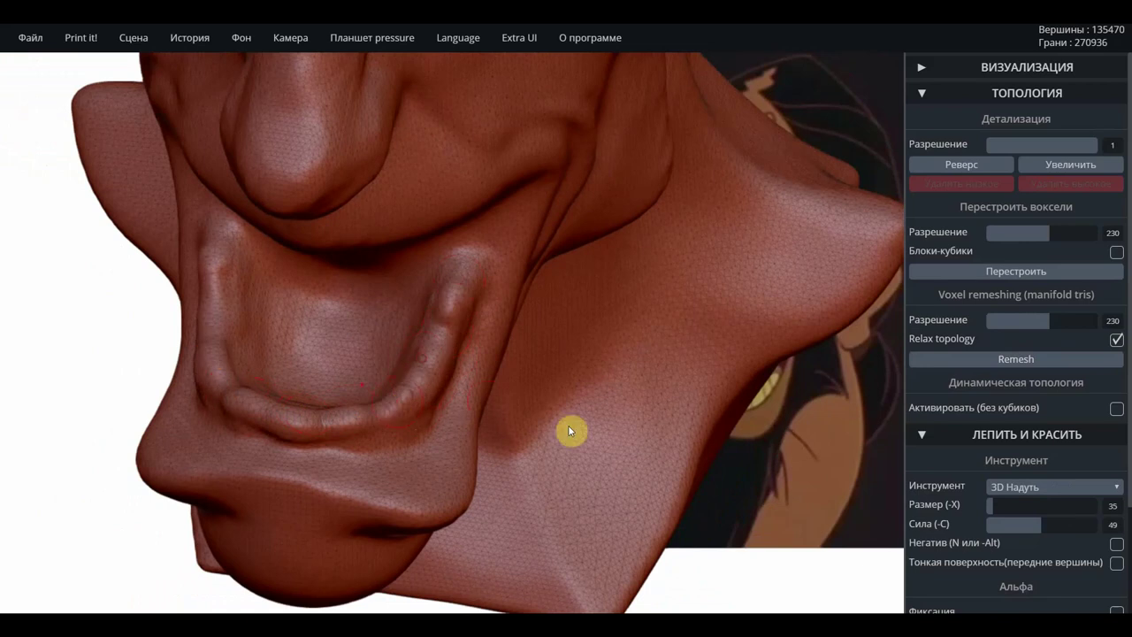
mouse_move(753, 503)
mouse_down()
mouse_move(575, 457)
mouse_move(677, 412)
mouse_move(813, 424)
mouse_move(710, 391)
mouse_move(806, 404)
mouse_up()
Orbit around the lower lip and switch to the 3D Тянучка pulling brush.
mouse_move(667, 399)
mouse_down()
mouse_move(718, 402)
mouse_move(647, 415)
mouse_move(672, 417)
mouse_move(416, 415)
mouse_move(358, 437)
mouse_up()
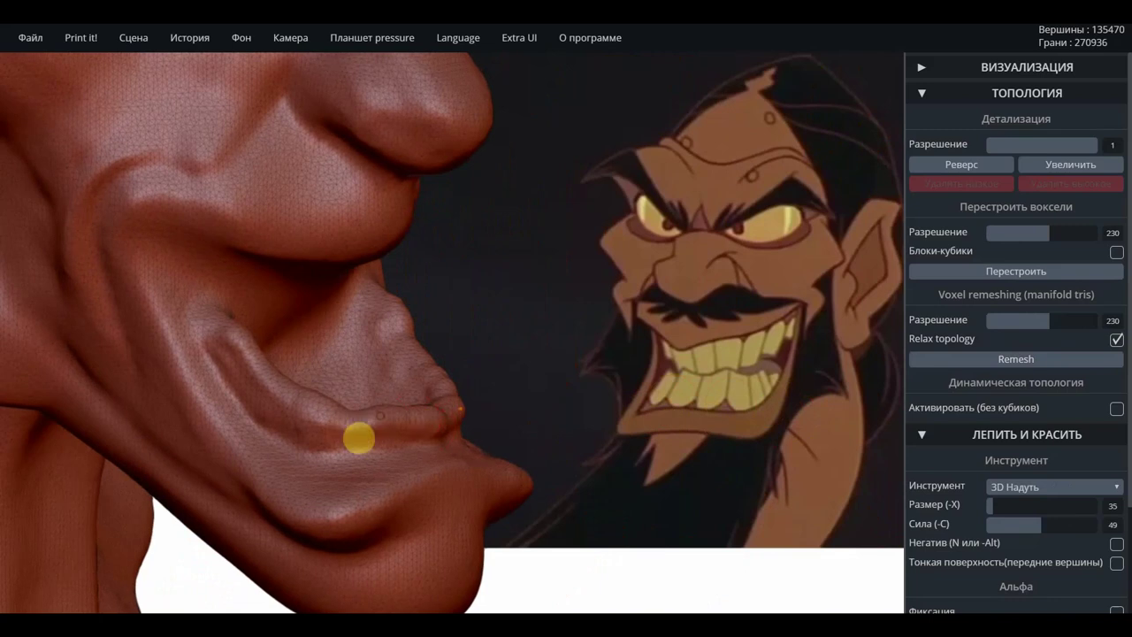
drag(513, 418, 666, 401)
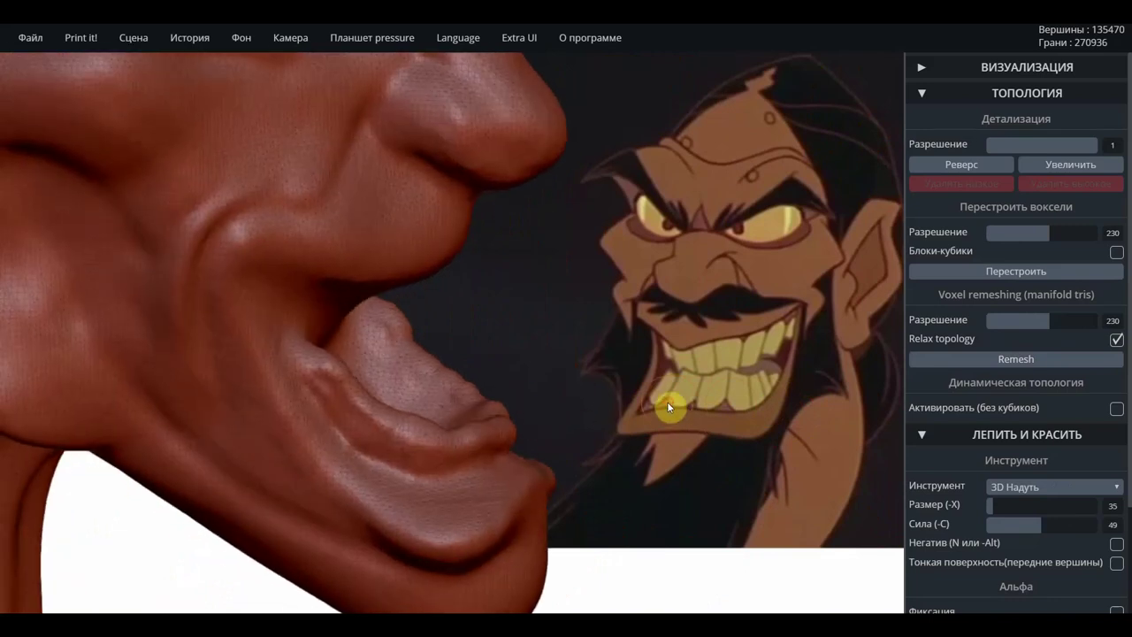
click(921, 68)
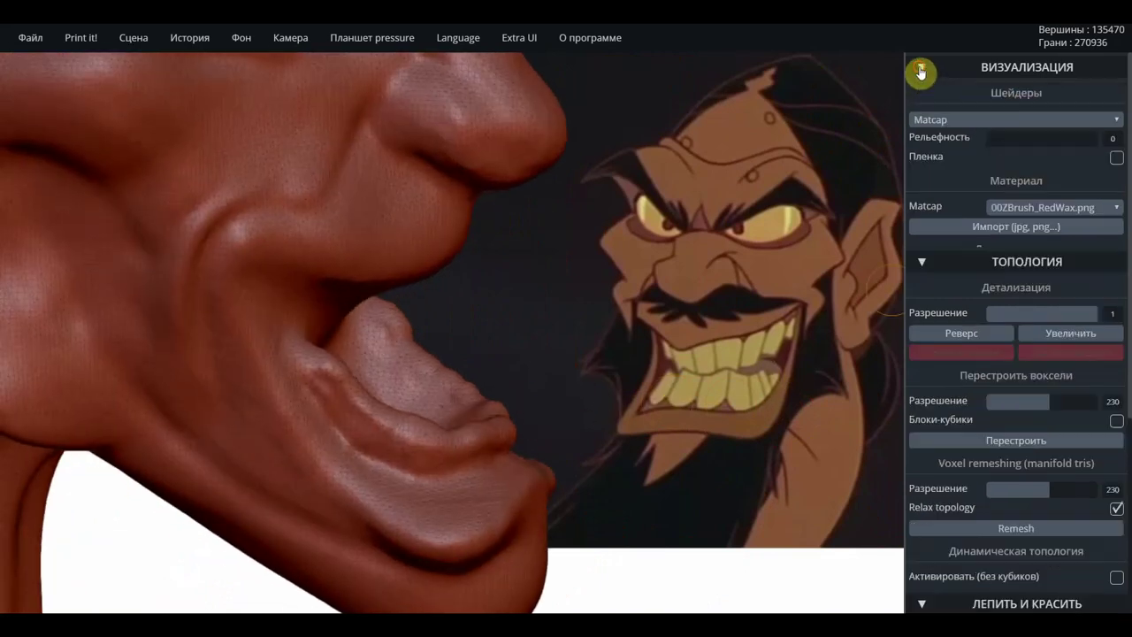
click(921, 68)
click(923, 90)
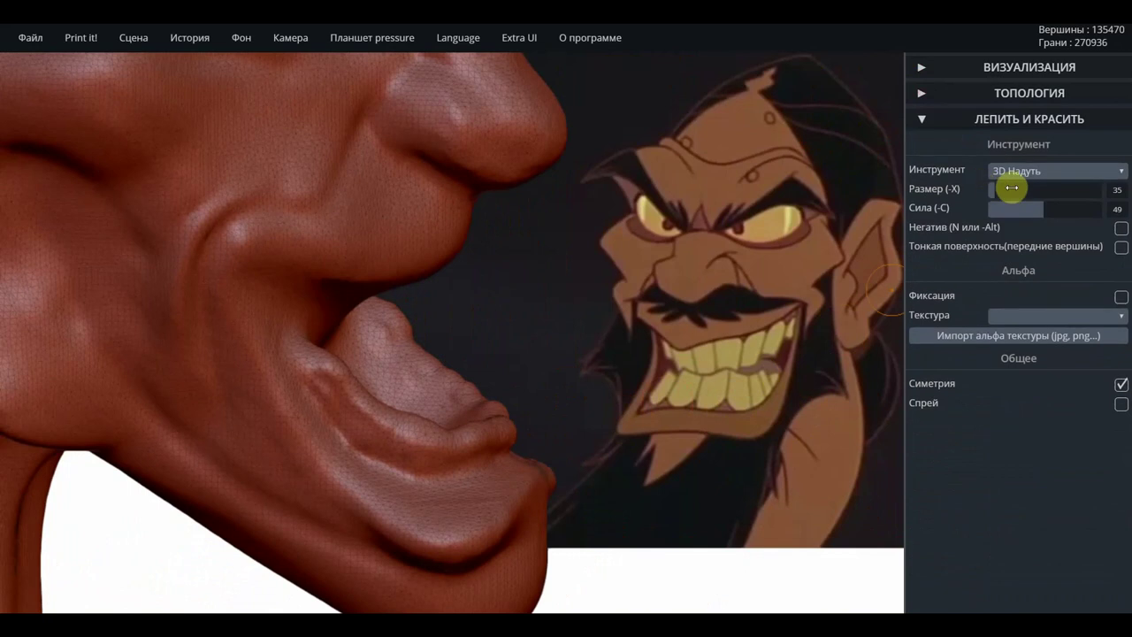
click(1025, 169)
click(1033, 281)
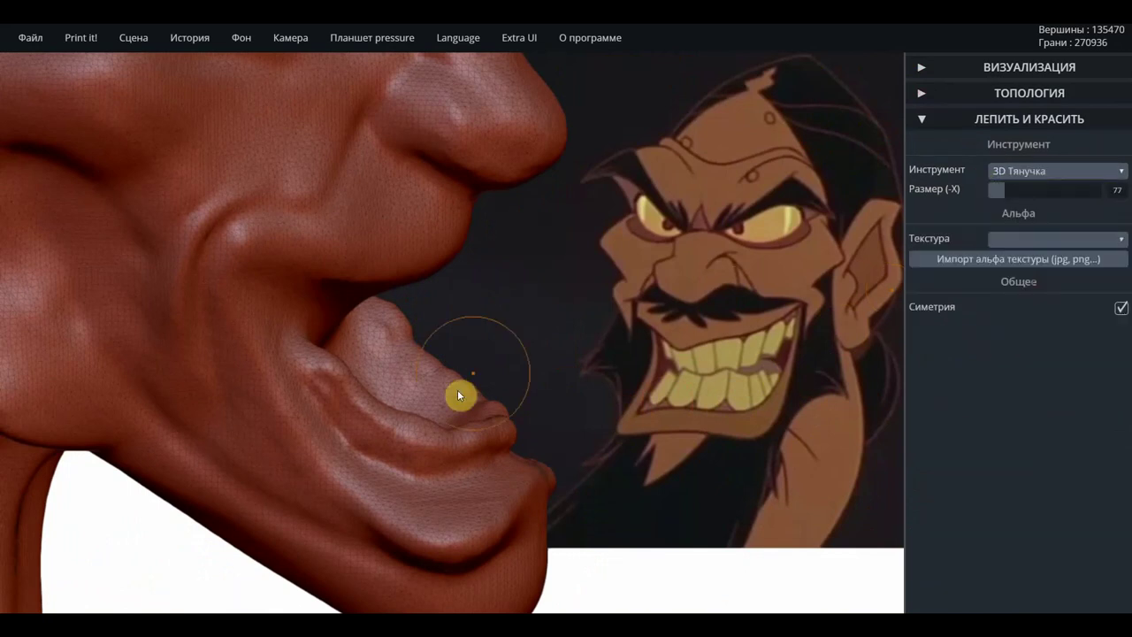
Pull the lower lip's inner edge up into tooth-like lumps, then orbit to check the jaw.
drag(449, 437, 446, 418)
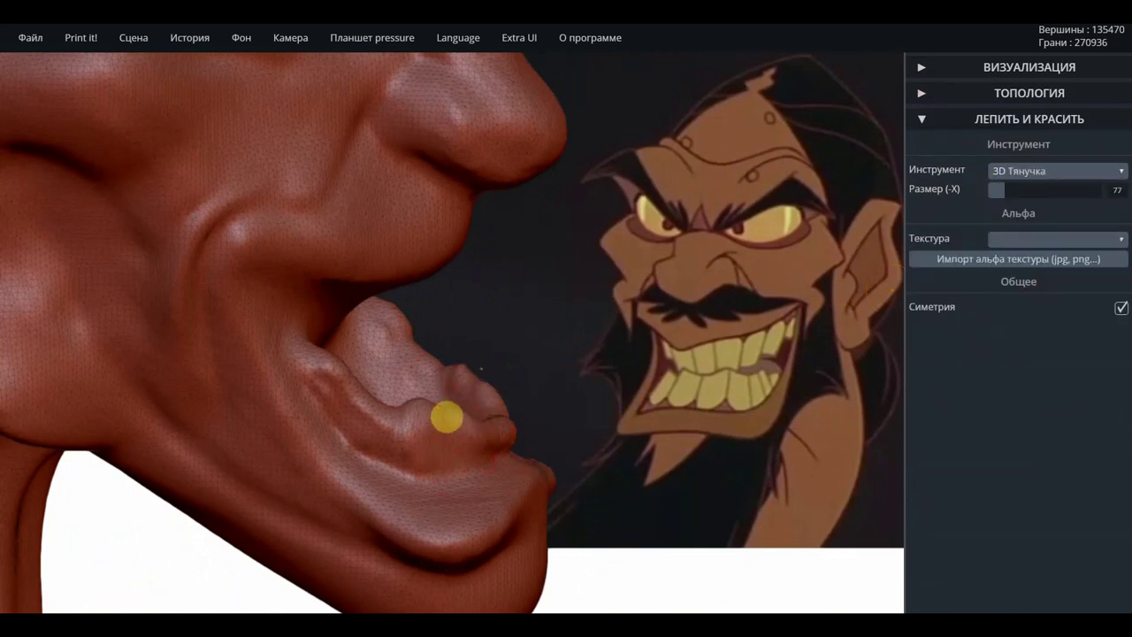
drag(543, 408, 490, 455)
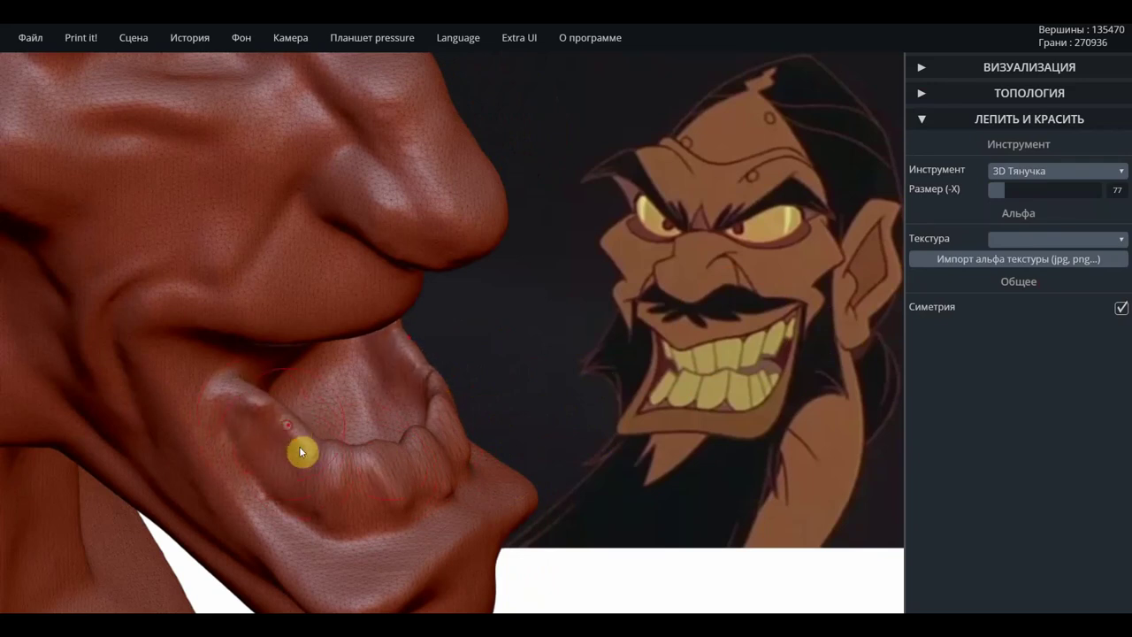
mouse_move(482, 396)
mouse_down()
mouse_move(358, 405)
mouse_move(361, 383)
mouse_move(452, 379)
mouse_up()
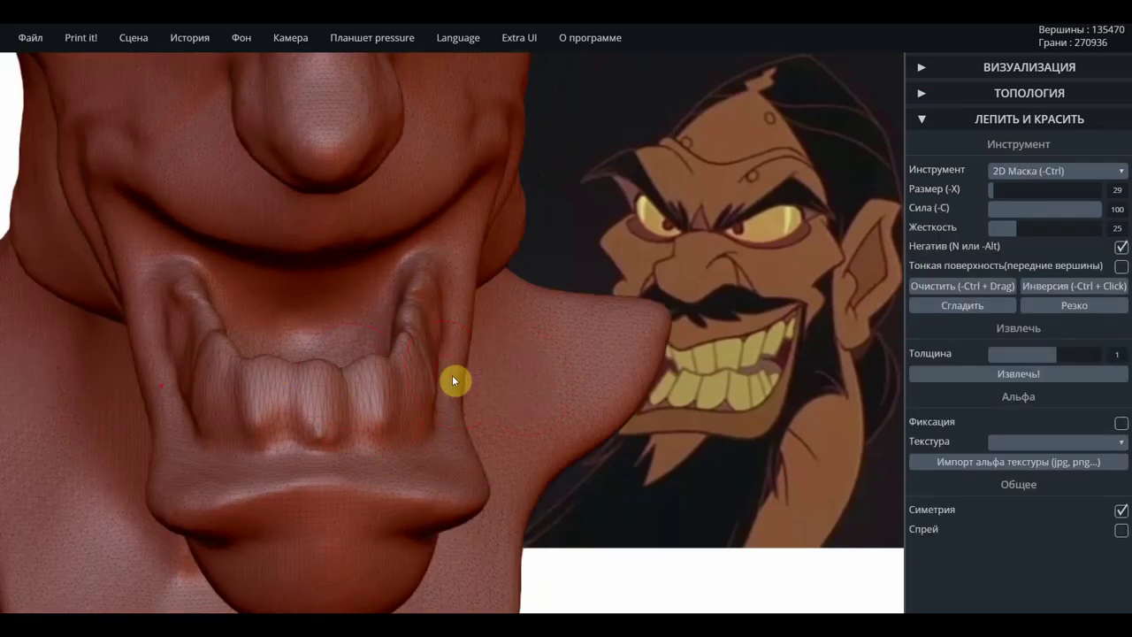
mouse_move(576, 285)
mouse_down()
mouse_move(569, 228)
mouse_move(328, 212)
mouse_move(336, 203)
mouse_up()
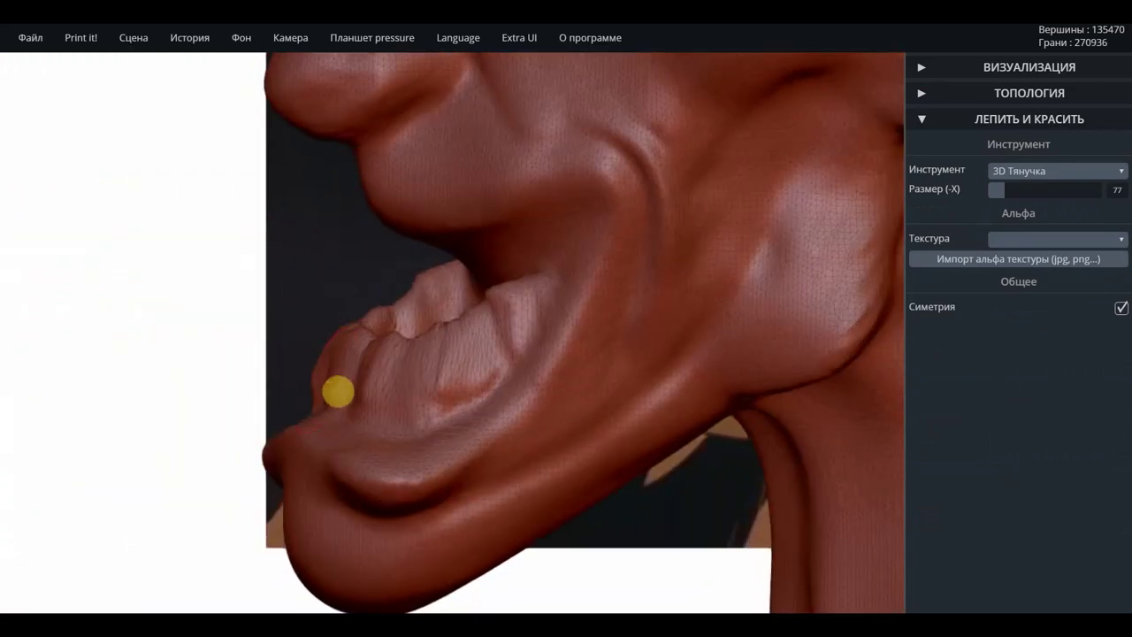
drag(313, 372, 347, 383)
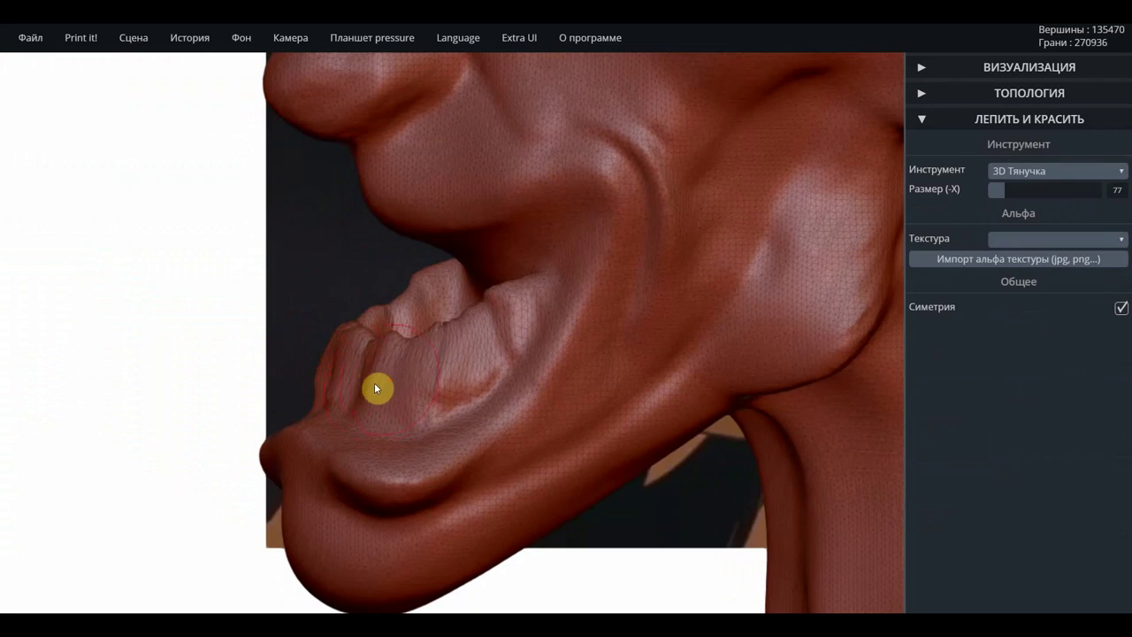
drag(169, 366, 568, 372)
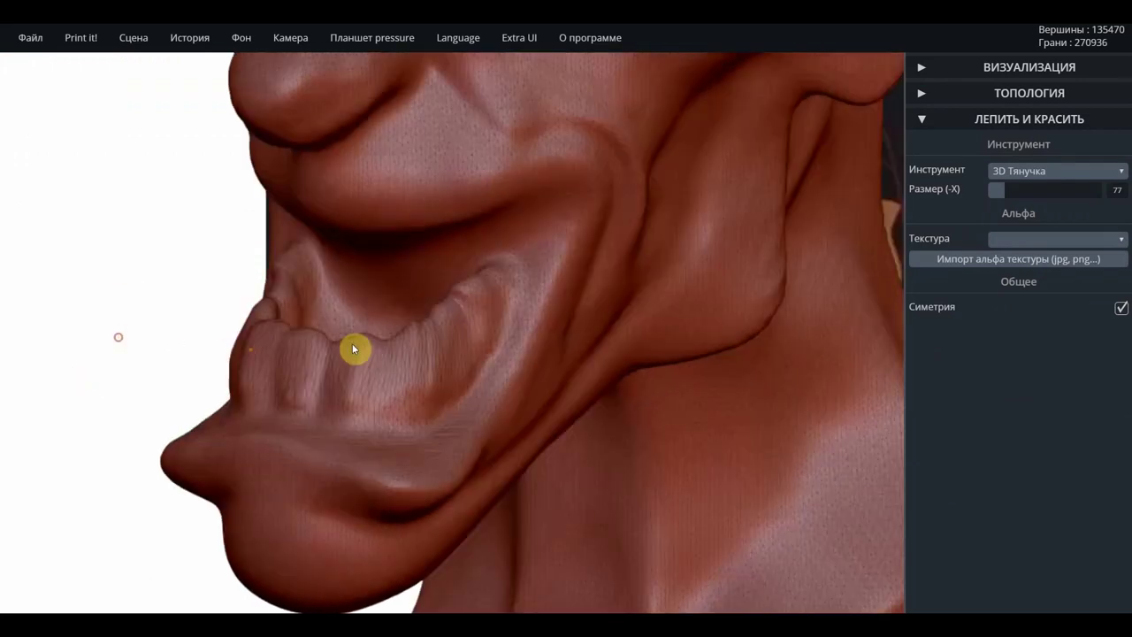
scroll(705, 328, down, 3)
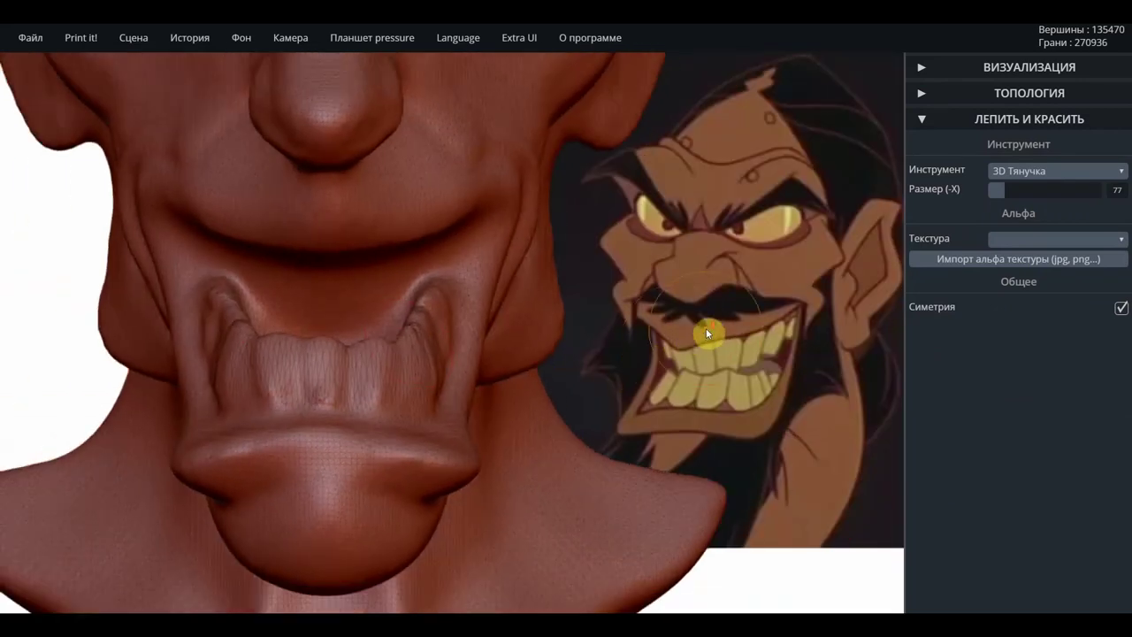
drag(705, 328, 676, 342)
mouse_move(598, 342)
mouse_down()
mouse_move(681, 266)
mouse_move(733, 267)
mouse_move(576, 293)
mouse_move(611, 382)
mouse_move(539, 391)
mouse_up()
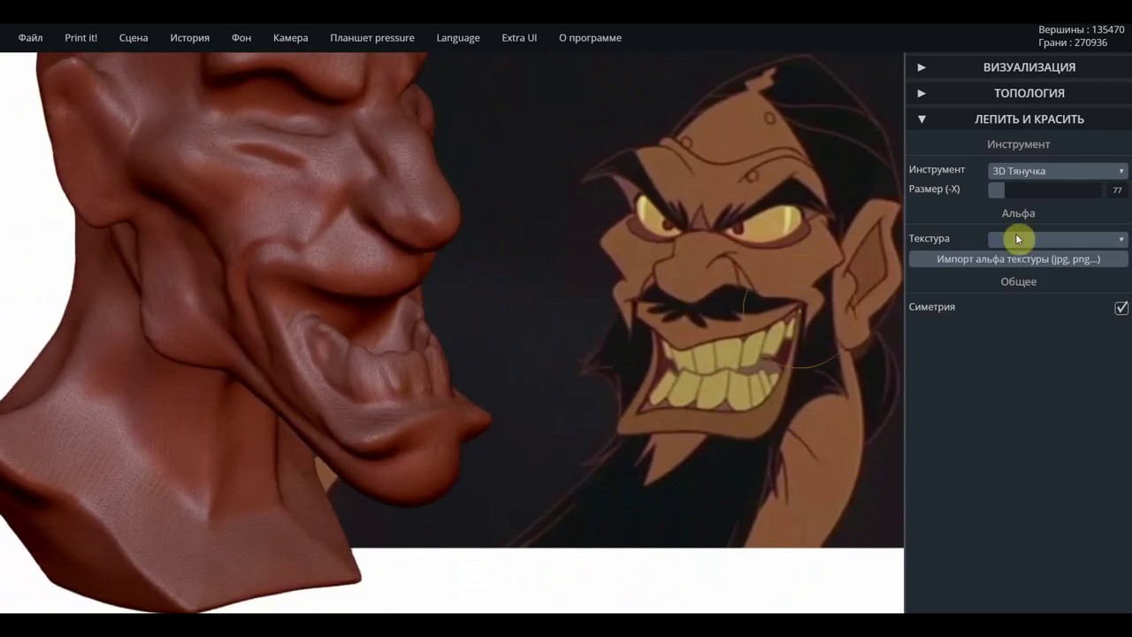
click(1015, 171)
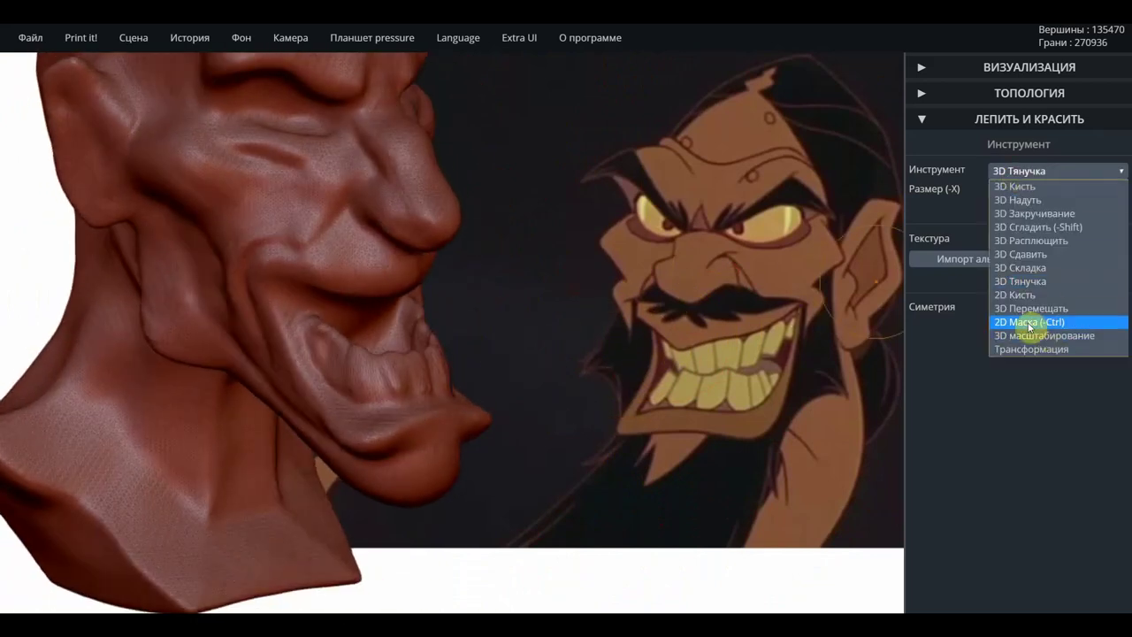
Switch to 2D Маска and mask the mouth interior and lower lip.
click(635, 391)
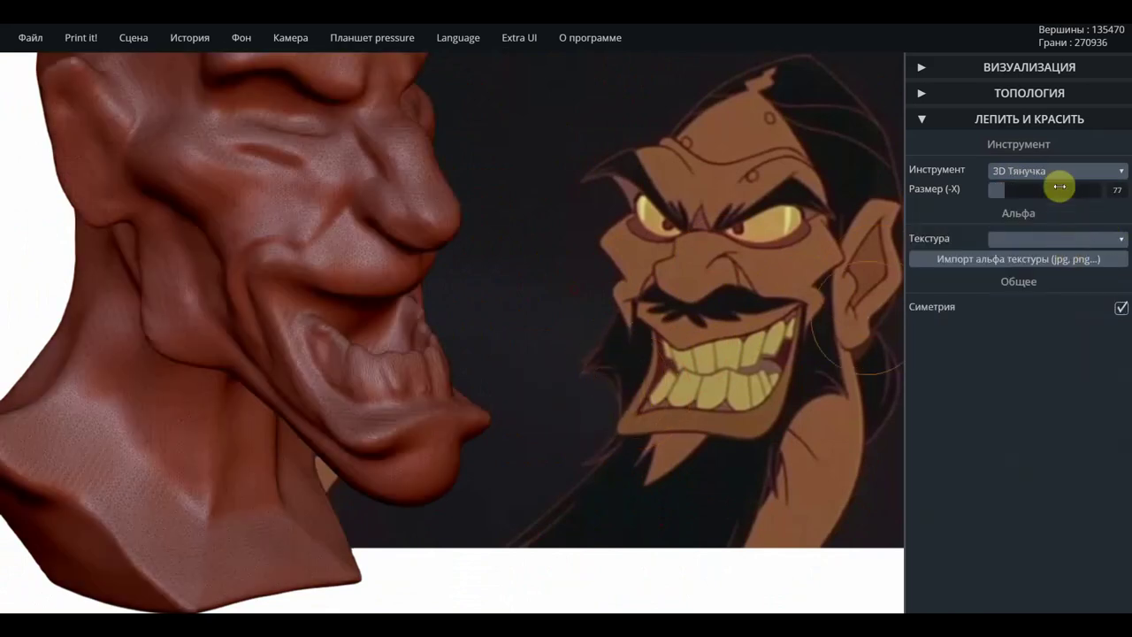
click(1058, 171)
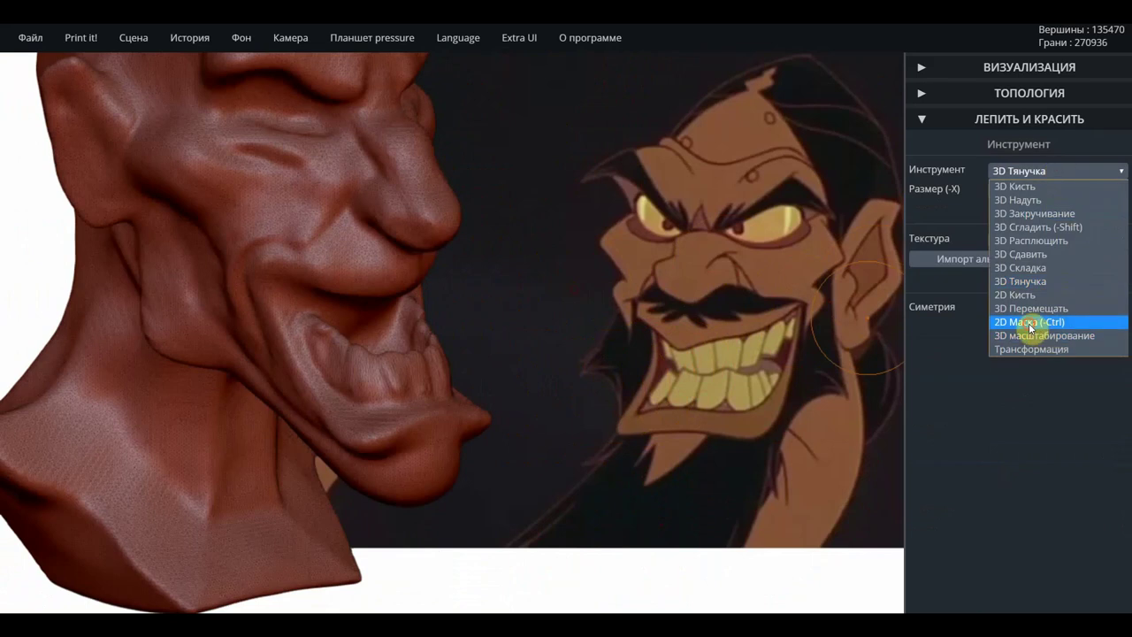
click(1029, 321)
mouse_move(403, 361)
mouse_down()
mouse_move(391, 349)
mouse_move(438, 328)
mouse_move(268, 304)
mouse_move(363, 406)
mouse_move(450, 406)
mouse_move(376, 404)
mouse_move(442, 366)
mouse_up()
mouse_move(428, 444)
mouse_down()
mouse_move(298, 425)
mouse_move(331, 412)
mouse_move(308, 445)
mouse_move(402, 484)
mouse_move(451, 466)
mouse_up()
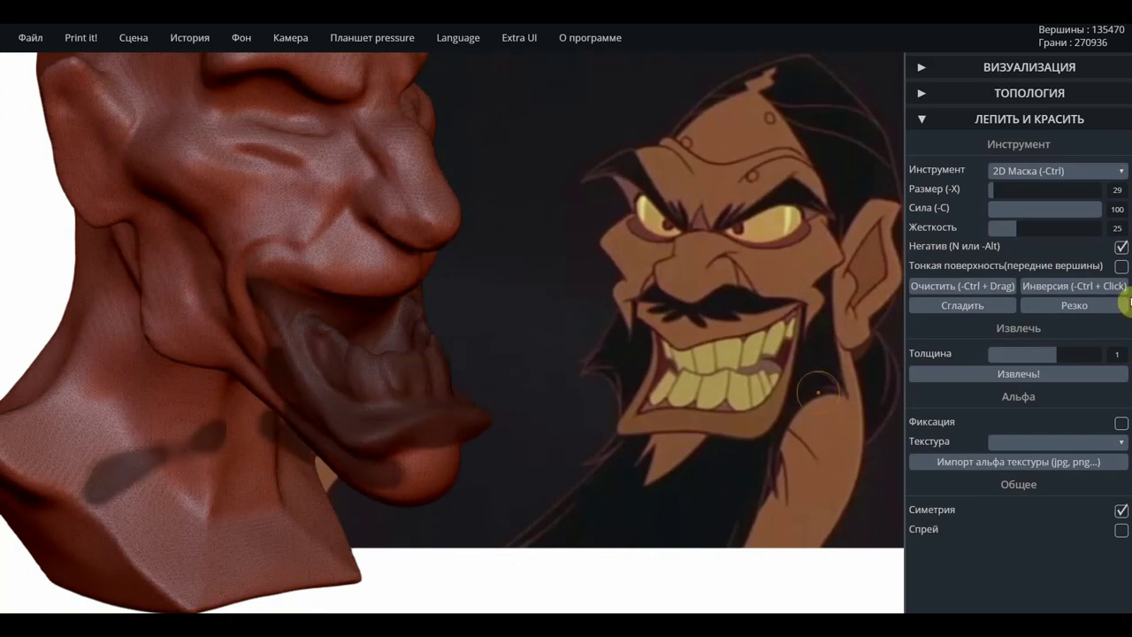
Raise the mask size to 99 and mask the chin, jaw and lower neck.
click(1041, 203)
drag(996, 191, 1008, 191)
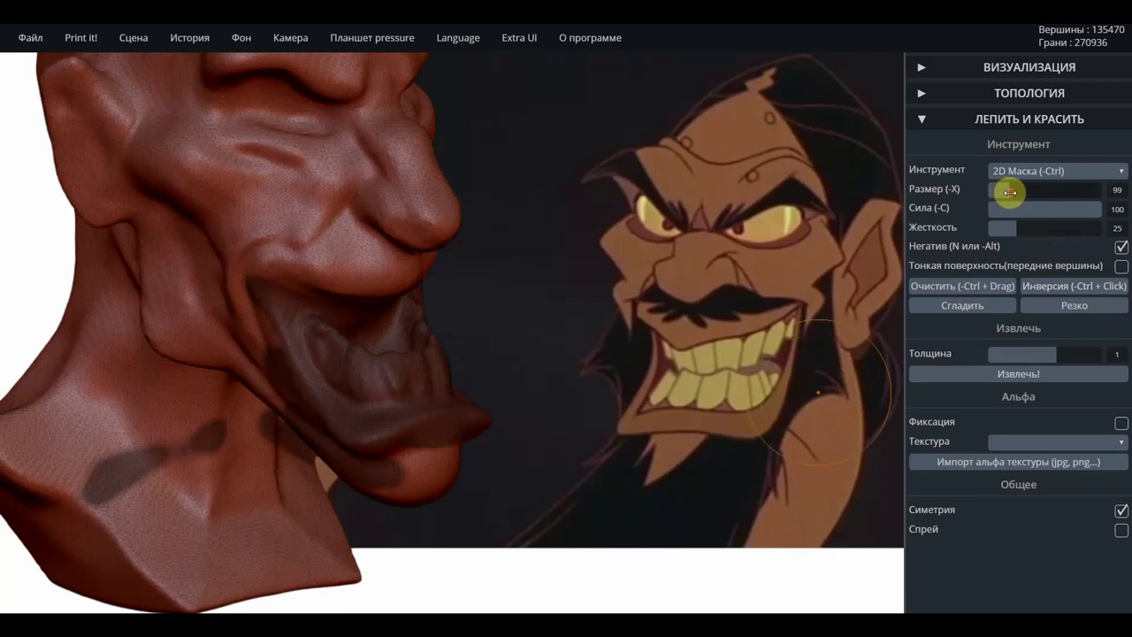
drag(448, 462, 430, 467)
mouse_move(256, 369)
mouse_down()
mouse_move(169, 328)
mouse_move(222, 354)
mouse_move(204, 307)
mouse_move(217, 310)
mouse_move(228, 215)
mouse_move(184, 287)
mouse_move(330, 202)
mouse_move(437, 217)
mouse_move(361, 202)
mouse_move(258, 143)
mouse_move(151, 154)
mouse_move(150, 371)
mouse_move(218, 480)
mouse_move(159, 392)
mouse_move(156, 419)
mouse_move(192, 445)
mouse_up()
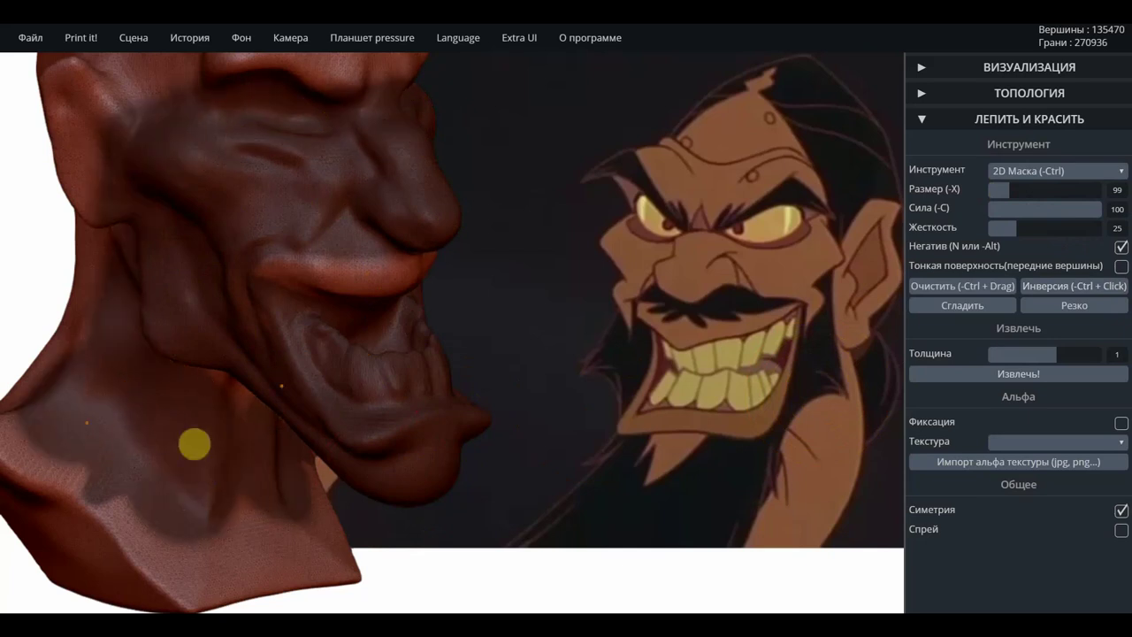
mouse_move(273, 436)
mouse_down()
mouse_move(357, 545)
mouse_move(316, 543)
mouse_move(83, 458)
mouse_move(73, 483)
mouse_move(35, 464)
mouse_up()
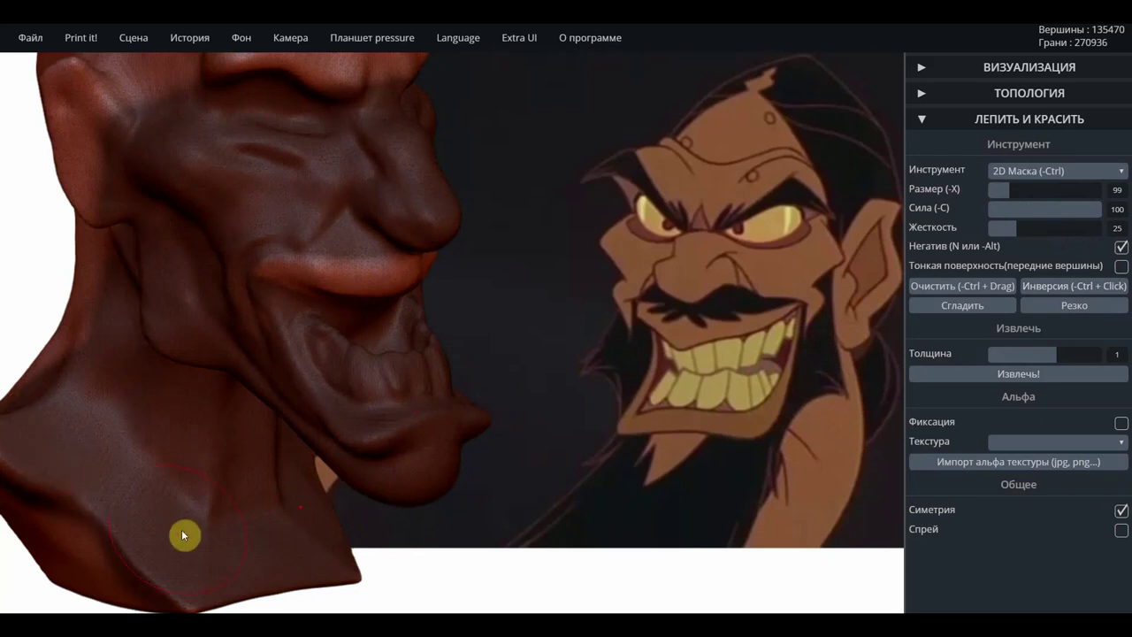
mouse_move(164, 541)
mouse_down()
mouse_move(183, 541)
mouse_move(113, 505)
mouse_move(240, 588)
mouse_up()
drag(525, 480, 352, 431)
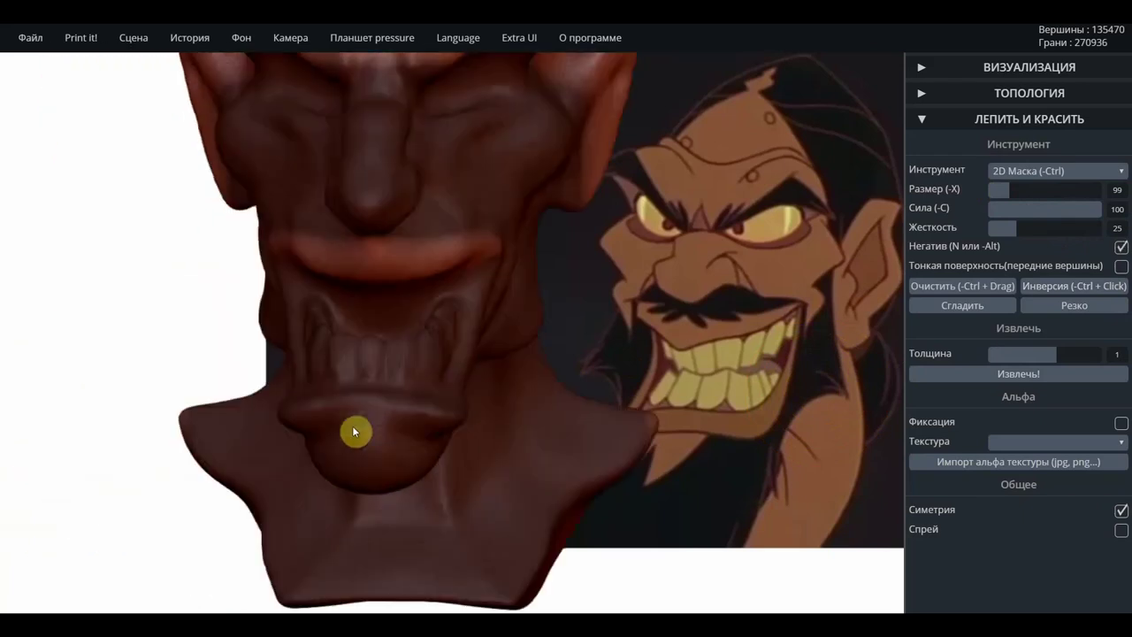
mouse_move(352, 430)
right_down()
mouse_move(384, 389)
mouse_move(477, 395)
mouse_move(472, 412)
mouse_move(542, 410)
mouse_move(571, 324)
mouse_move(504, 271)
mouse_move(419, 276)
right_up()
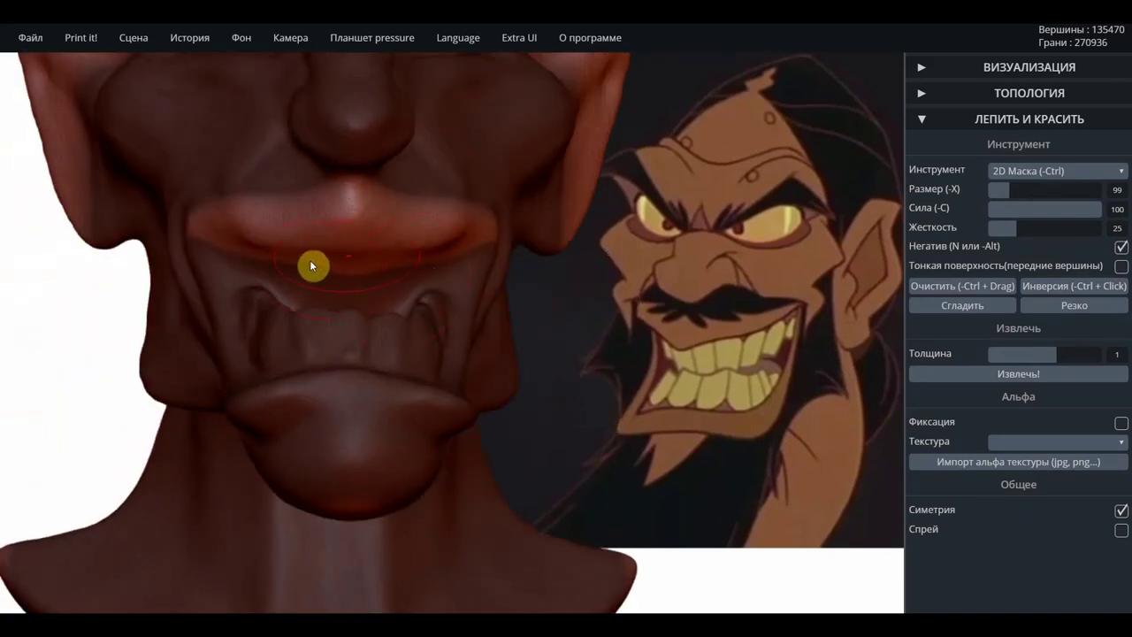
click(1060, 174)
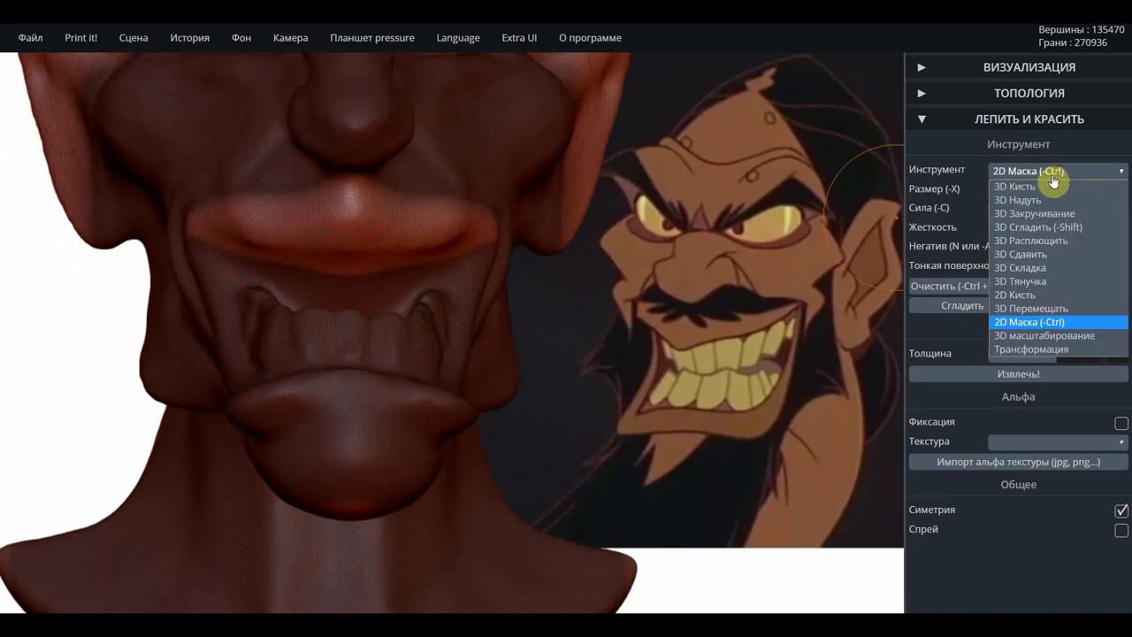
Use 3D Кисть to build up the upper lip's lower edge and reshape the crease beneath.
click(1024, 188)
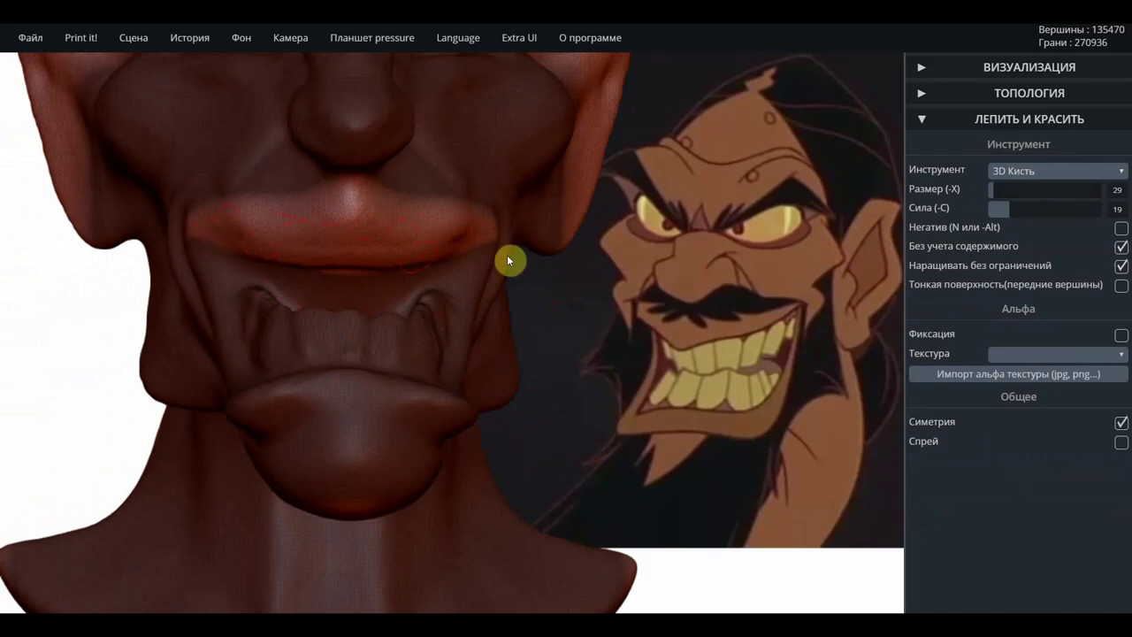
drag(567, 253, 433, 262)
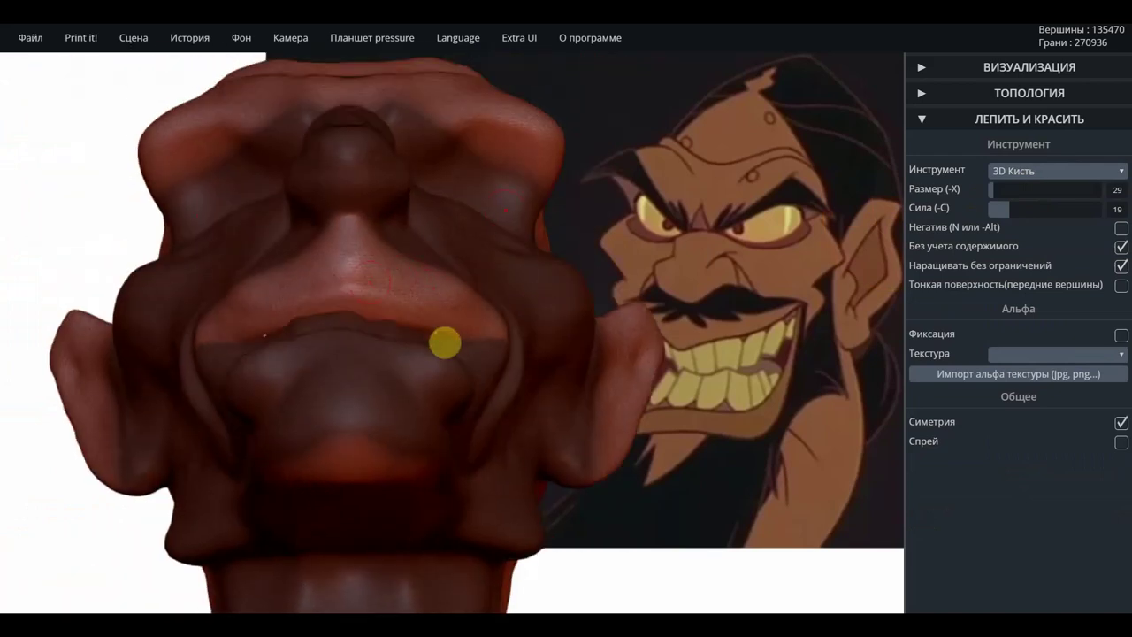
drag(650, 227, 533, 301)
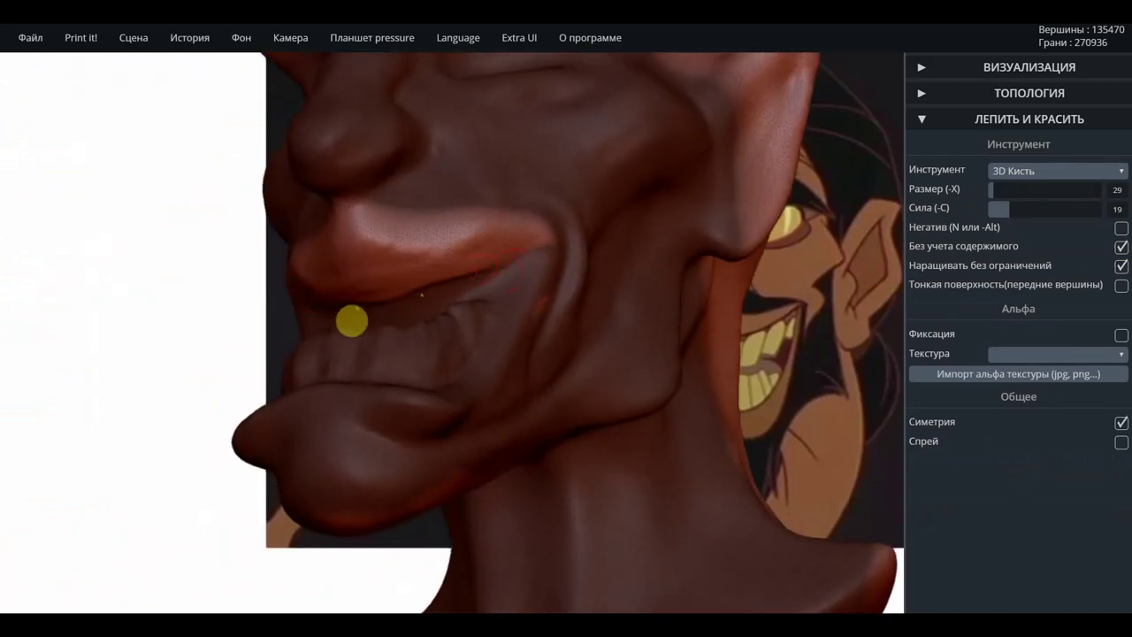
drag(463, 267, 322, 297)
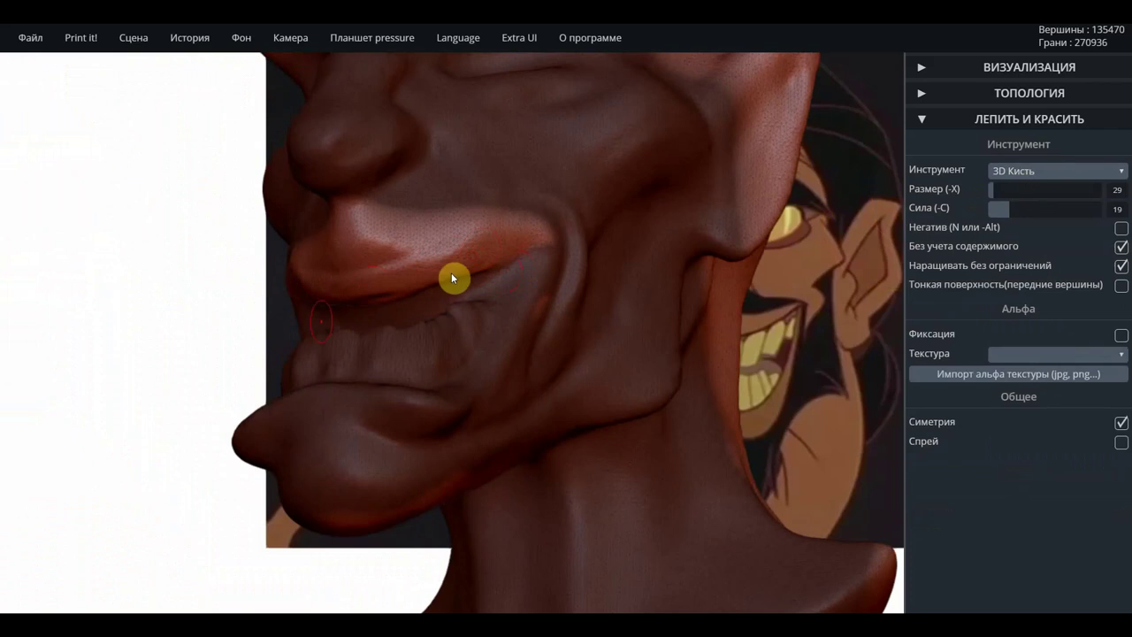
drag(506, 254, 374, 295)
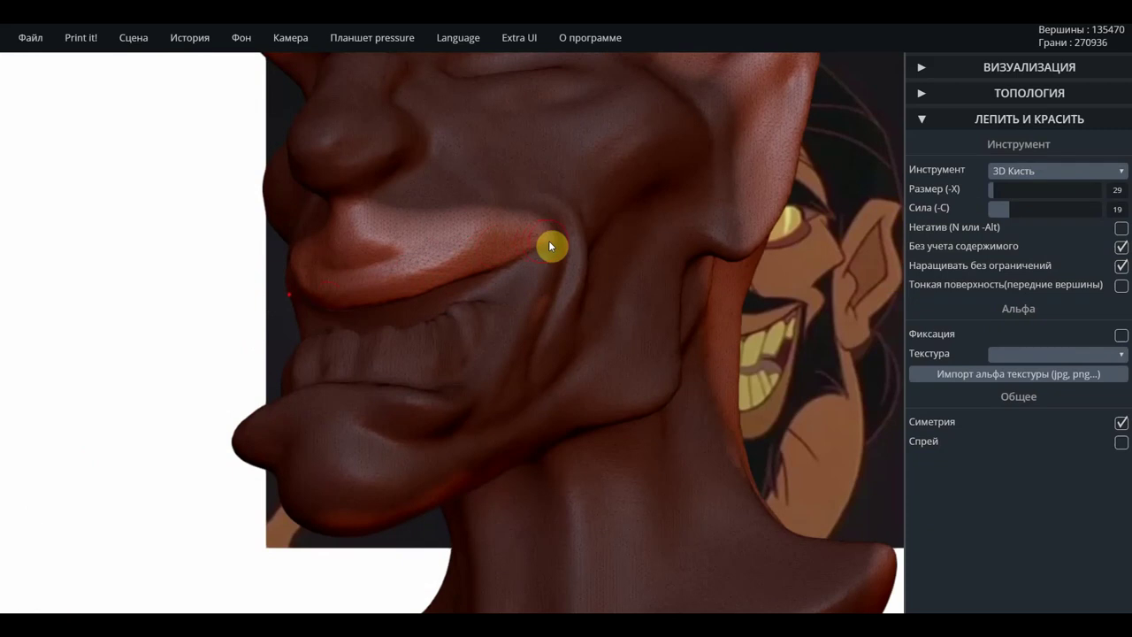
drag(548, 245, 377, 313)
Zoom and orbit to a profile view to check the upper lip against the reference.
scroll(415, 322, down, 5)
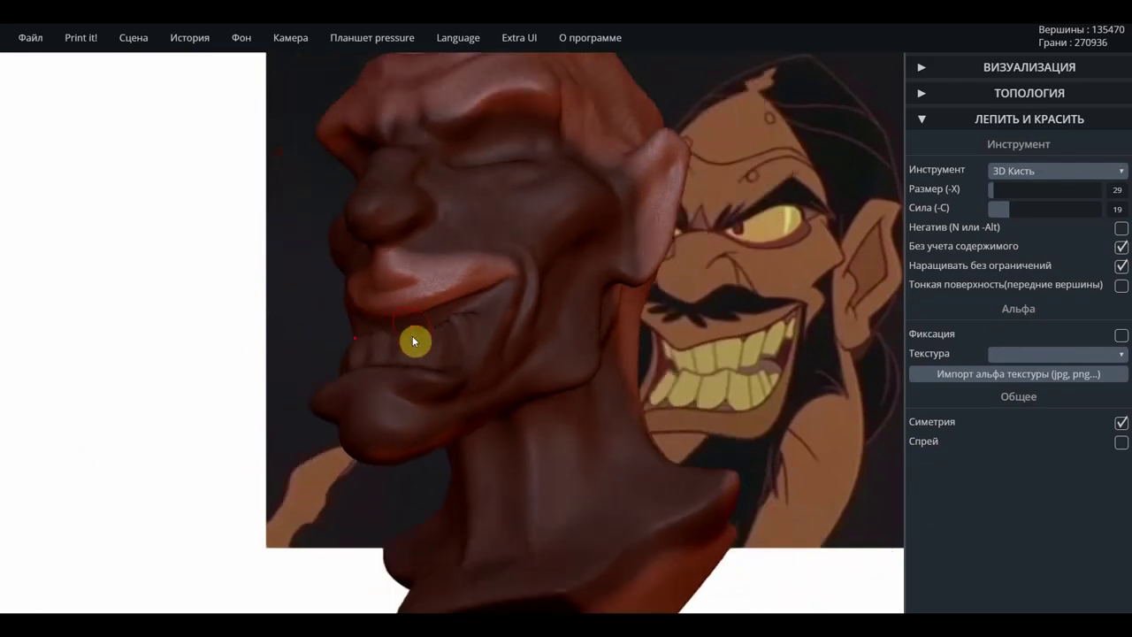
drag(651, 323, 505, 336)
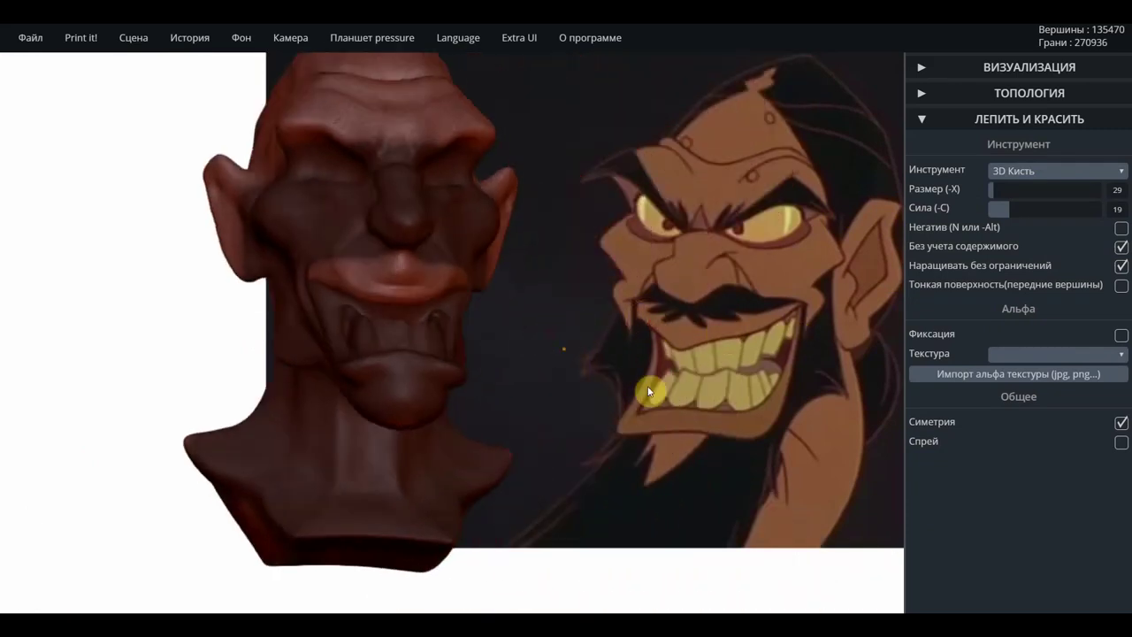
scroll(505, 336, up, 3)
scroll(505, 336, up, 3)
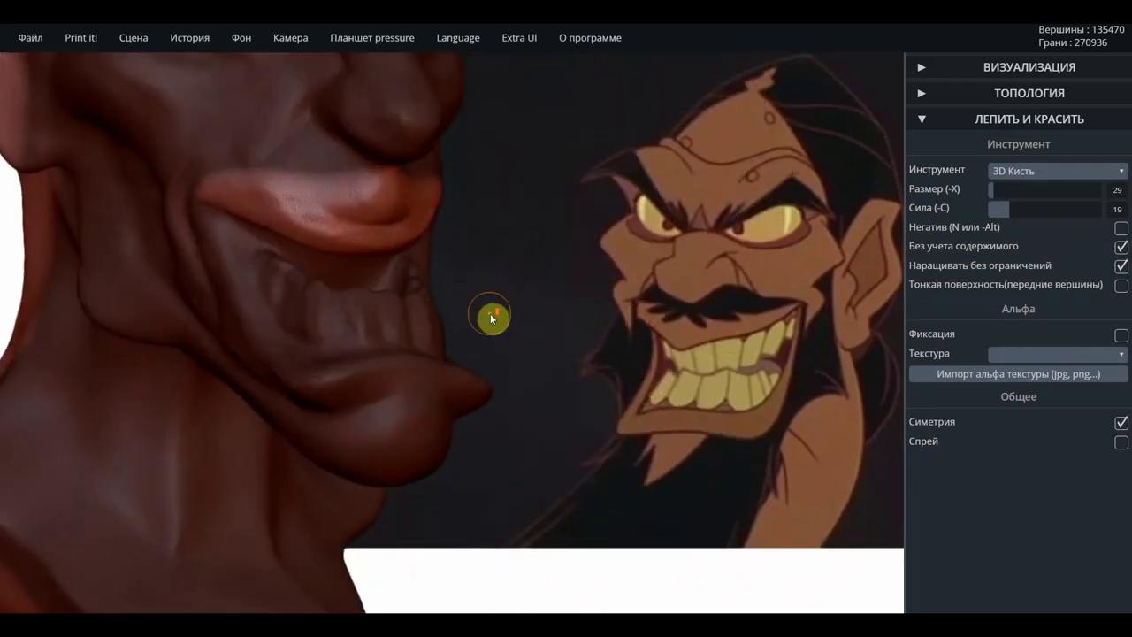
scroll(715, 326, up, 3)
mouse_move(709, 325)
mouse_down()
mouse_move(644, 340)
mouse_move(656, 345)
mouse_up()
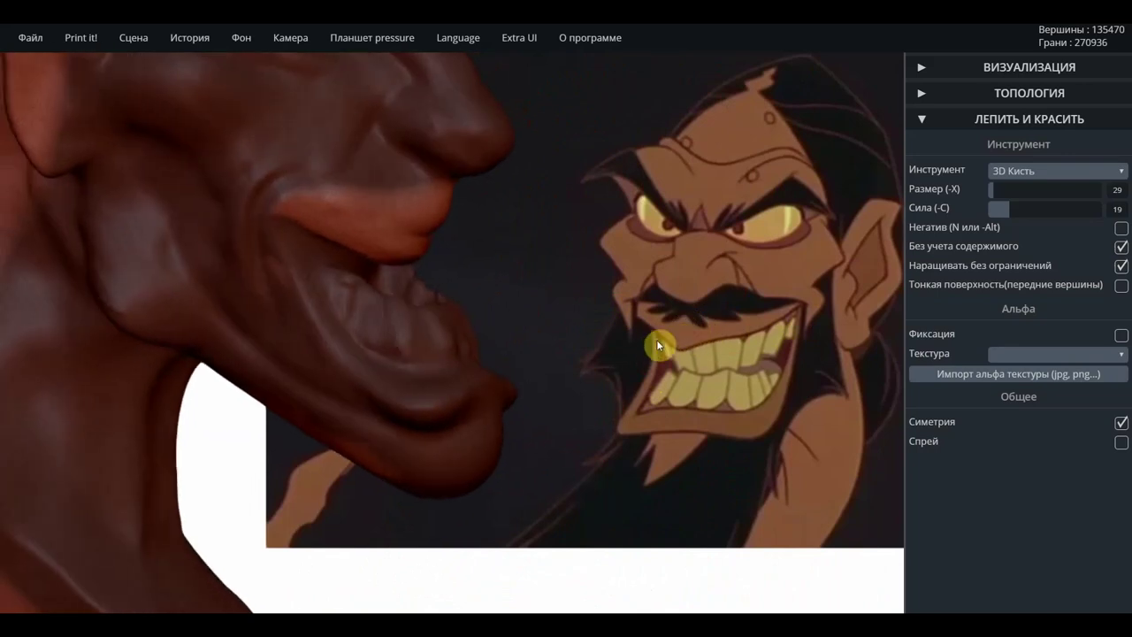
click(1042, 173)
With 3D Тянучка, pull the upper lip edge down over the teeth.
click(1039, 283)
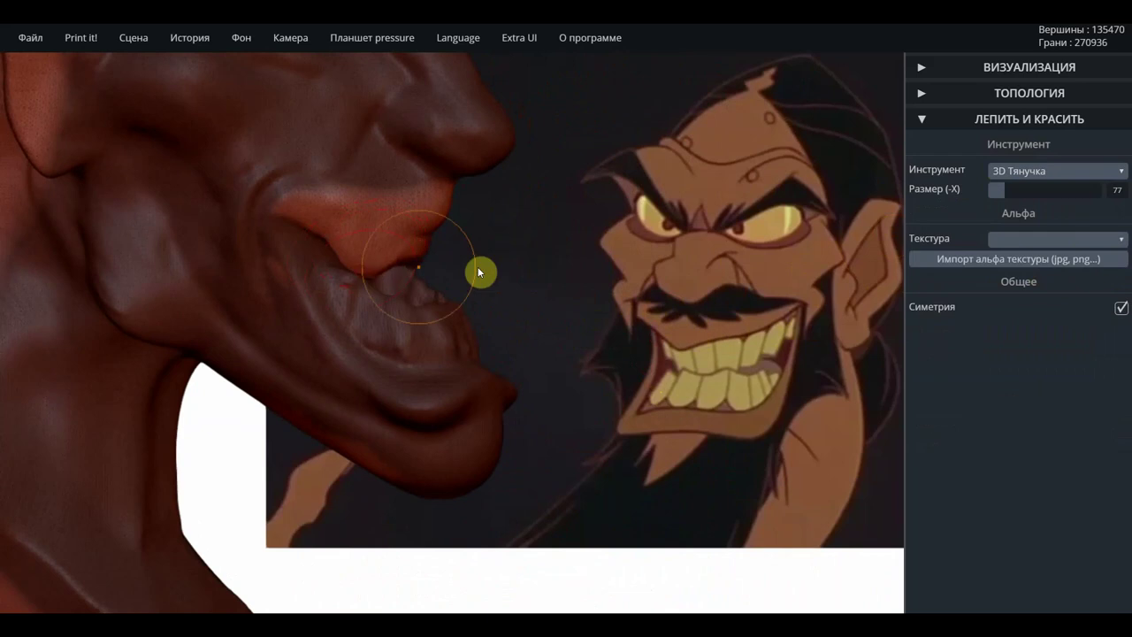
mouse_move(480, 270)
mouse_down()
mouse_move(326, 251)
mouse_move(348, 279)
mouse_move(265, 255)
mouse_move(281, 263)
mouse_up()
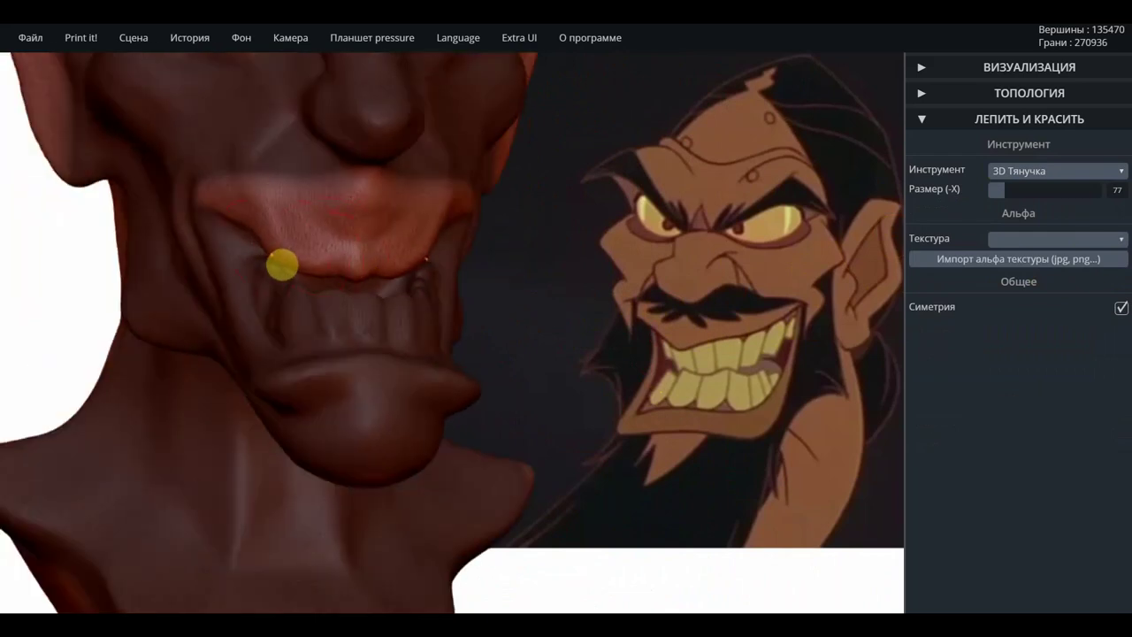
mouse_move(624, 281)
mouse_down()
mouse_move(364, 259)
mouse_move(513, 266)
mouse_up()
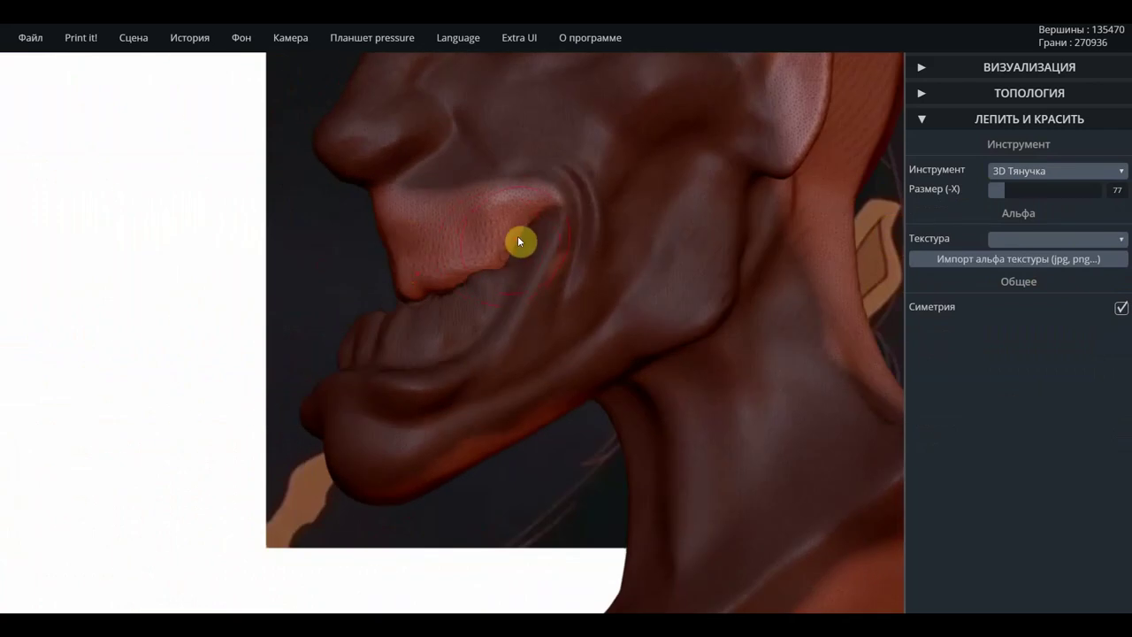
mouse_move(177, 273)
mouse_down()
mouse_move(548, 296)
mouse_move(485, 308)
mouse_move(474, 323)
mouse_up()
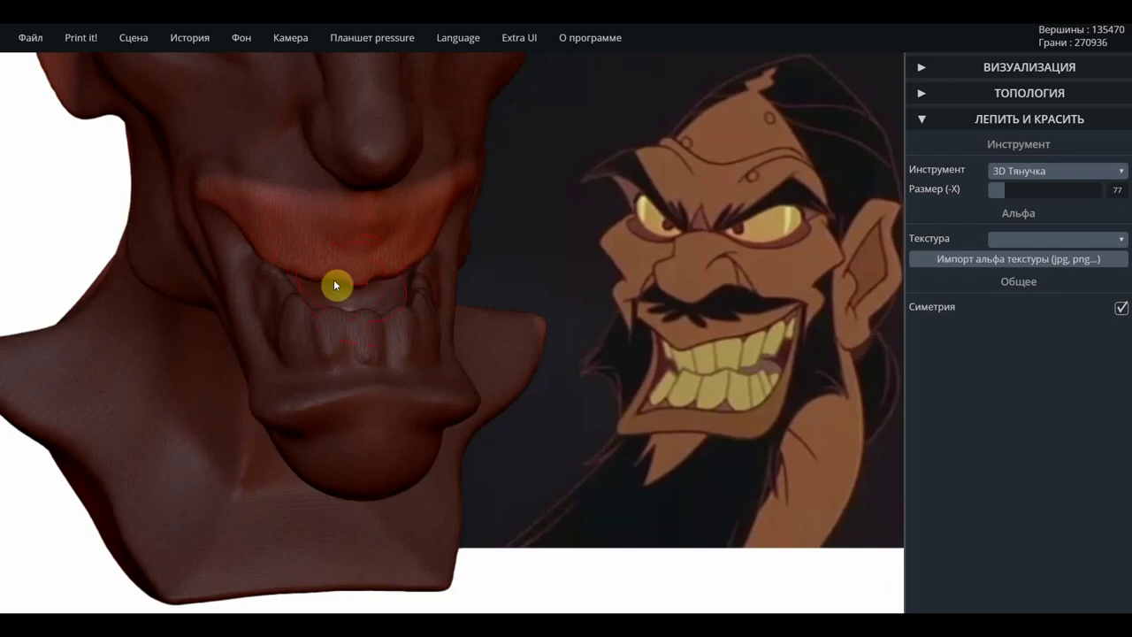
drag(334, 284, 331, 295)
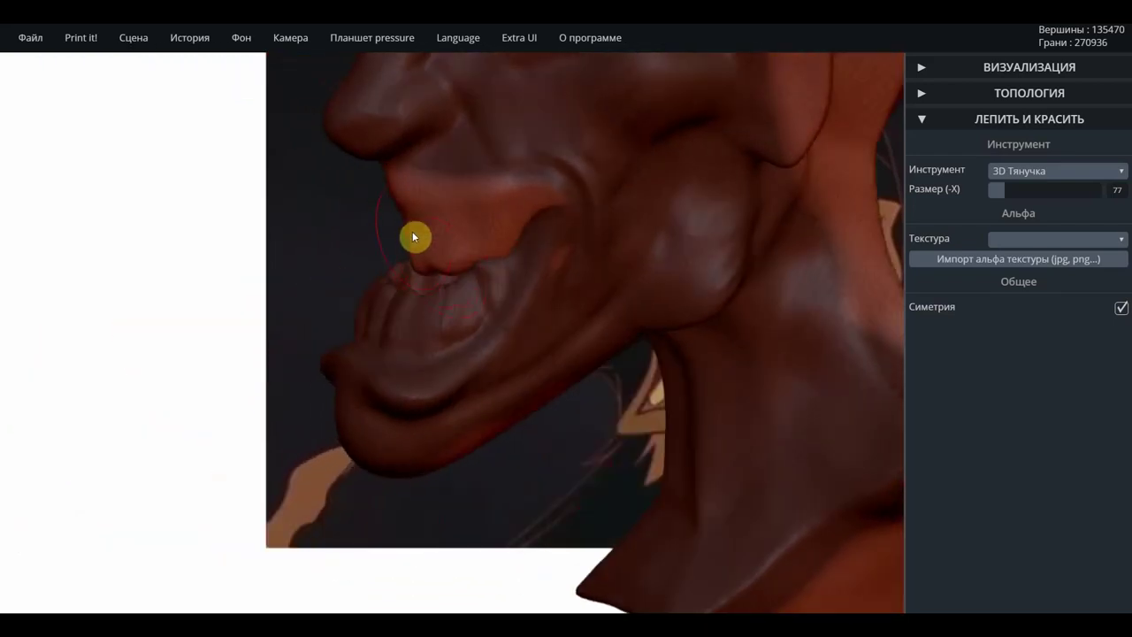
drag(413, 237, 415, 245)
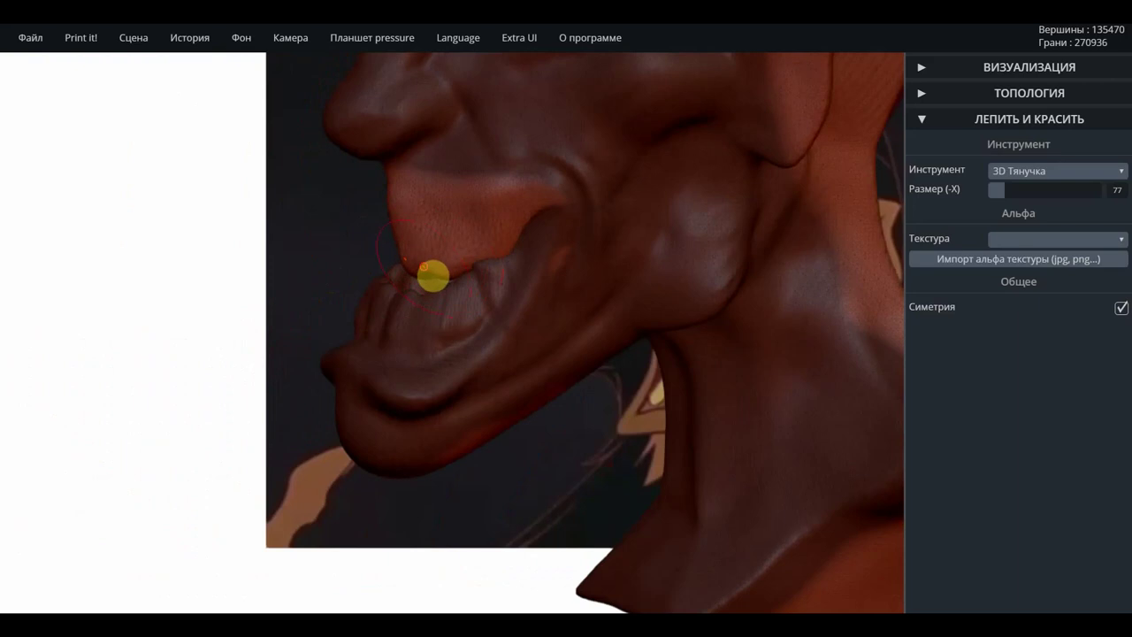
Clear the mask from the whole bust with a Ctrl-drag on empty canvas.
mouse_move(285, 256)
mouse_down()
mouse_move(655, 259)
mouse_move(347, 284)
mouse_up()
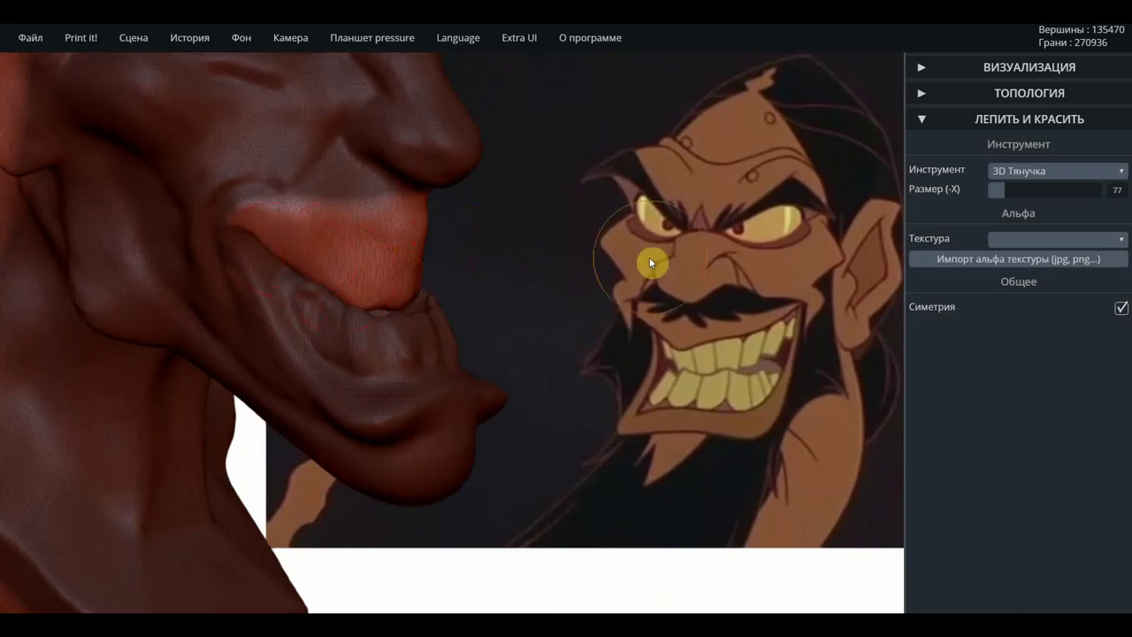
drag(649, 262, 429, 247)
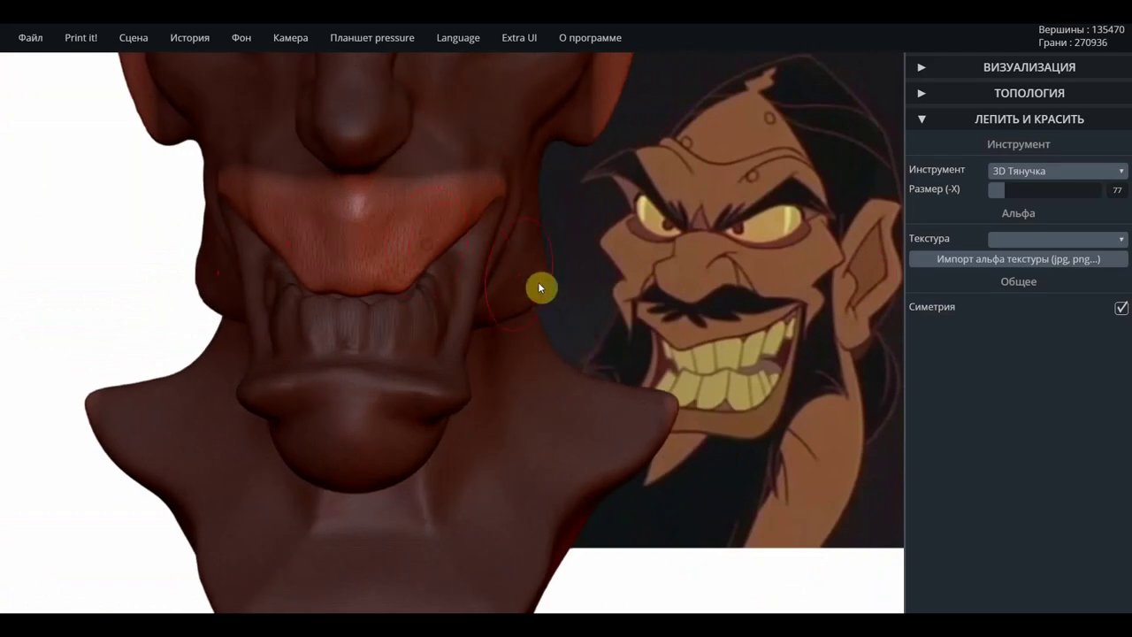
scroll(539, 285, down, 3)
scroll(610, 261, down, 3)
scroll(601, 279, down, 2)
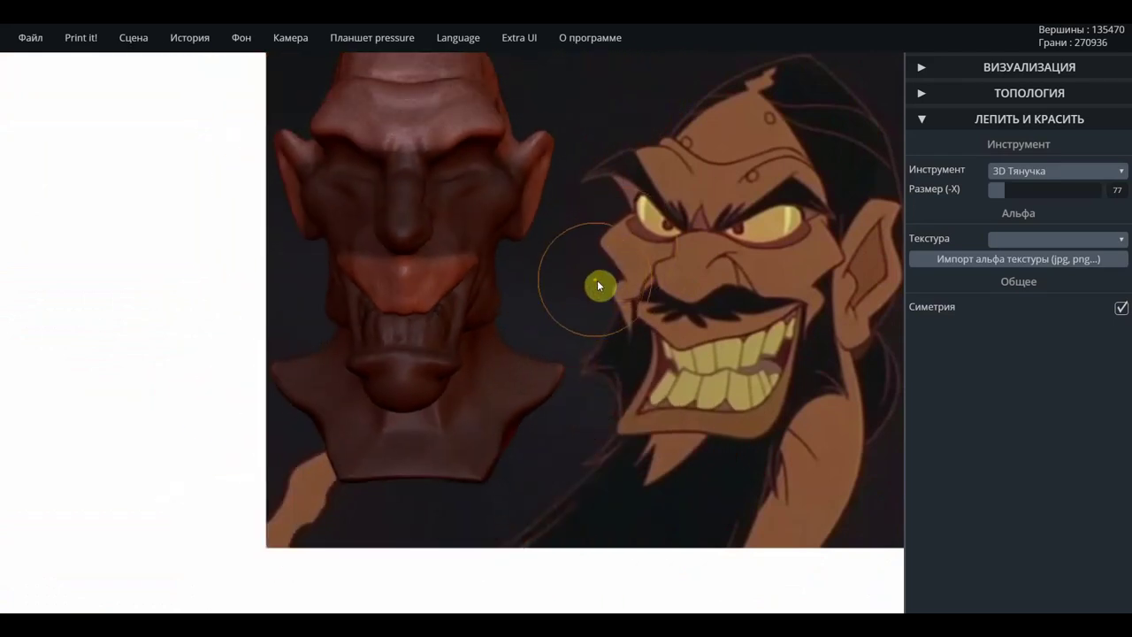
key(shift)
key(ctrl)
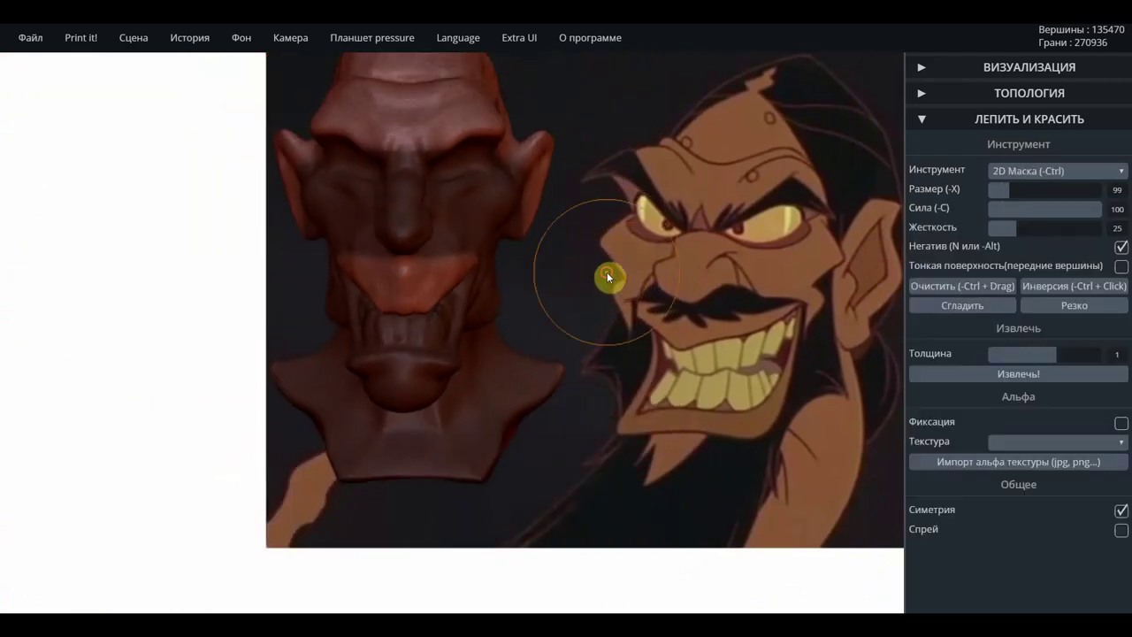
ctrl+drag(607, 272, 655, 332)
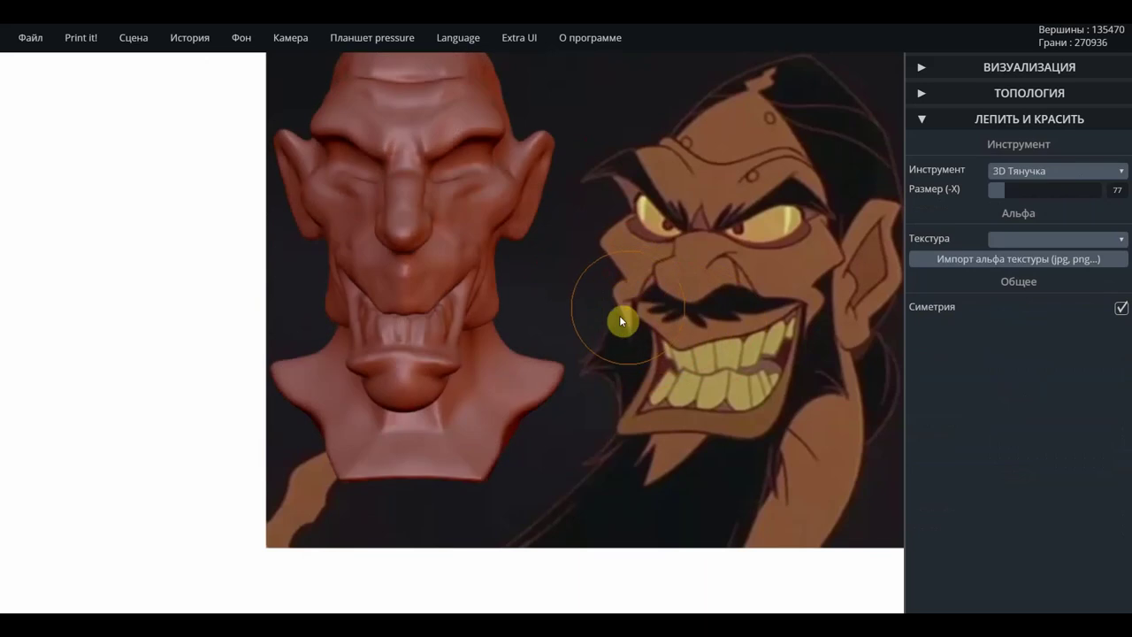
scroll(621, 321, up, 2)
mouse_move(637, 291)
mouse_down()
mouse_move(715, 309)
mouse_move(914, 225)
mouse_up()
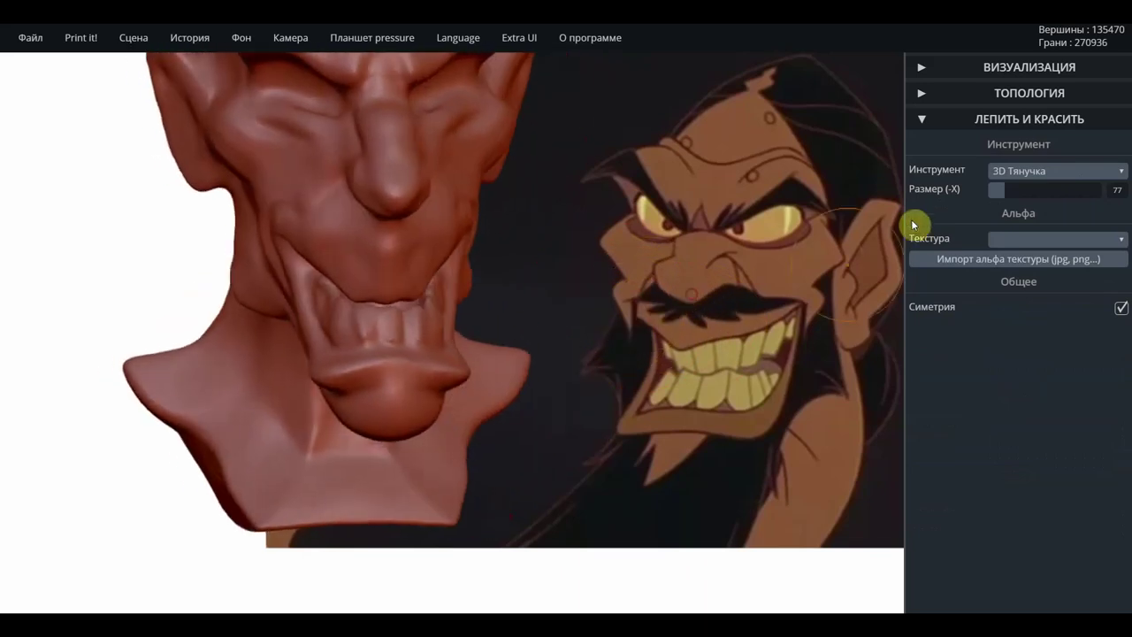
click(1035, 173)
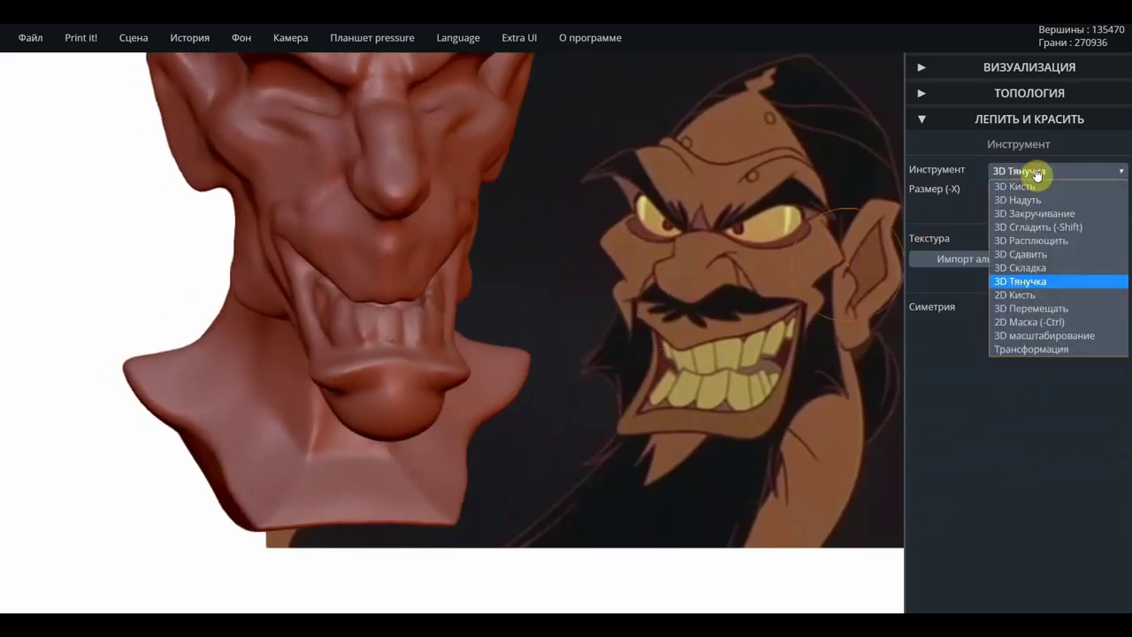
Sculpt the front teeth into separate, sharper shapes with 3D Кисть at size 29, strength 19.
click(1016, 186)
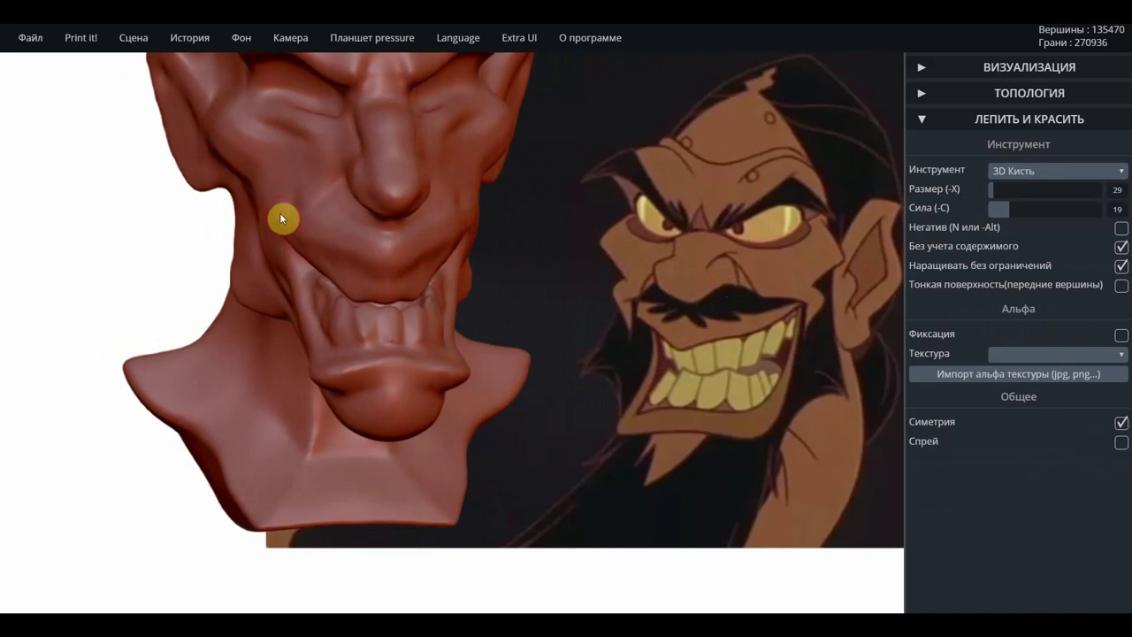
click(358, 250)
drag(557, 263, 759, 270)
drag(628, 257, 519, 245)
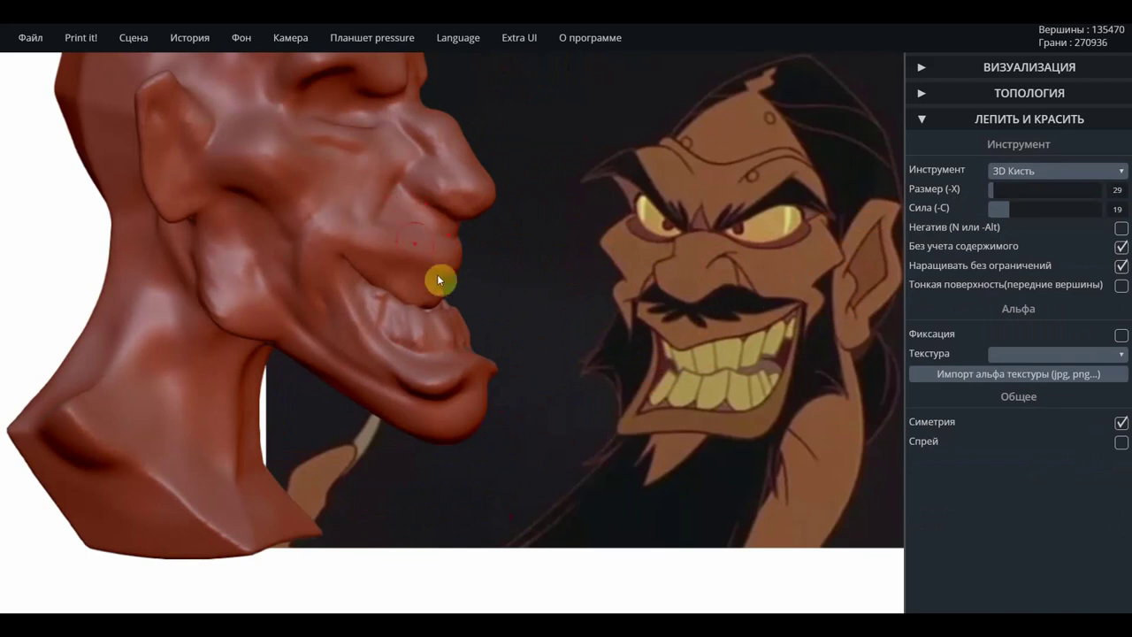
drag(455, 265, 379, 280)
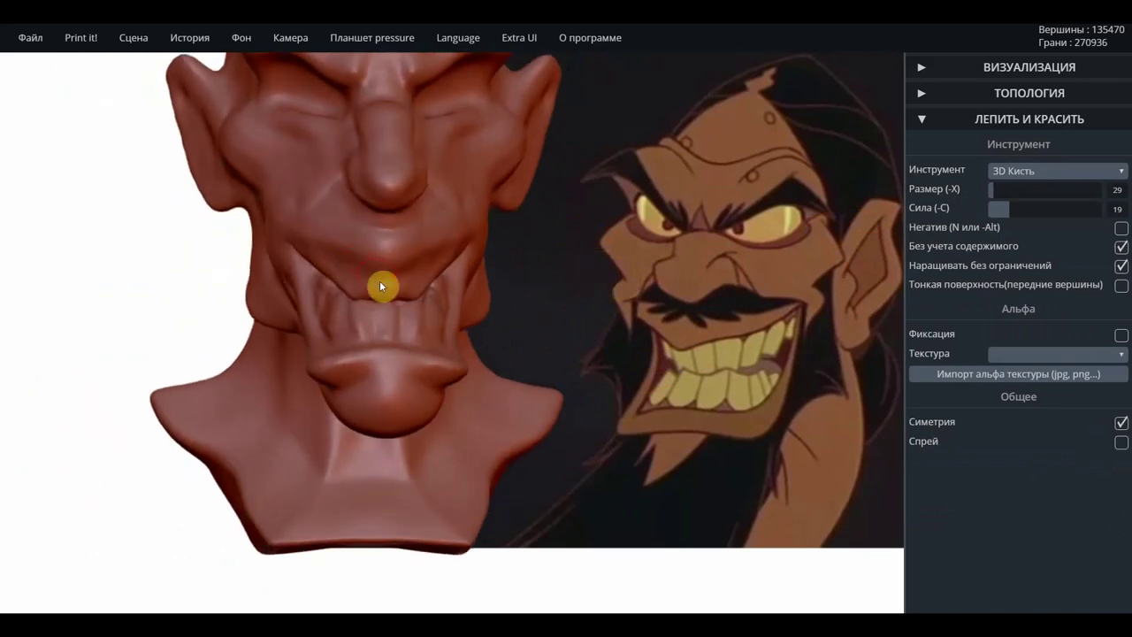
scroll(379, 280, up, 2)
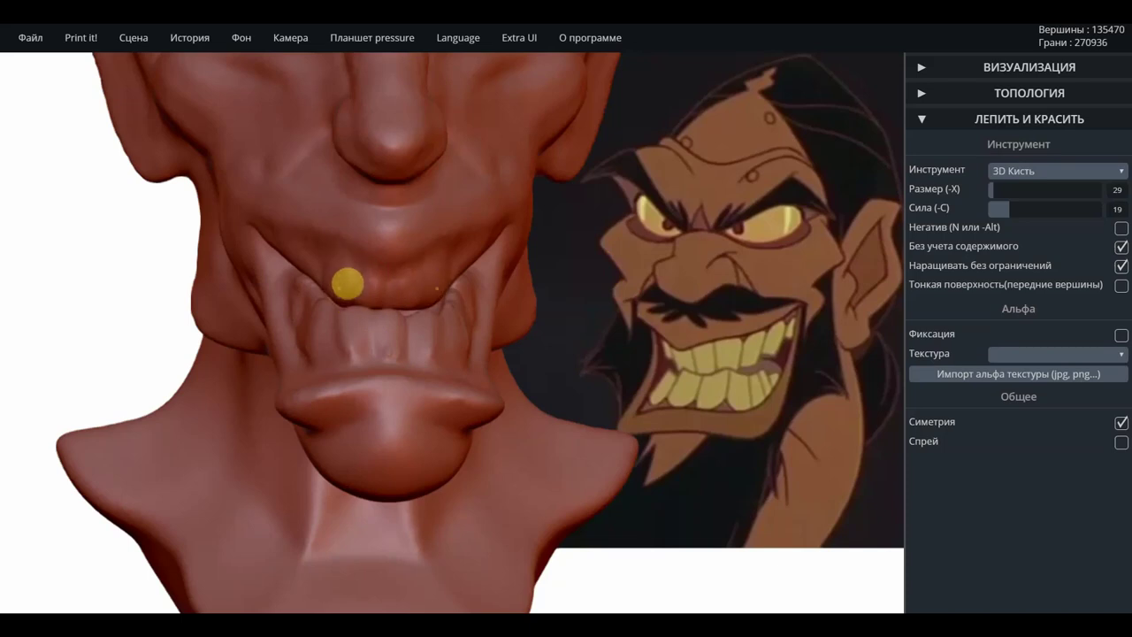
right_drag(126, 270, 282, 265)
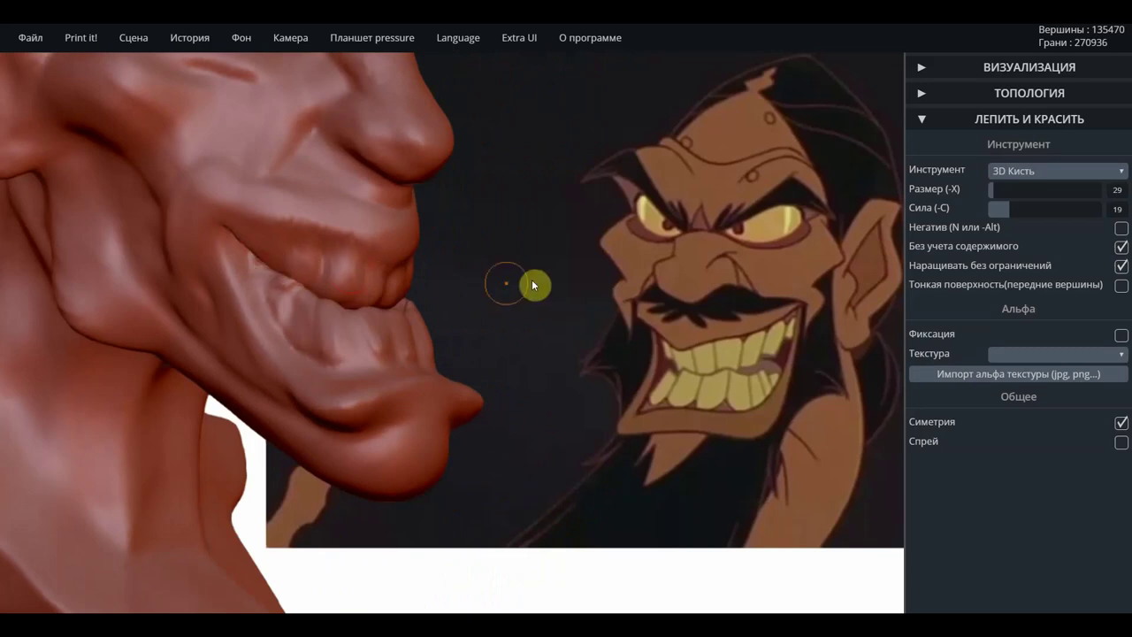
mouse_move(536, 280)
right_down()
mouse_move(365, 289)
mouse_move(380, 339)
right_up()
mouse_move(390, 342)
mouse_down()
mouse_move(436, 342)
mouse_move(473, 363)
mouse_up()
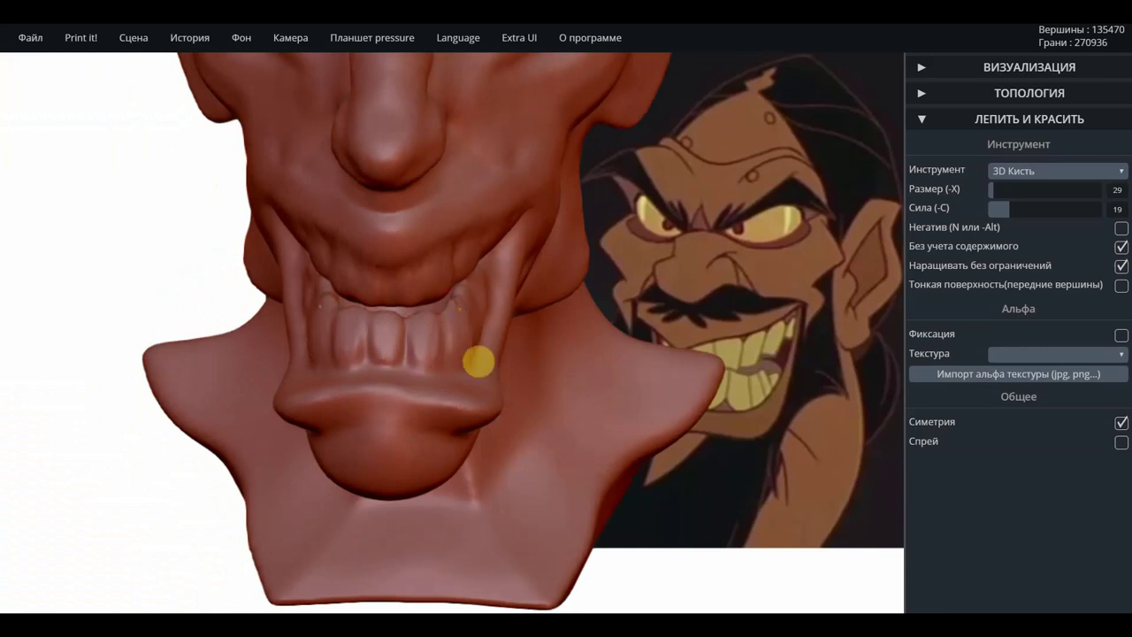
mouse_move(631, 313)
right_down()
mouse_move(610, 275)
mouse_move(538, 271)
mouse_move(650, 271)
right_up()
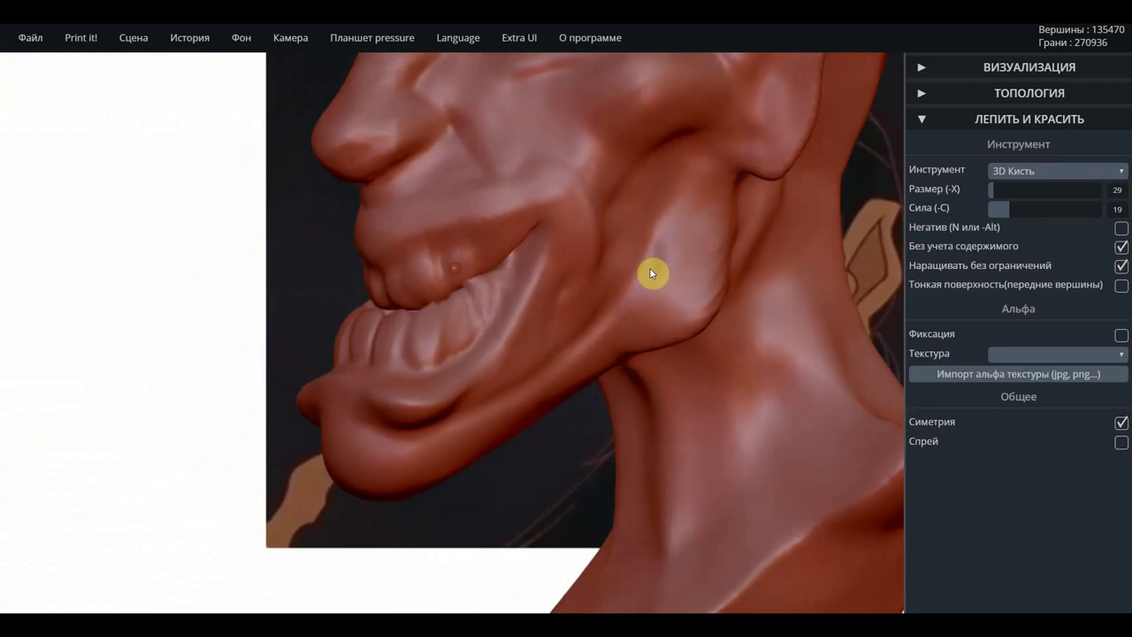
click(1036, 171)
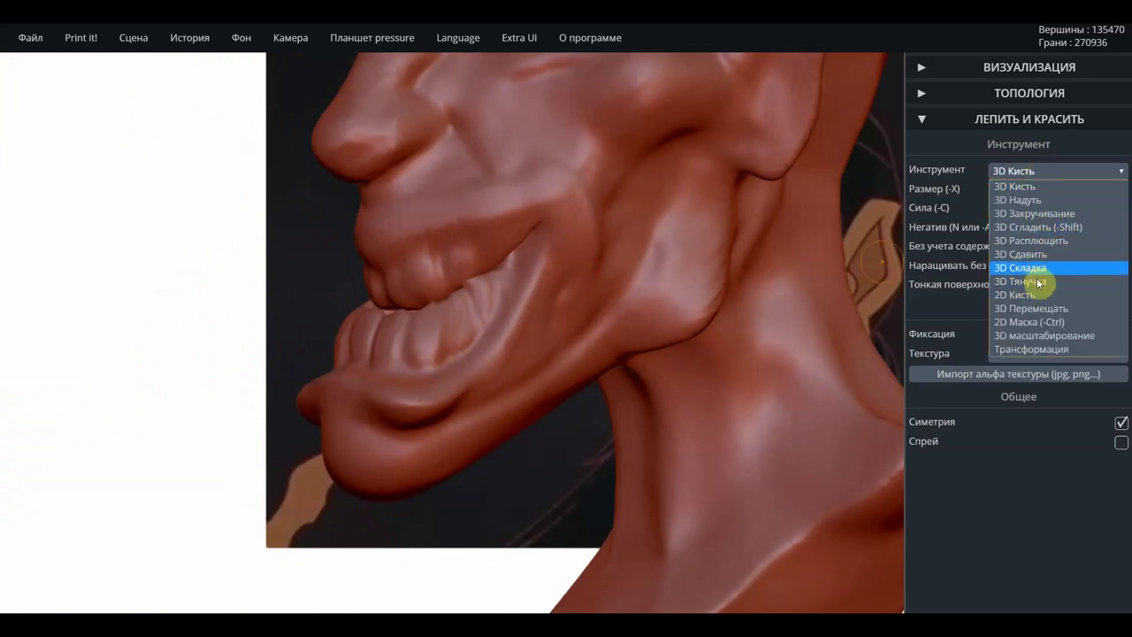
Select 3D Складка and set strength to 24 and size to 26.
click(1038, 274)
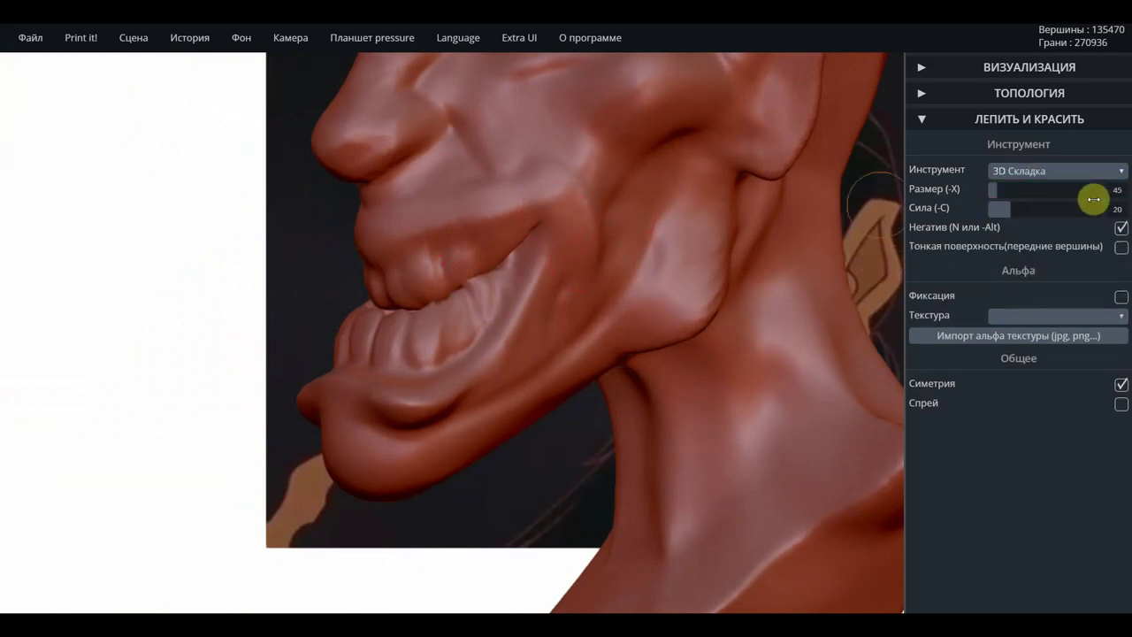
drag(1005, 210, 998, 210)
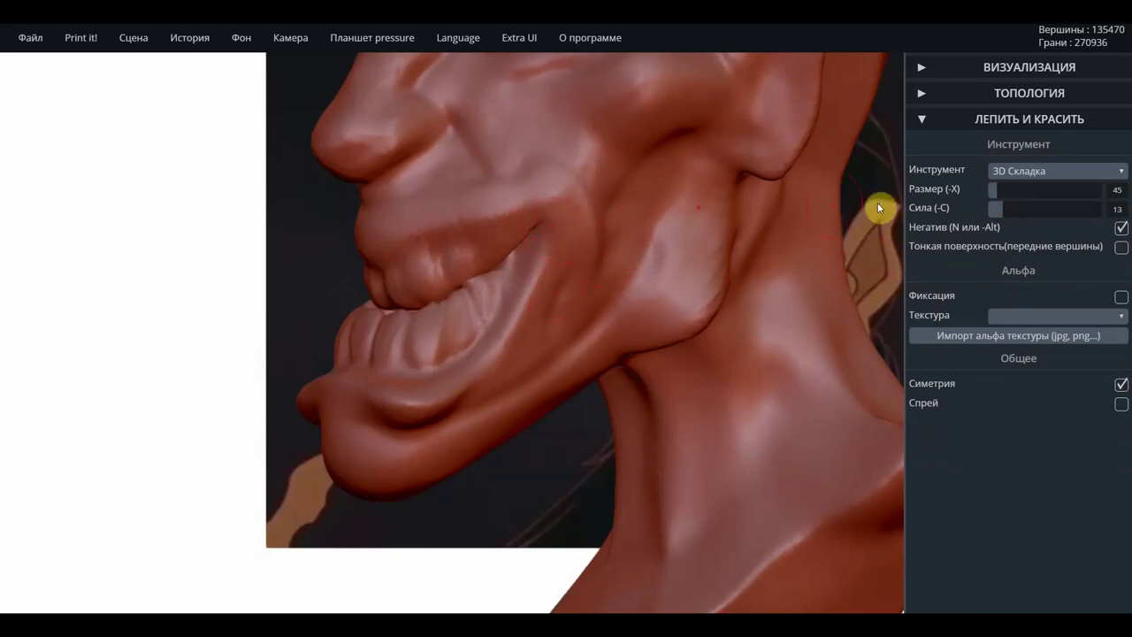
drag(1002, 208, 1015, 209)
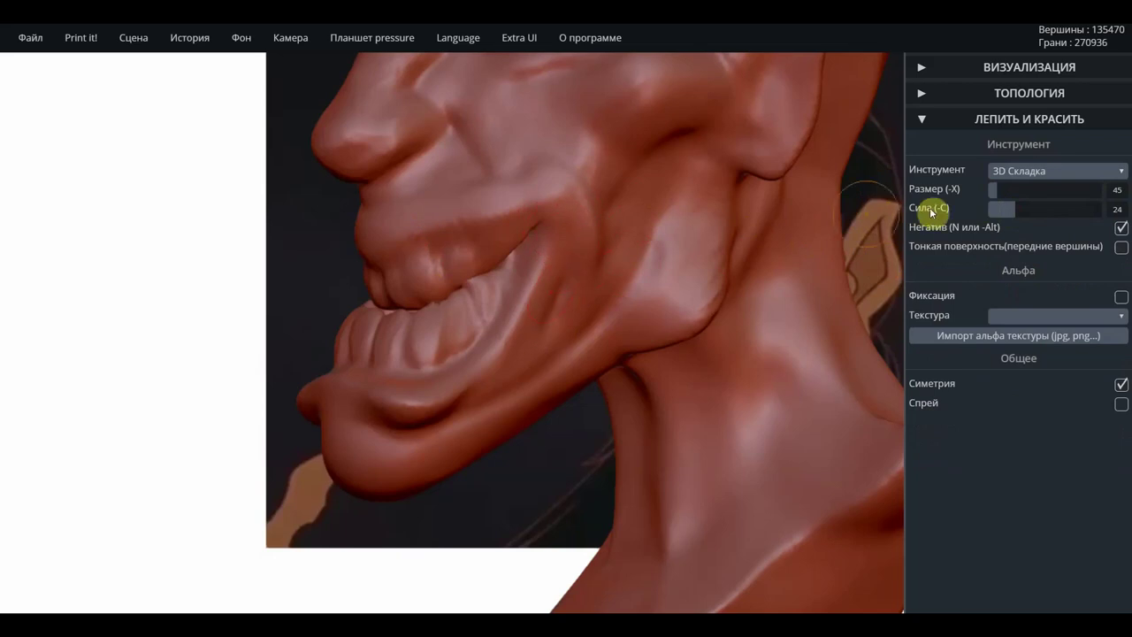
drag(999, 190, 1033, 209)
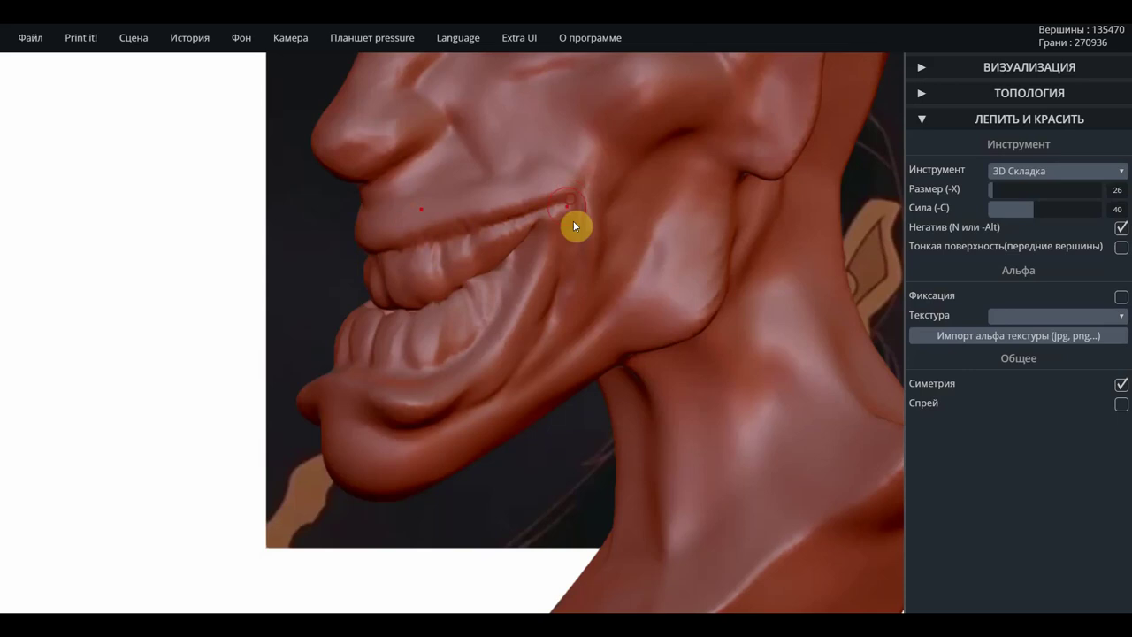
Carve creases from the mouth corner into the cheek and along the lower lip.
mouse_move(576, 225)
right_down()
mouse_move(592, 254)
mouse_move(563, 302)
right_up()
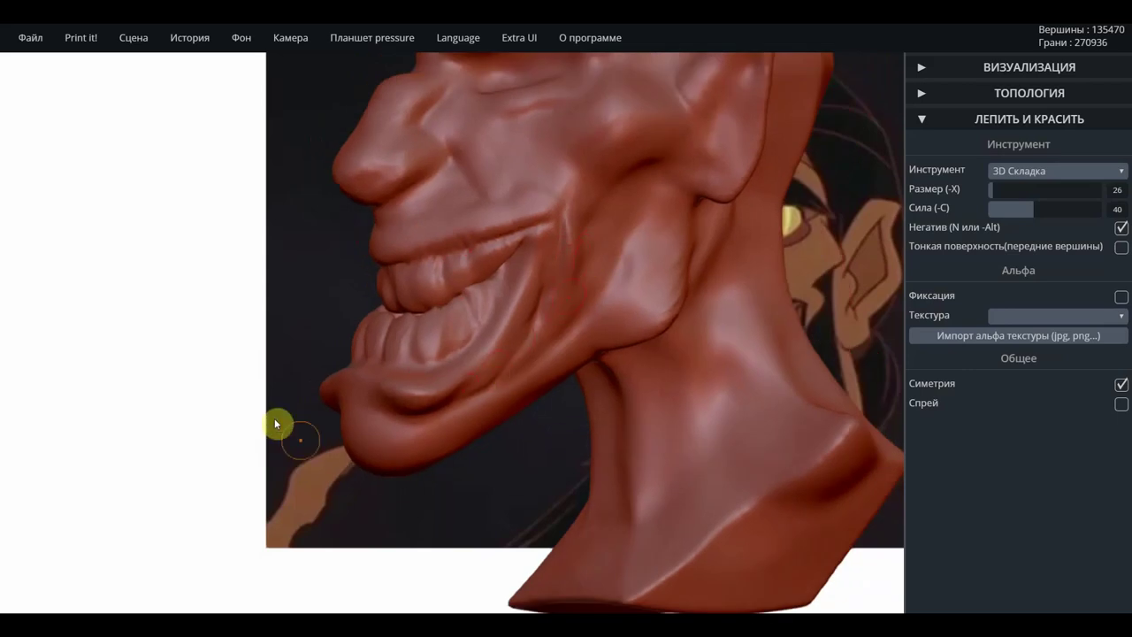
mouse_move(267, 341)
right_down()
mouse_move(449, 414)
mouse_move(373, 399)
right_up()
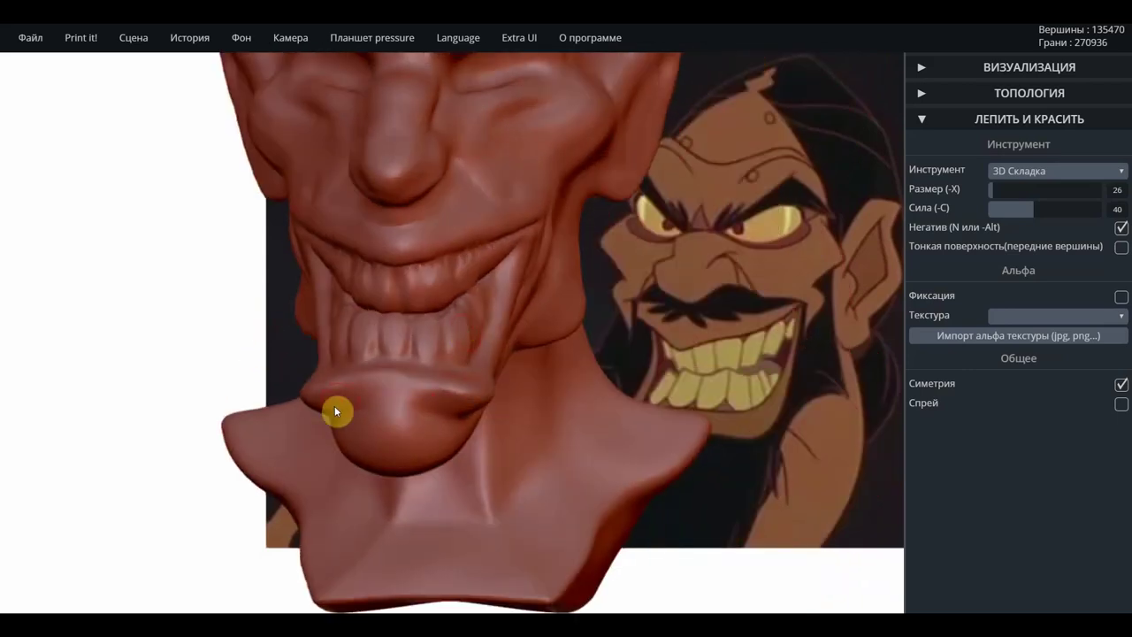
mouse_move(366, 412)
mouse_down()
mouse_move(430, 419)
mouse_move(333, 418)
mouse_up()
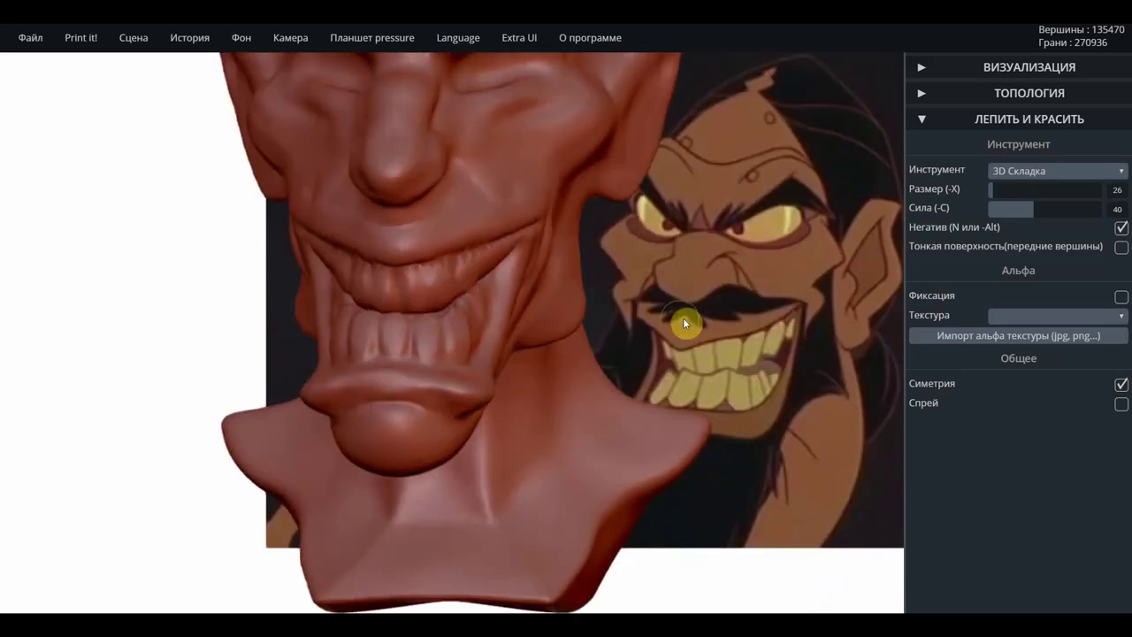
scroll(682, 317, down, 5)
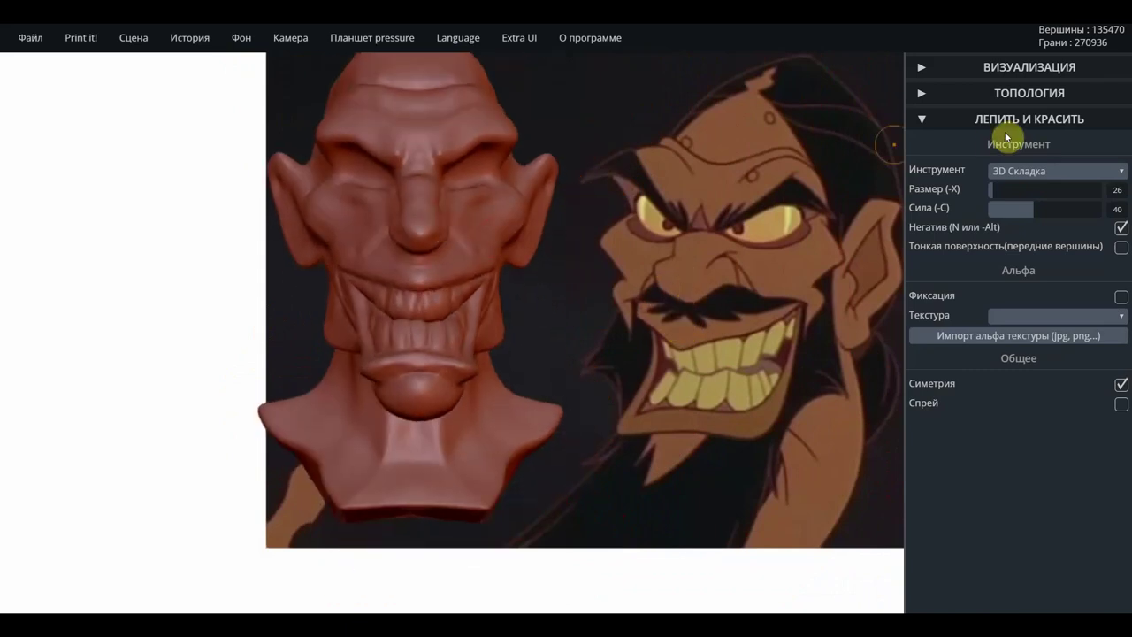
mouse_move(672, 316)
mouse_down()
mouse_move(642, 365)
mouse_move(712, 412)
mouse_up()
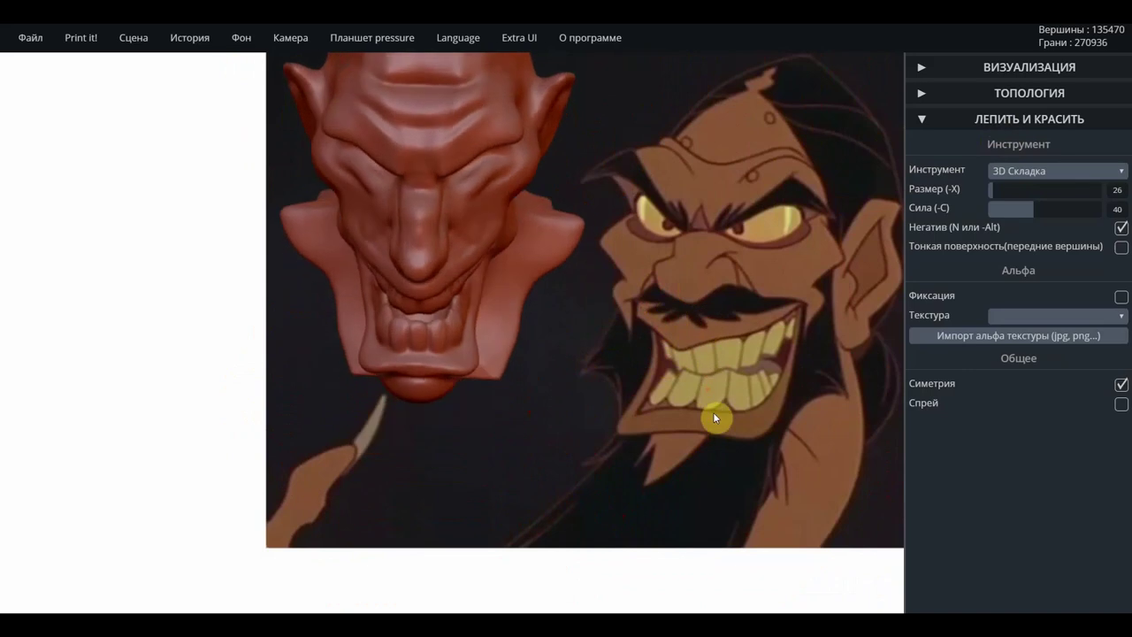
click(1026, 177)
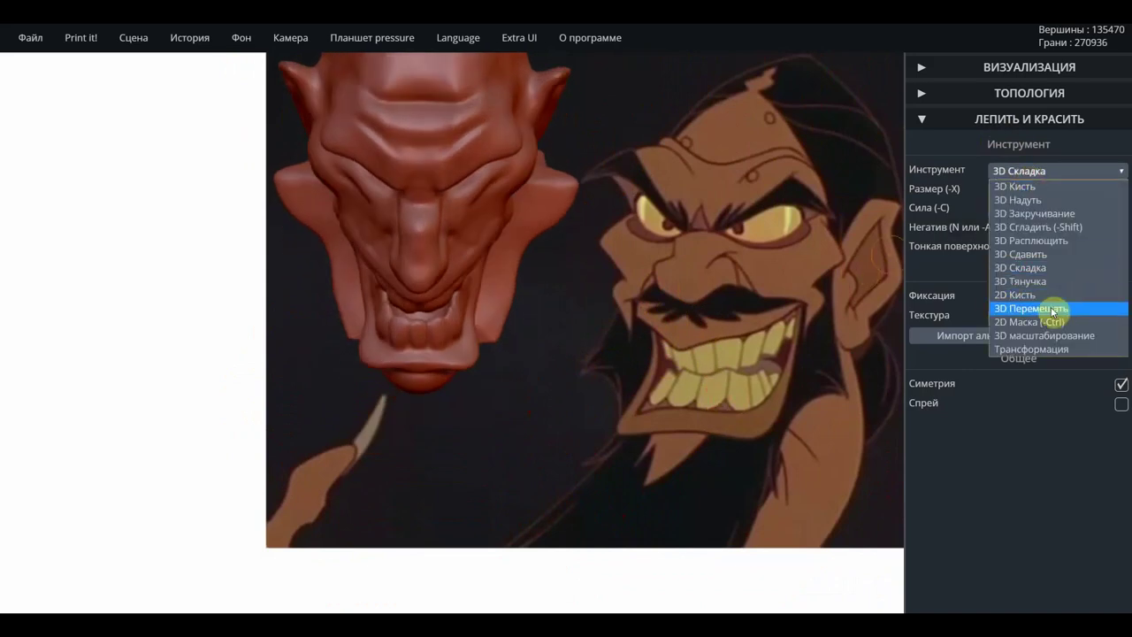
With 3D Тянучка, pull the mouth corners and undo an accidental tongue pull.
click(1037, 286)
drag(506, 335, 489, 336)
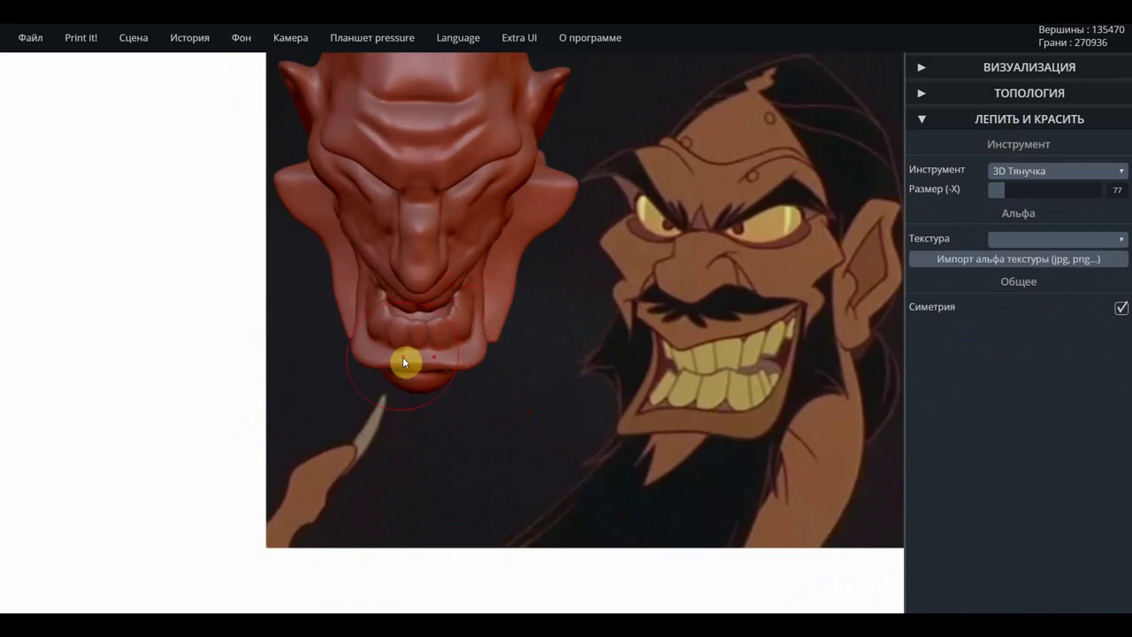
drag(404, 360, 412, 374)
drag(543, 378, 651, 289)
drag(380, 352, 595, 321)
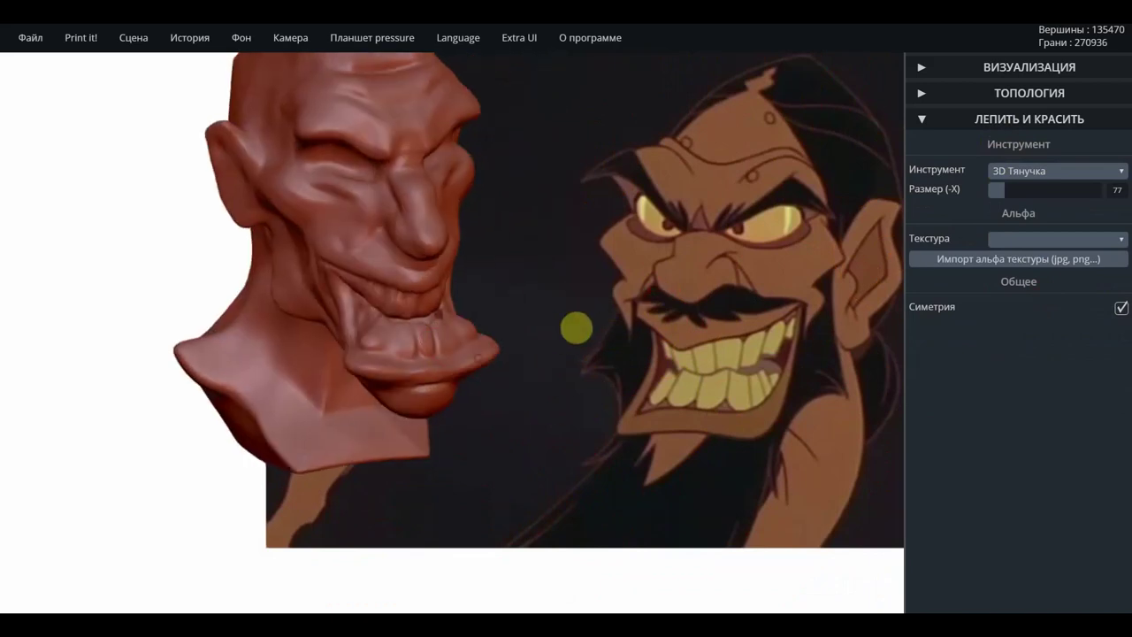
key(ctrl+z)
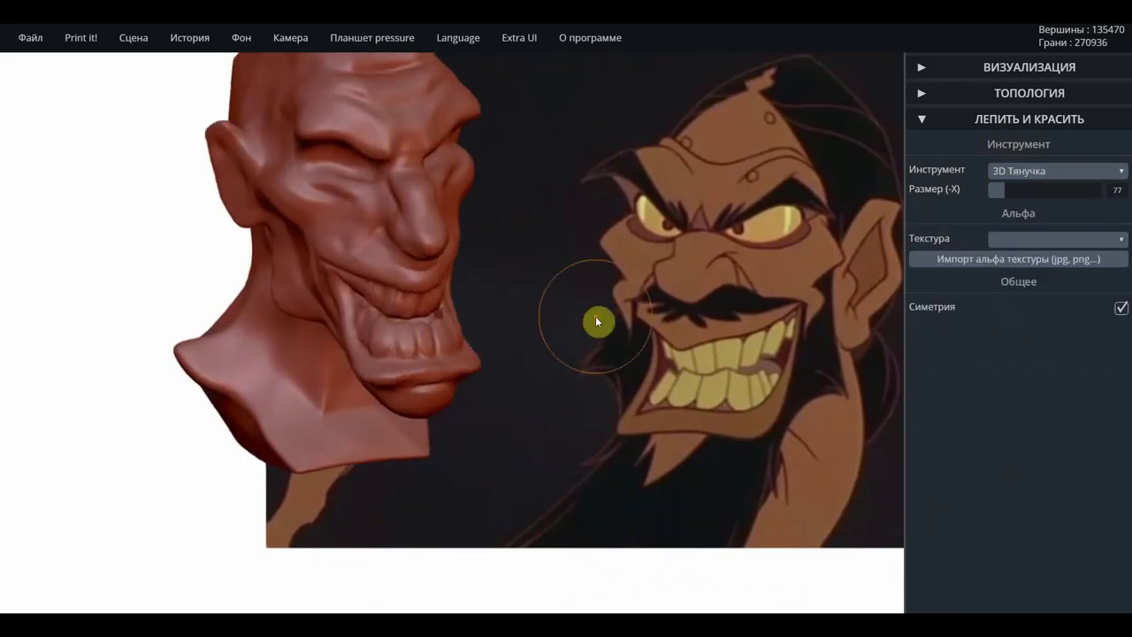
Pull the mouth-corner flesh, jaw and cheek into deep creased folds.
mouse_move(566, 303)
mouse_down()
mouse_move(614, 339)
mouse_move(483, 345)
mouse_up()
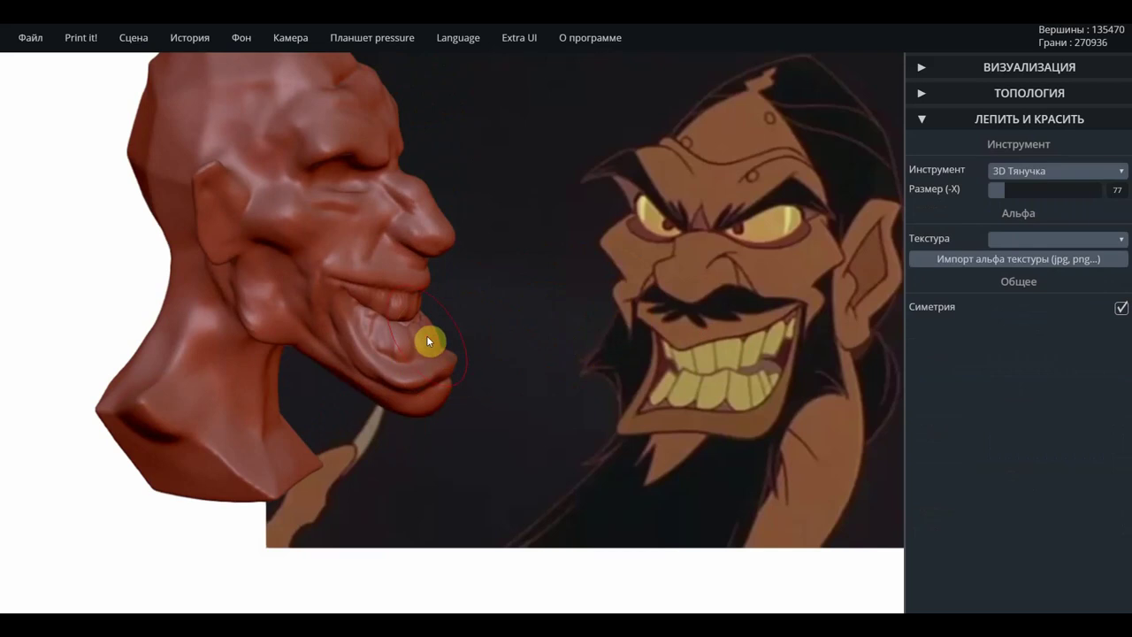
drag(331, 302, 327, 306)
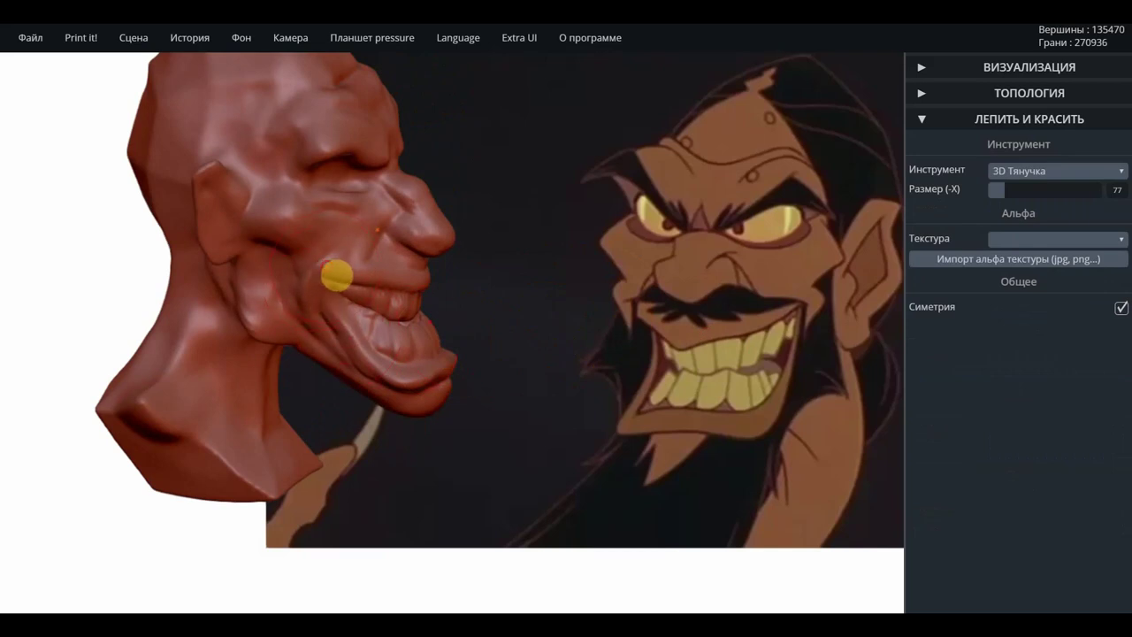
drag(326, 267, 339, 259)
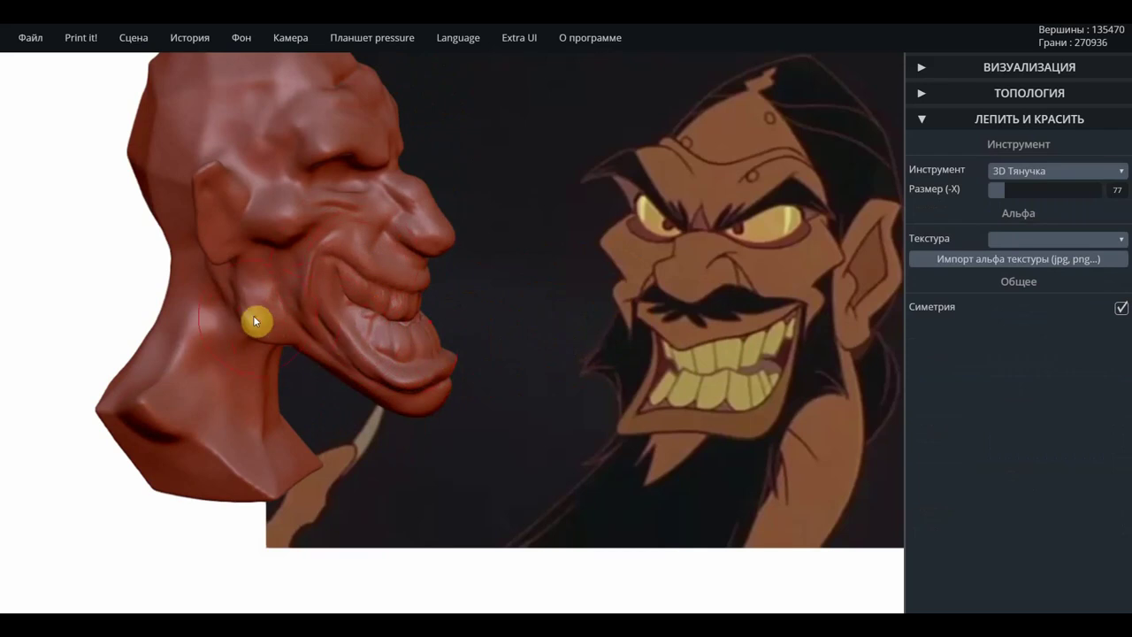
drag(252, 321, 285, 333)
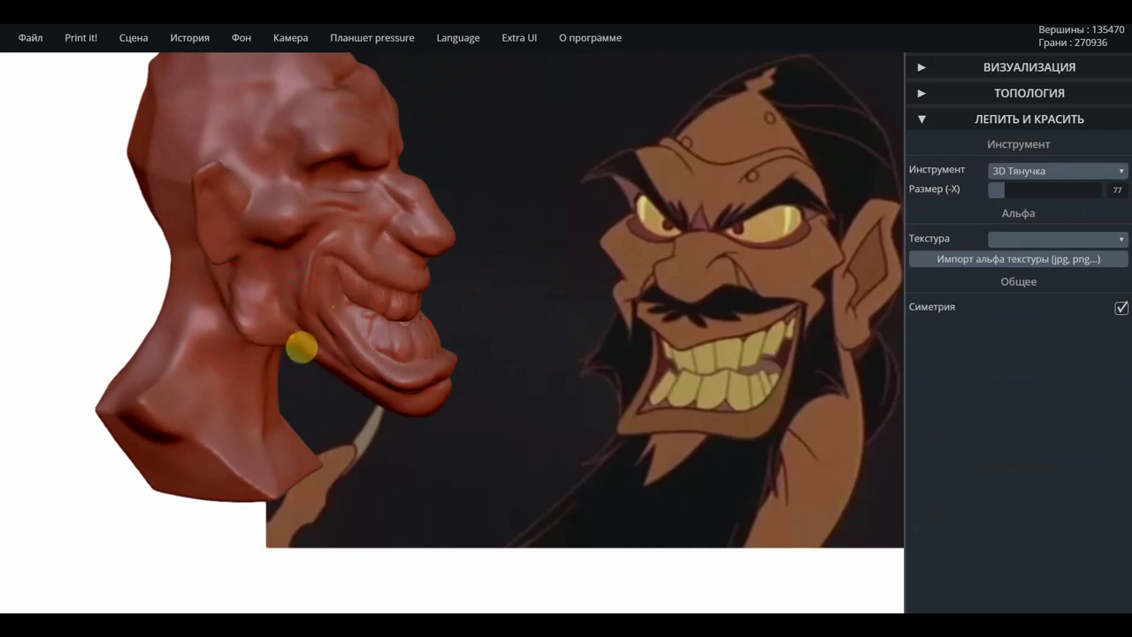
mouse_move(493, 395)
mouse_down()
mouse_move(244, 385)
mouse_move(217, 348)
mouse_move(521, 318)
mouse_up()
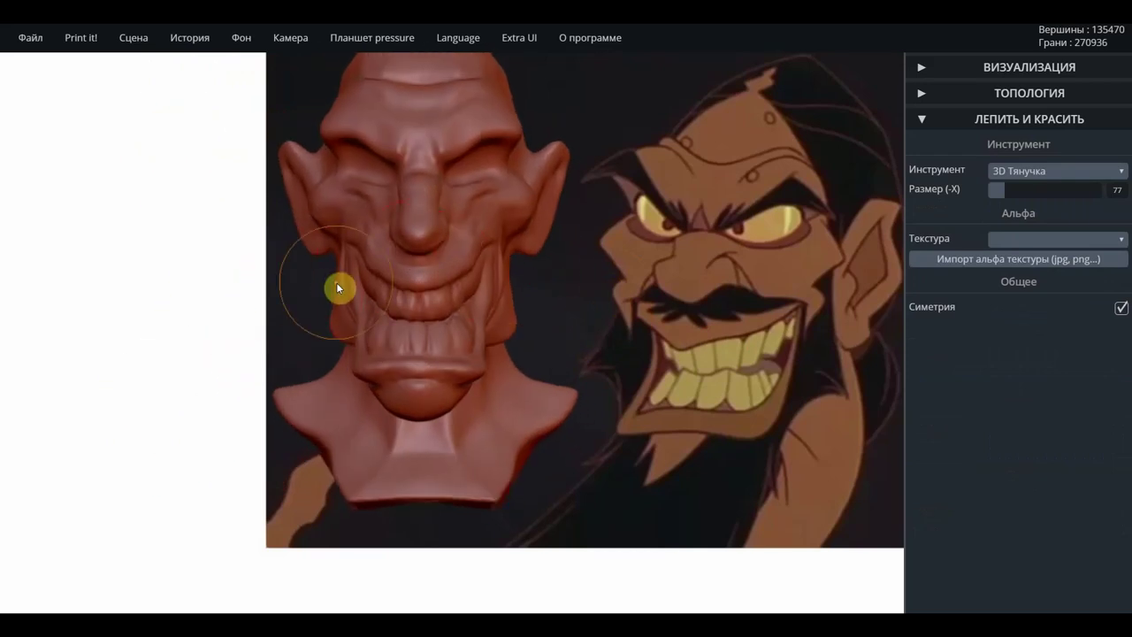
right_drag(339, 283, 342, 289)
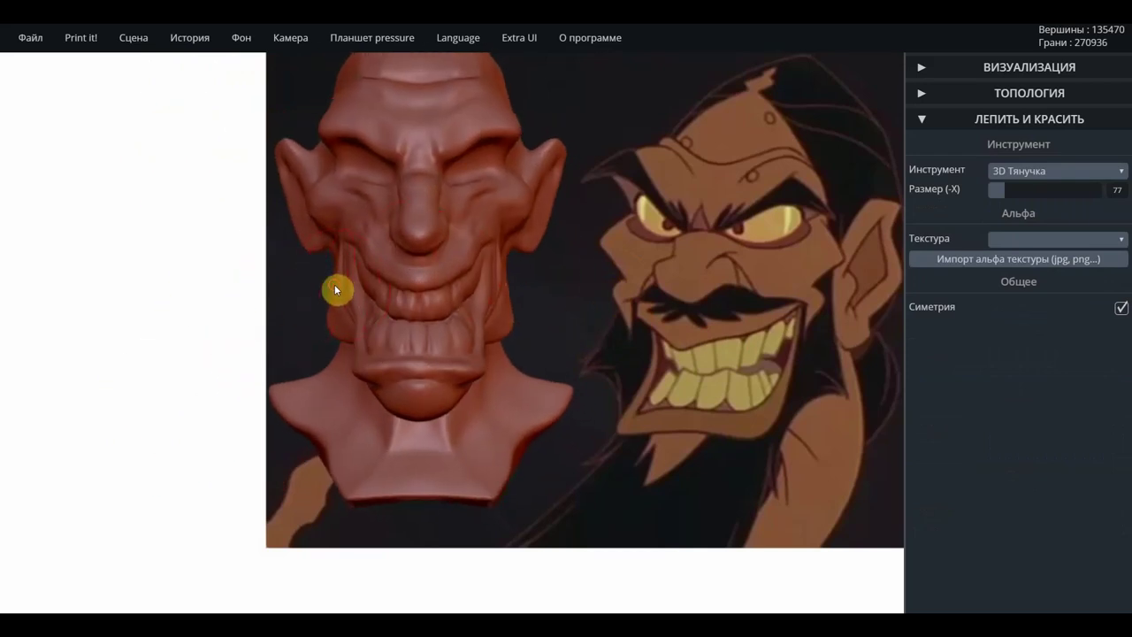
mouse_move(336, 290)
mouse_down()
mouse_move(348, 292)
mouse_move(333, 251)
mouse_up()
drag(311, 190, 321, 214)
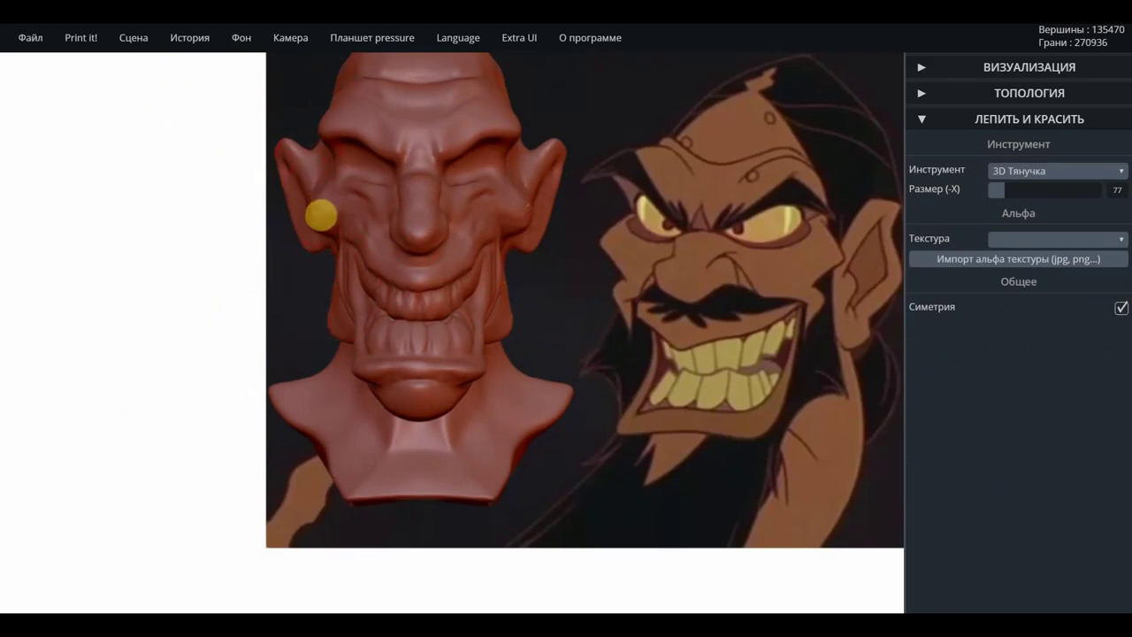
Sculpt a fold along the side of the face and review from the front.
mouse_move(633, 222)
mouse_down()
mouse_move(498, 213)
mouse_move(524, 216)
mouse_up()
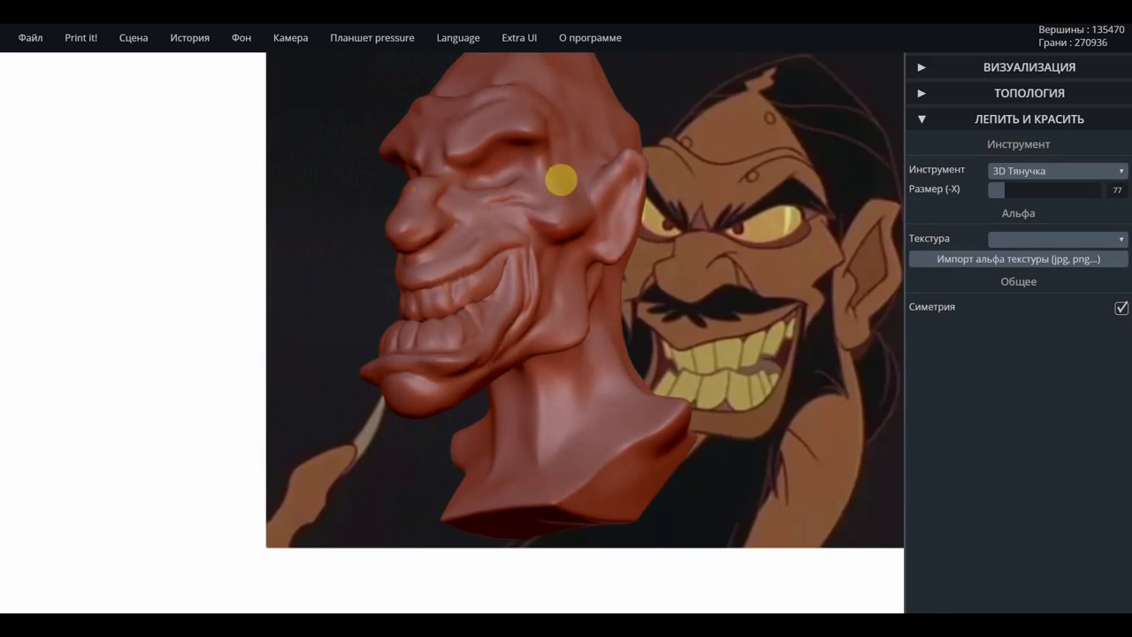
drag(559, 180, 498, 201)
drag(194, 266, 371, 276)
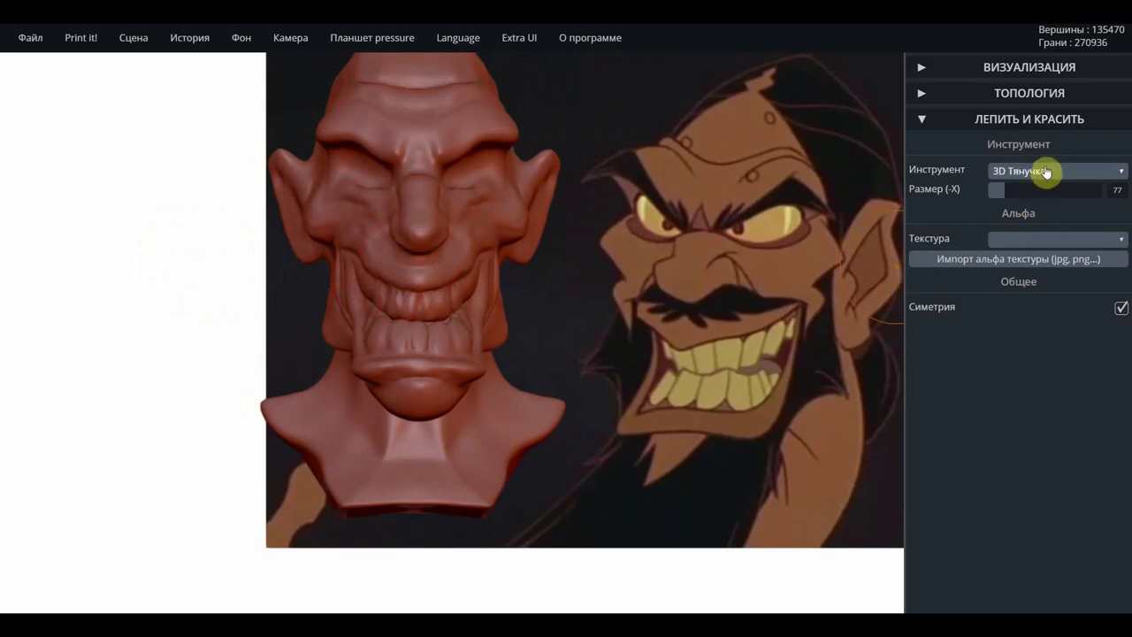
scroll(626, 362, down, 2)
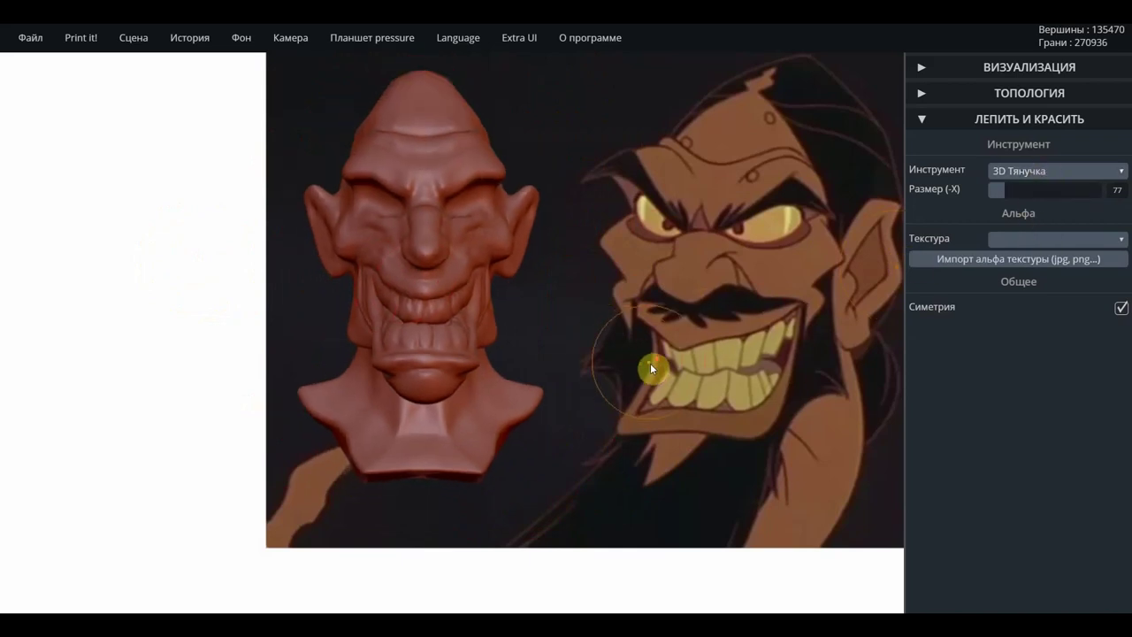
scroll(648, 367, down, 2)
drag(632, 375, 200, 397)
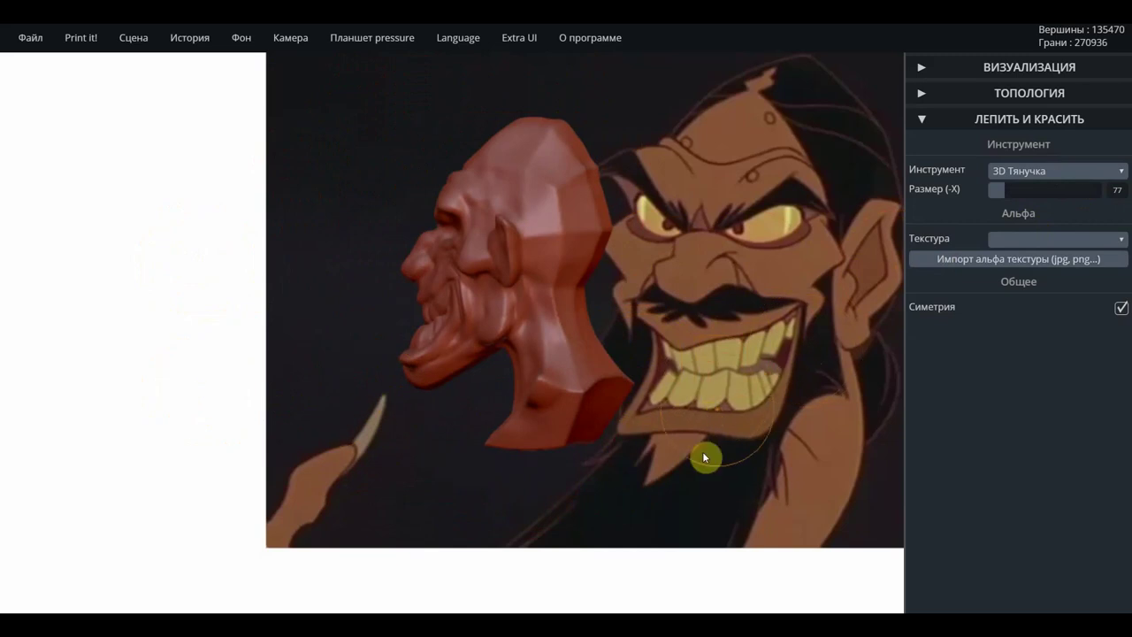
mouse_move(399, 419)
mouse_down()
mouse_move(621, 404)
mouse_move(628, 384)
mouse_move(683, 363)
mouse_up()
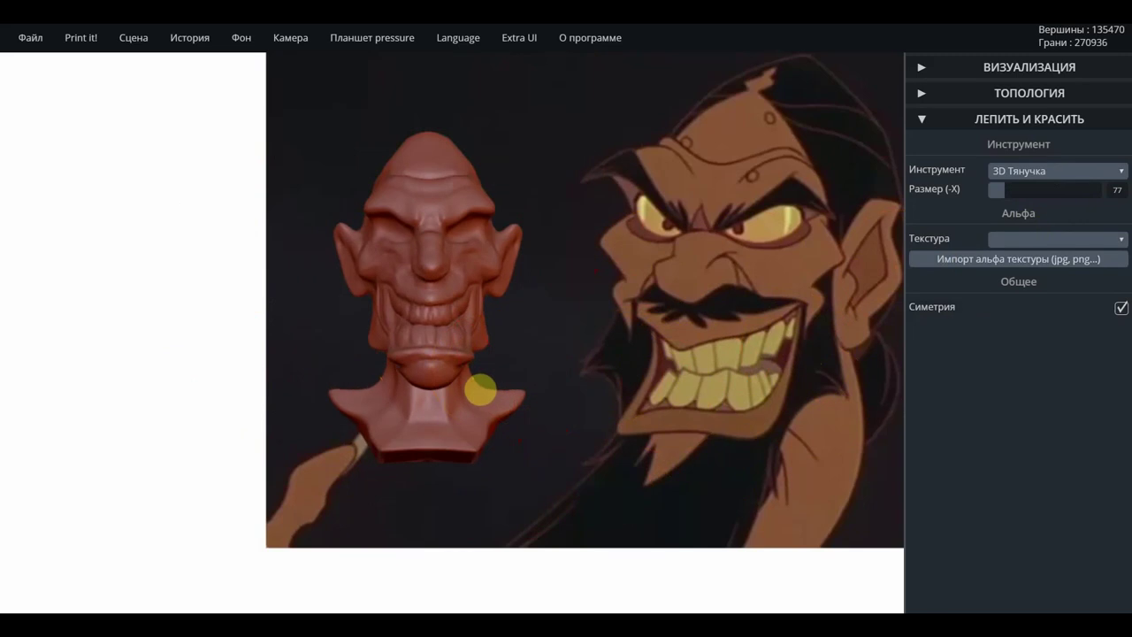
Pull both shoulders outward into a wider, flared bust base.
drag(356, 430, 409, 463)
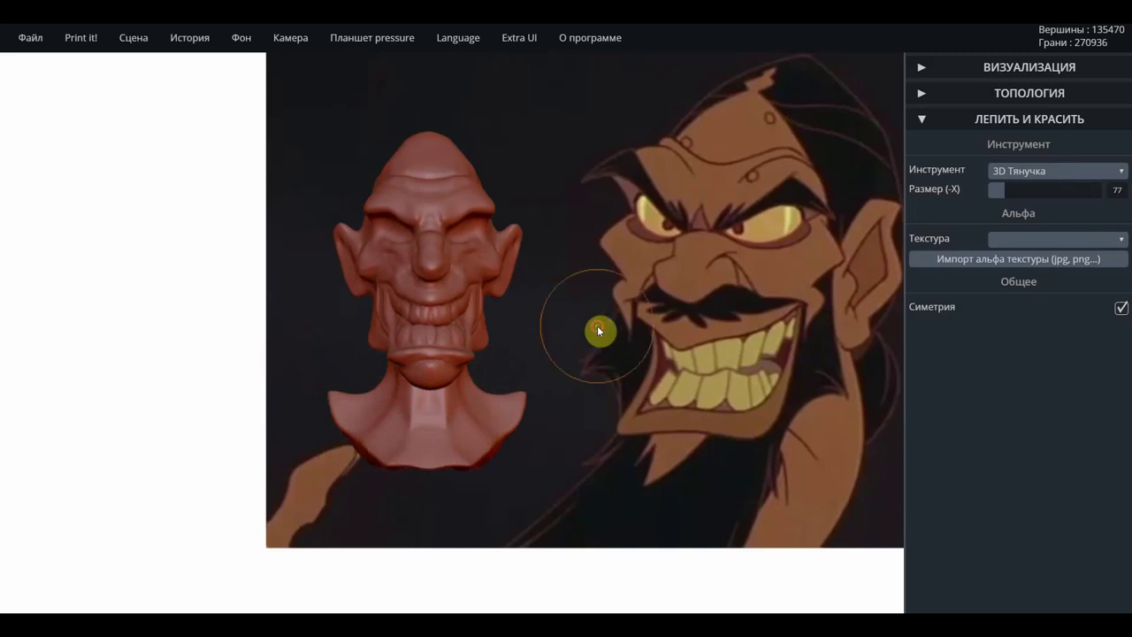
mouse_move(596, 325)
mouse_down()
mouse_move(580, 345)
mouse_move(651, 390)
mouse_move(707, 386)
mouse_move(689, 382)
mouse_move(708, 500)
mouse_up()
scroll(580, 345, up, 2)
scroll(574, 324, up, 2)
scroll(574, 321, up, 2)
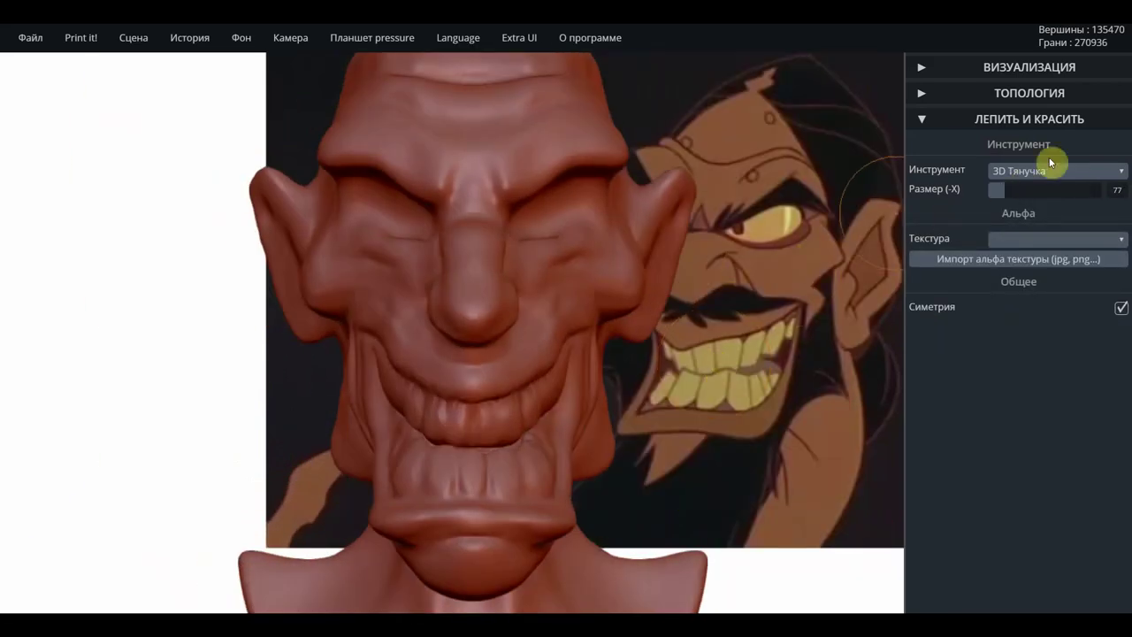
With 3D Надуть, inflate and smooth the flesh around the eyes into puffy lids.
click(1050, 169)
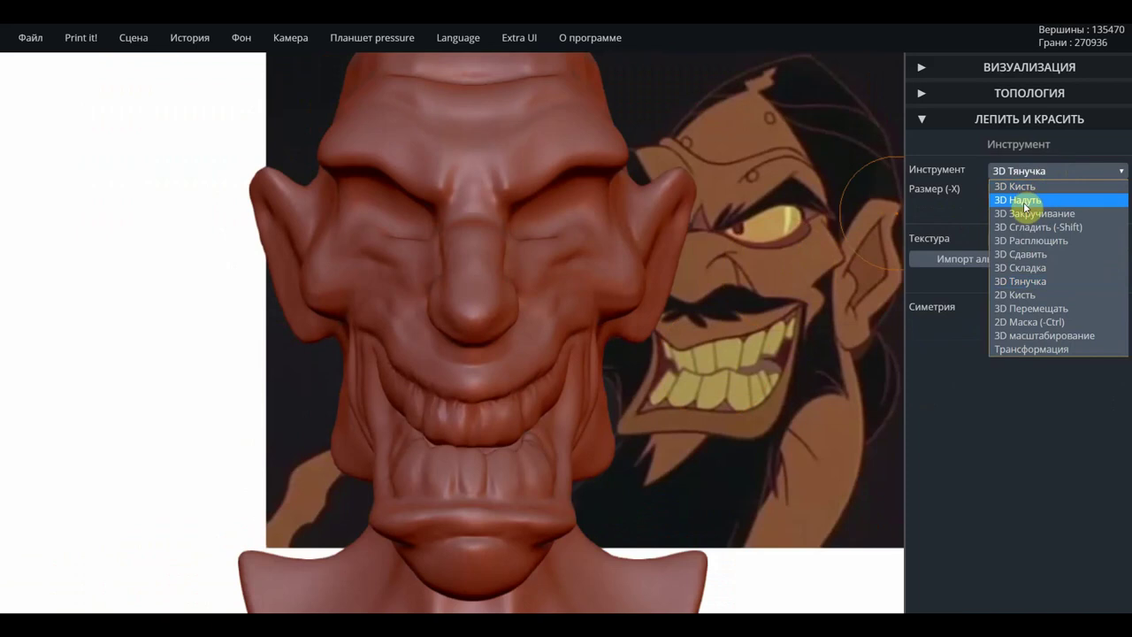
click(1025, 201)
mouse_move(563, 210)
mouse_down()
mouse_move(551, 221)
mouse_move(579, 222)
mouse_move(540, 212)
mouse_move(553, 245)
mouse_move(540, 238)
mouse_up()
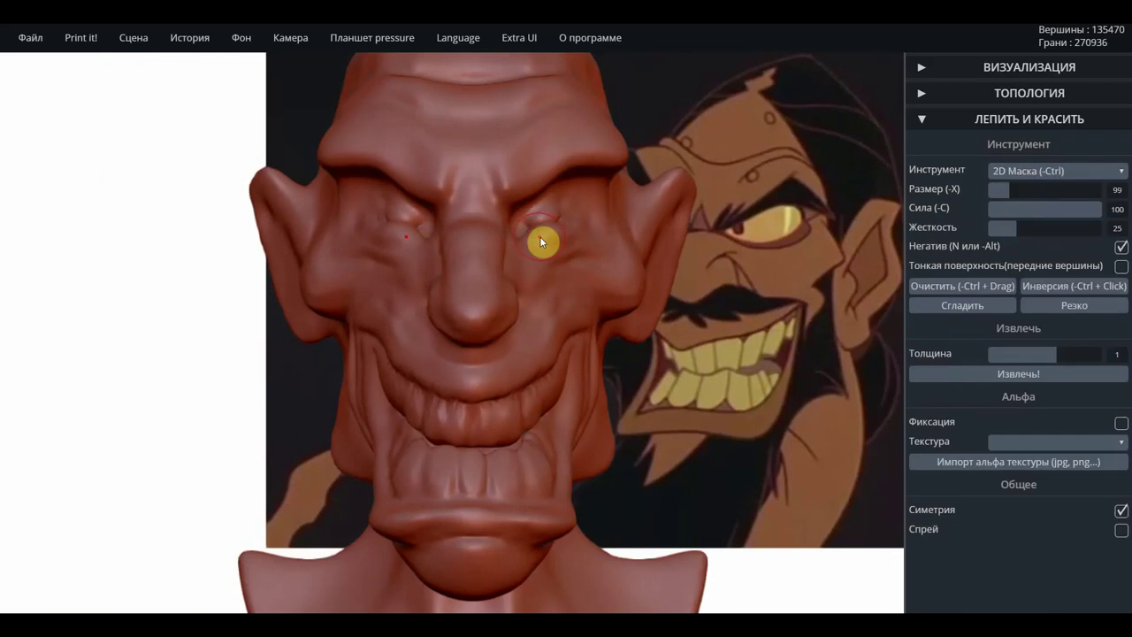
mouse_move(576, 243)
shift+mouse_down()
mouse_move(593, 238)
mouse_move(527, 247)
mouse_move(546, 250)
mouse_move(538, 220)
mouse_move(549, 210)
mouse_move(530, 203)
shift+mouse_up()
mouse_move(617, 199)
shift+mouse_down()
mouse_move(543, 242)
mouse_move(596, 212)
mouse_move(621, 240)
mouse_move(550, 221)
mouse_move(556, 239)
mouse_move(545, 246)
mouse_move(554, 218)
mouse_move(543, 235)
shift+mouse_up()
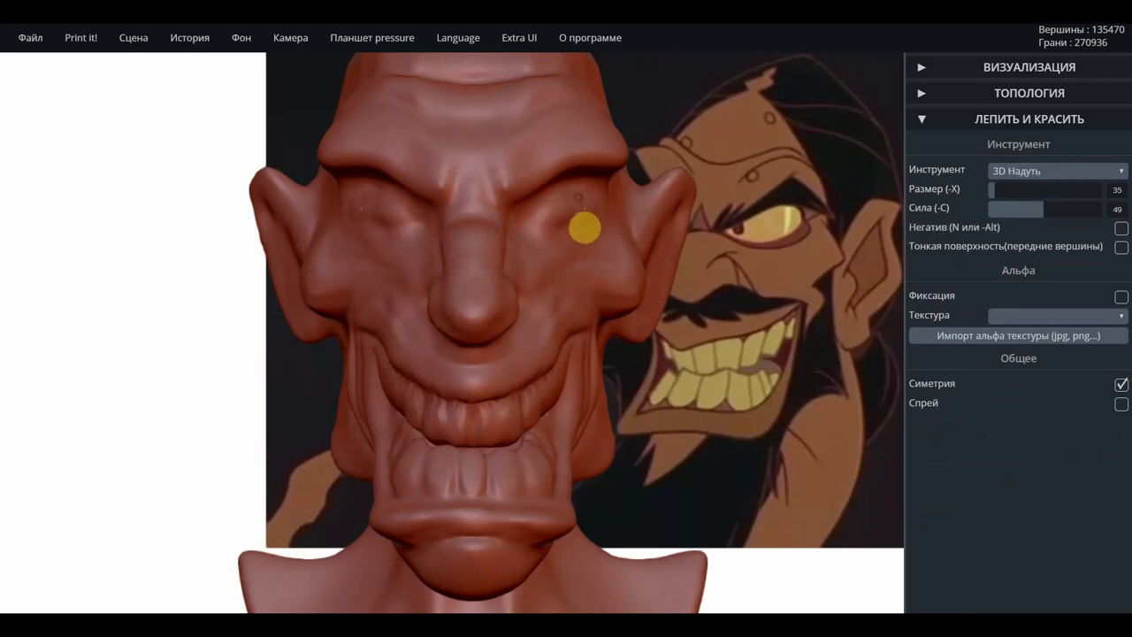
Inflate and smooth eyelid bumps in both eye sockets, then orbit to a three-quarter view.
drag(575, 199, 543, 223)
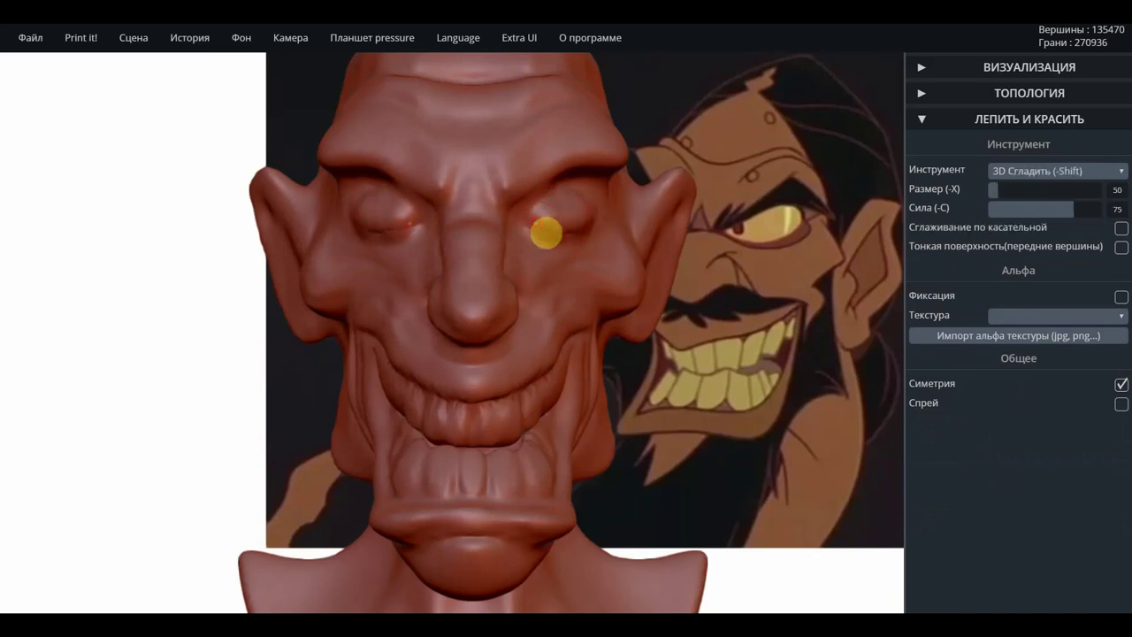
mouse_move(545, 233)
shift+mouse_down()
mouse_move(552, 241)
mouse_move(543, 221)
shift+mouse_up()
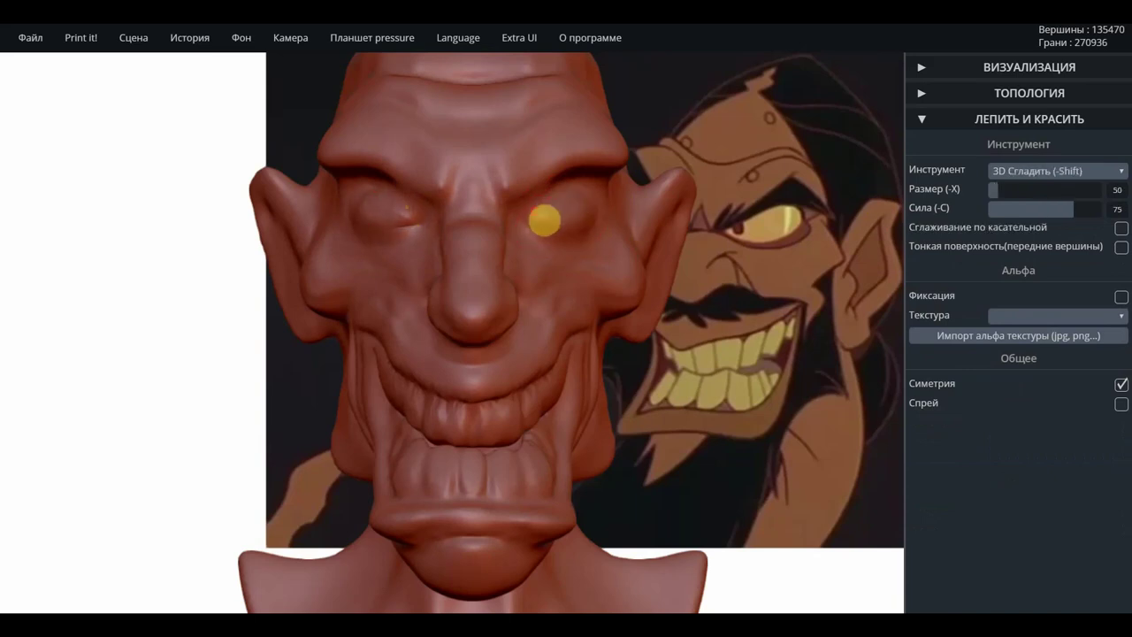
scroll(571, 265, down, 3)
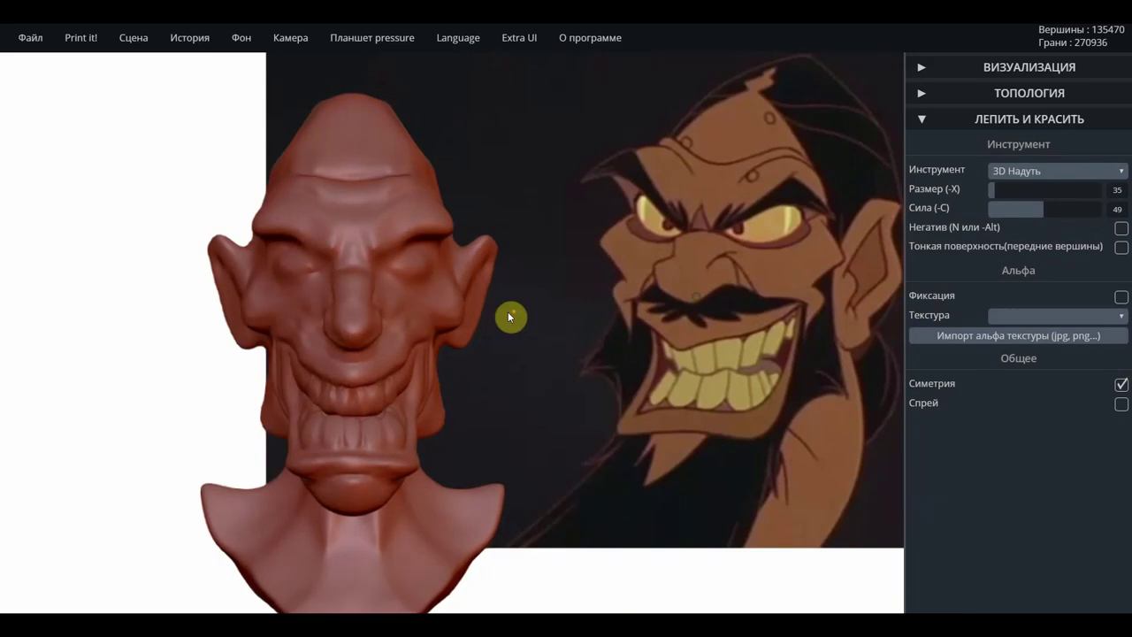
scroll(575, 311, up, 2)
scroll(611, 301, up, 2)
mouse_move(680, 325)
mouse_down()
mouse_move(769, 394)
mouse_move(584, 371)
mouse_move(738, 372)
mouse_move(758, 358)
mouse_move(643, 333)
mouse_move(559, 356)
mouse_move(228, 361)
mouse_move(134, 336)
mouse_up()
scroll(633, 330, up, 2)
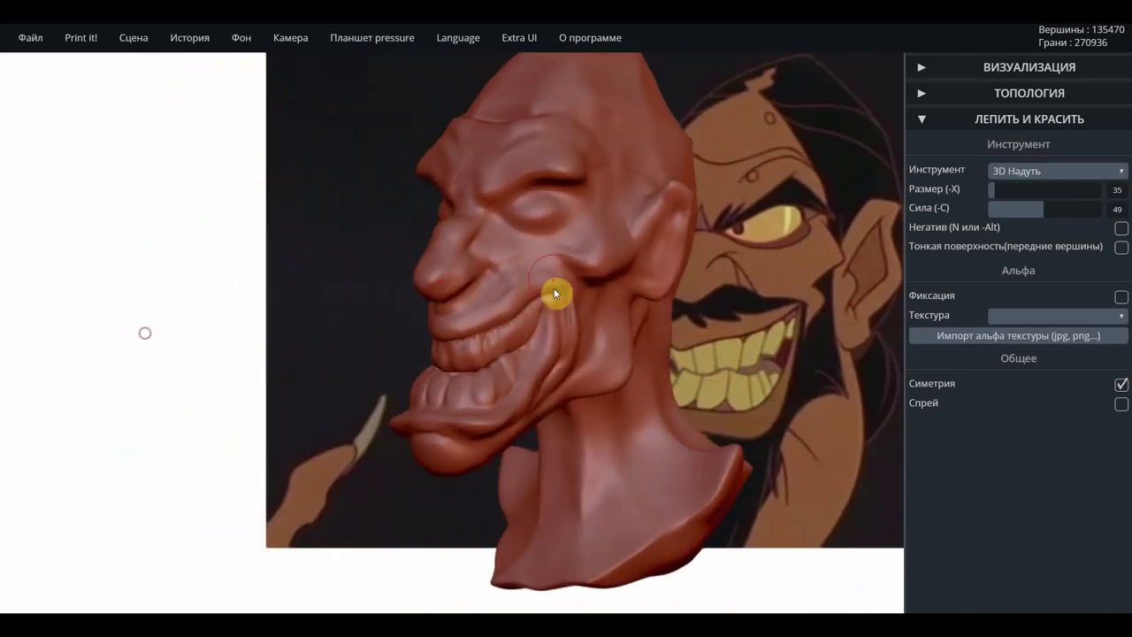
click(1070, 170)
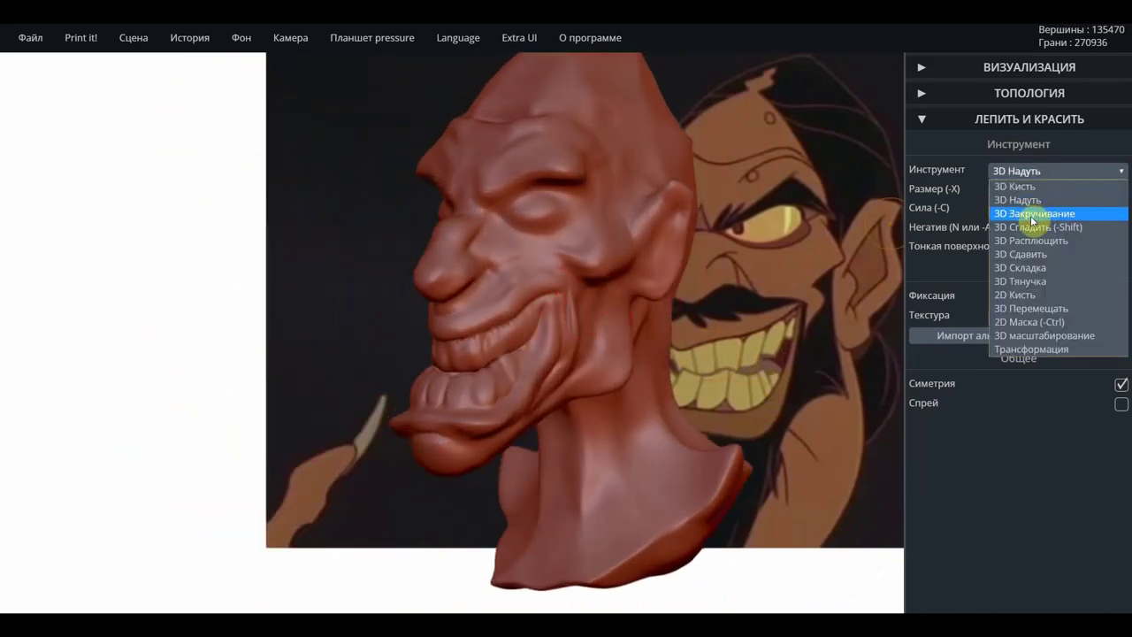